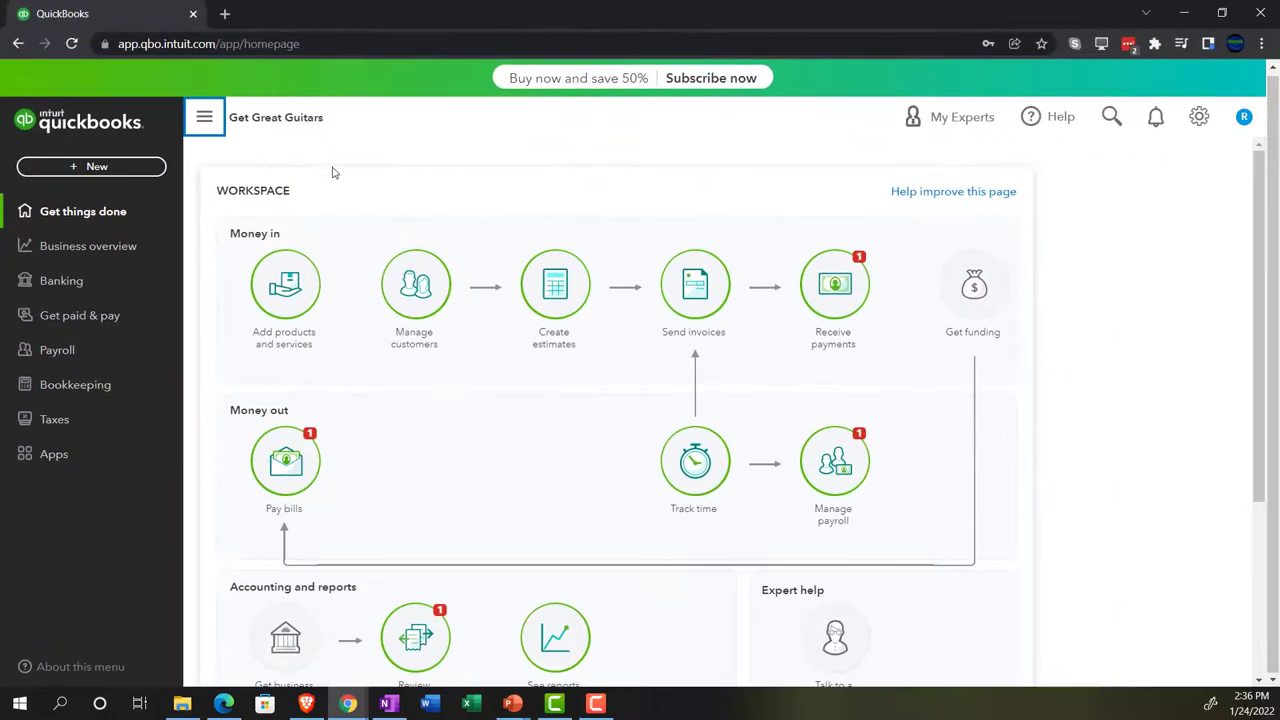
Enlarge the page, and look over the settings options and the sample company open in Microsoft Edge.
key("ctrl+plus")
key("ctrl+plus")
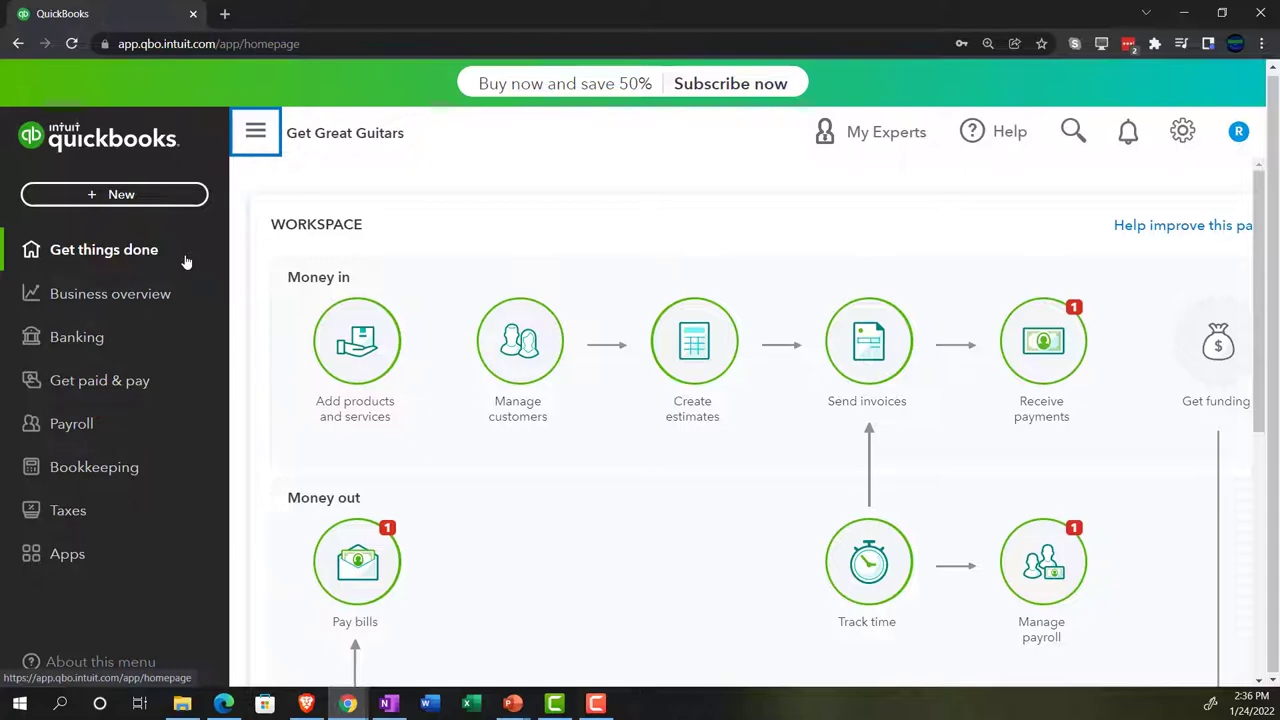
left_click(1182, 131)
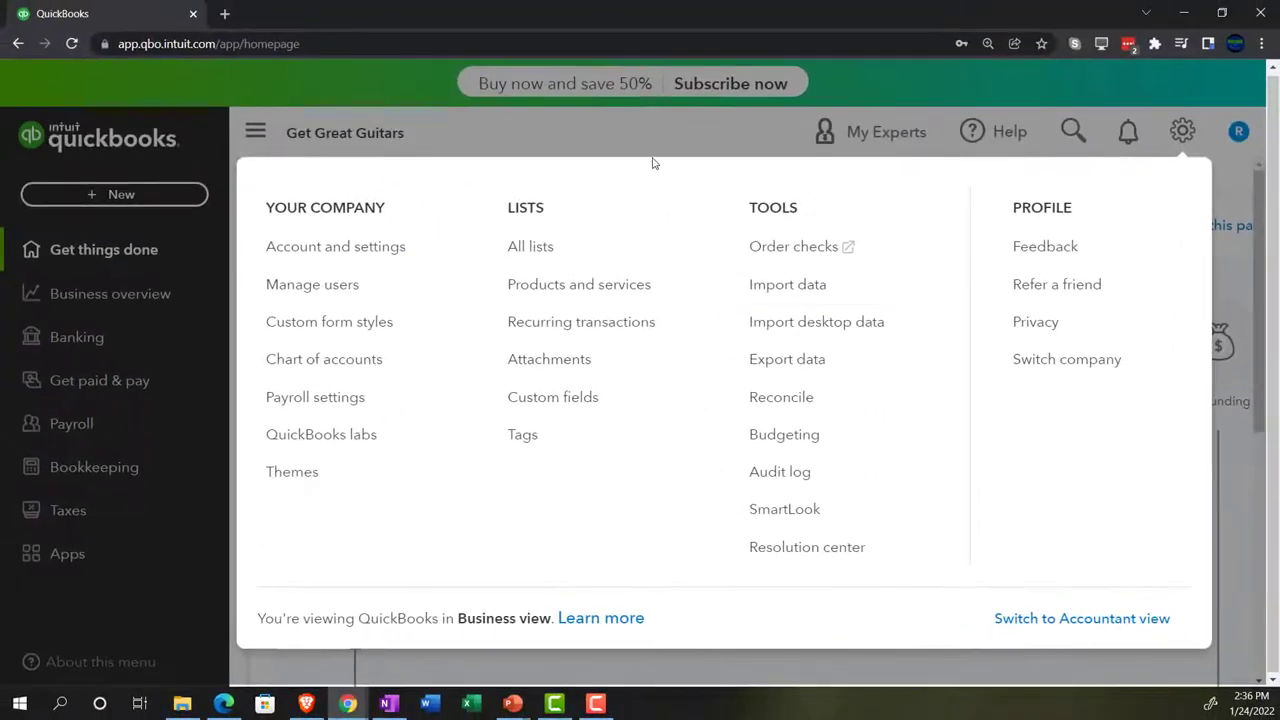
left_click(620, 136)
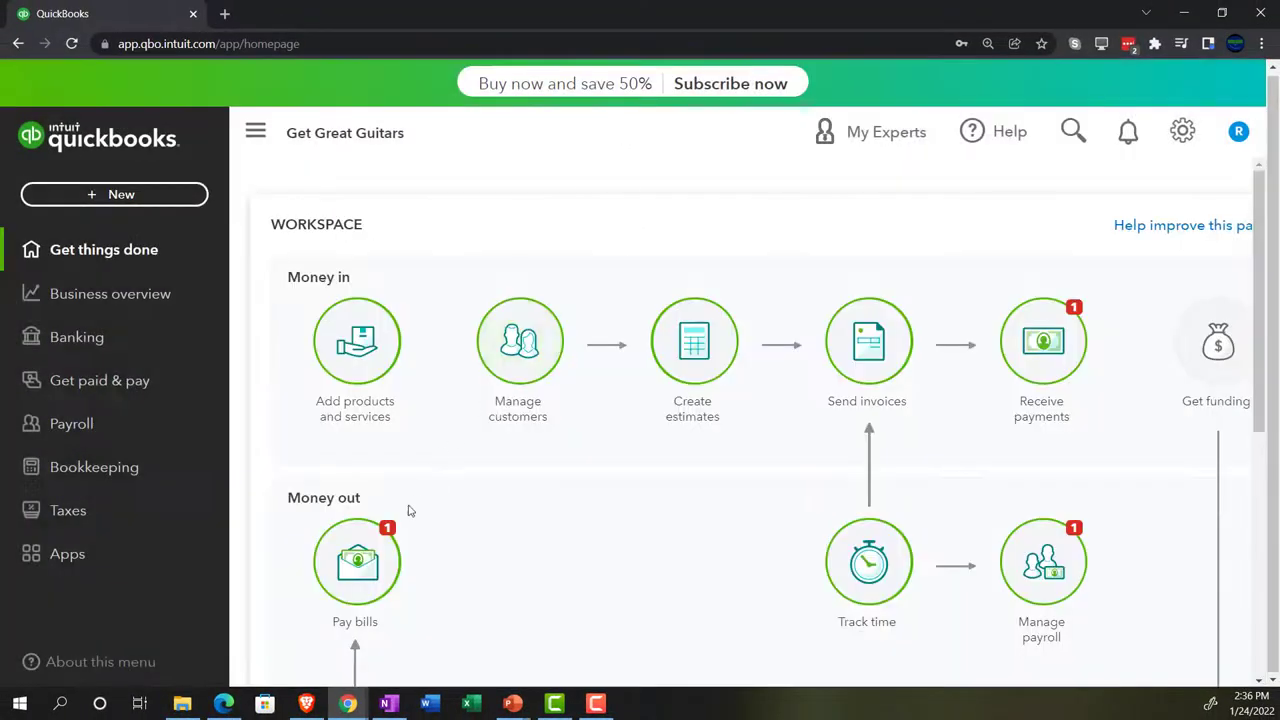
left_click(224, 704)
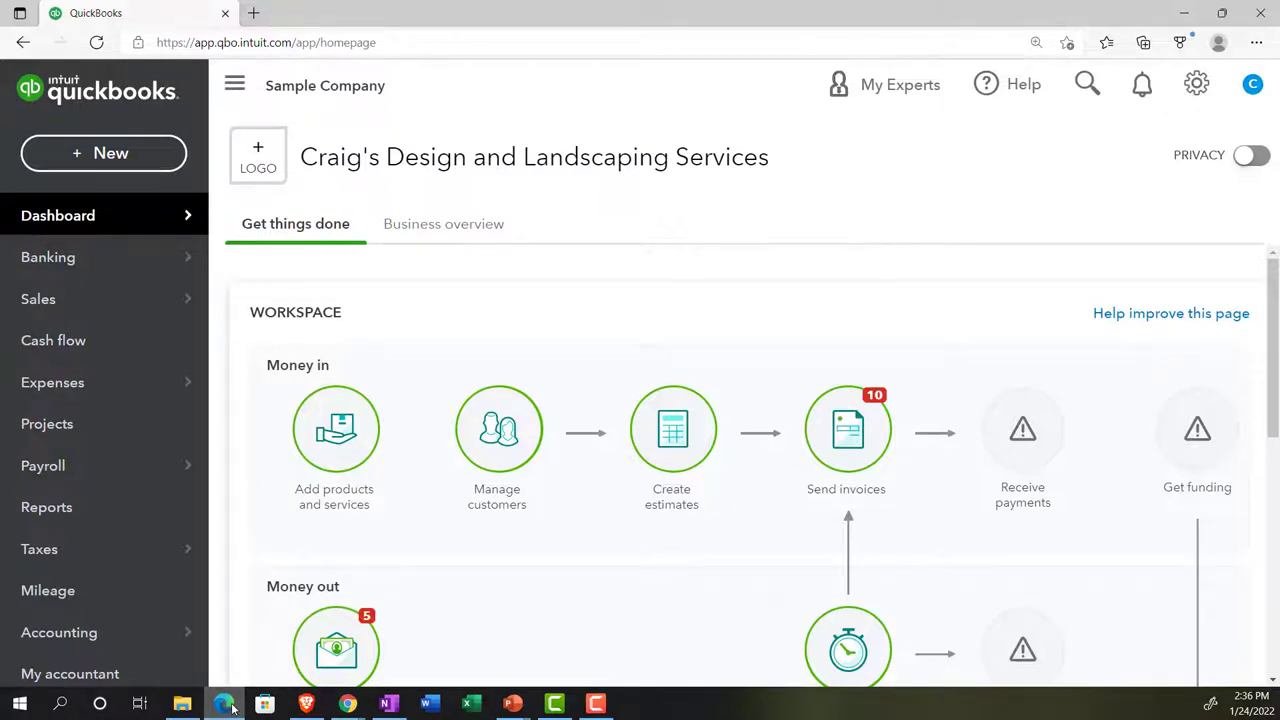
left_click(224, 704)
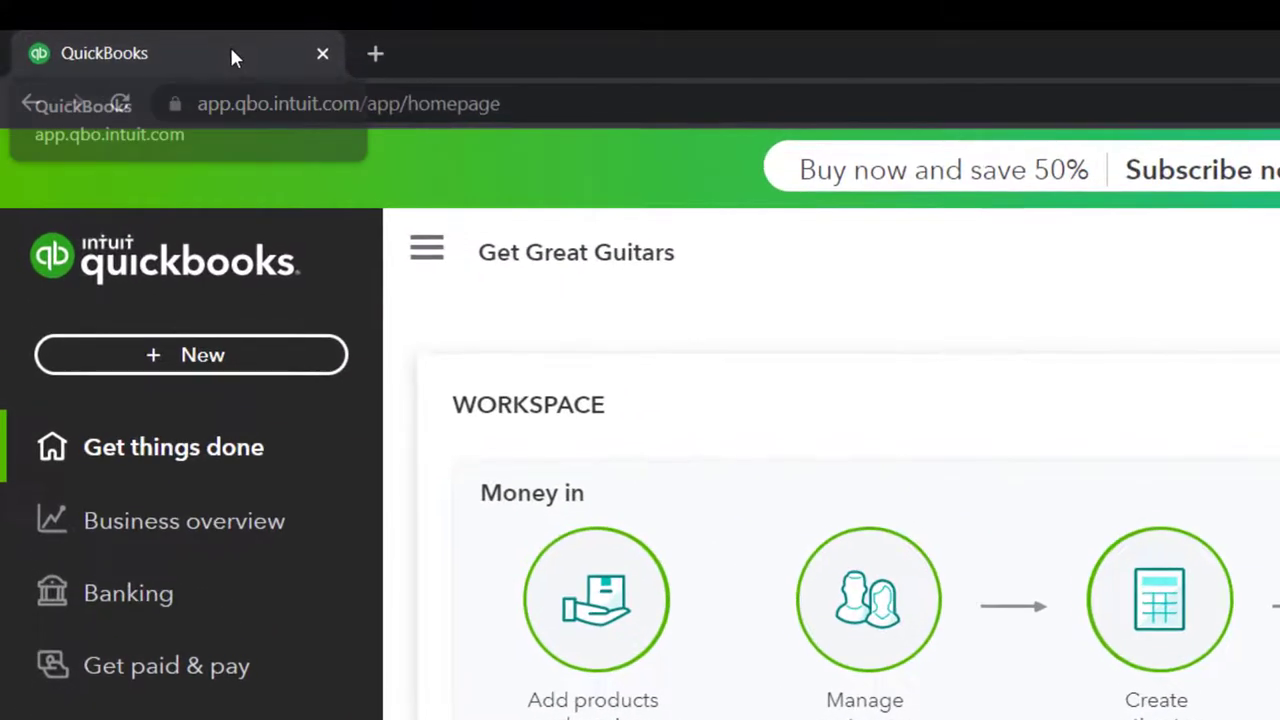
Duplicate the QuickBooks browser tab three times so that four tabs of Get Great Guitars are open.
right_click(232, 57)
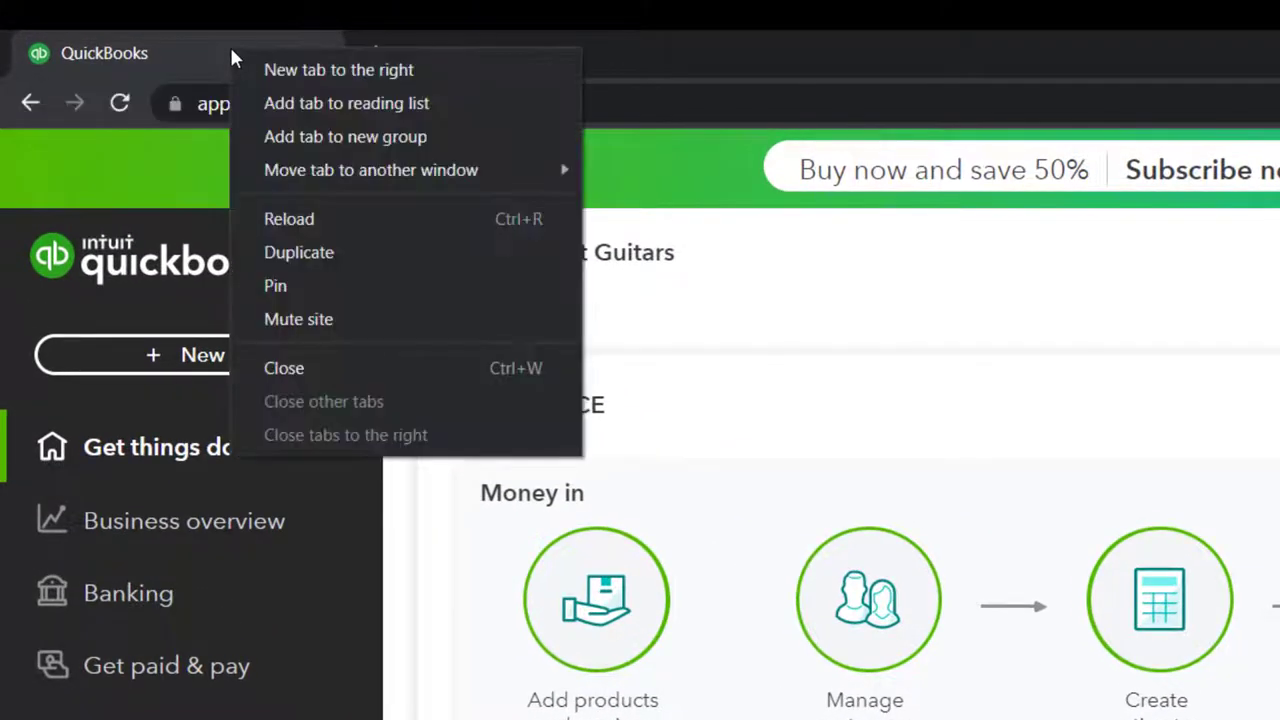
left_click(286, 253)
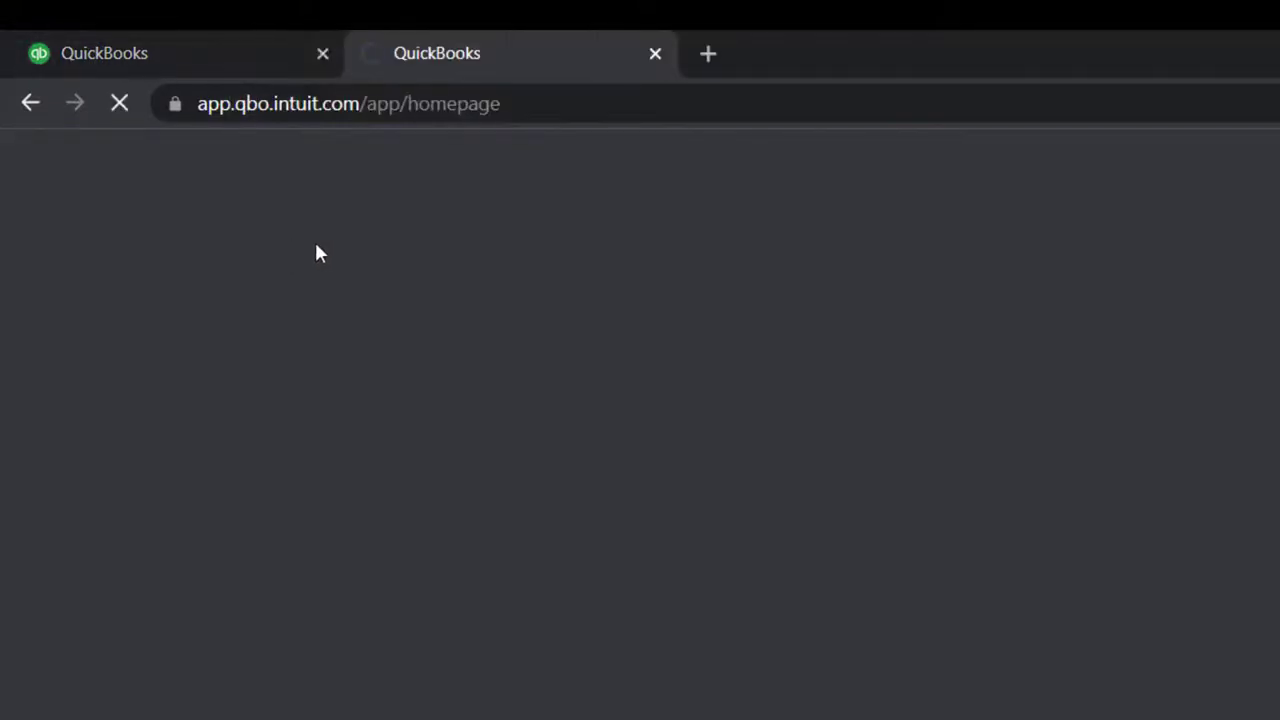
left_click(242, 44)
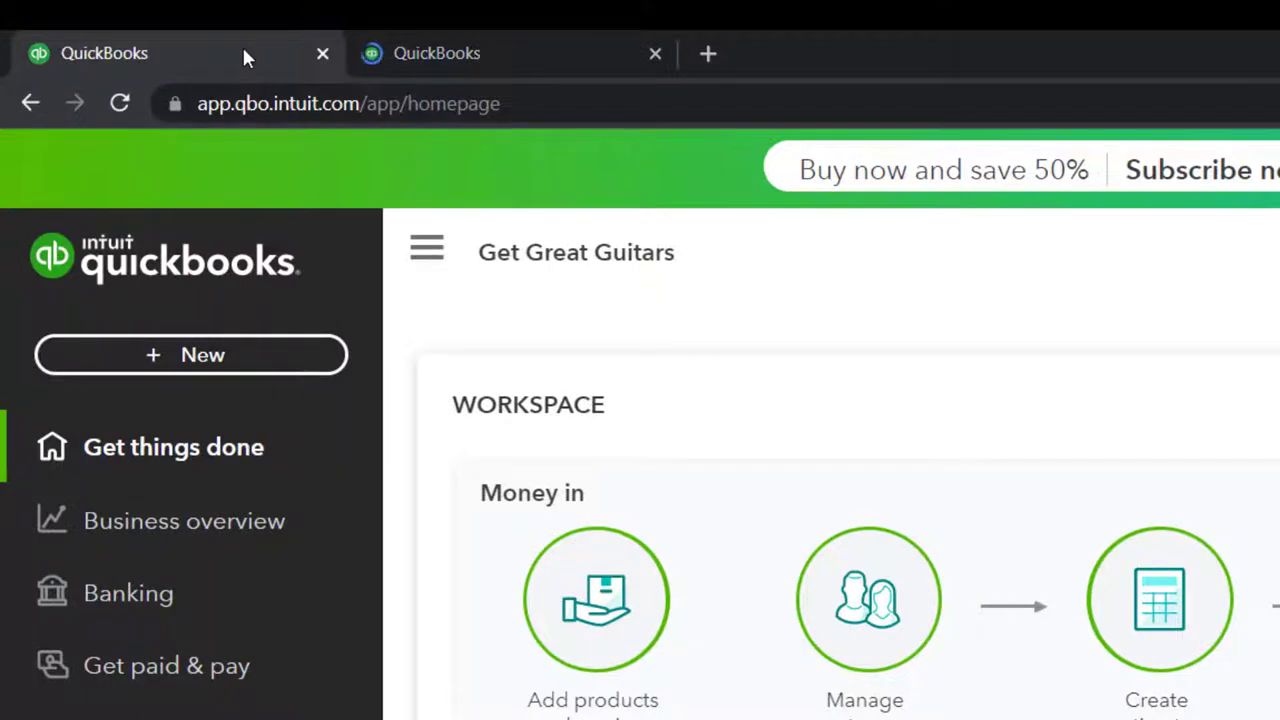
right_click(242, 57)
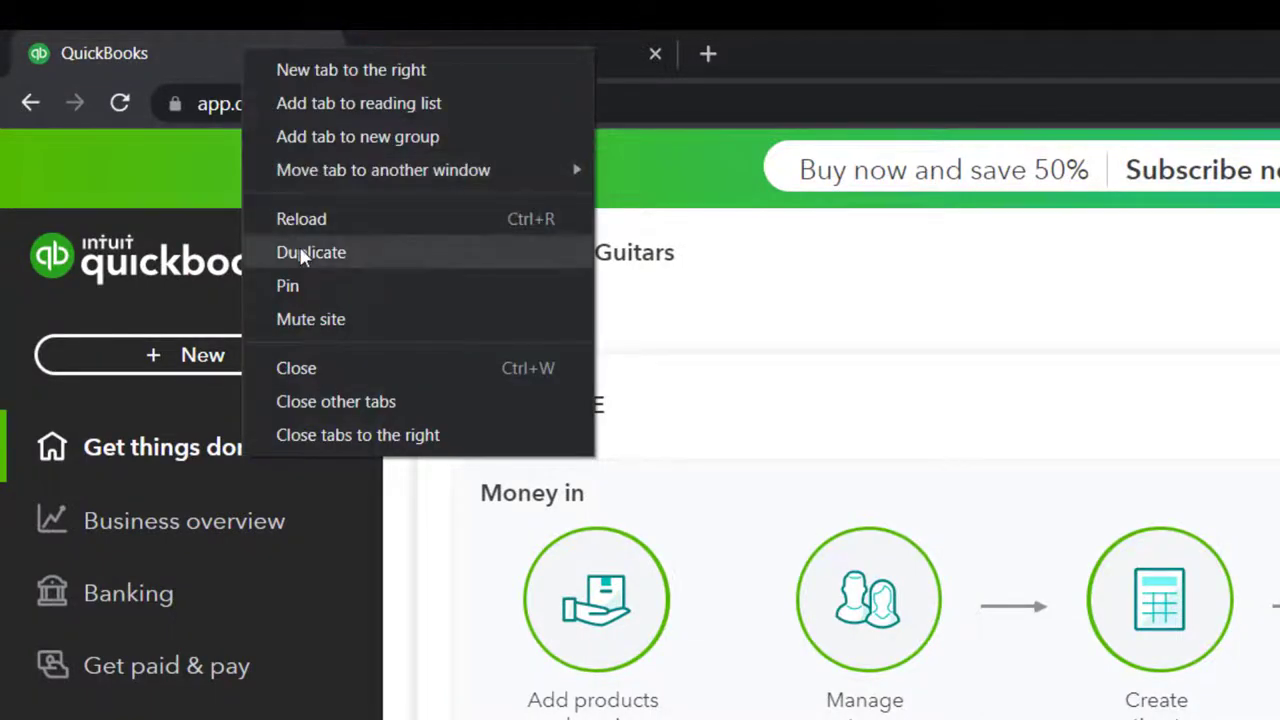
left_click(301, 254)
left_click(229, 52)
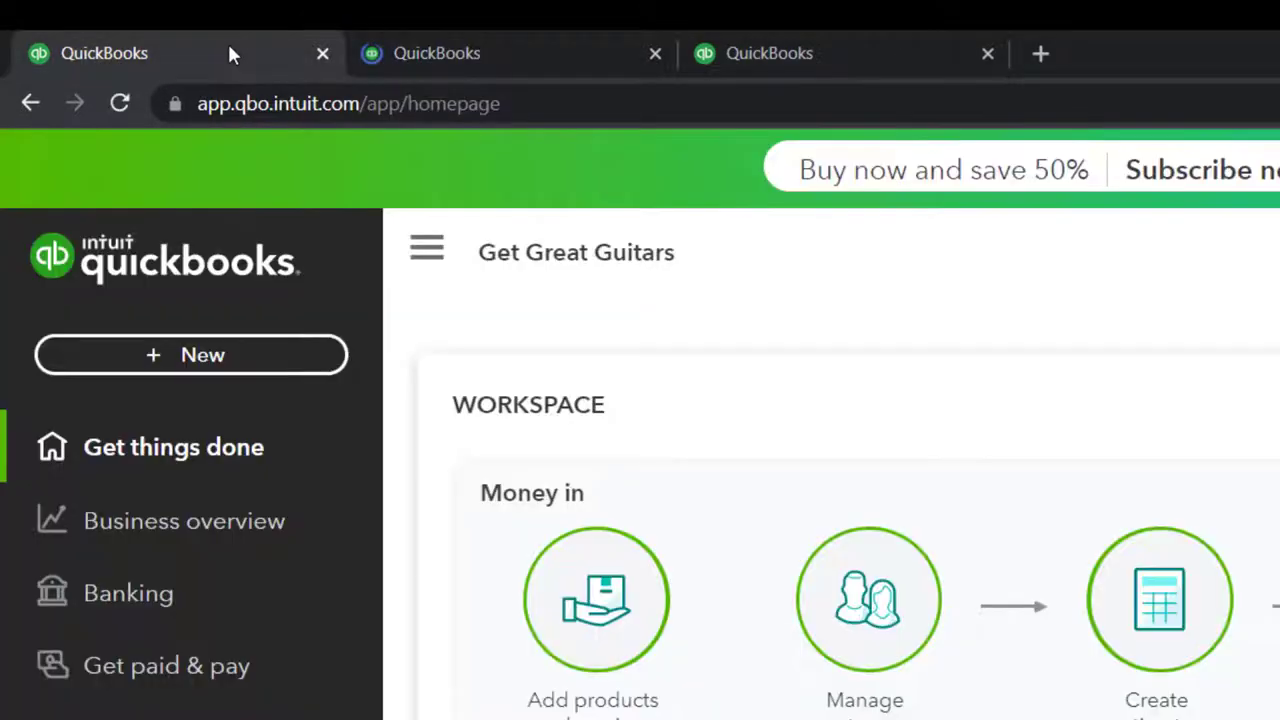
right_click(229, 53)
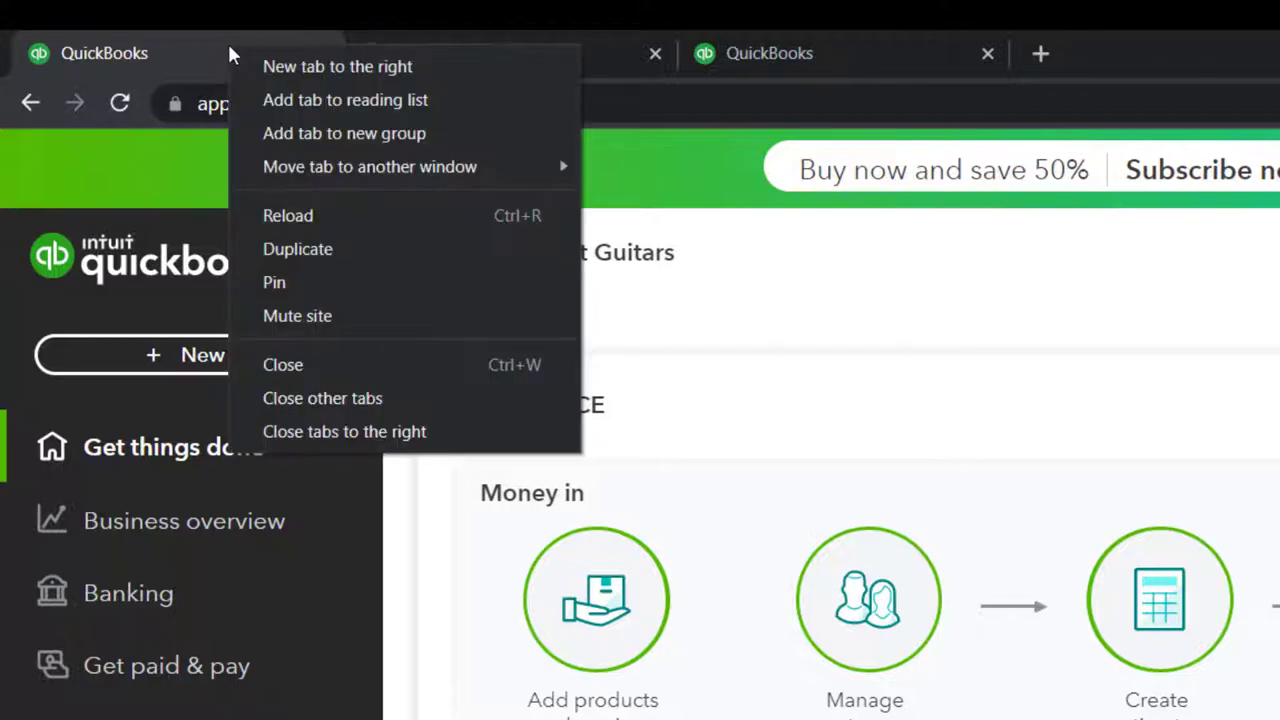
left_click(278, 231)
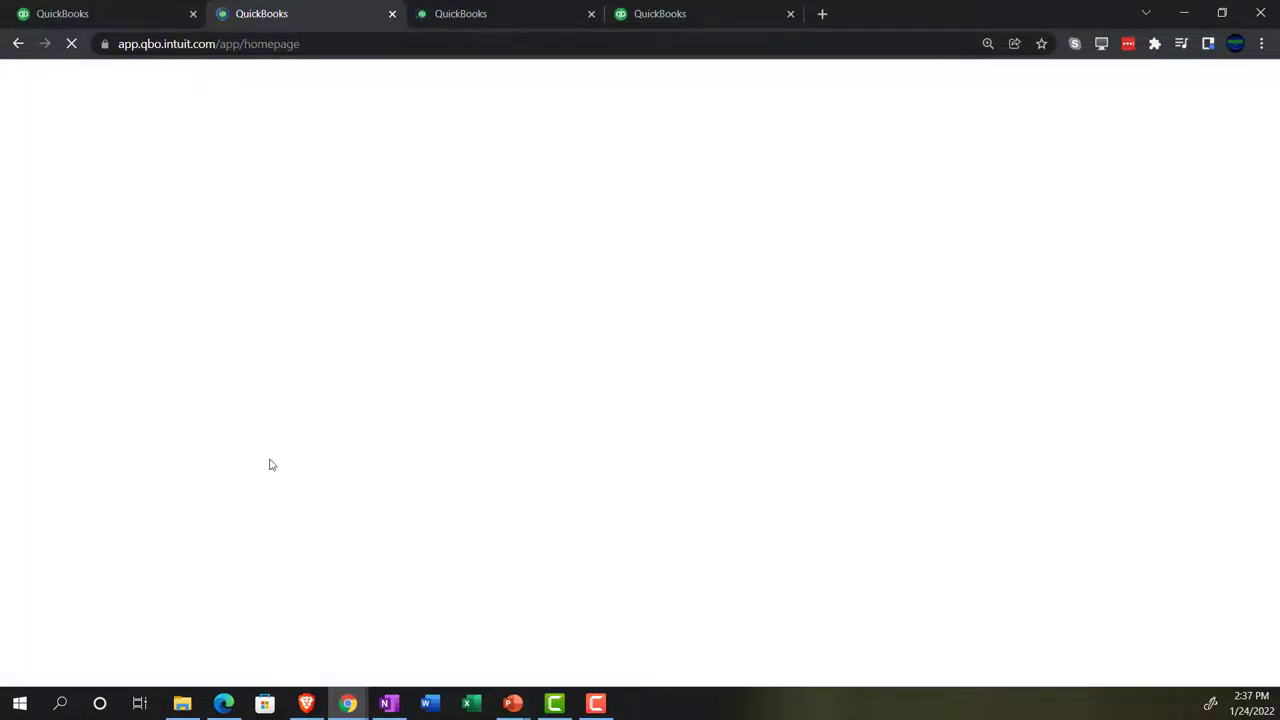
Switch to Edge to view the sample company's home page, and return to Get Great Guitars in Chrome.
left_click(224, 703)
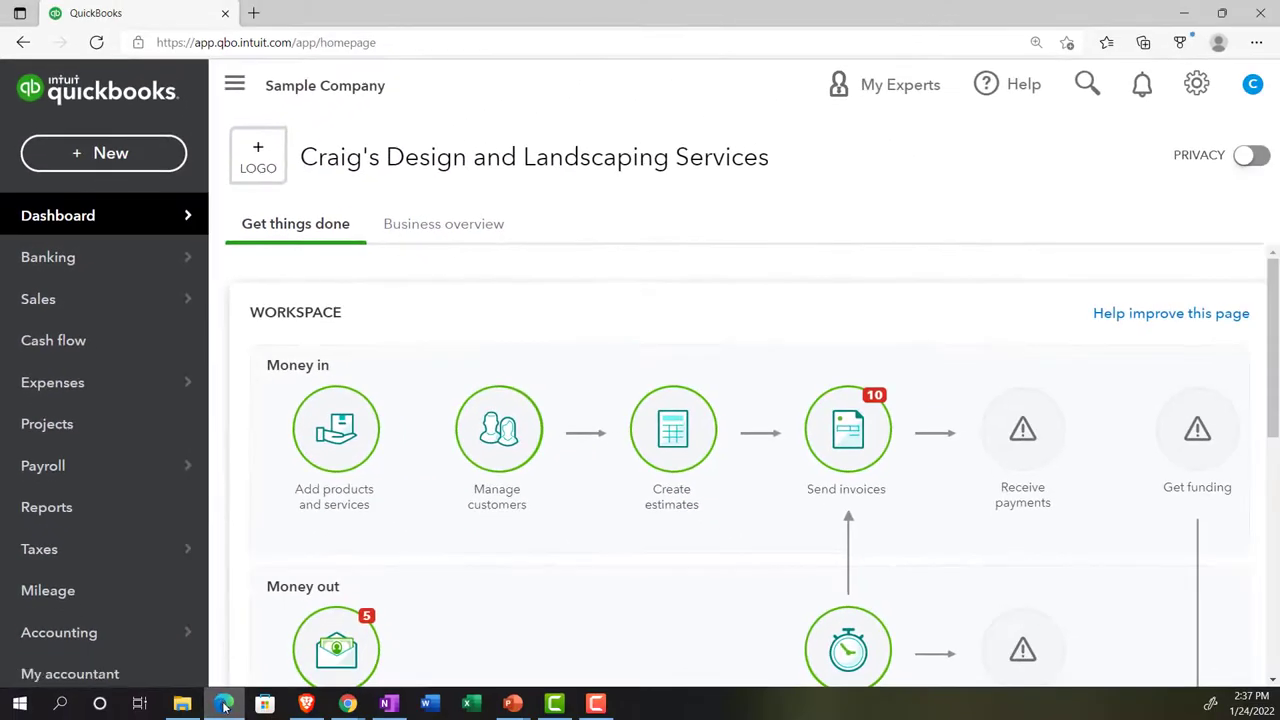
left_click(347, 704)
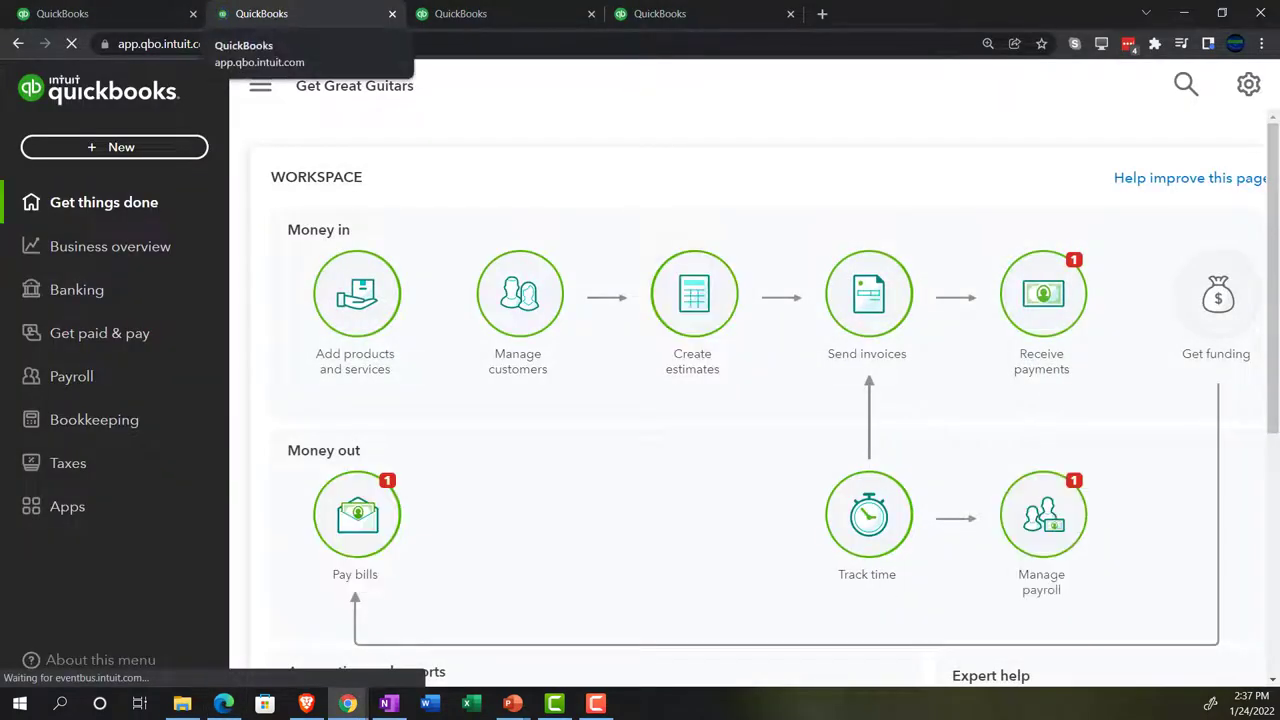
Open the Balance Sheet report from the favorite reports in the second tab and hide the navigation menu.
left_click(113, 256)
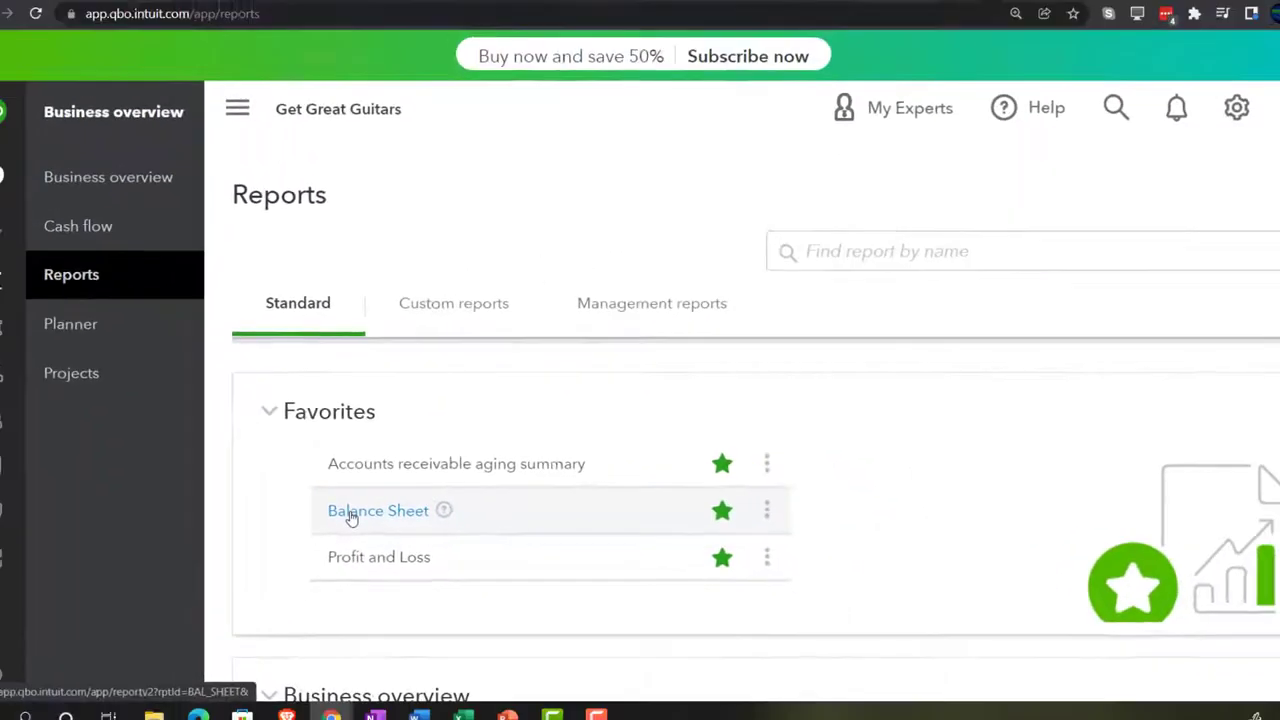
left_click(226, 536)
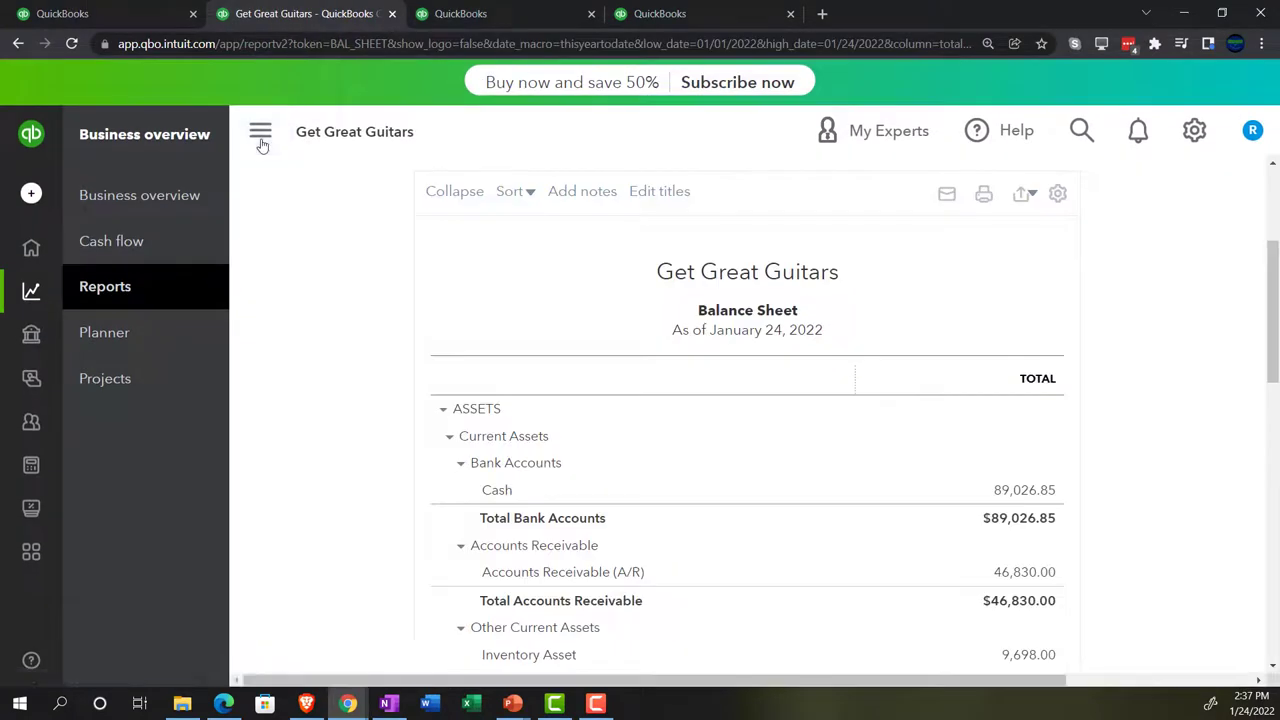
left_click(262, 143)
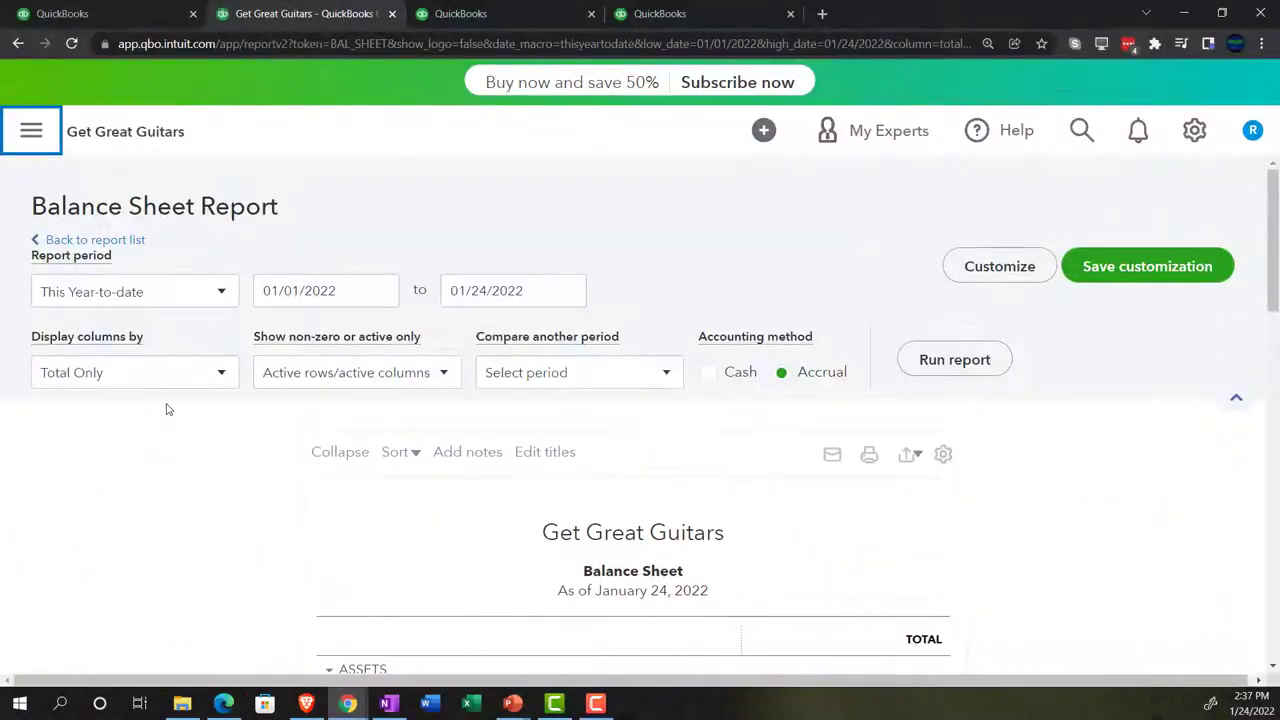
Set the Balance Sheet report period to 01/01/2022 through 12/31/2022 and run the report.
left_click(320, 291)
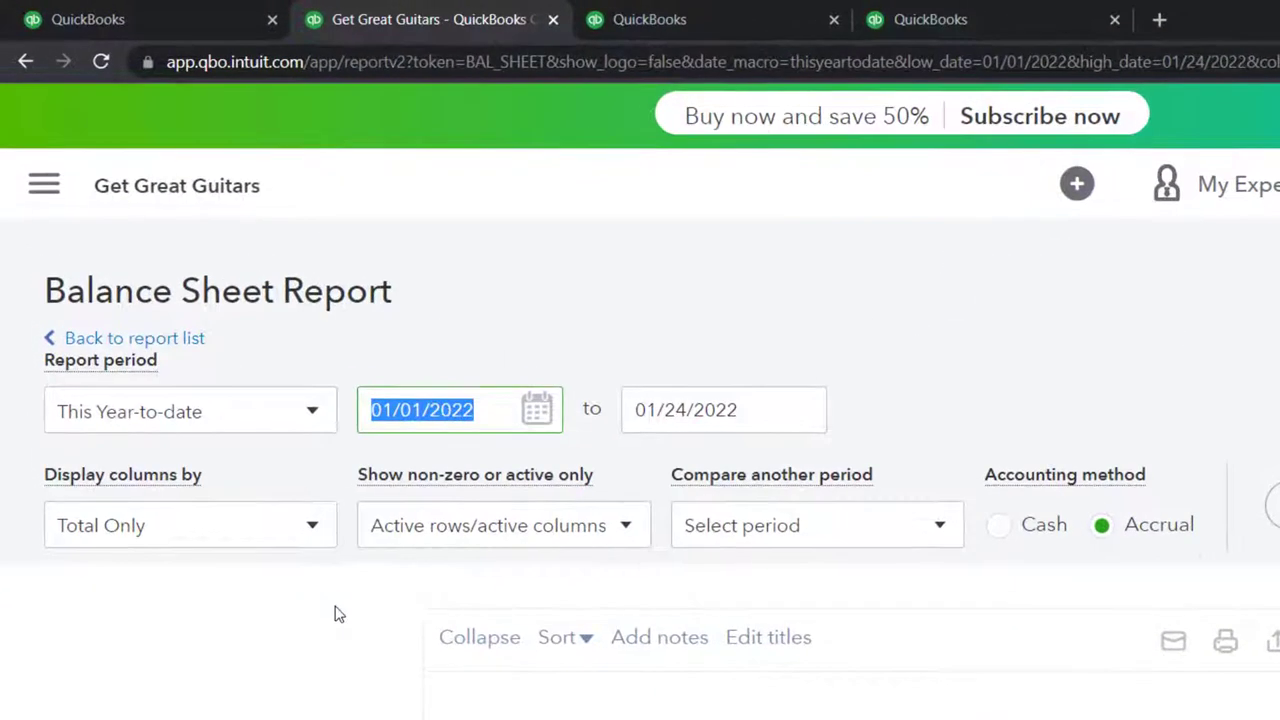
type("01/01/2022")
key("Tab")
type("12/31/2022")
left_click(1274, 507)
scroll(940, 367, "down", 3)
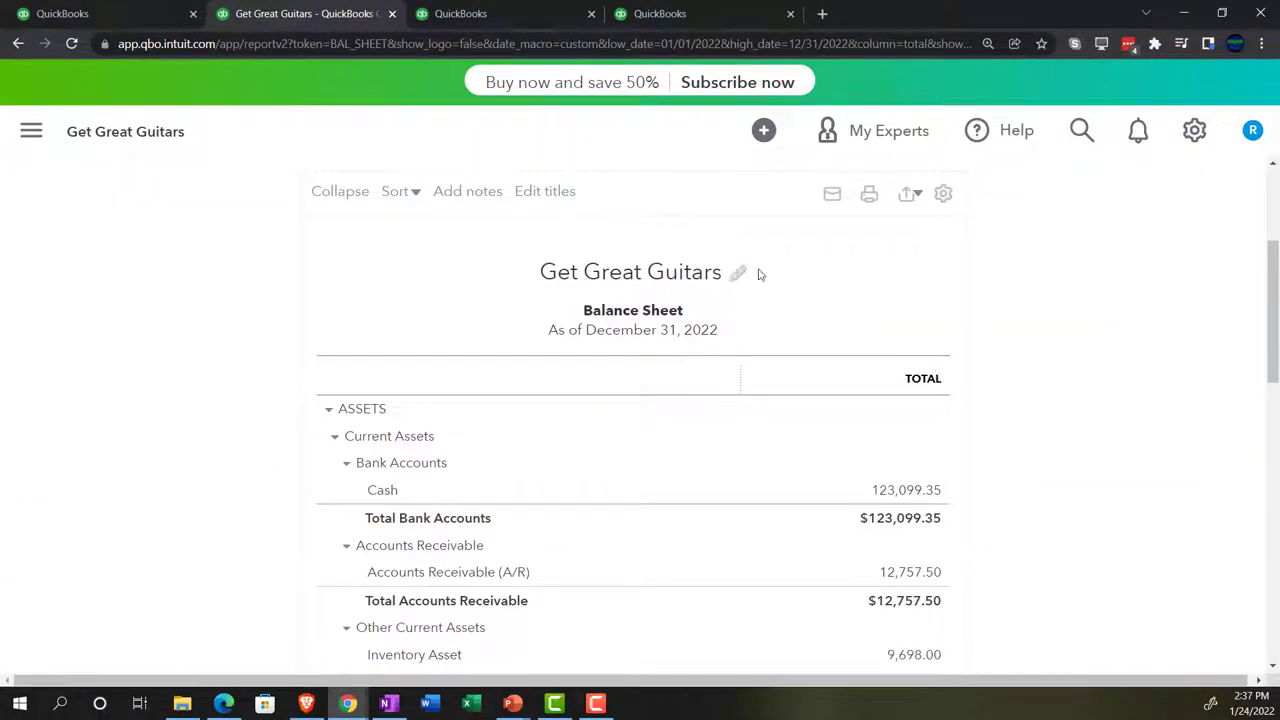
Open the Profit and Loss report from the favorite reports in the third tab and hide the navigation menu.
left_click(499, 12)
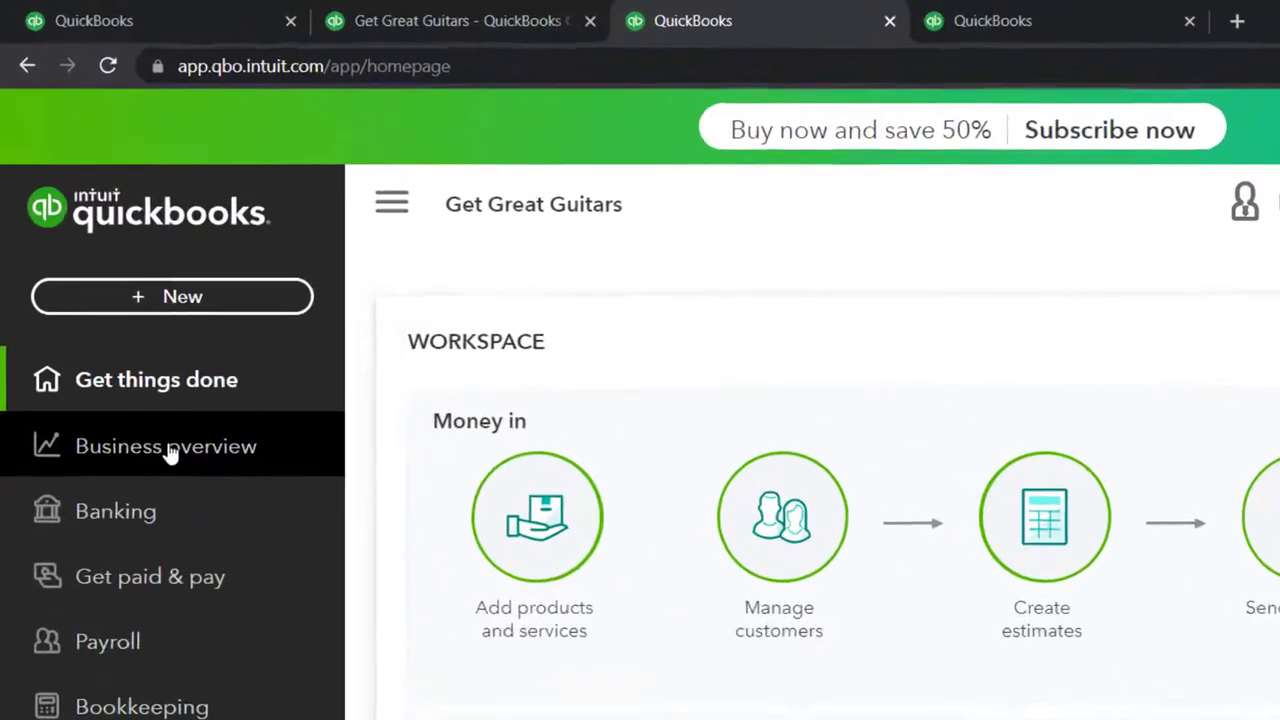
left_click(115, 306)
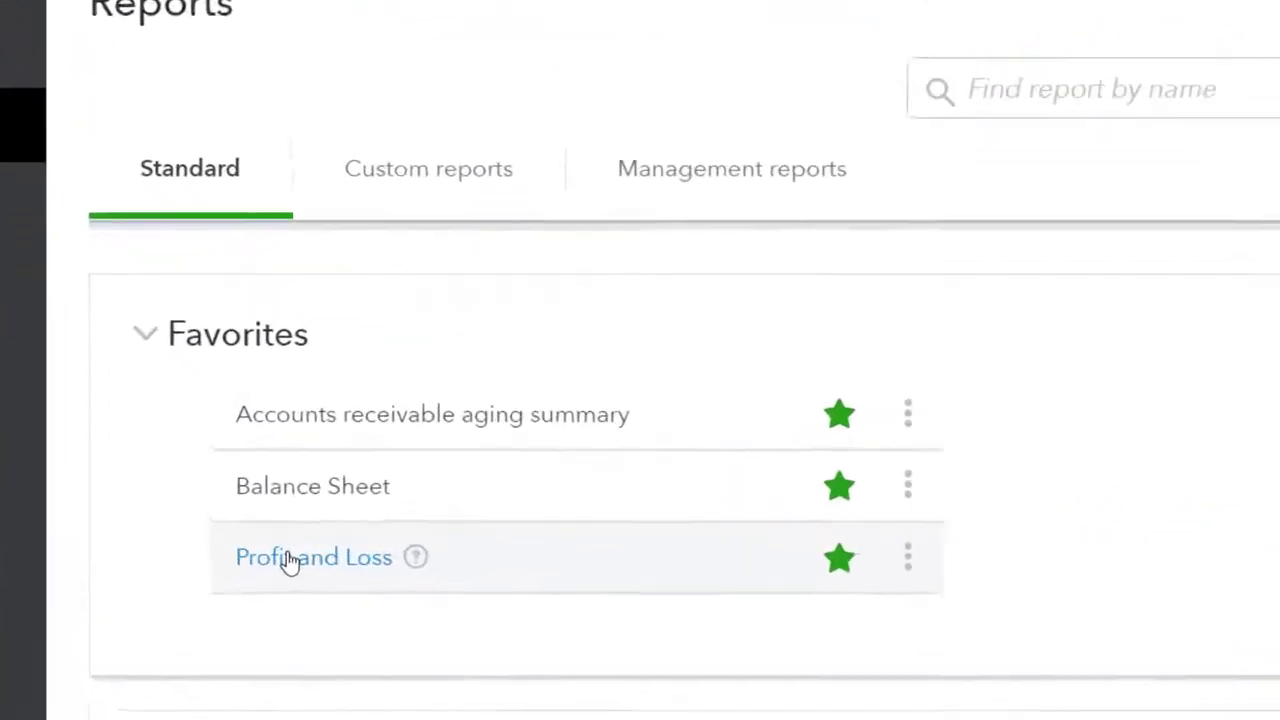
left_click(265, 563)
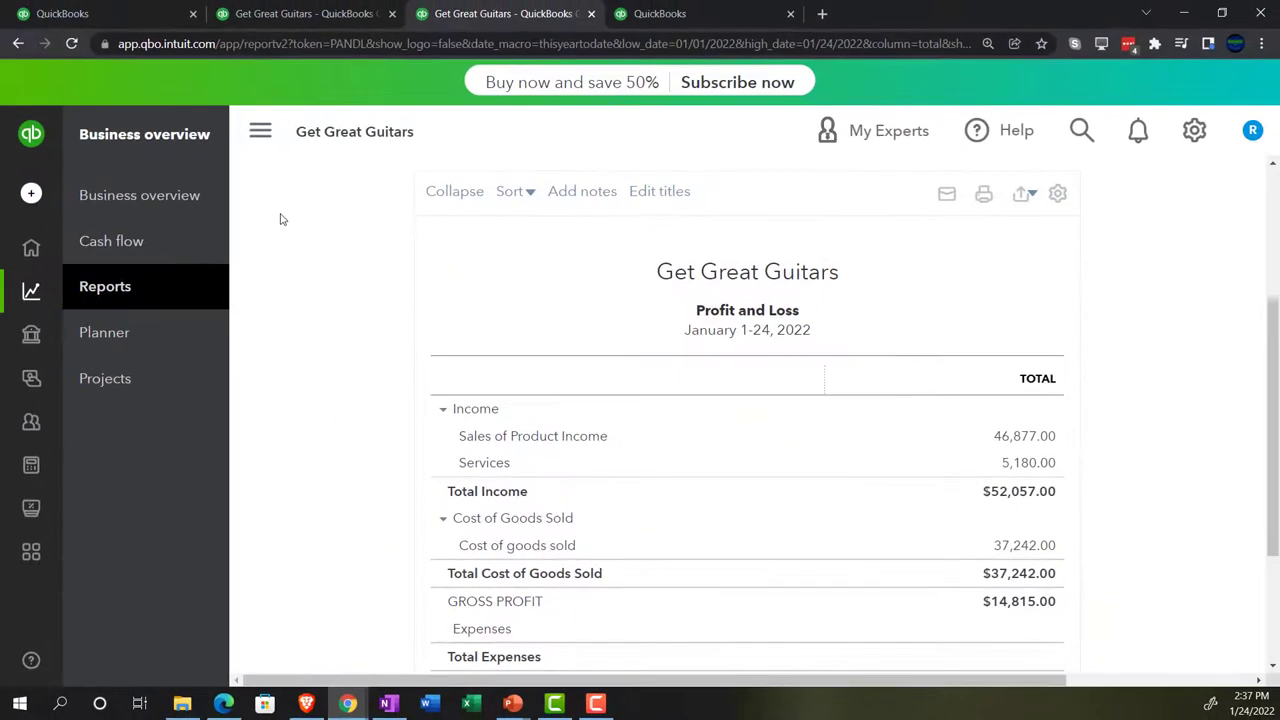
left_click(262, 134)
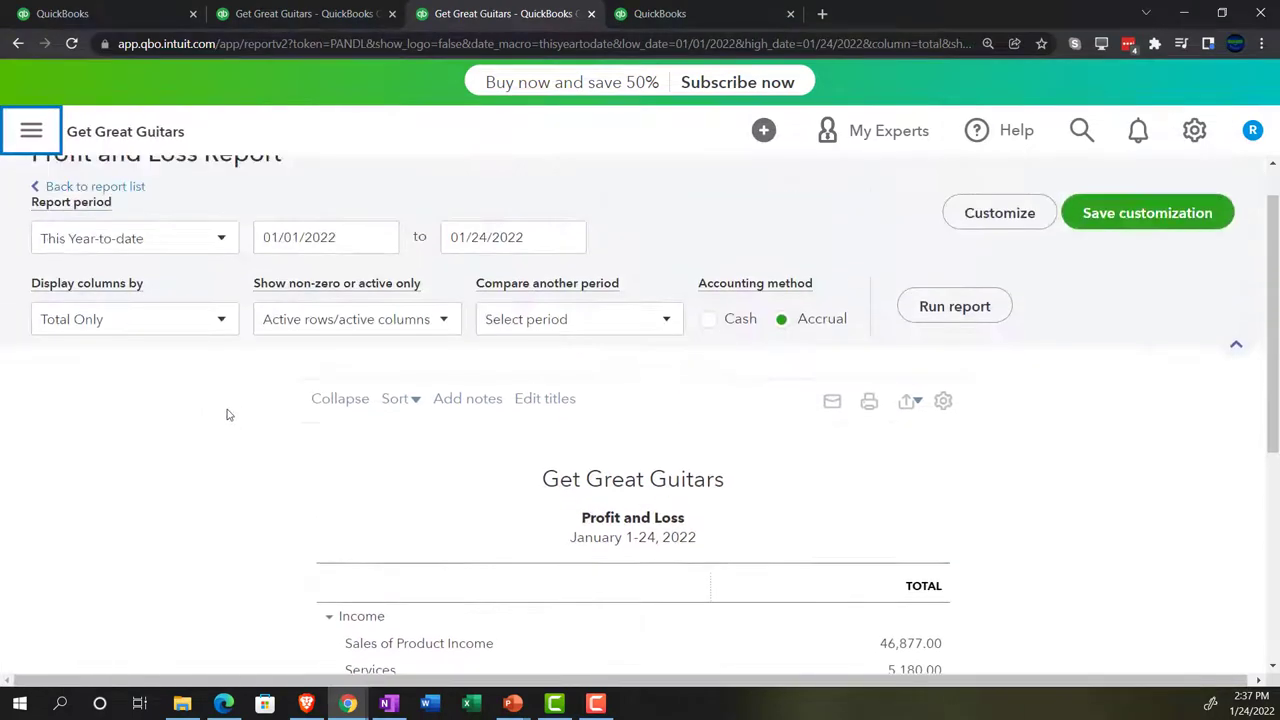
Set the Profit and Loss report period to 01/01/2022 through 12/31/2022 and run the report.
left_click(274, 272)
key("ctrl+a")
type("01/01/2022")
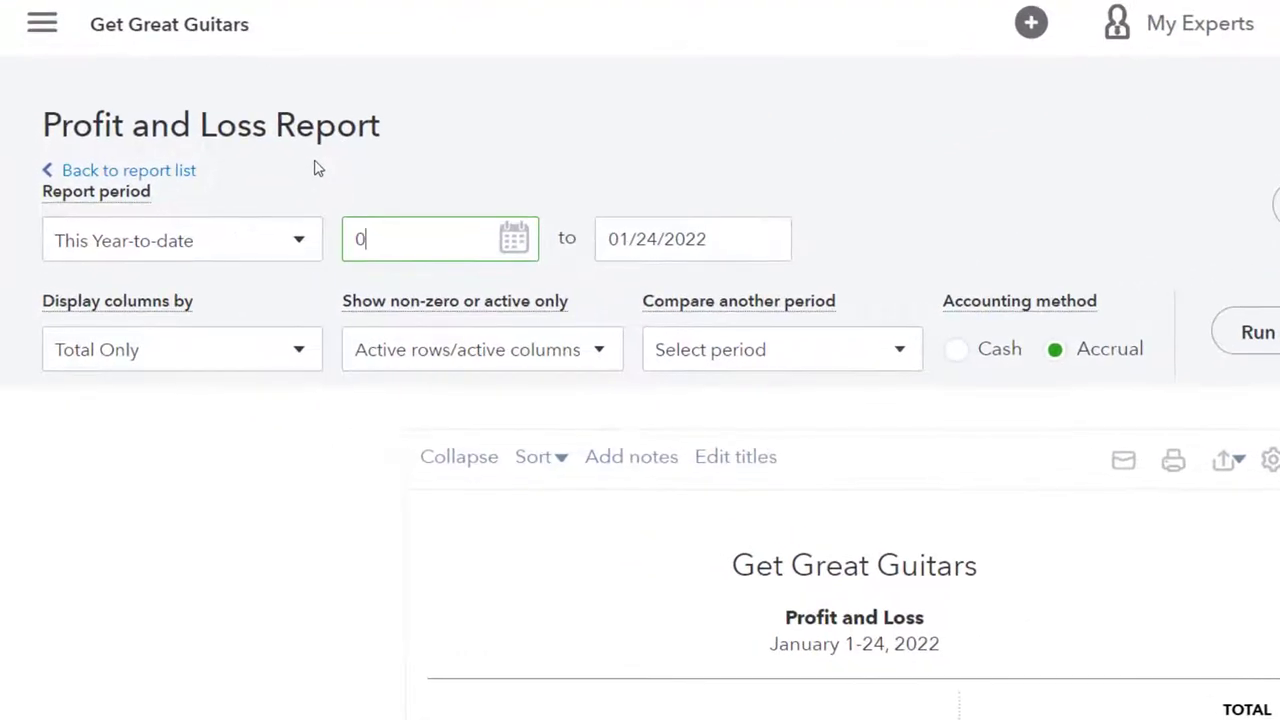
key("Tab")
type("12312022")
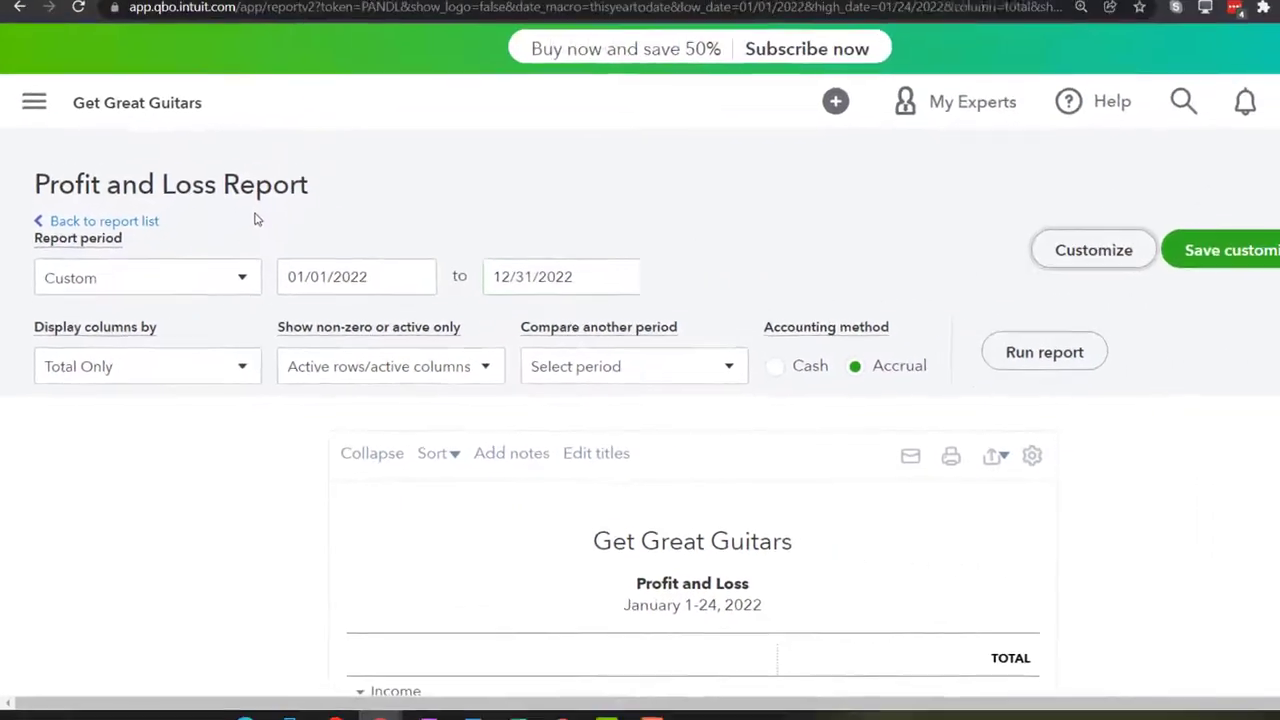
left_click(1008, 352)
scroll(1010, 363, "down", 3)
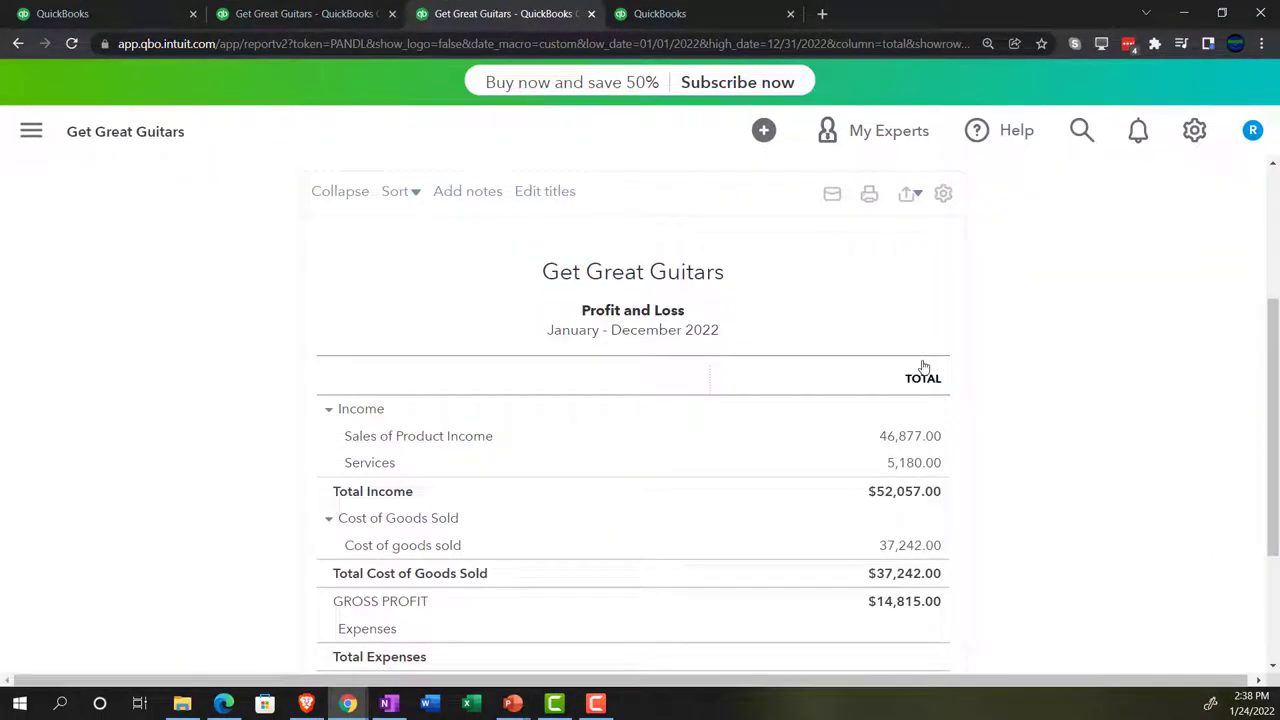
Find the Trial Balance report by searching for "trial" in the fourth tab, open it and hide the navigation menu.
left_click(706, 13)
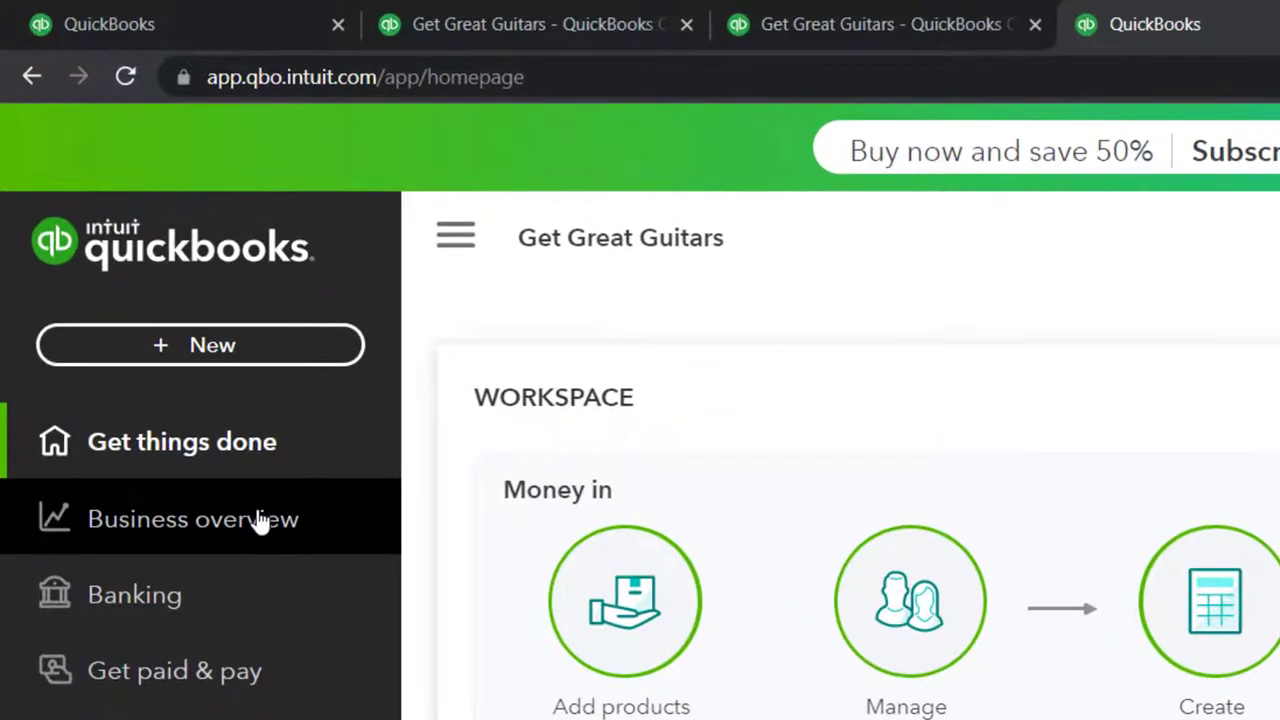
left_click(152, 310)
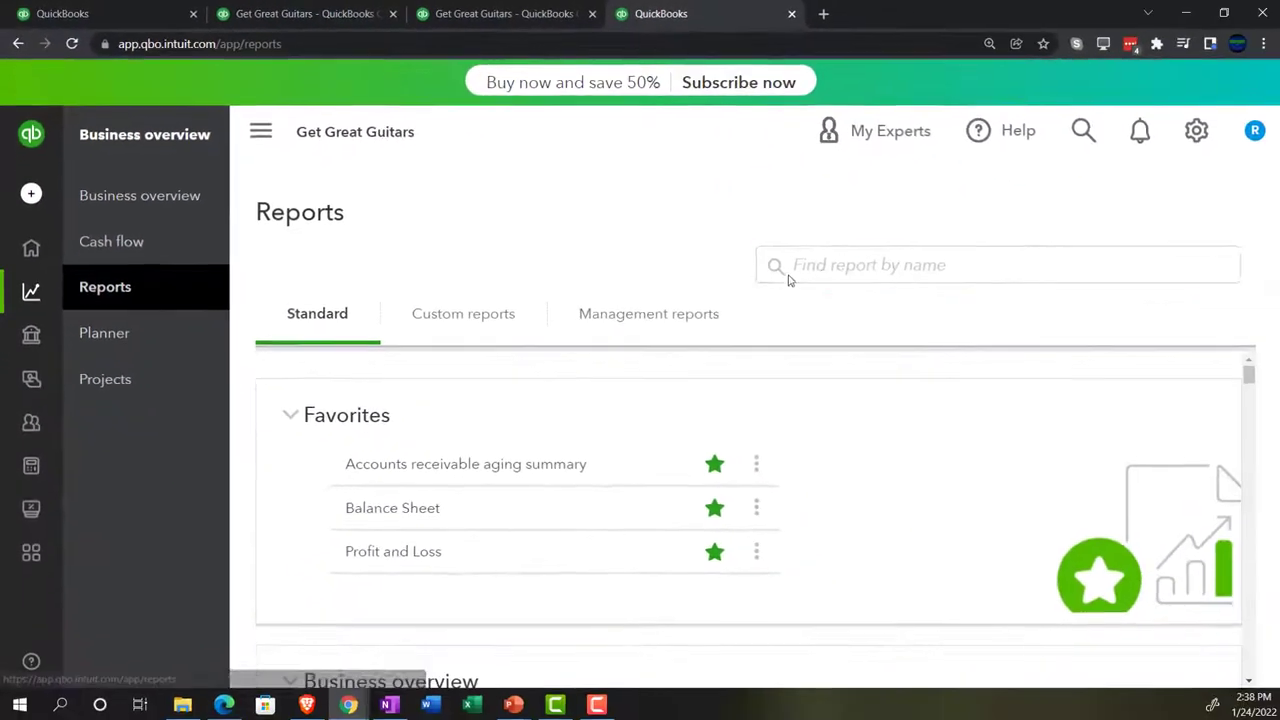
left_click(816, 271)
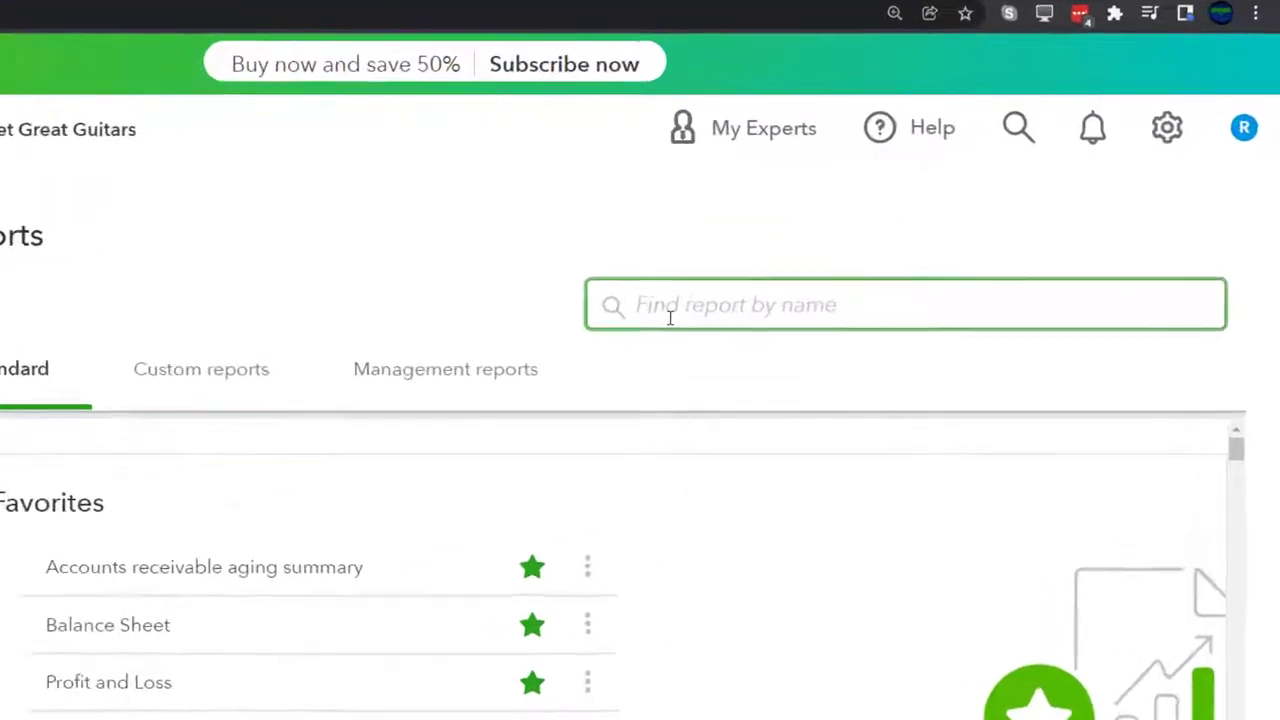
type("trial")
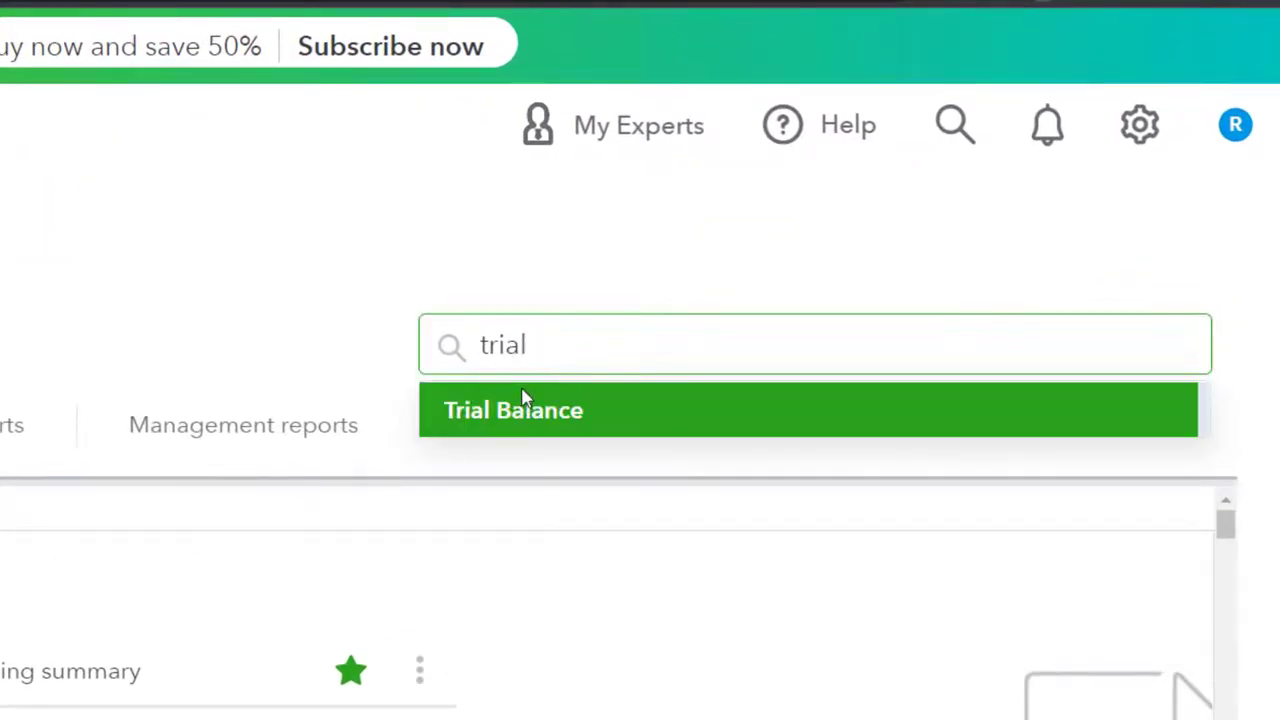
left_click(523, 400)
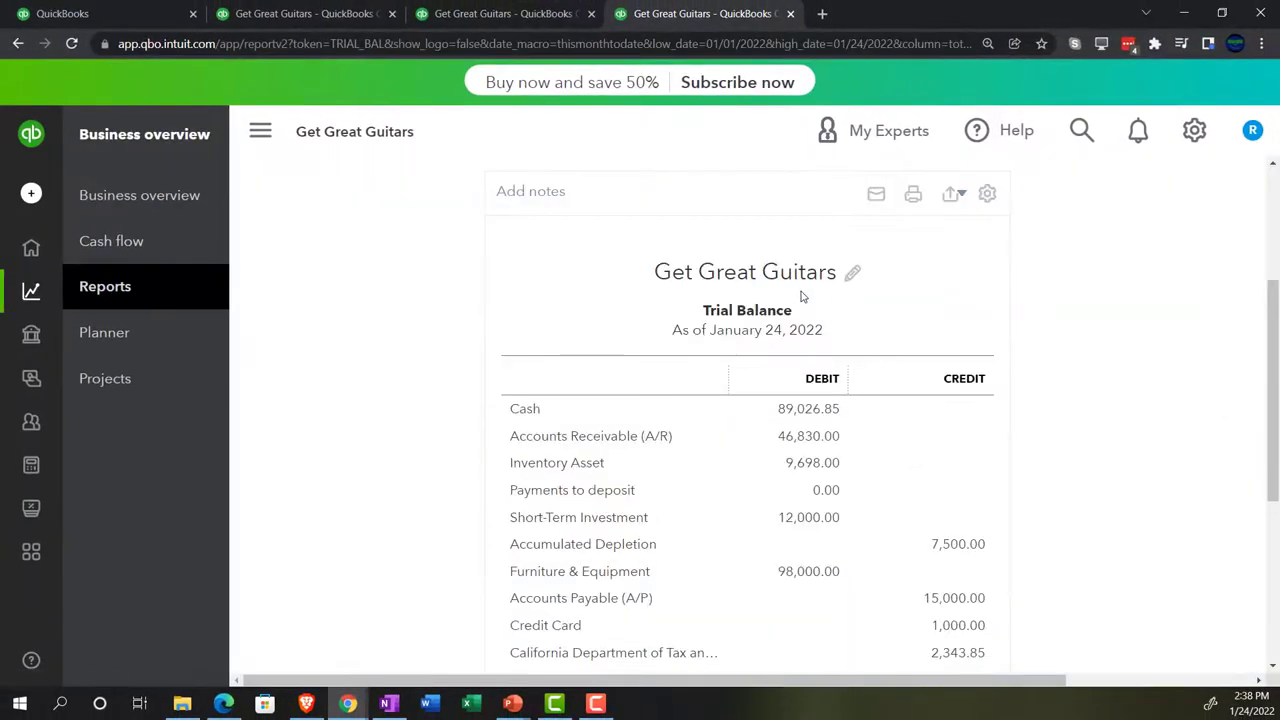
left_click(260, 131)
Set the Trial Balance report period to 01/01/2022 through 12/31/2022 and run the report.
scroll(275, 435, "up", 1)
scroll(275, 435, "up", 2)
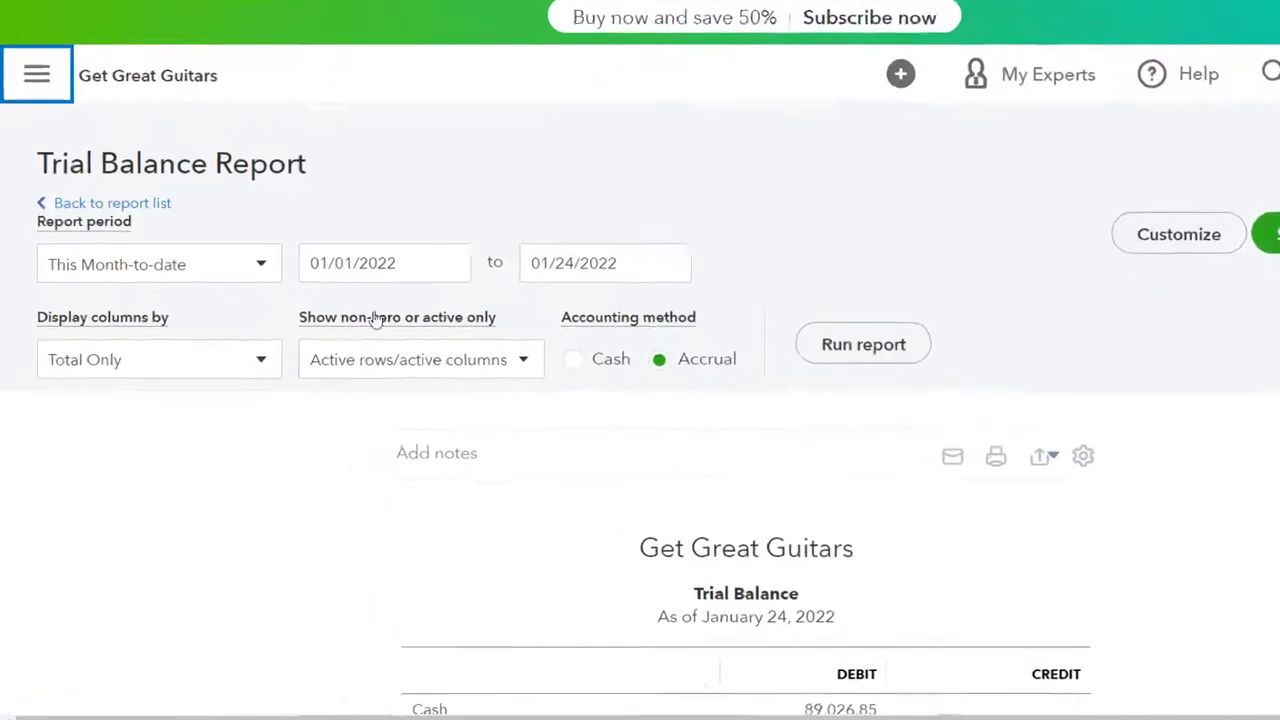
left_click(344, 296)
type("0")
type("1/01/2022")
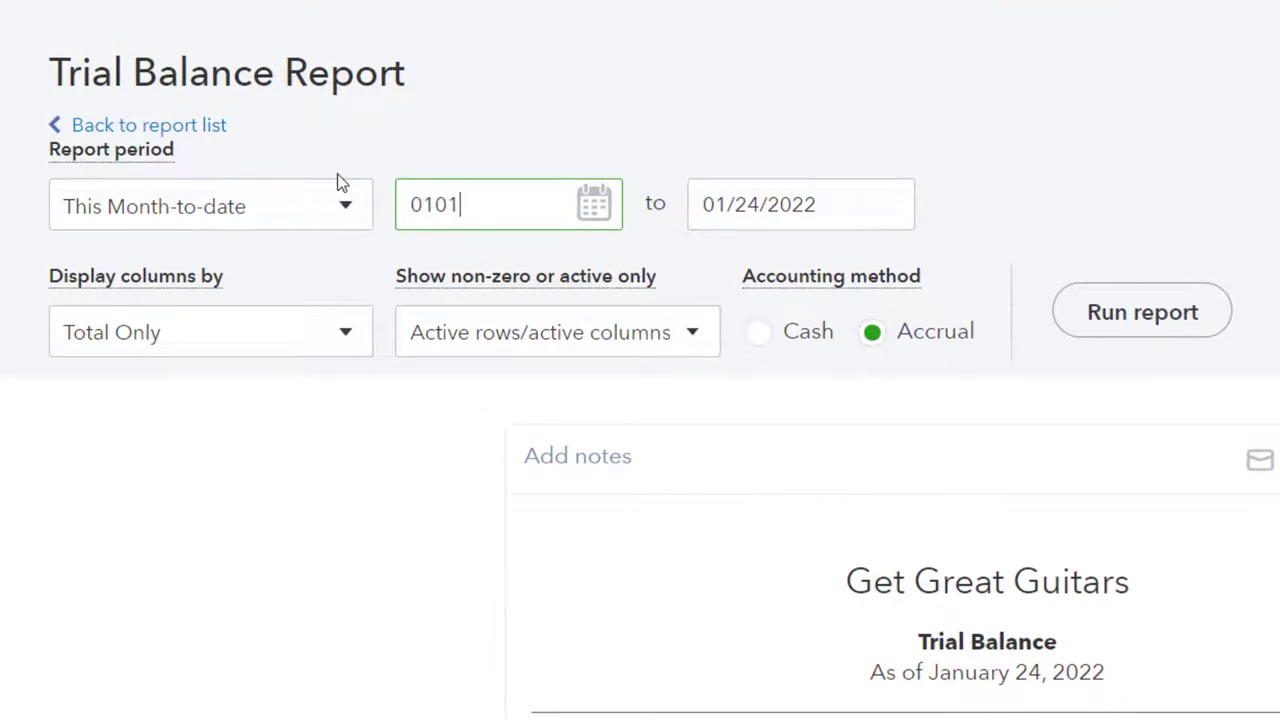
key("Tab")
type("12312022")
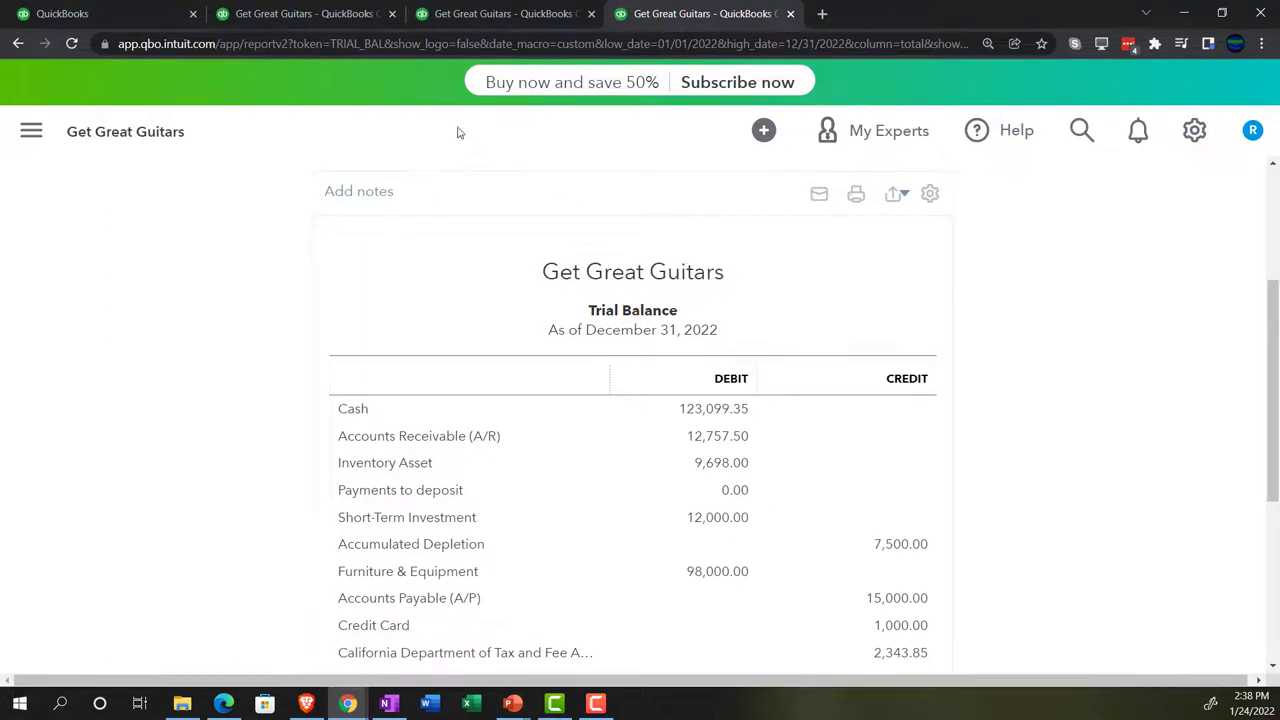
Switch to the Balance Sheet report for Get Great Guitars and enlarge the page view for reading.
left_click(313, 14)
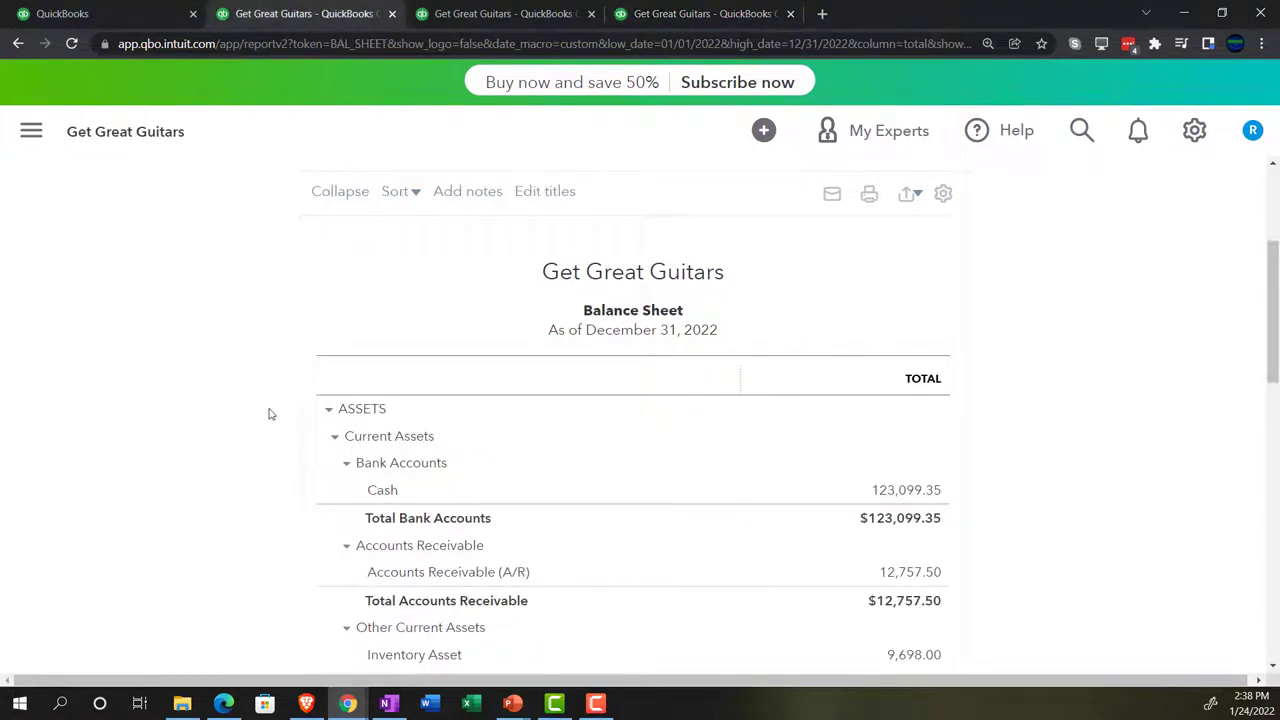
key("ctrl+plus")
key("ctrl+plus")
key("ctrl+plus")
key("ctrl+plus")
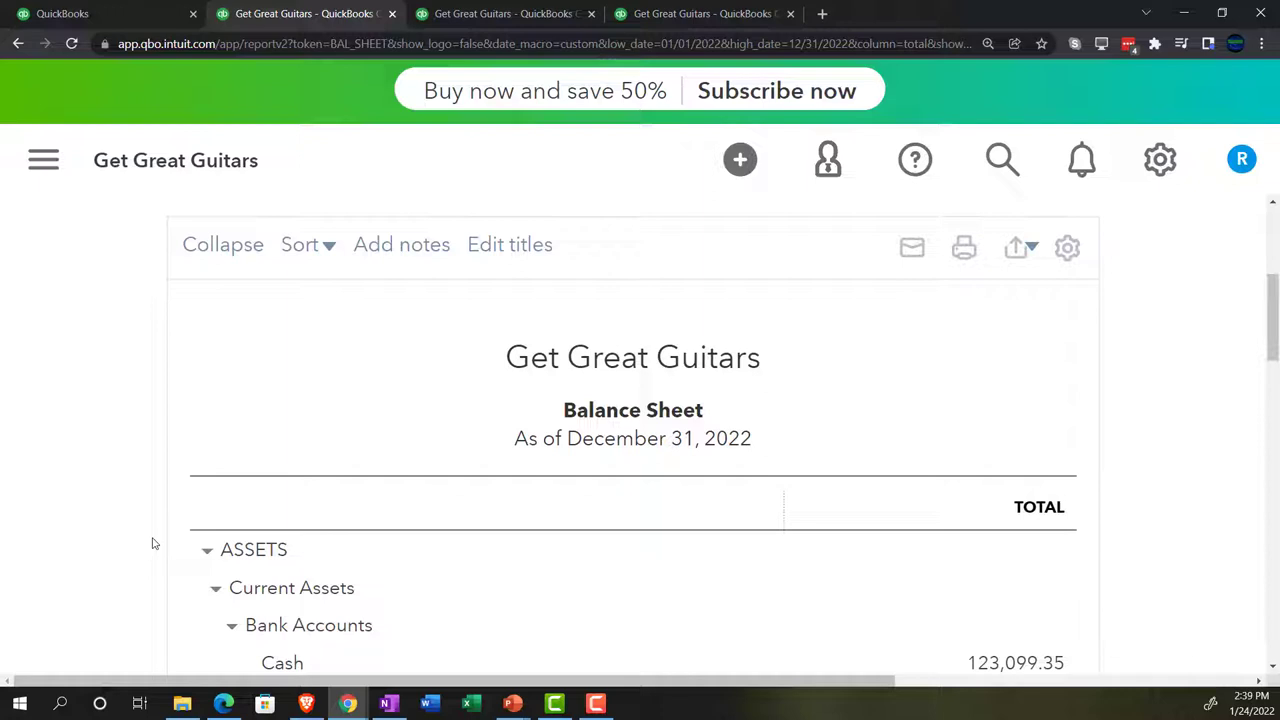
Consult the QuickBooks home page flowchart in OneNote, then return to the Balance Sheet and examine its current and fixed assets.
left_click(389, 704)
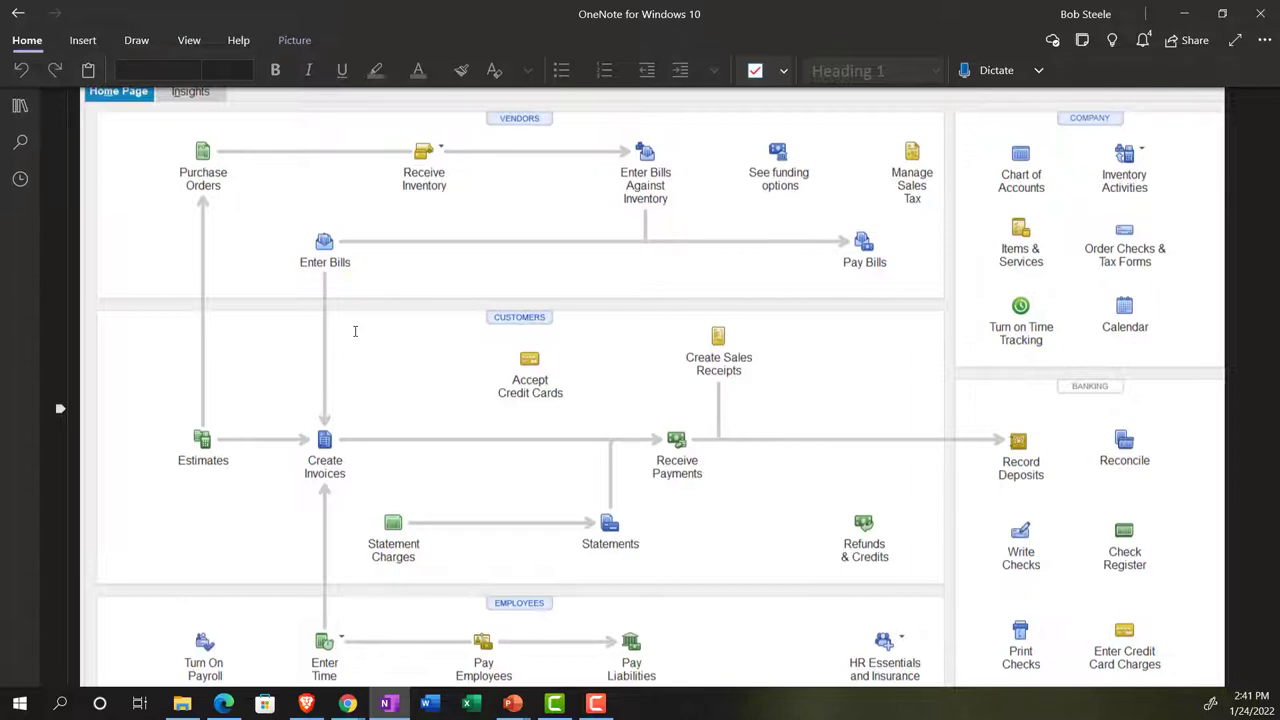
left_click(389, 705)
scroll(340, 500, "down", 3)
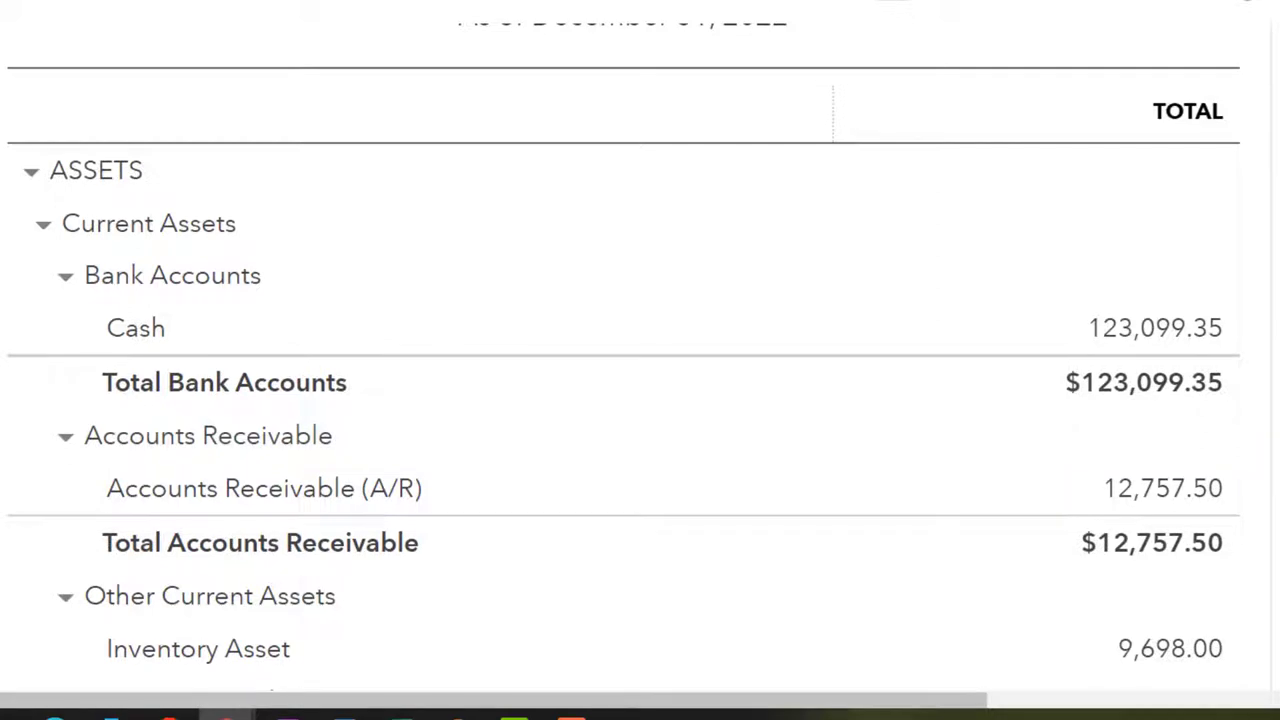
scroll(640, 400, "down", 2)
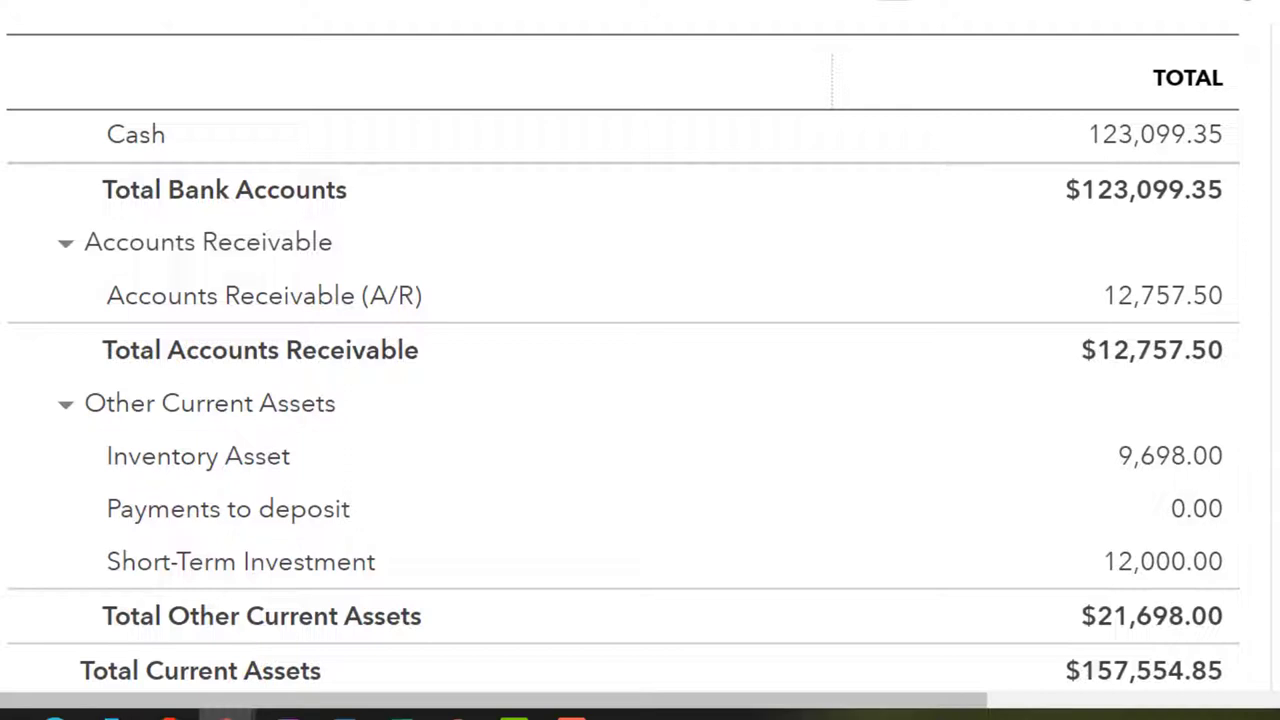
scroll(623, 363, "up", 2)
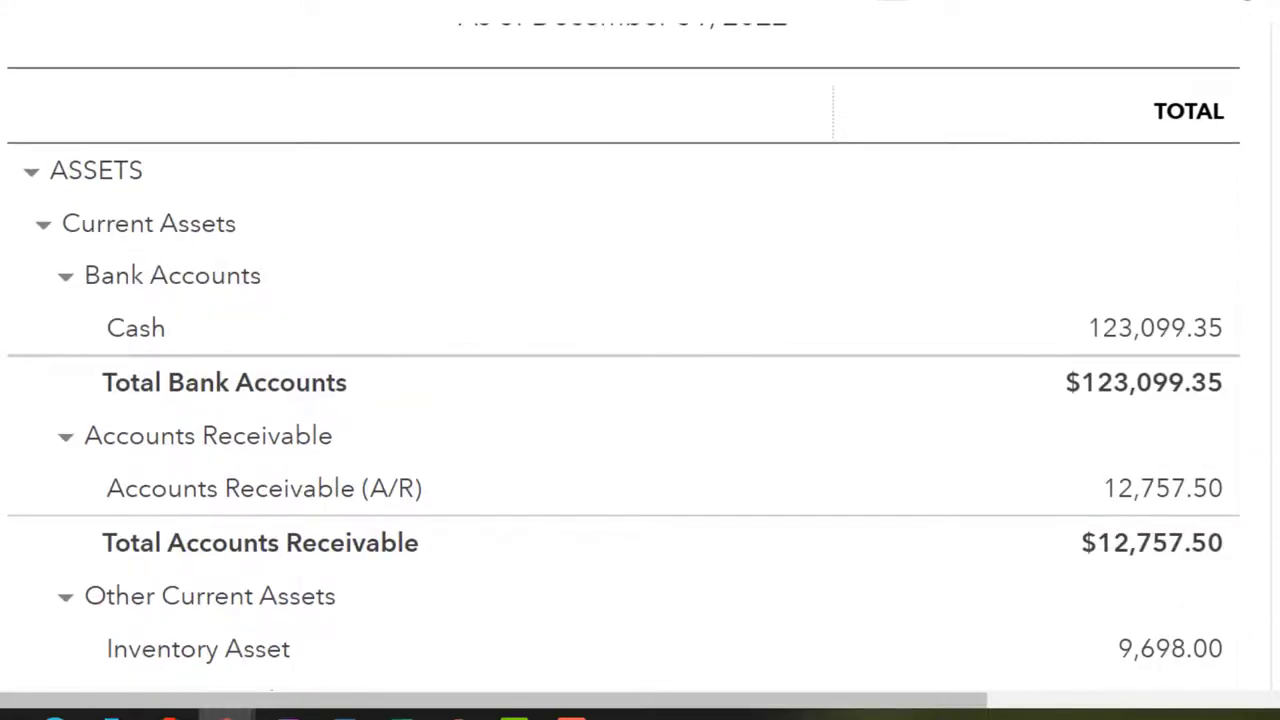
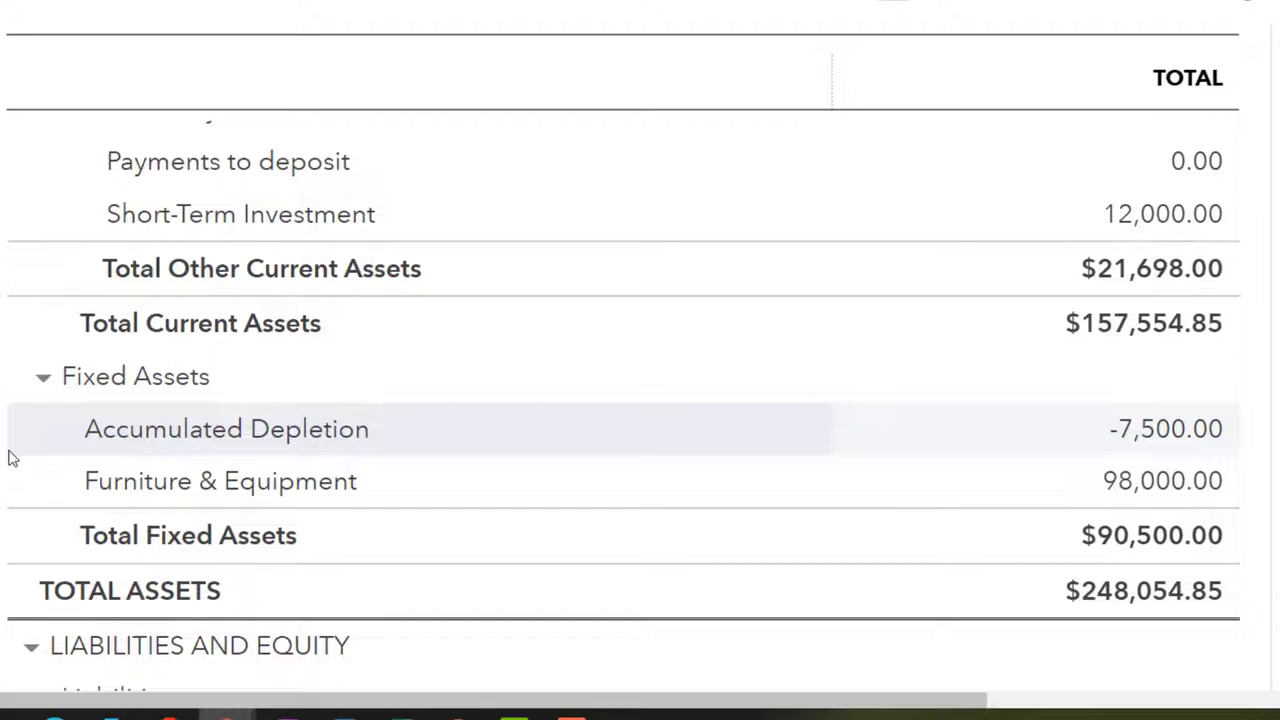
scroll(12, 458, "up", 2)
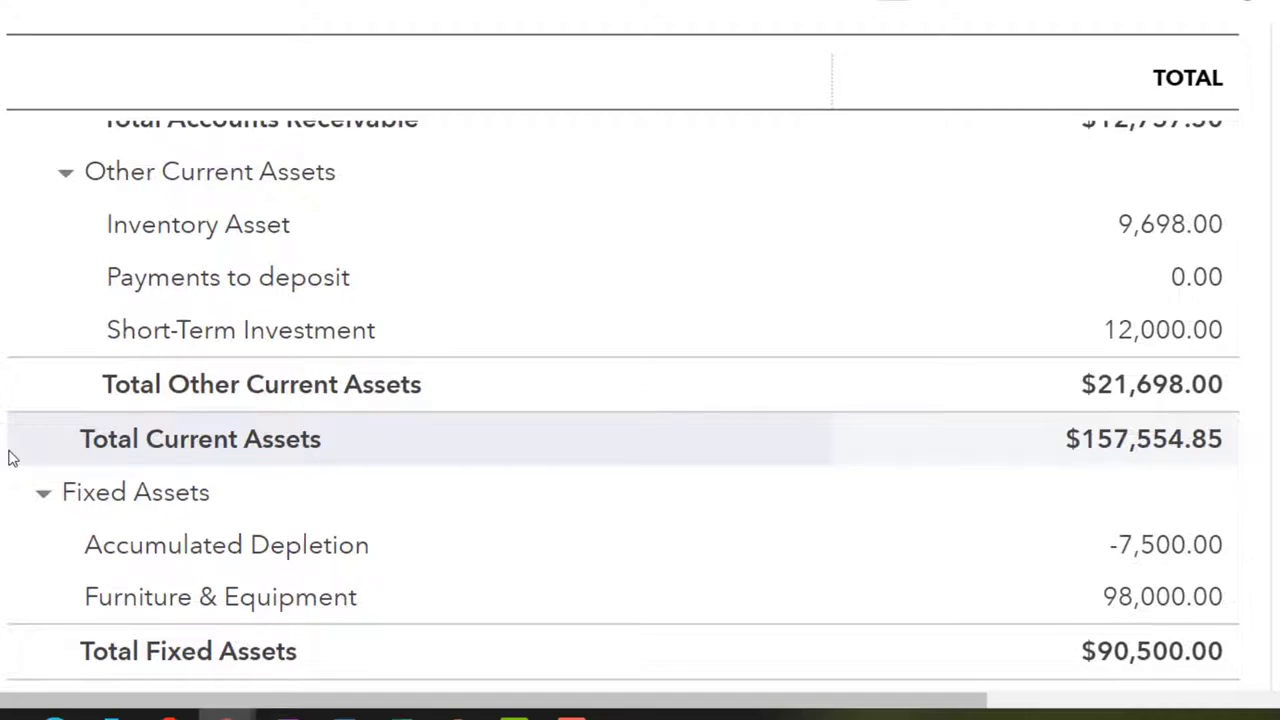
scroll(12, 458, "up", 1)
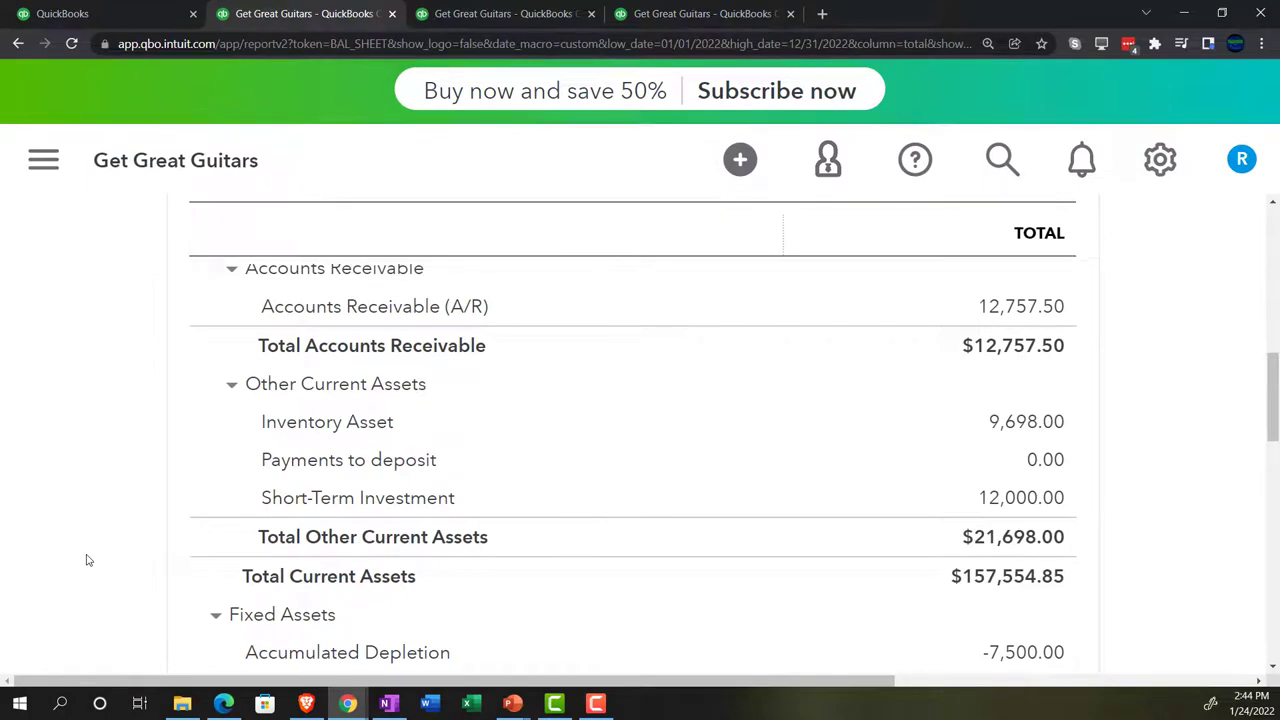
Return to the QuickBooks home page tab, reduce its zoom and start a new vendor check.
left_click(127, 14)
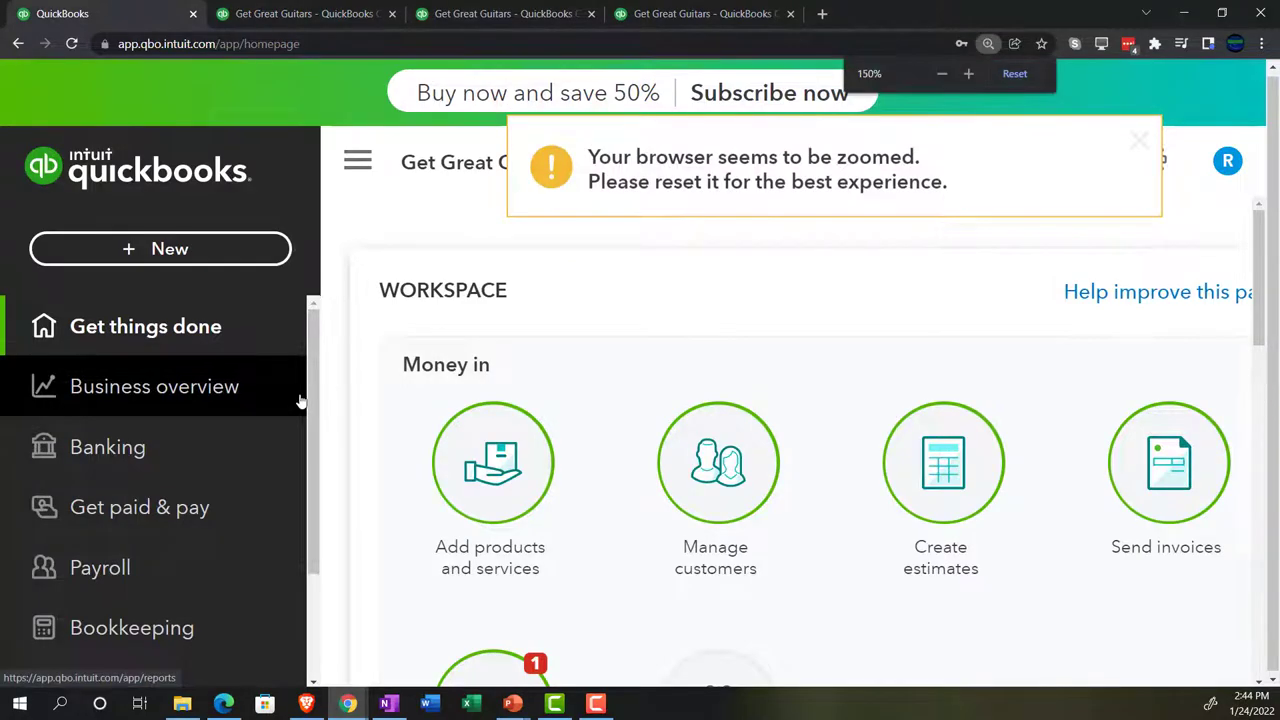
key("ctrl+minus")
key("ctrl+minus")
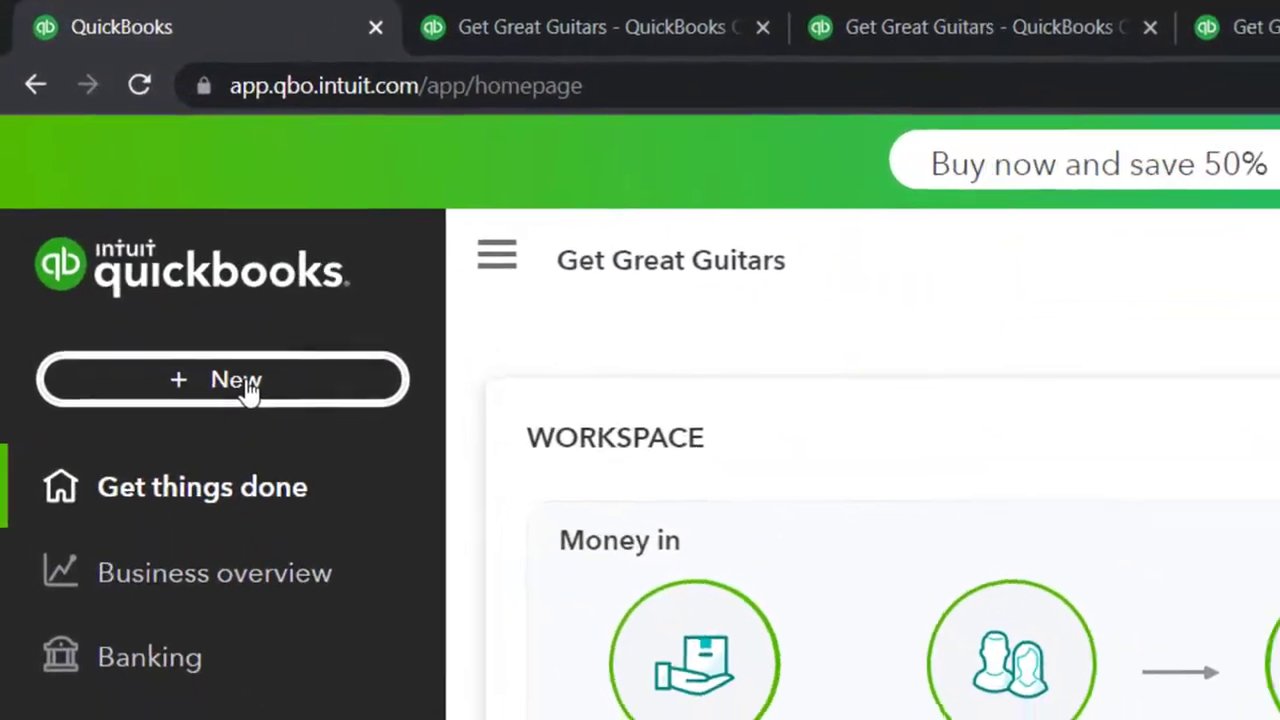
left_click(172, 260)
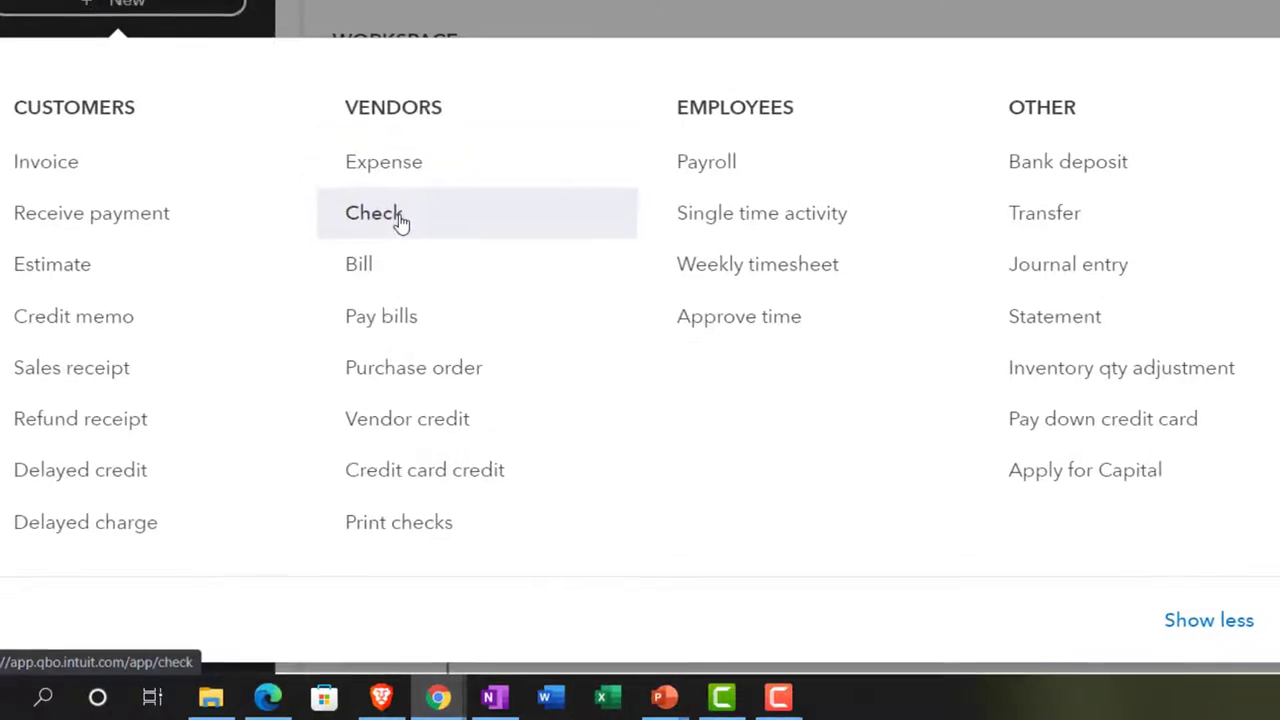
left_click(402, 220)
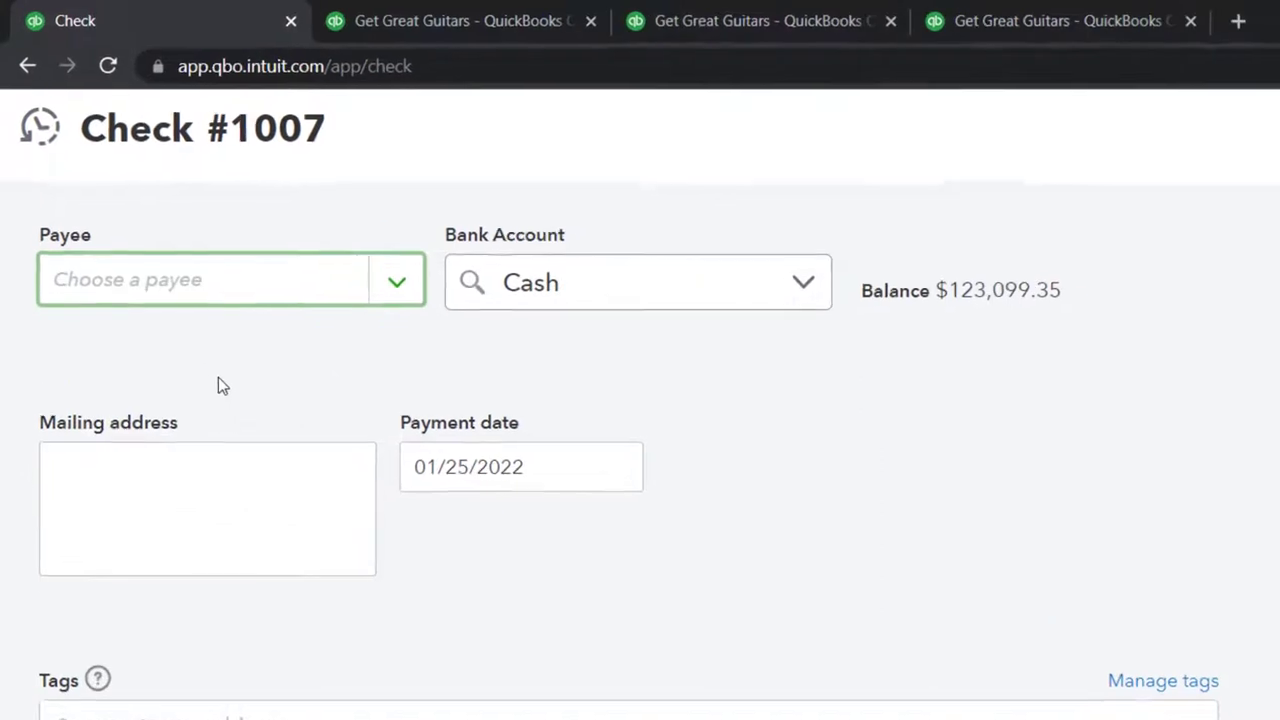
Add "Safe Insurance Co" as a new payee of type Vendor on the check and save it.
type("S")
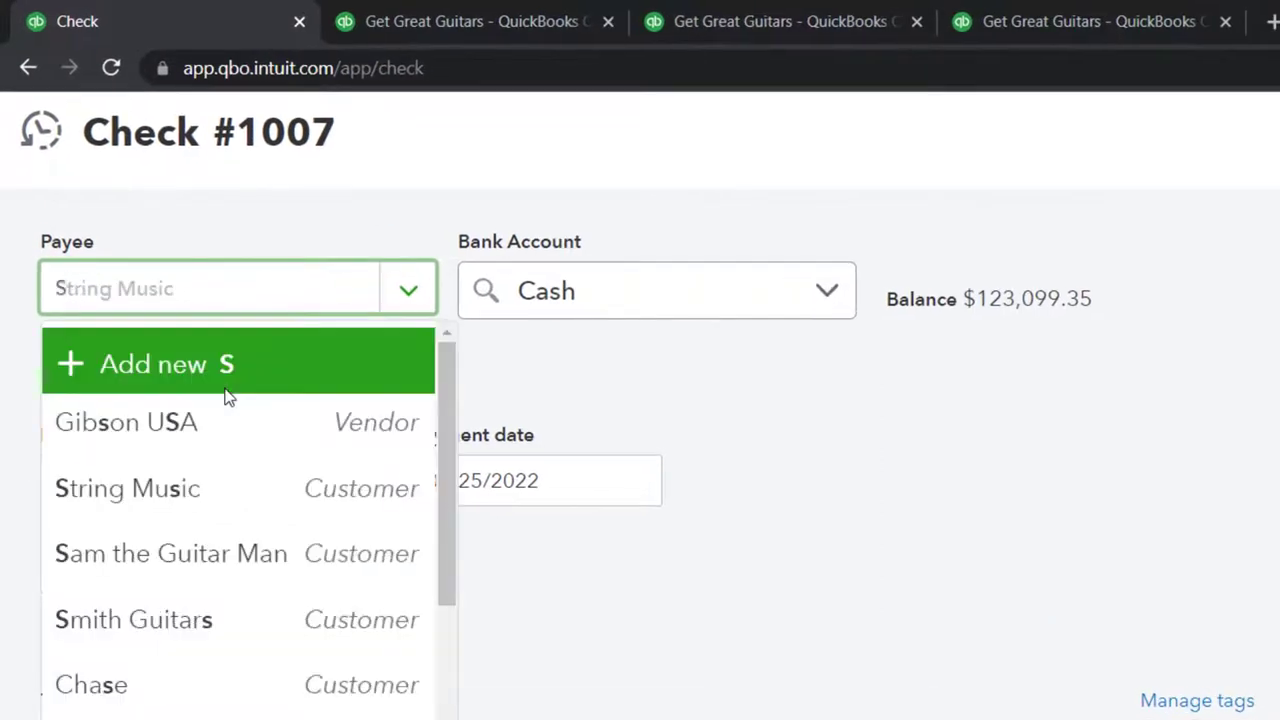
type("afe Ins")
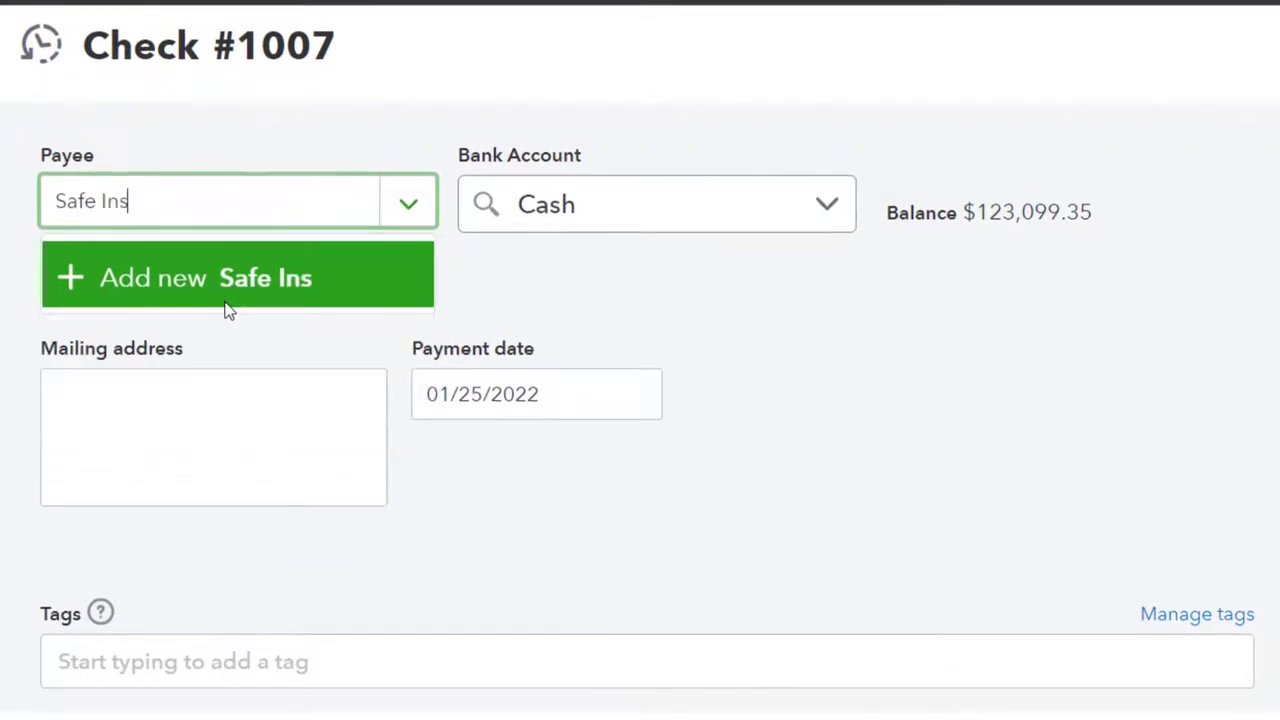
type("urancer Co")
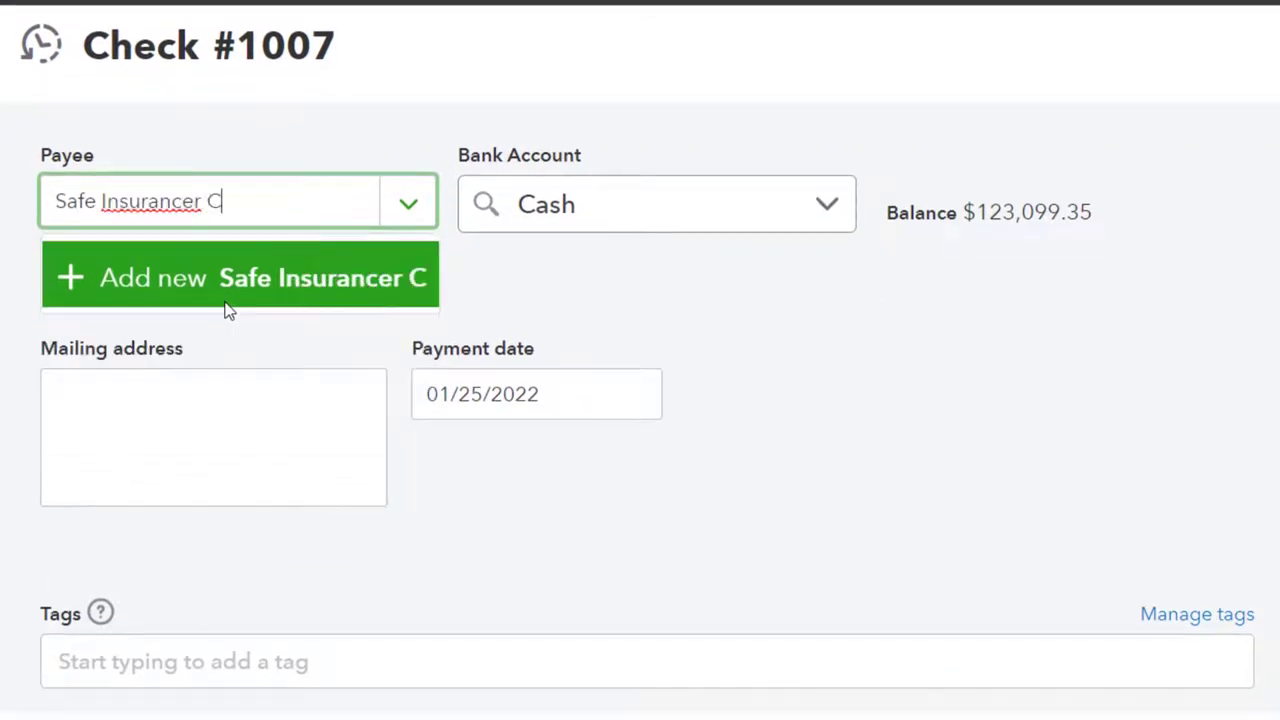
key("BackSpace")
key("BackSpace")
key("BackSpace")
key("BackSpace")
type("Co")
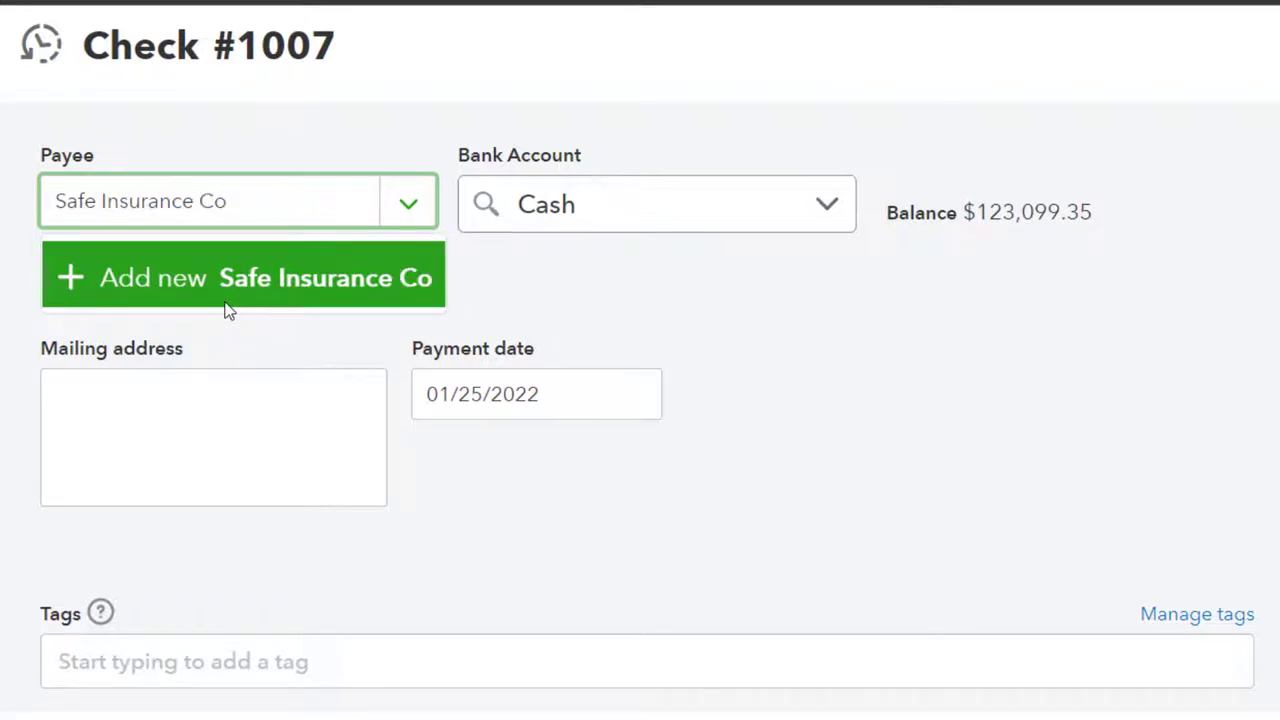
left_click(226, 300)
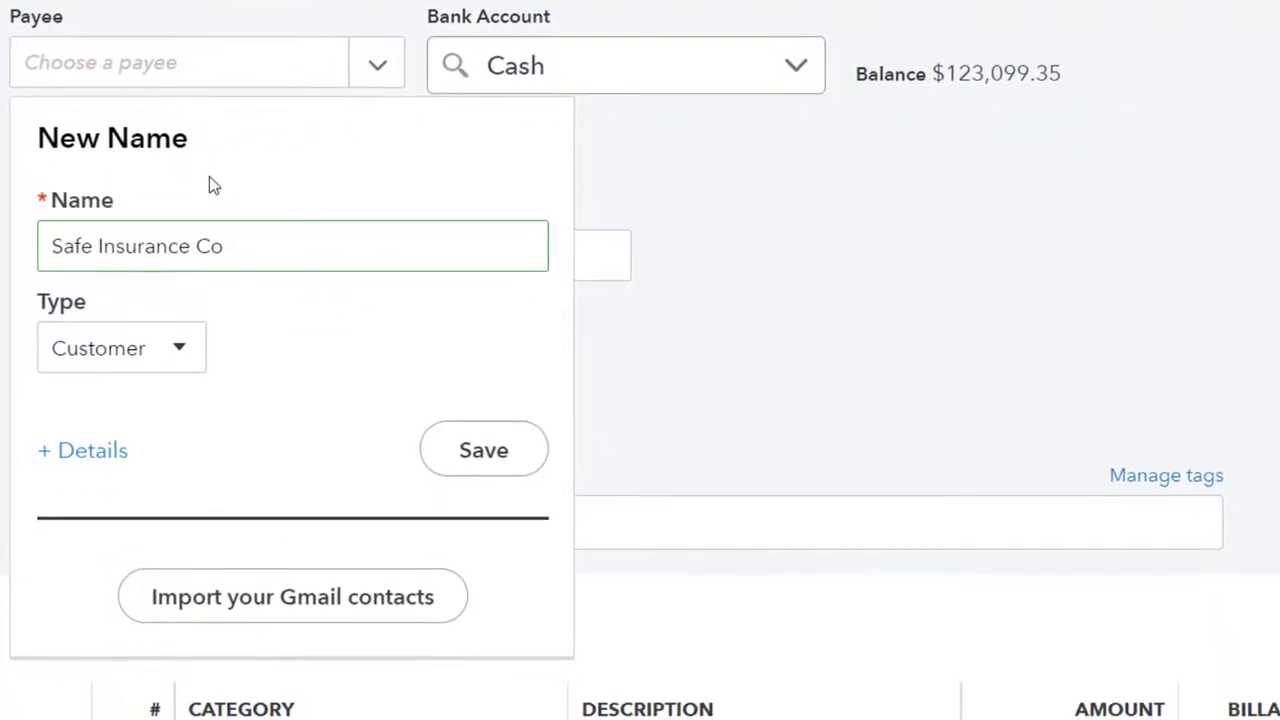
left_click(186, 348)
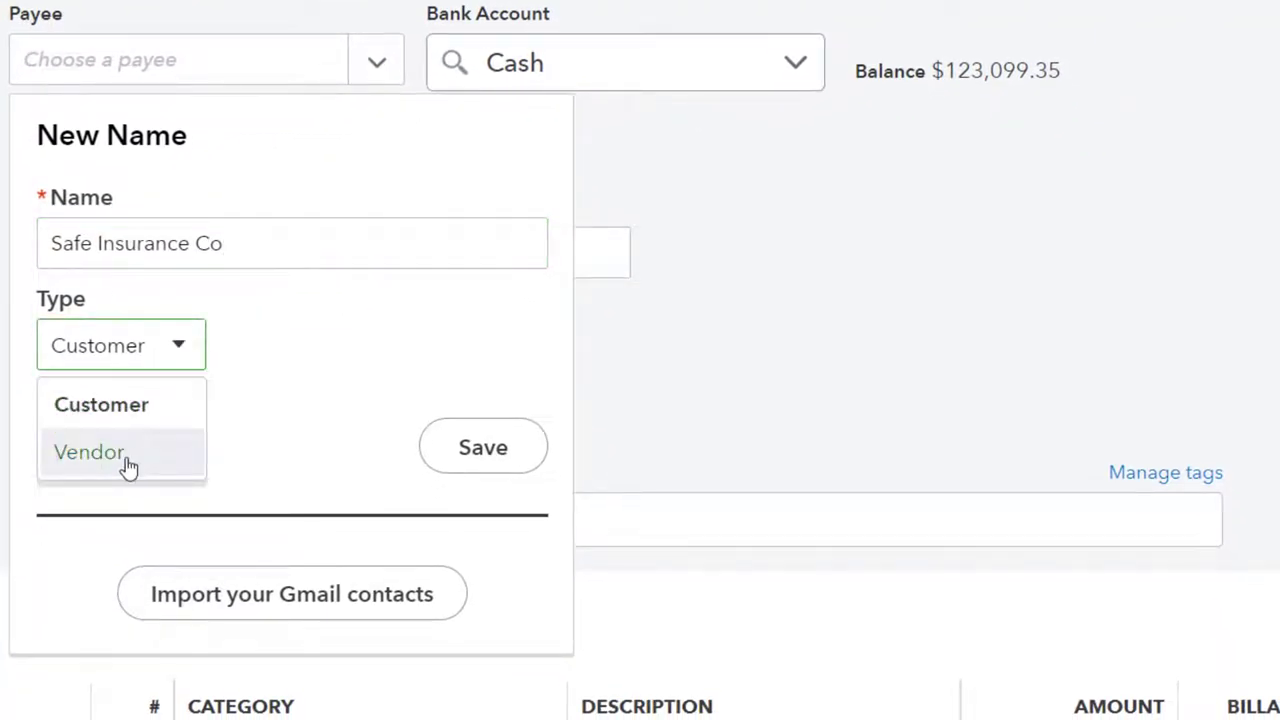
left_click(128, 465)
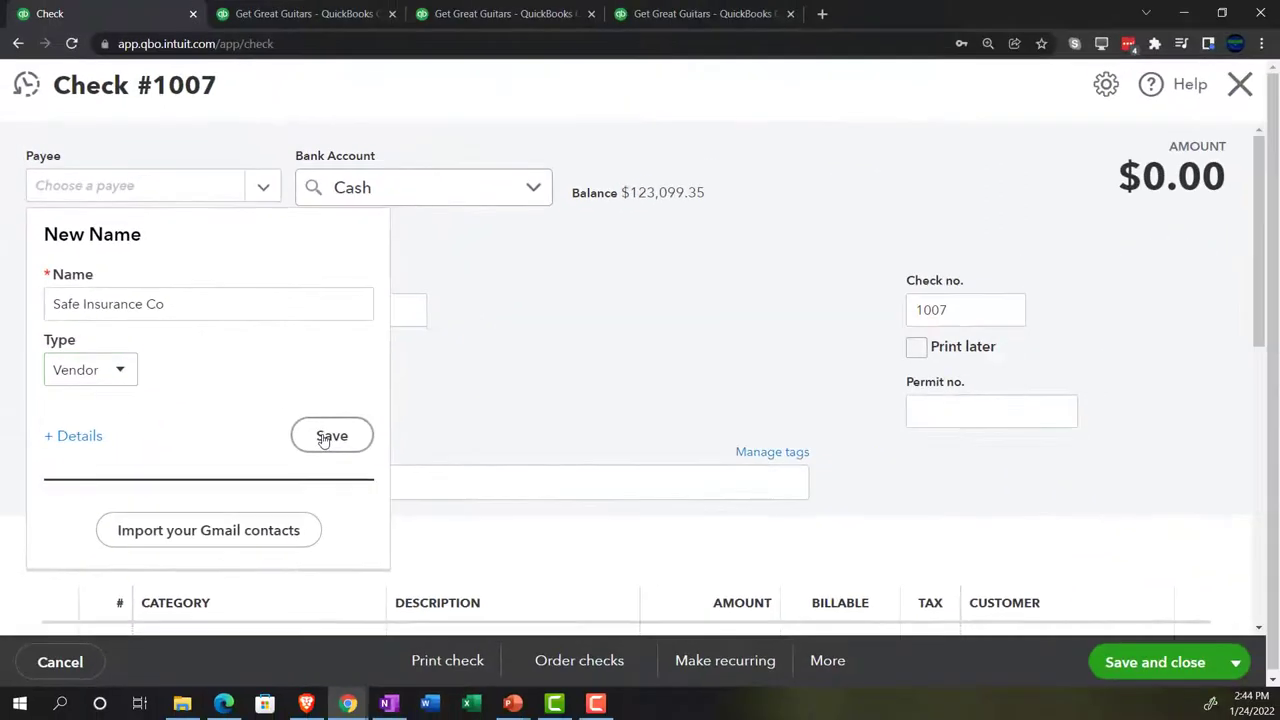
left_click(471, 452)
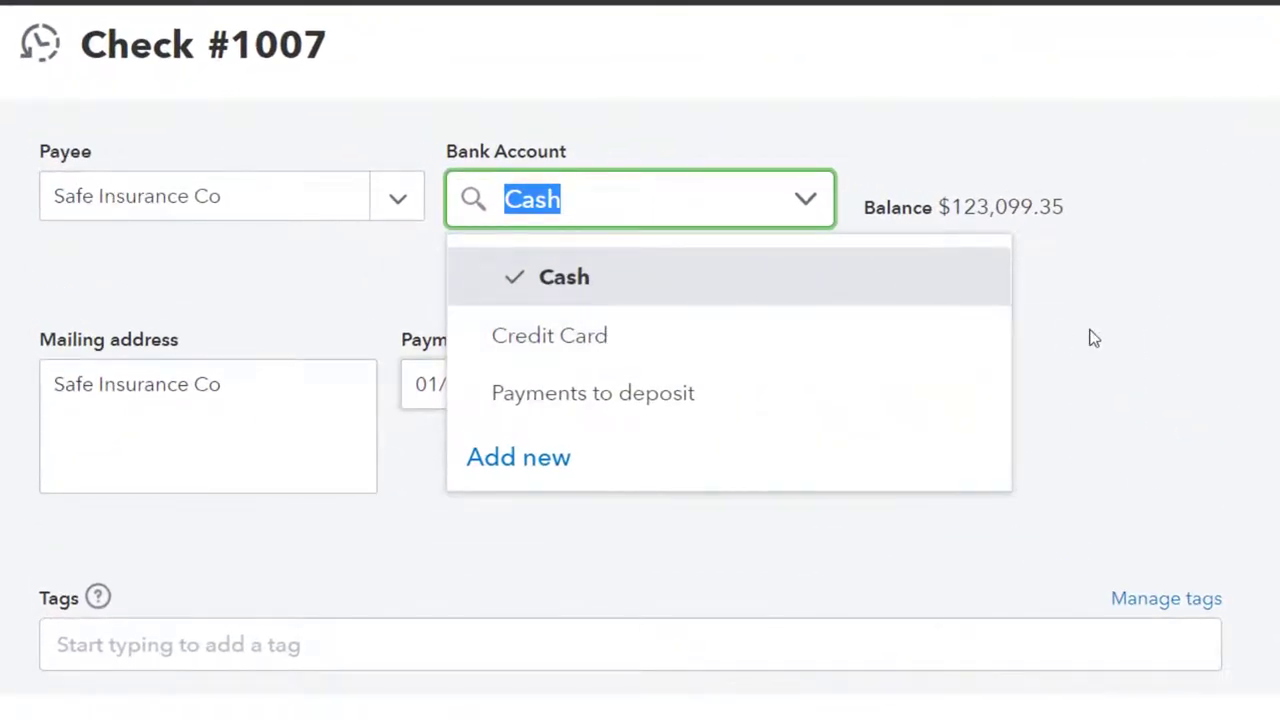
Keep Cash as the check's bank account and set the payment date to 01/26/2022.
key("Tab")
key("Tab")
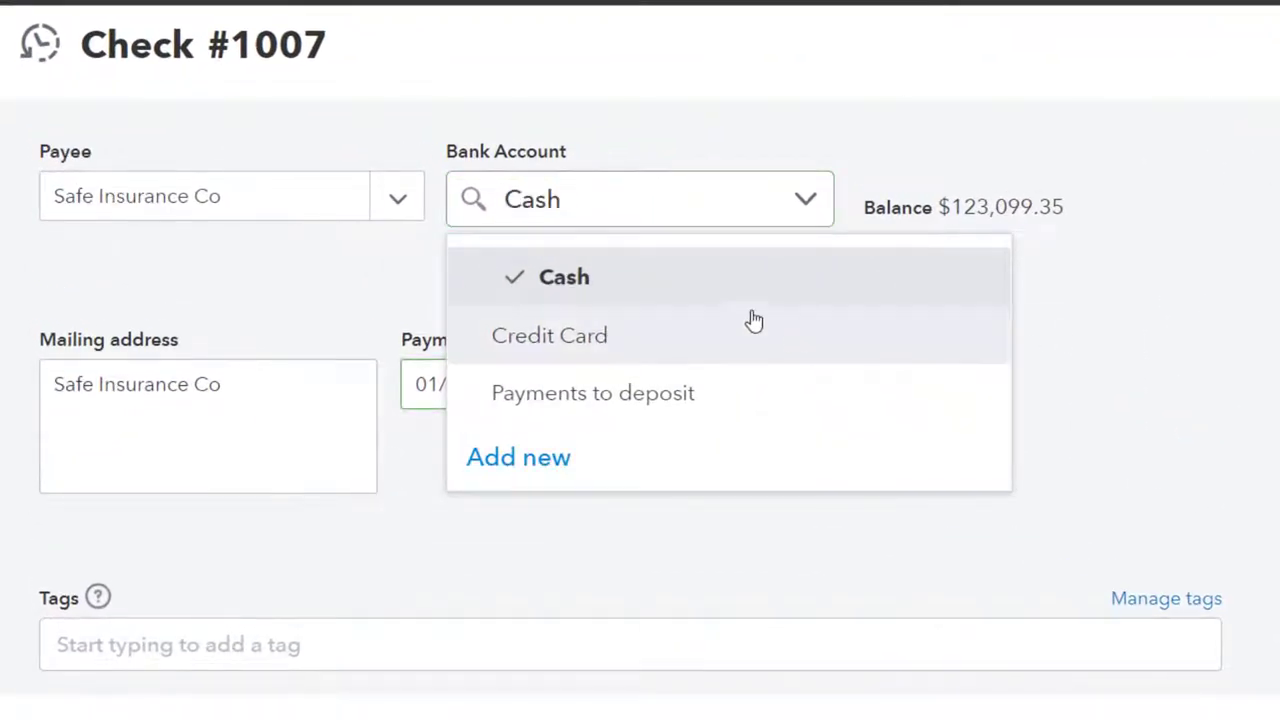
left_click(686, 277)
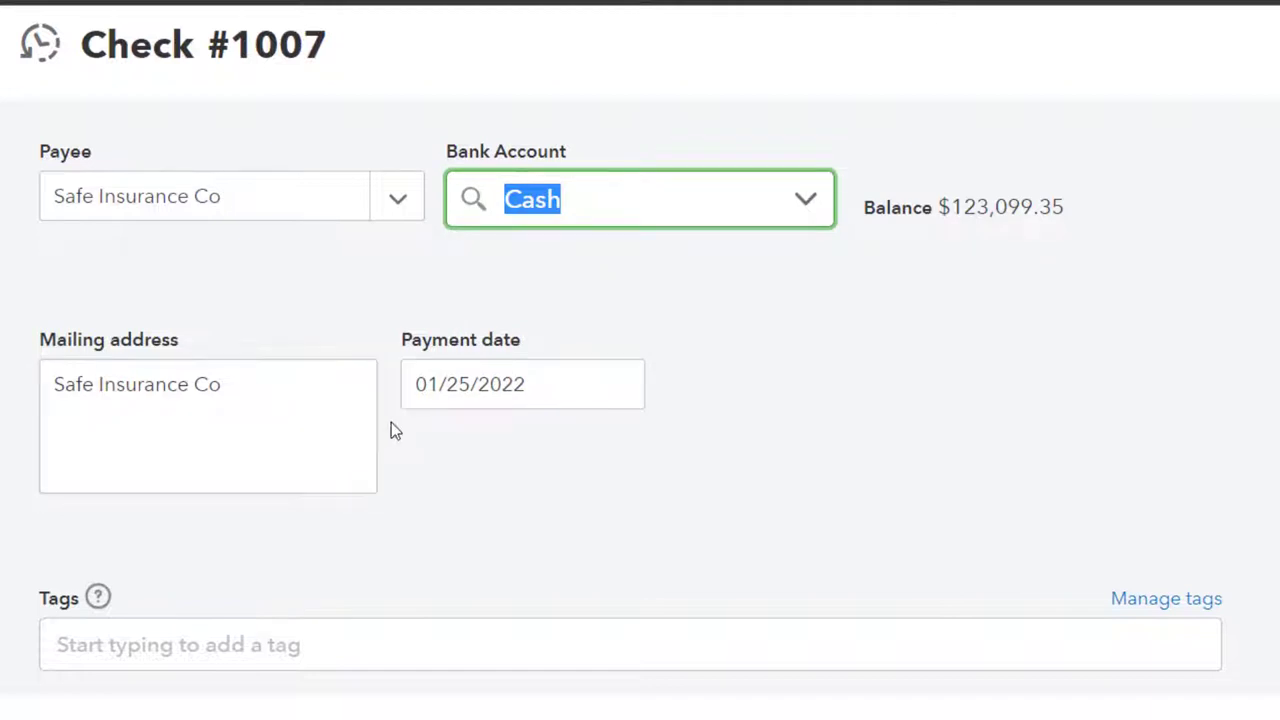
left_click(534, 391)
key("plus")
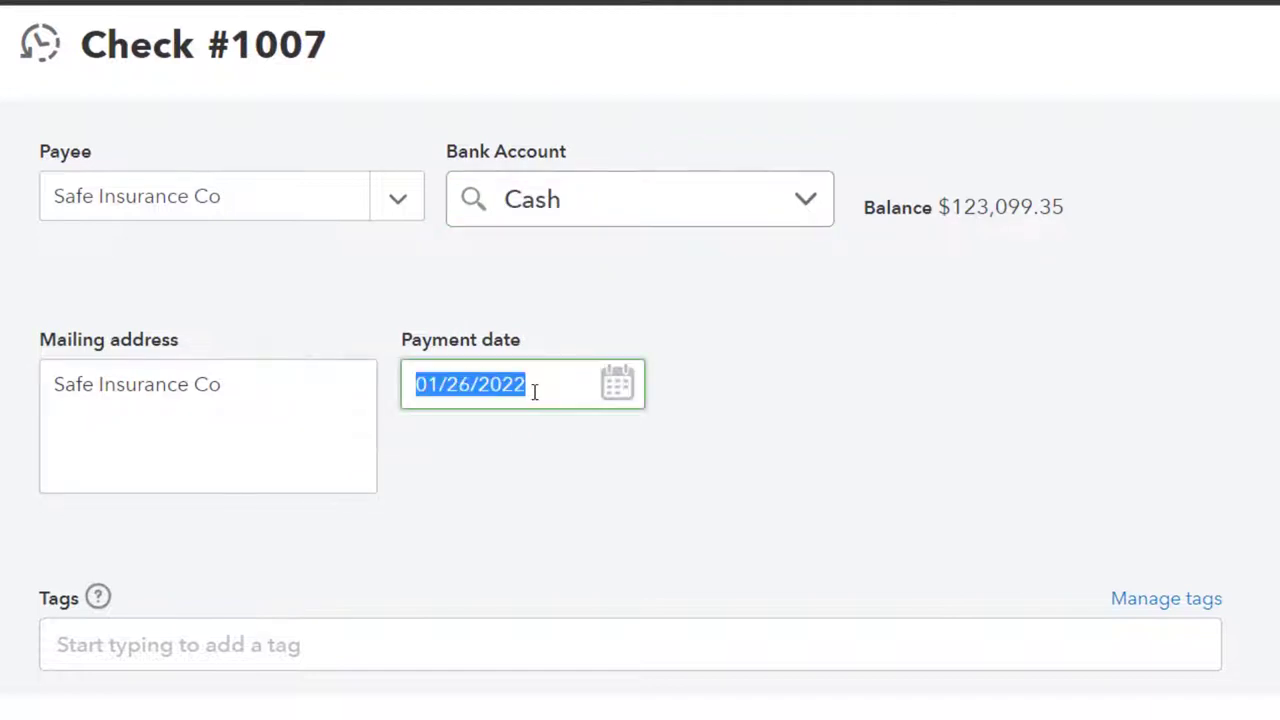
left_click(855, 447)
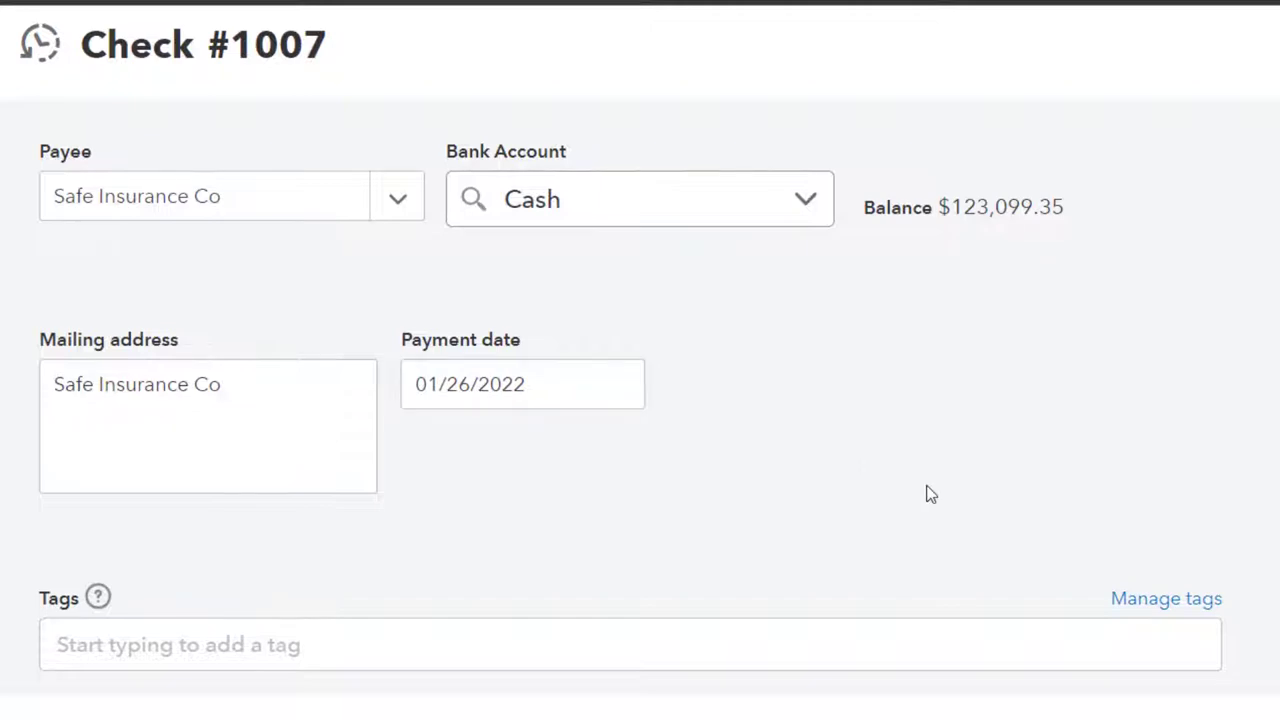
Collapse the Item details section of the check form.
scroll(930, 494, "down", 1)
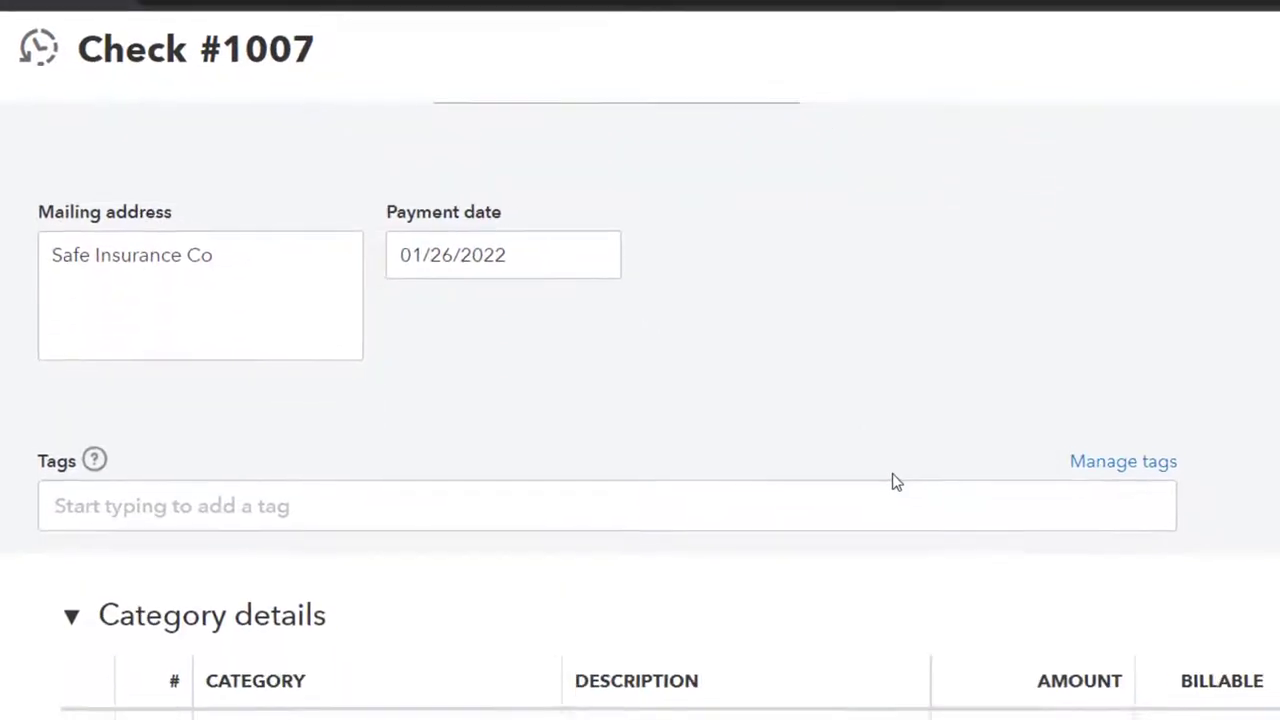
scroll(611, 380, "down", 2)
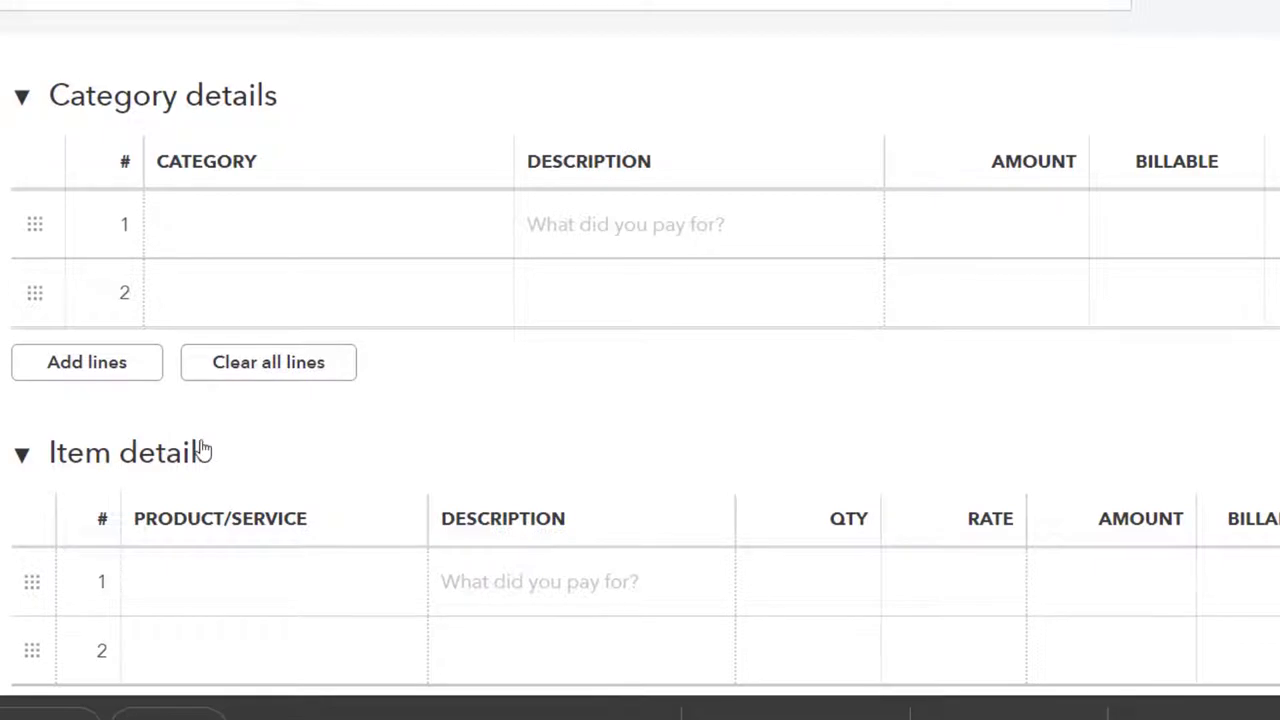
scroll(200, 451, "up", 1)
left_click(226, 352)
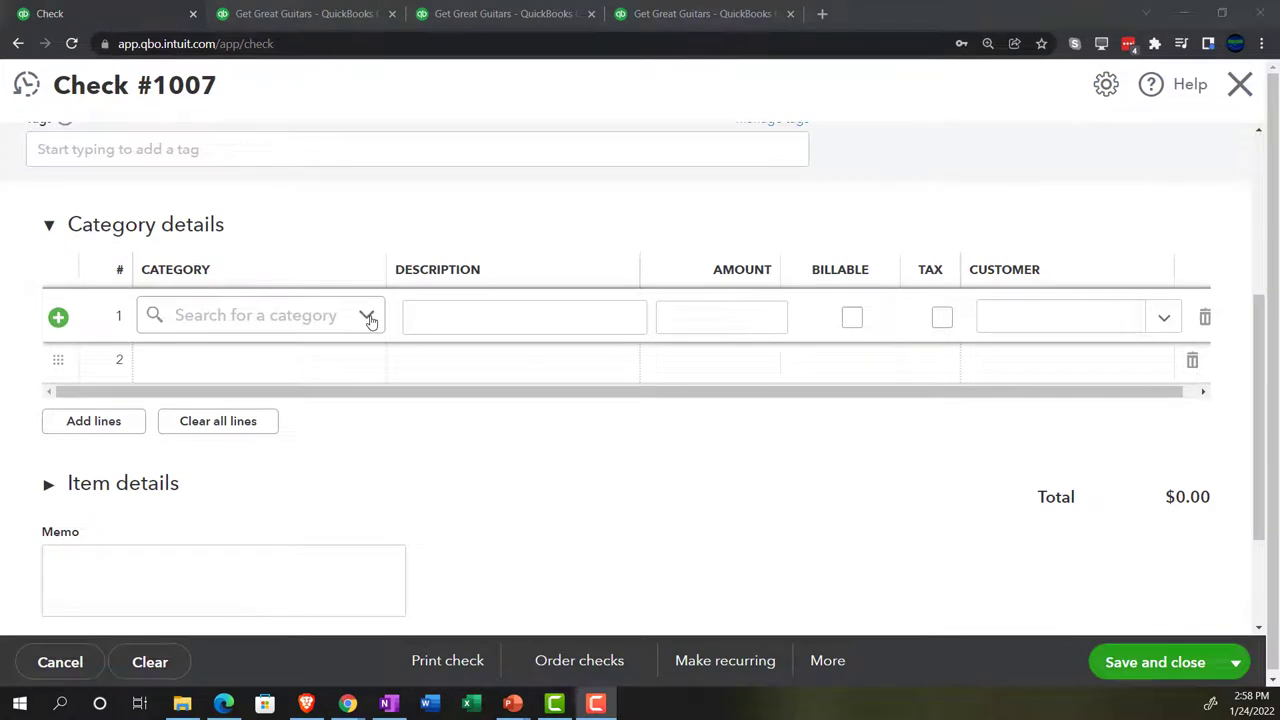
Search the first line's category for "add", look through the Expenses group of the full category list and close the list.
left_click(368, 317)
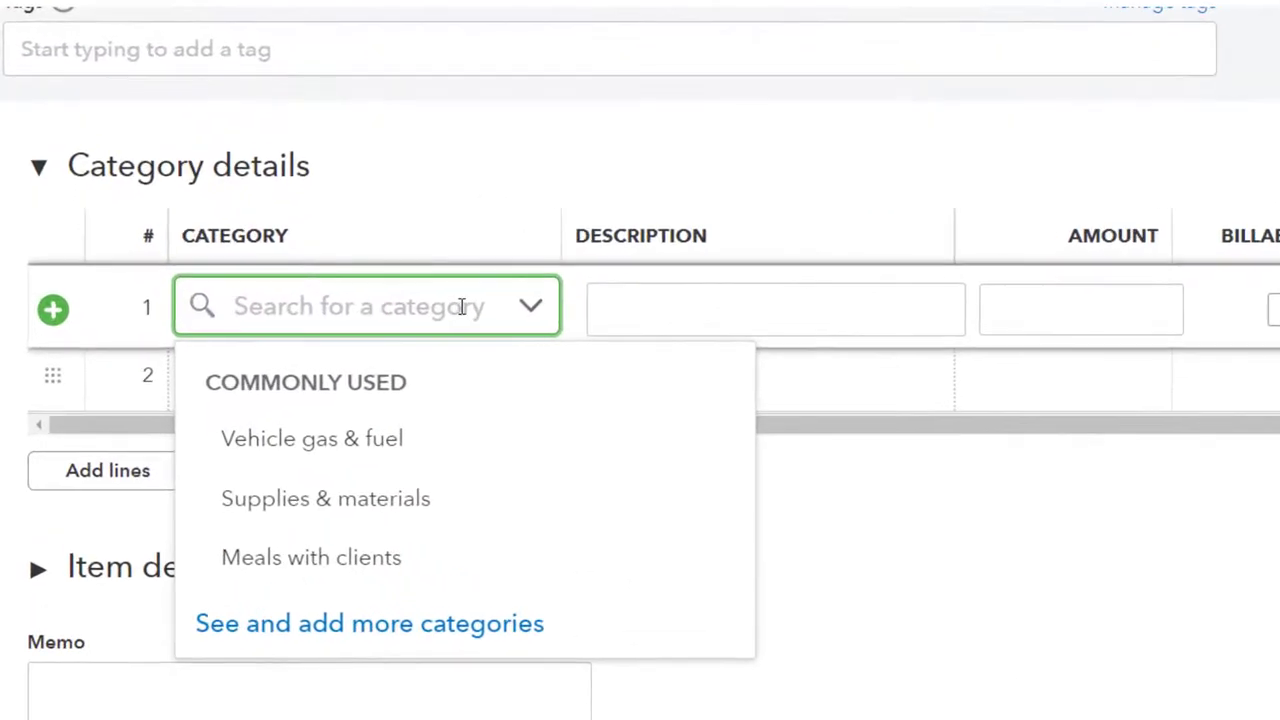
type("add")
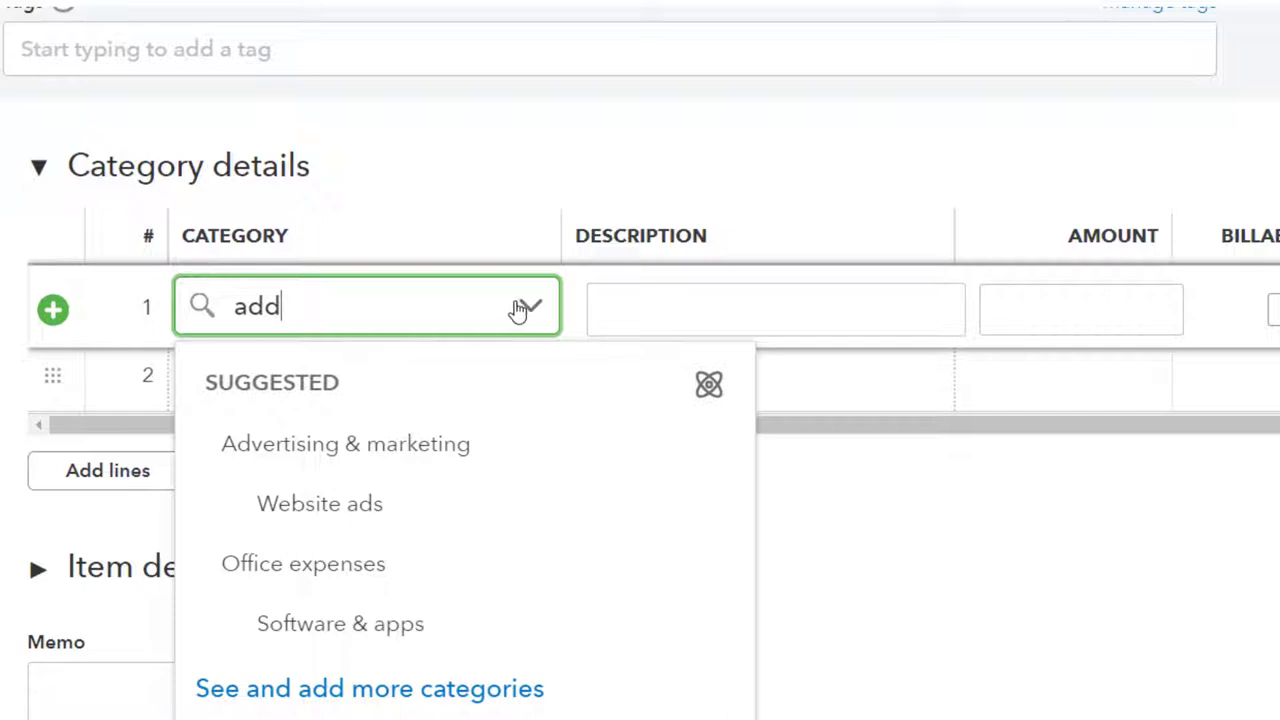
left_click(475, 688)
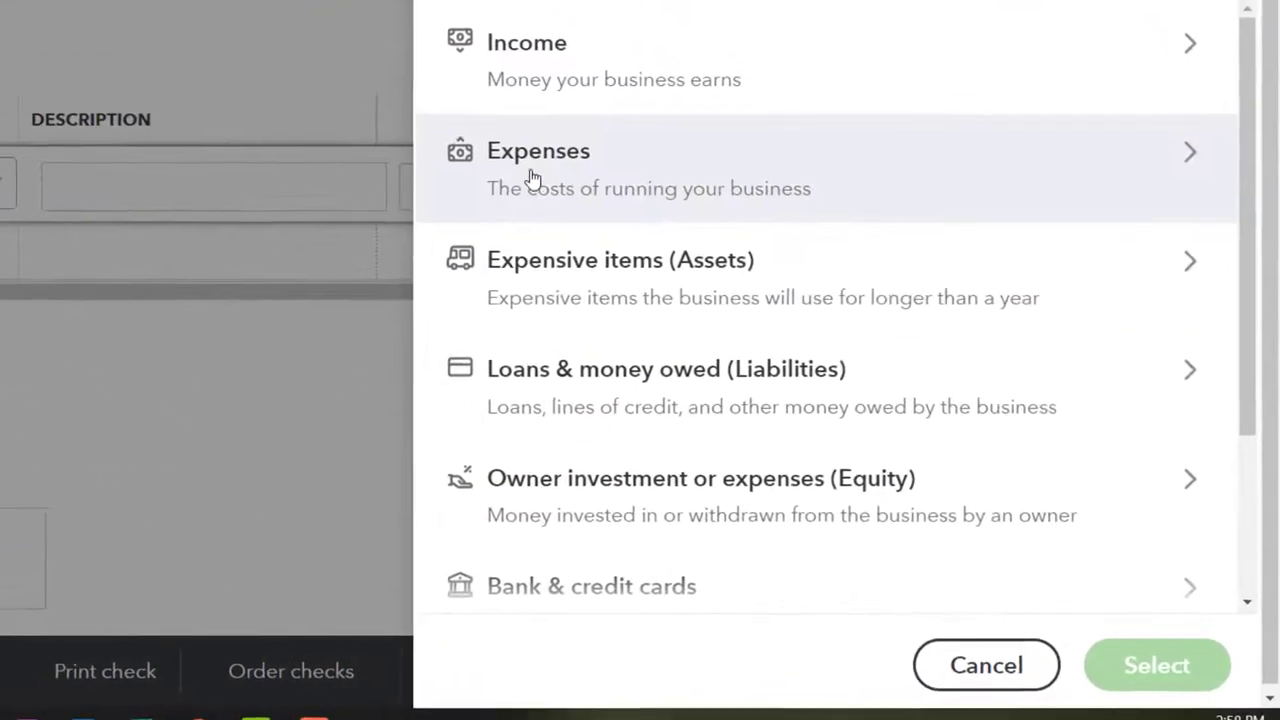
left_click(535, 170)
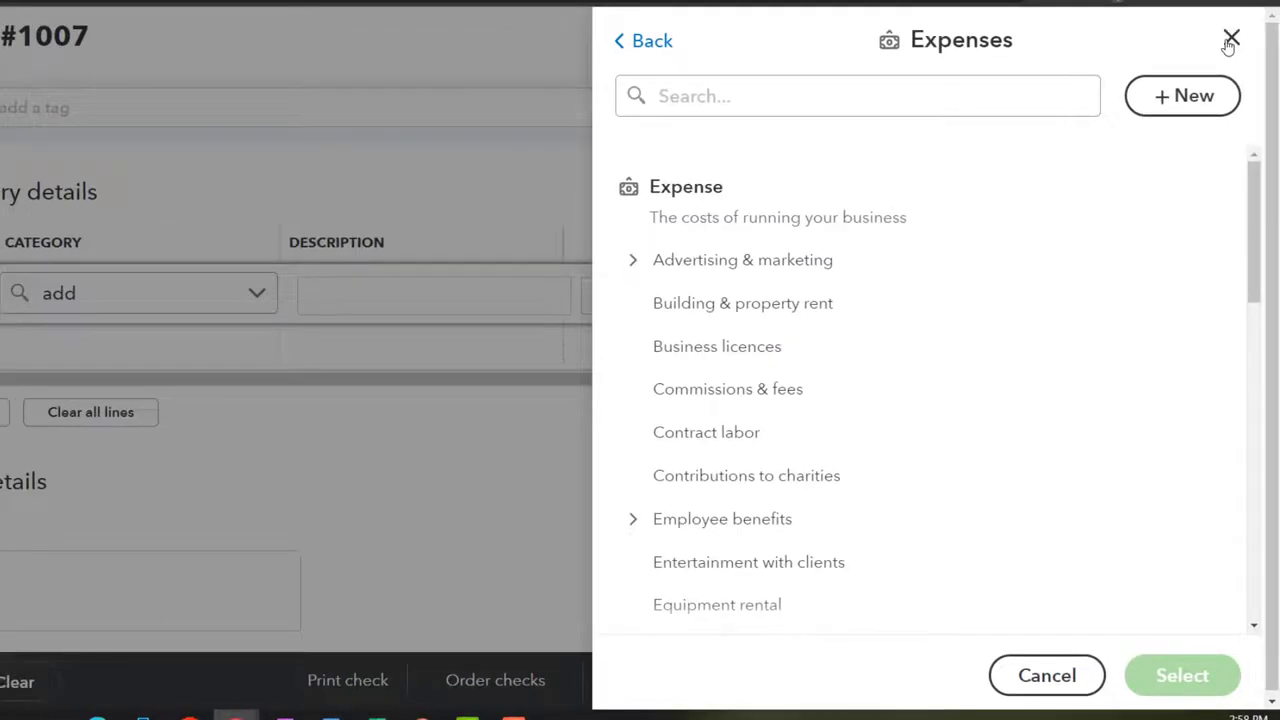
left_click(1230, 40)
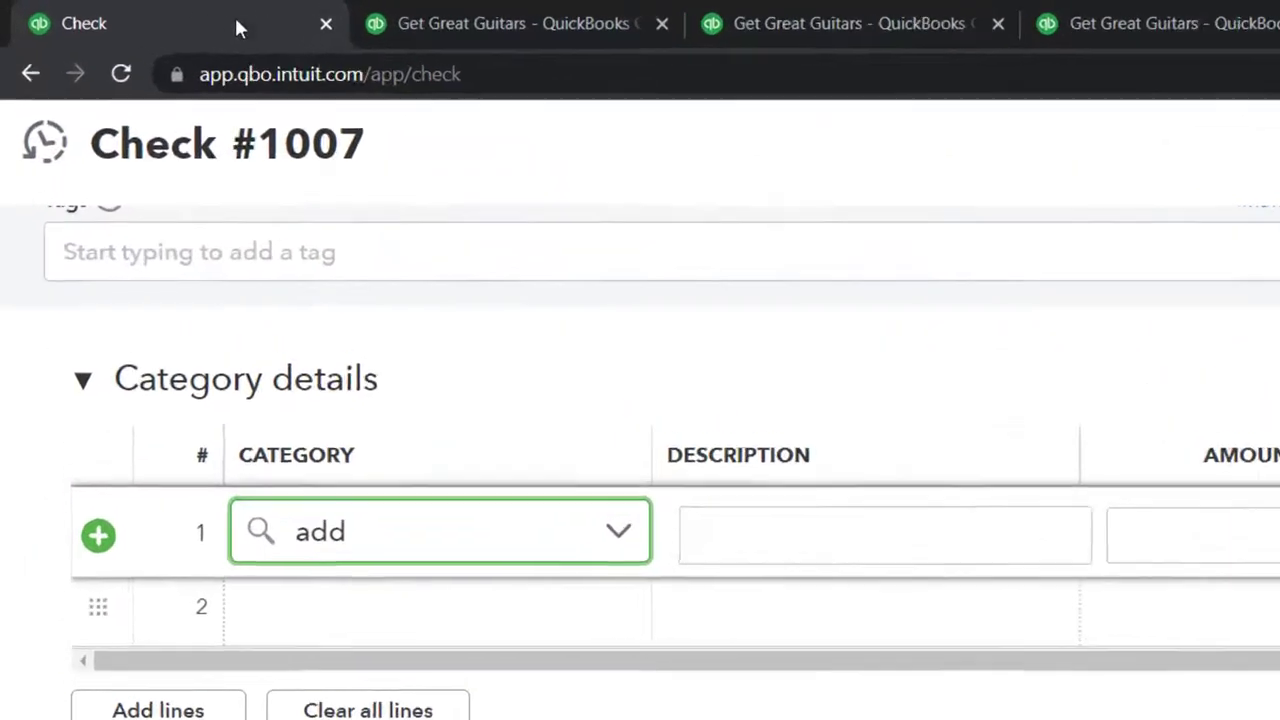
Duplicate the browser tab that holds the check form.
right_click(147, 12)
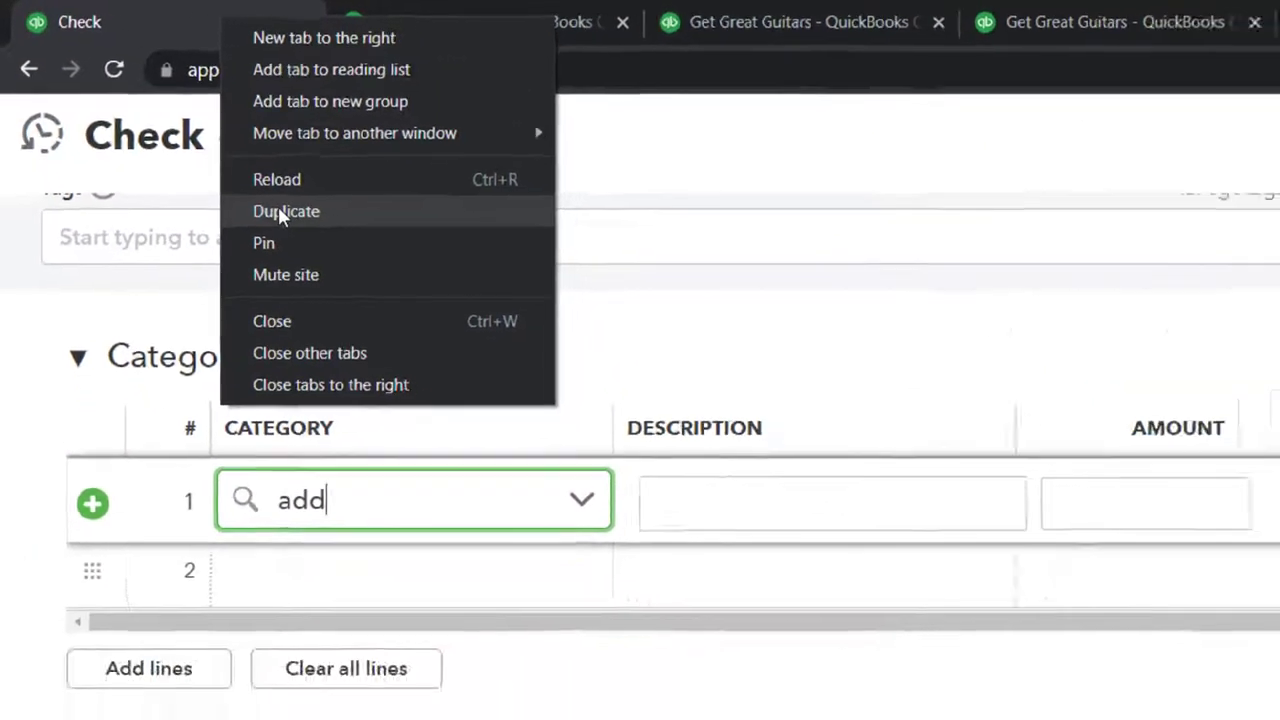
left_click(345, 258)
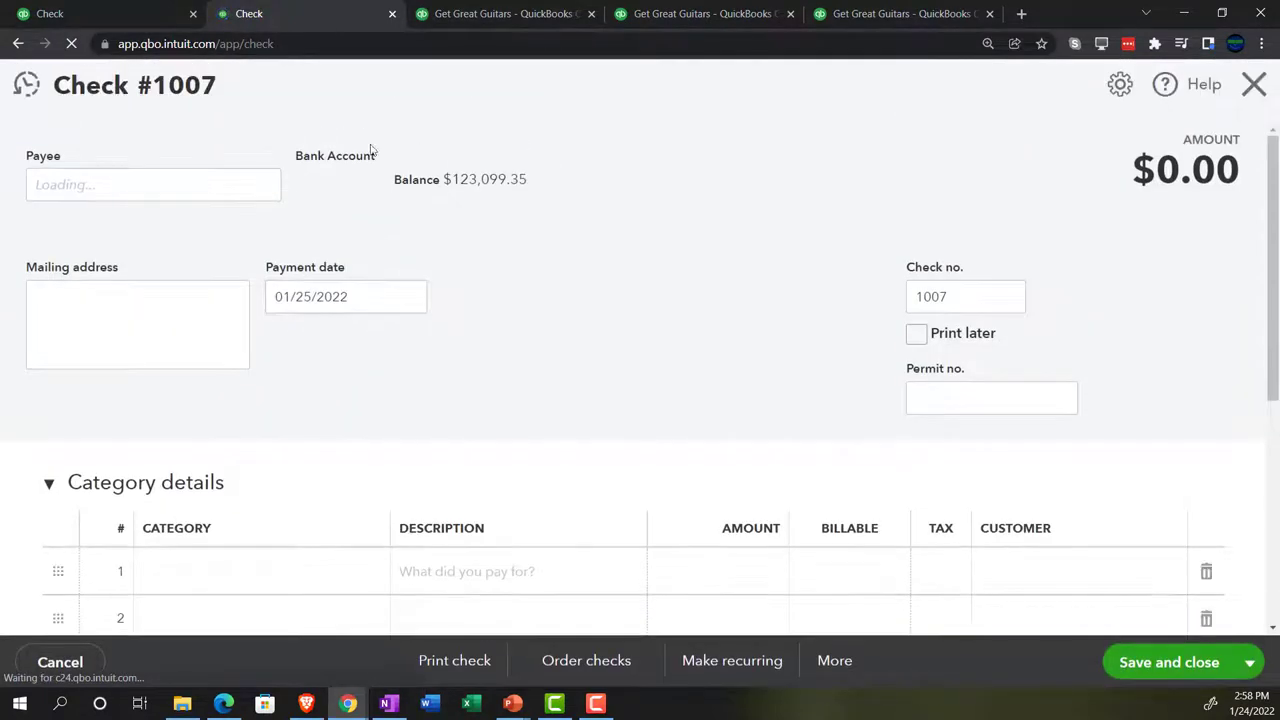
Close the duplicated check form and switch the company file to Accountant view.
left_click(1255, 89)
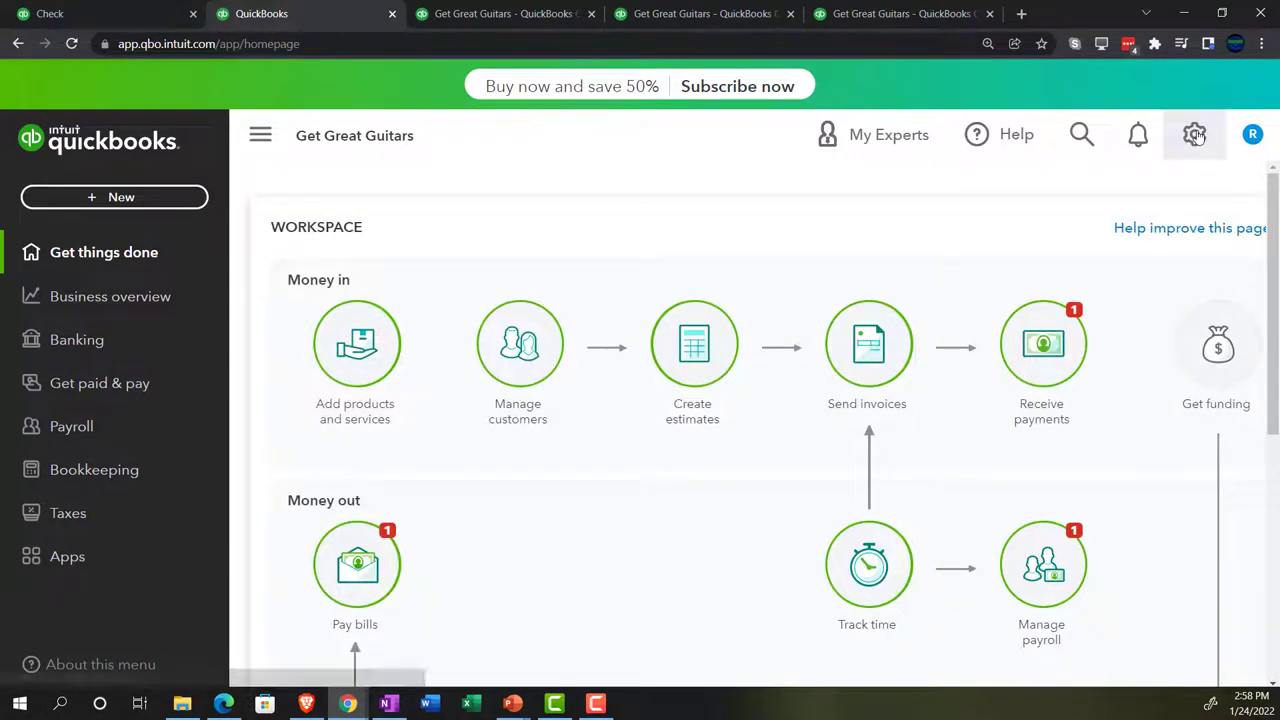
left_click(1197, 137)
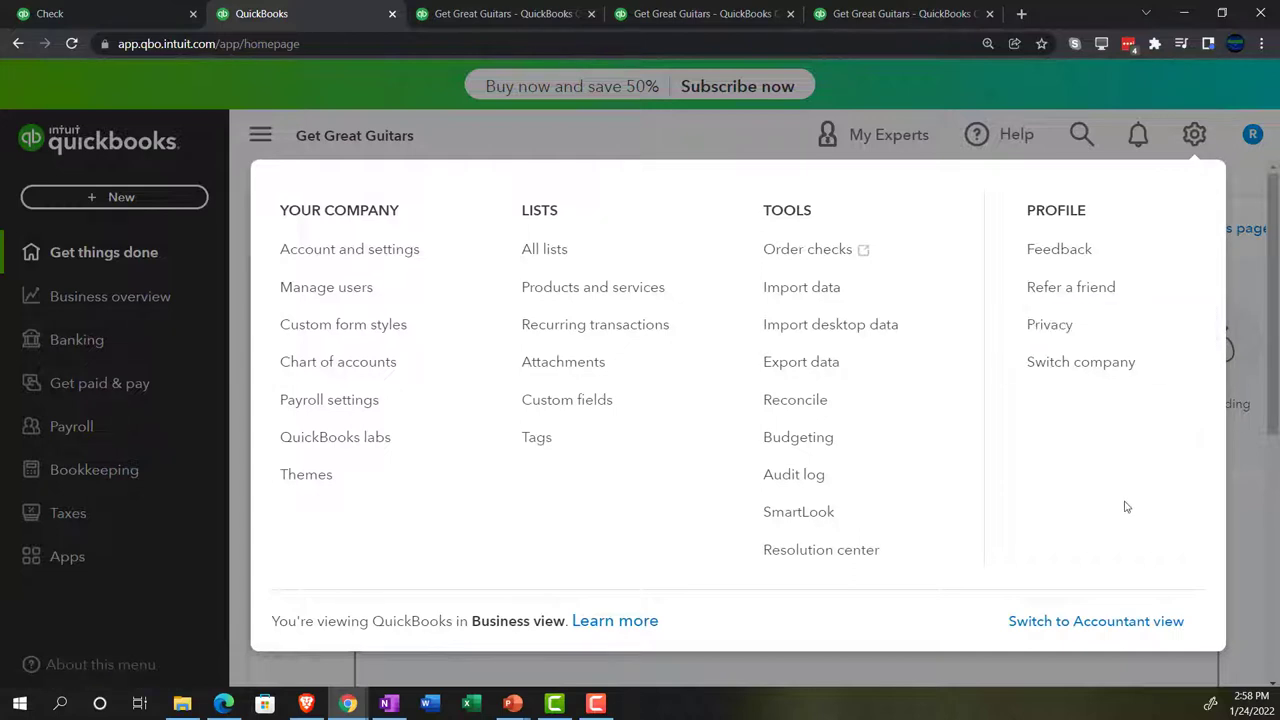
left_click(1091, 623)
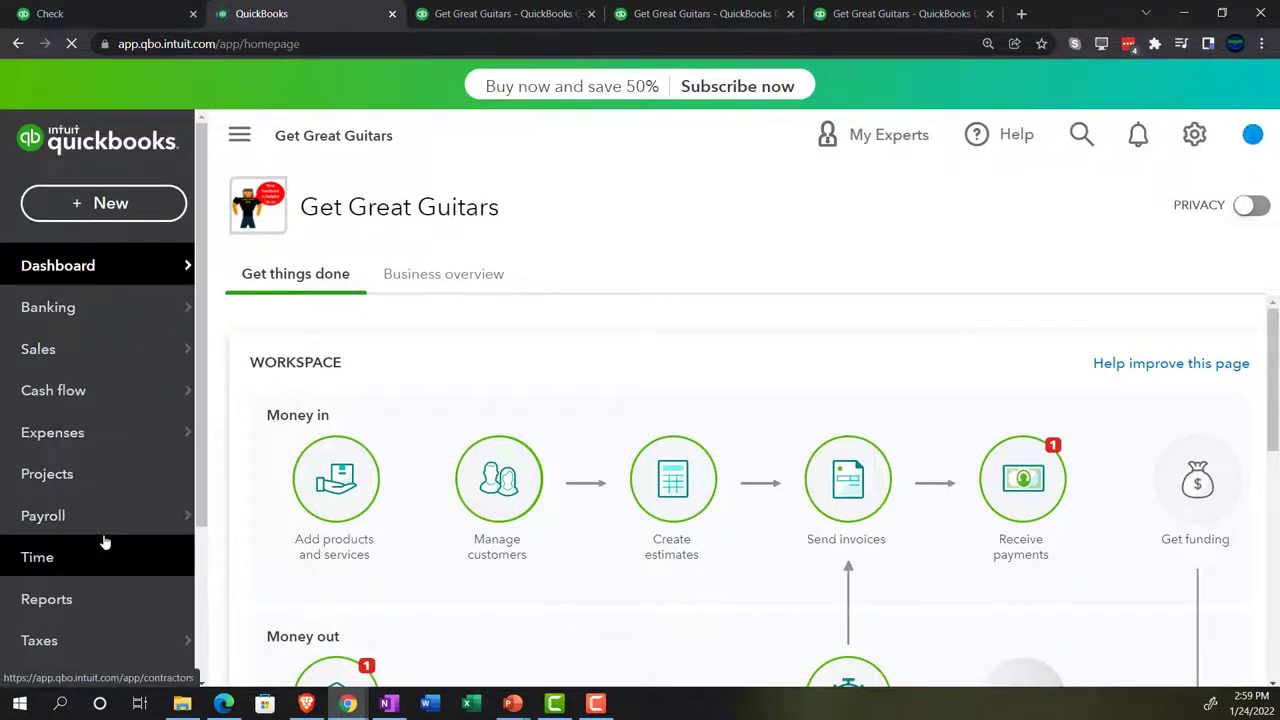
Create a new check with Safe Insurance Co as the payee.
left_click(104, 204)
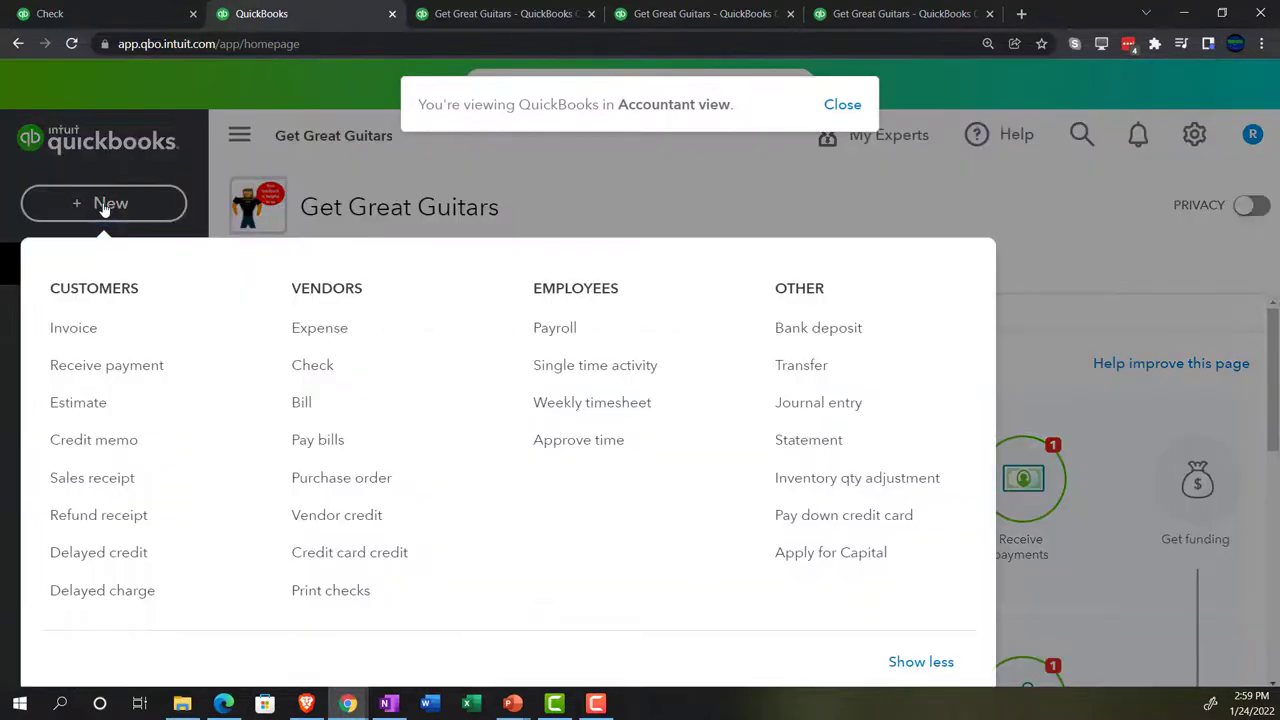
left_click(305, 366)
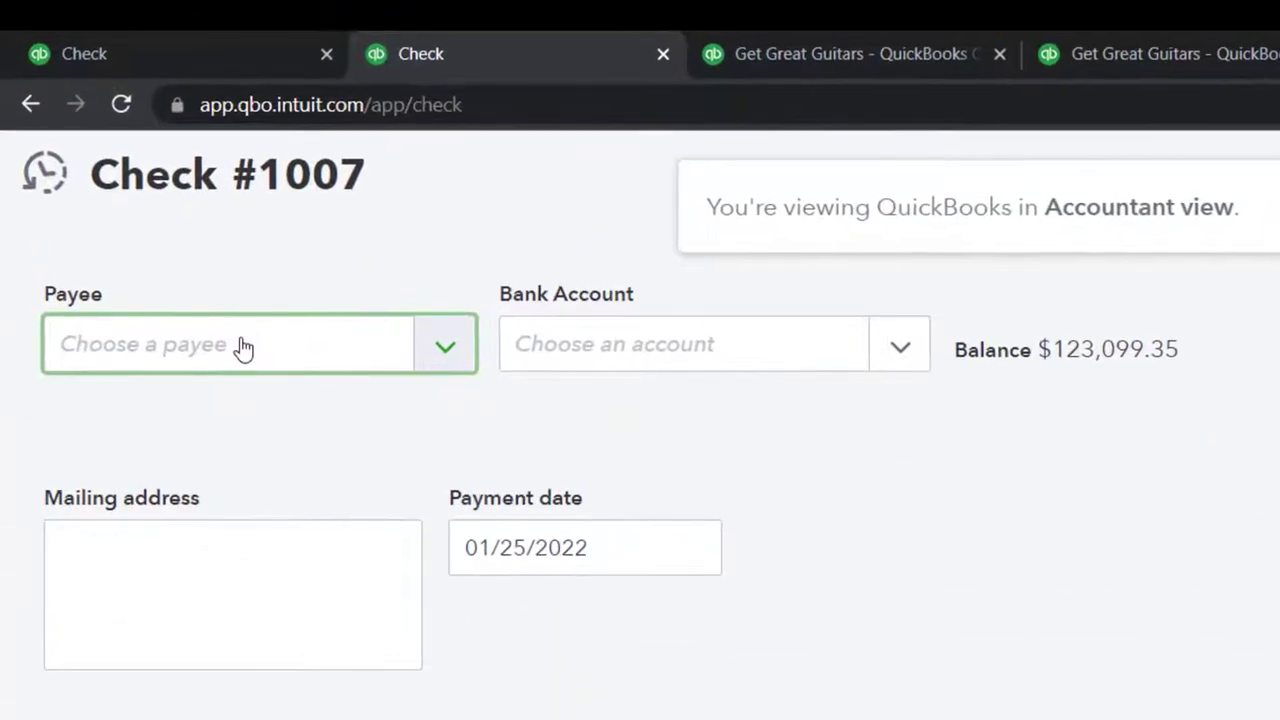
left_click(243, 347)
type("saf")
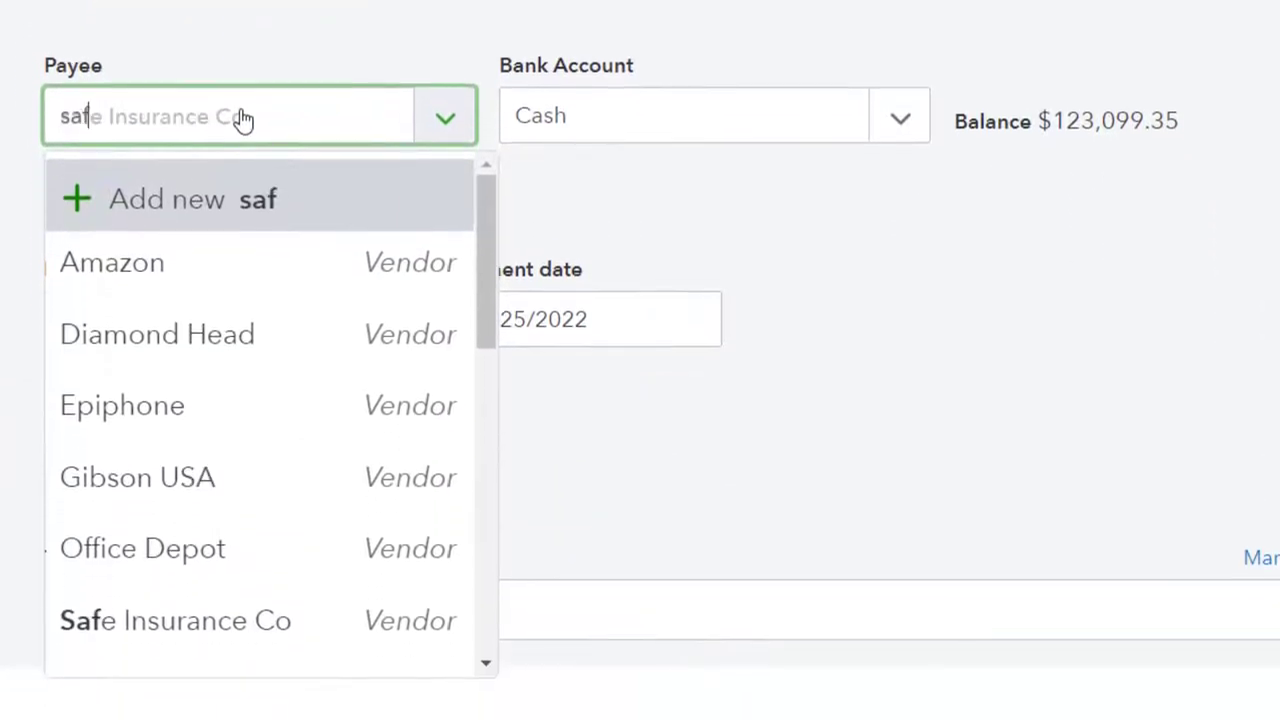
key("Down")
key("Down")
key("Tab")
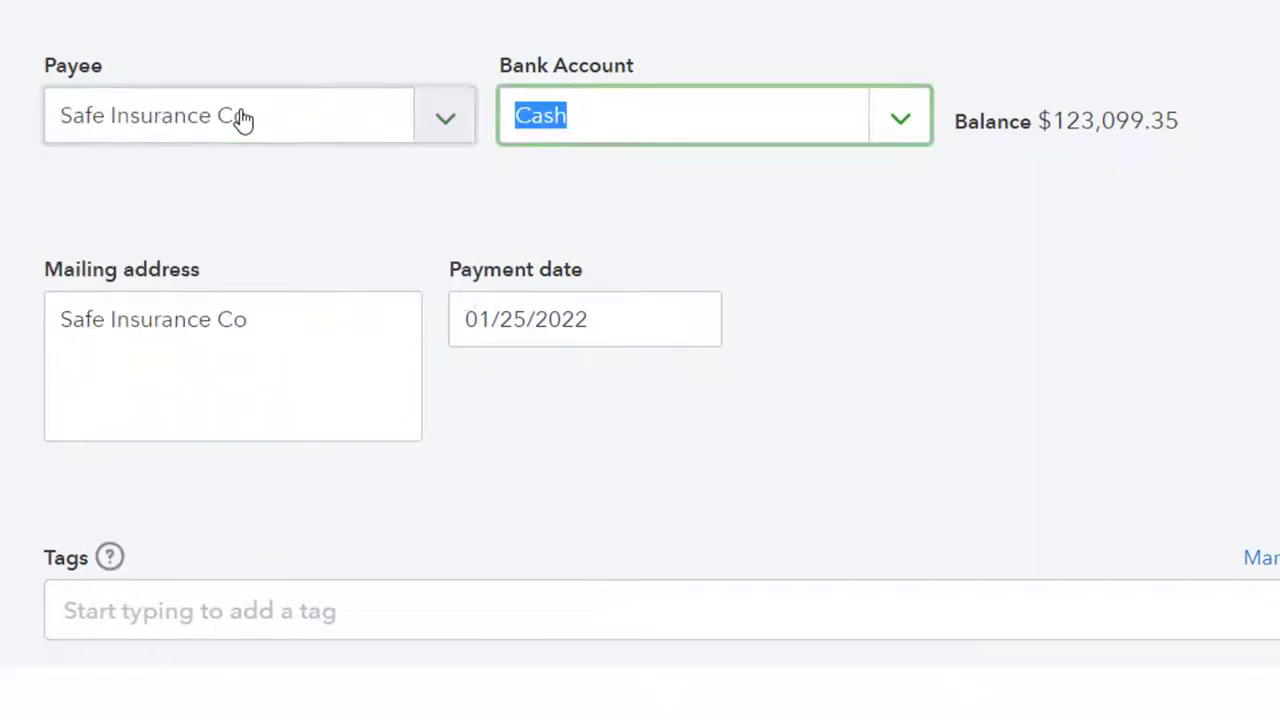
Keep Cash as the new check's bank account and set its payment date to 01/26/2022.
key("Tab")
key("Tab")
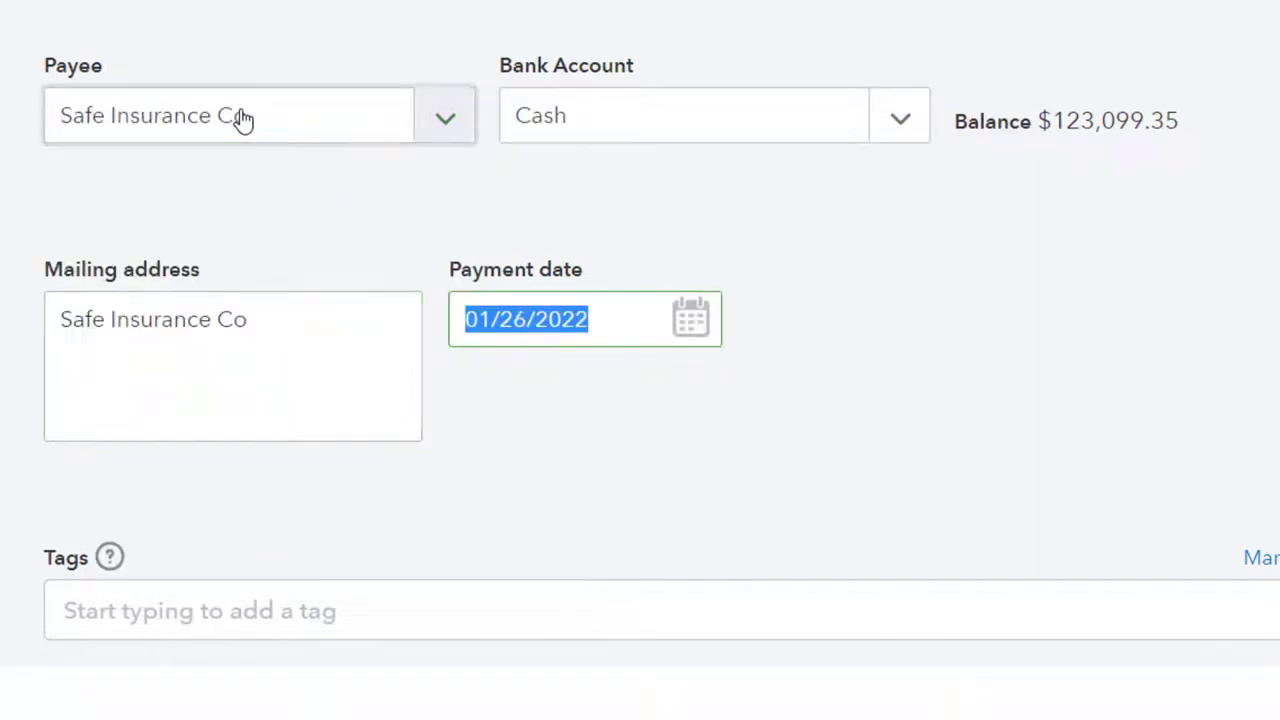
left_click(263, 166)
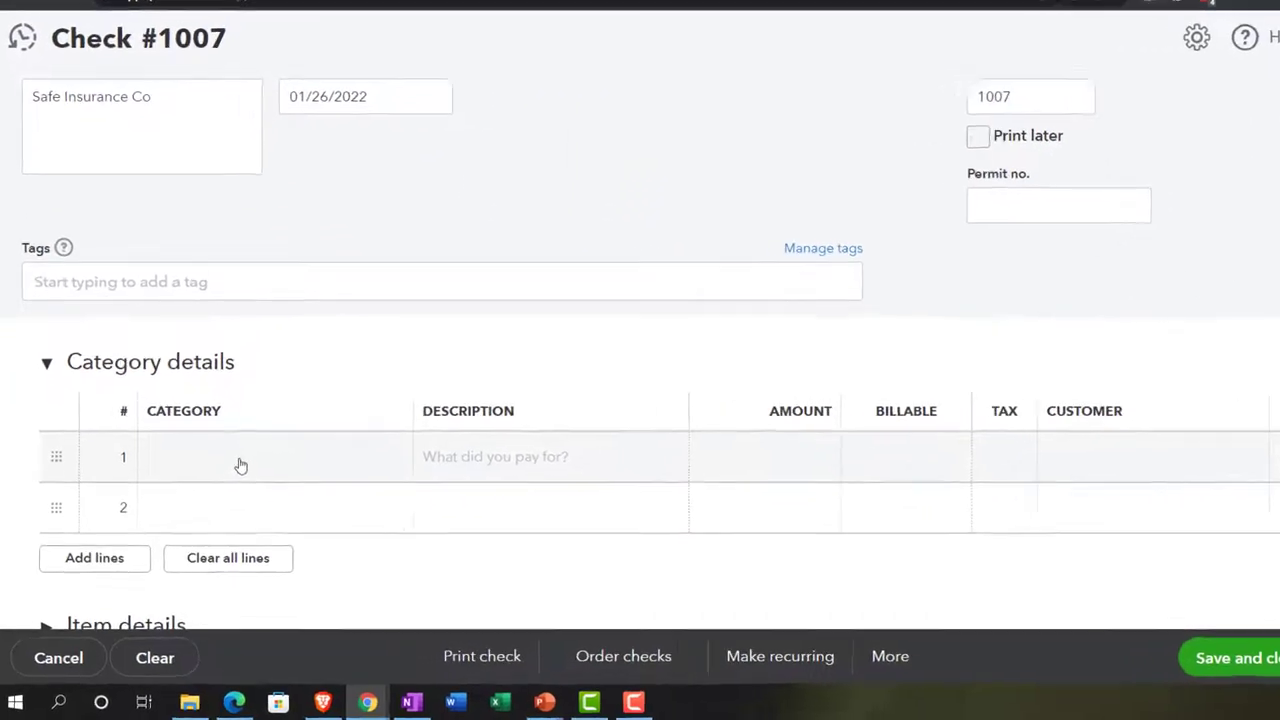
Look through the first line's category list from the advertising accounts down to the meals accounts, and close the list.
left_click(290, 630)
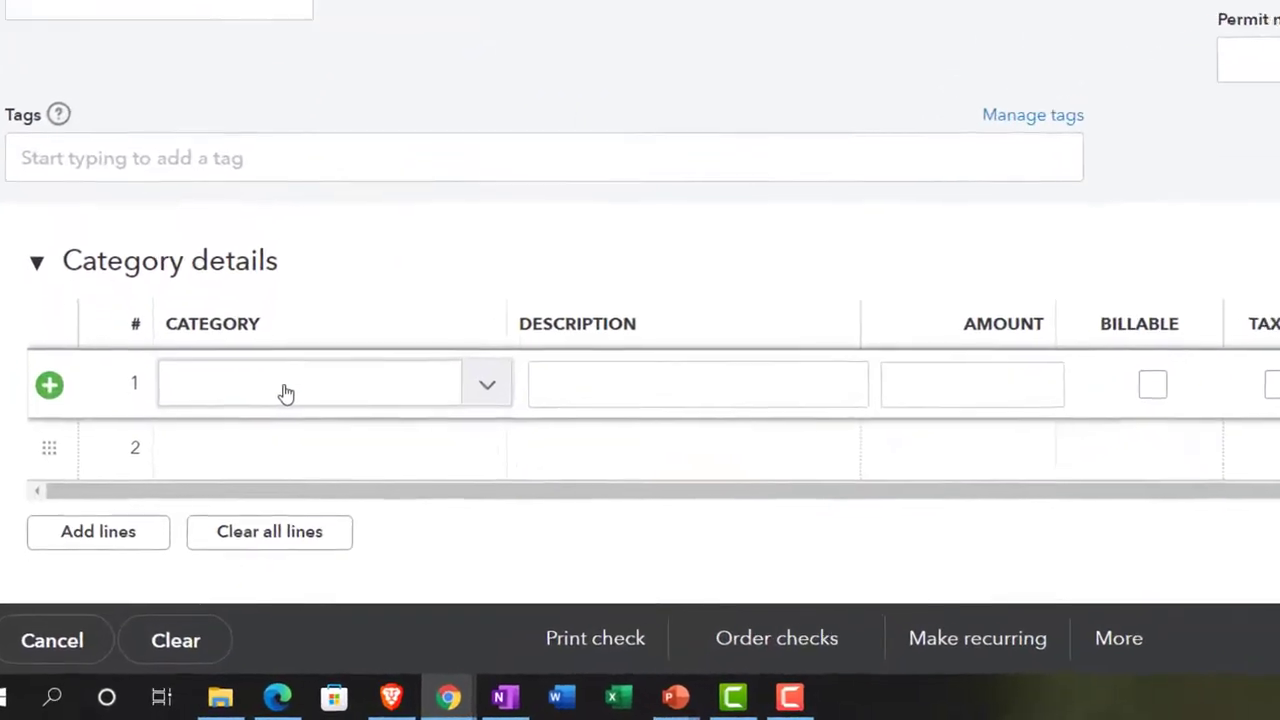
left_click(494, 387)
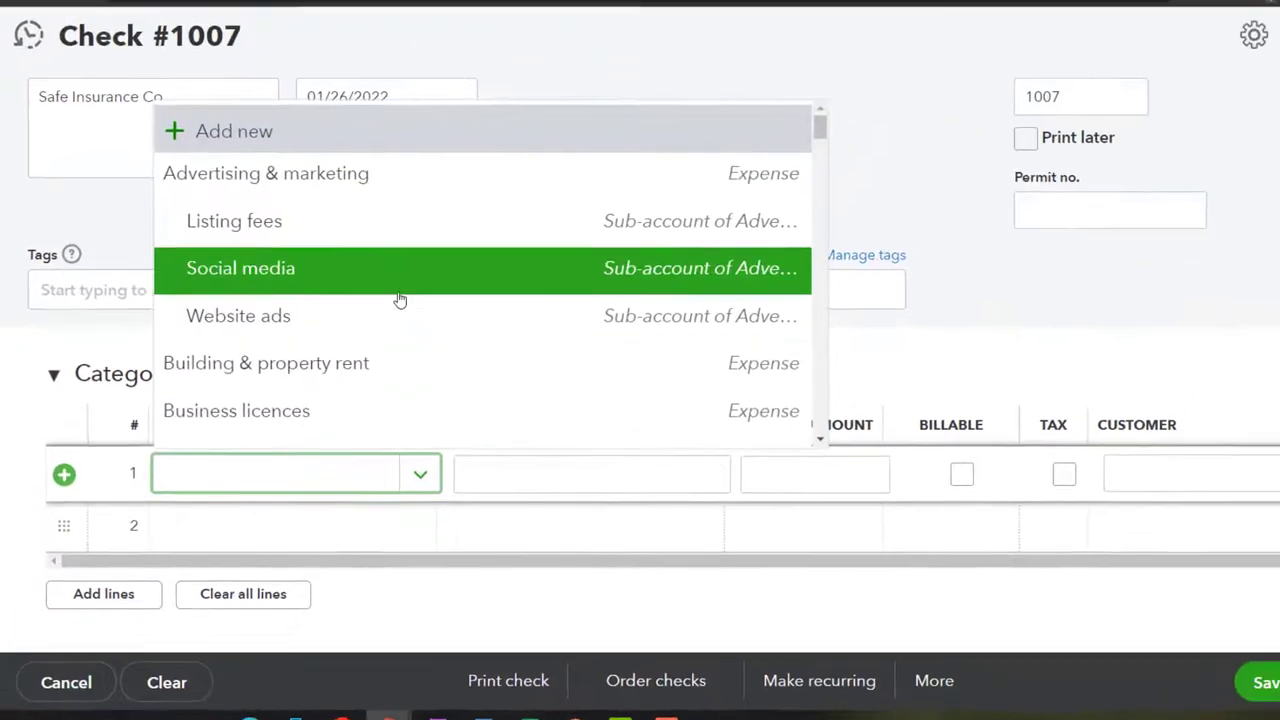
scroll(472, 158, "down", 2)
scroll(397, 305, "down", 9)
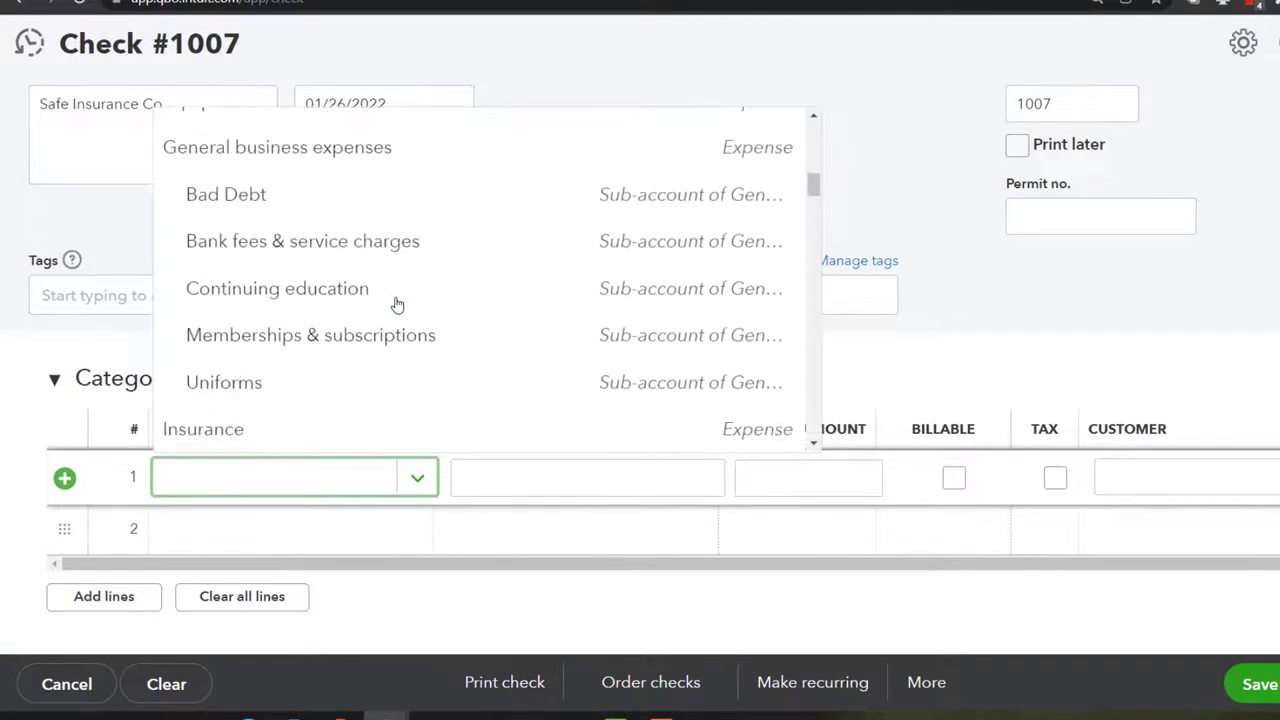
scroll(397, 305, "down", 4)
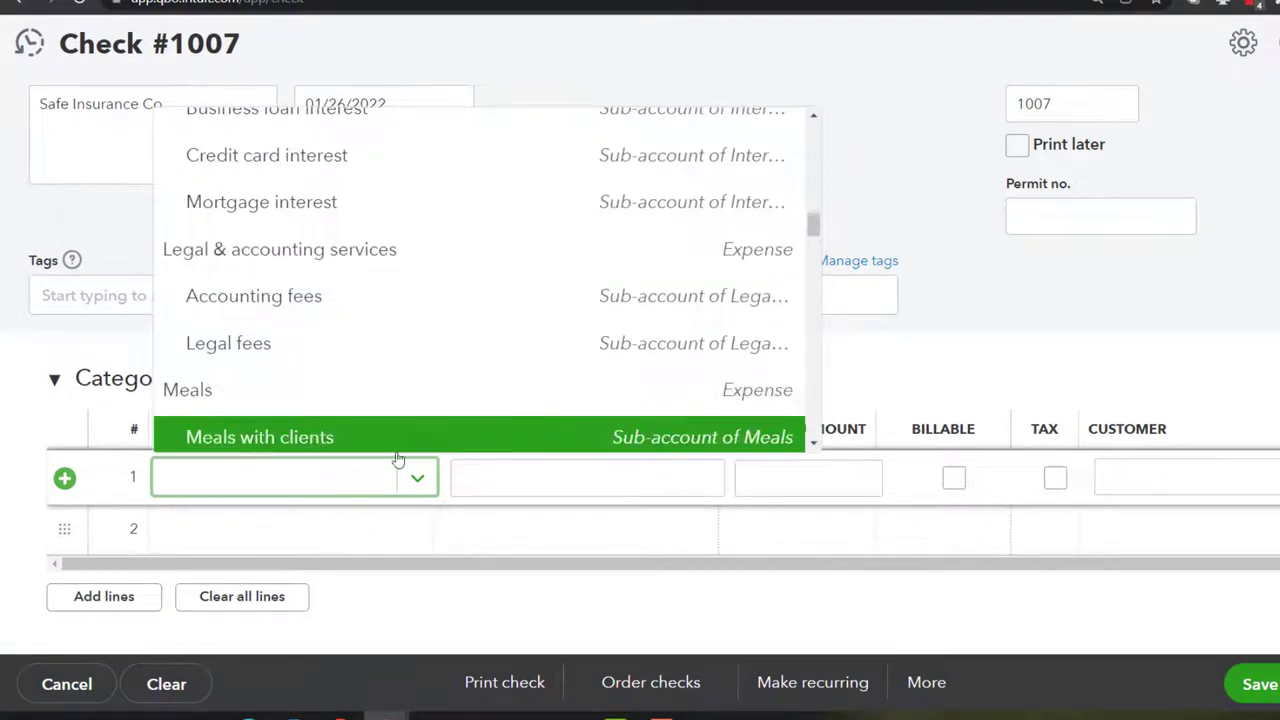
left_click(221, 479)
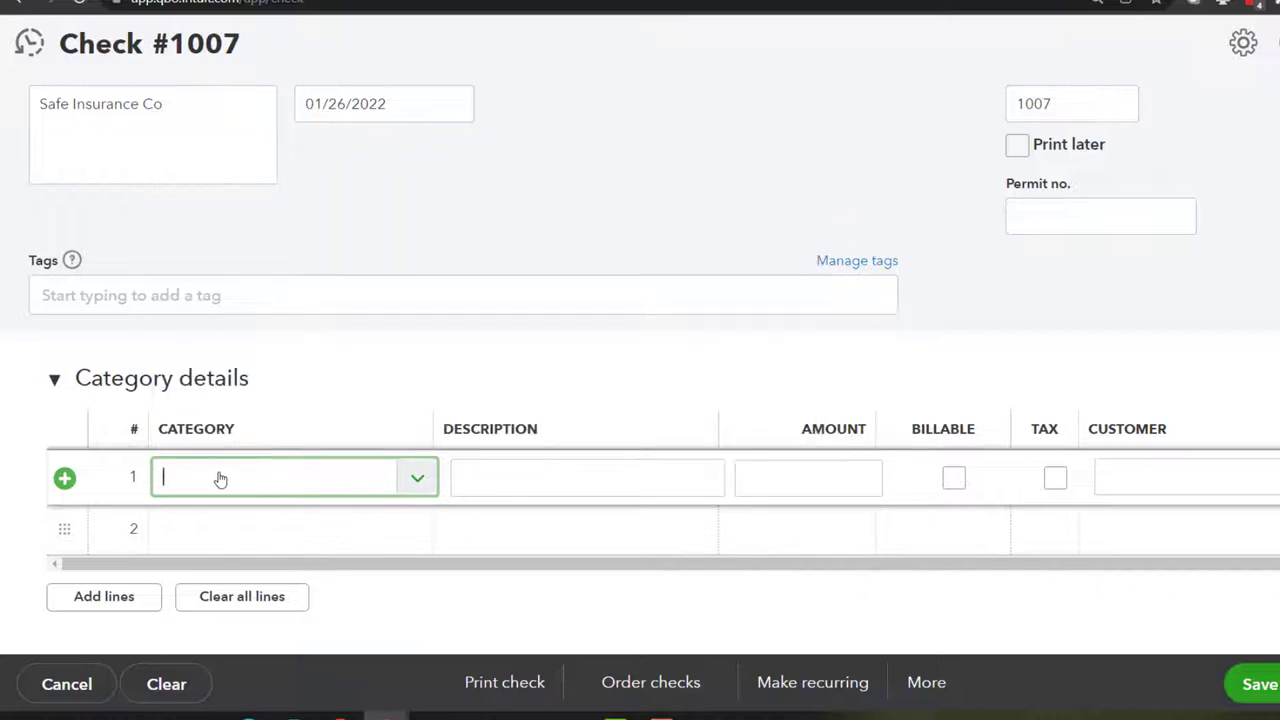
Enter Prepaid Insurance as a new category on the check's first line, bringing up the account setup form.
type("PRe")
key("BackSpace")
key("BackSpace")
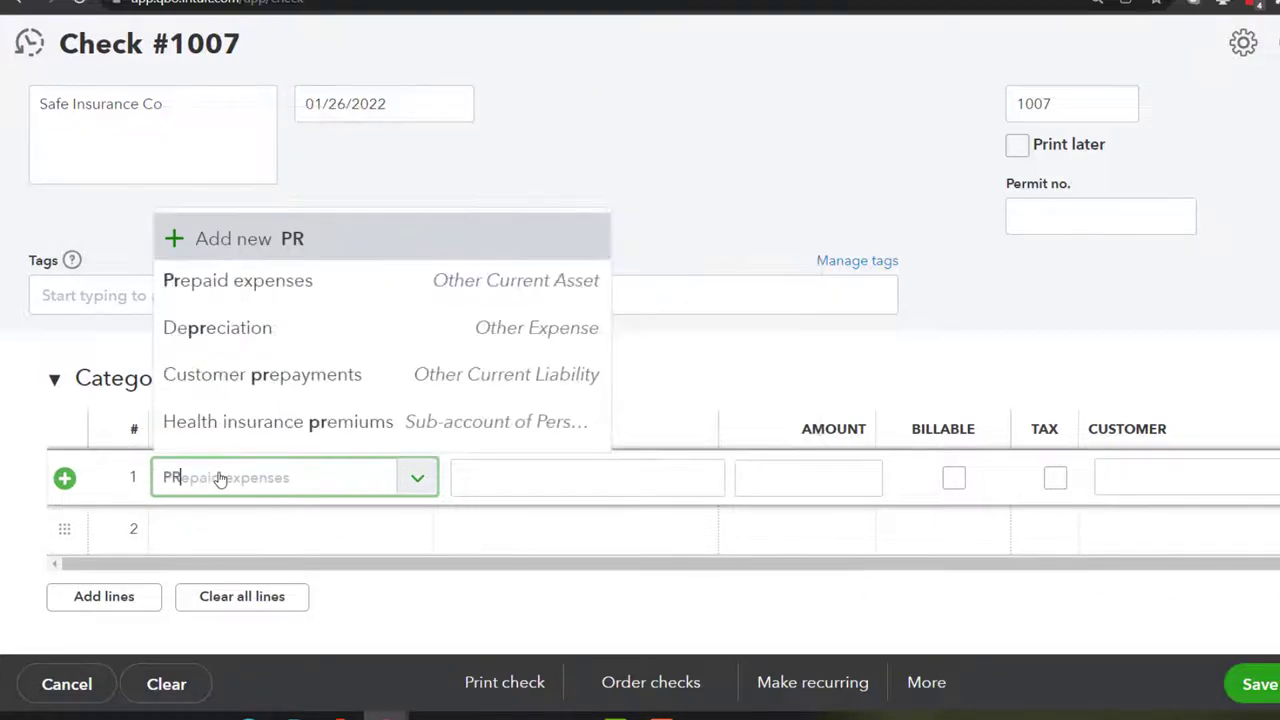
type("re")
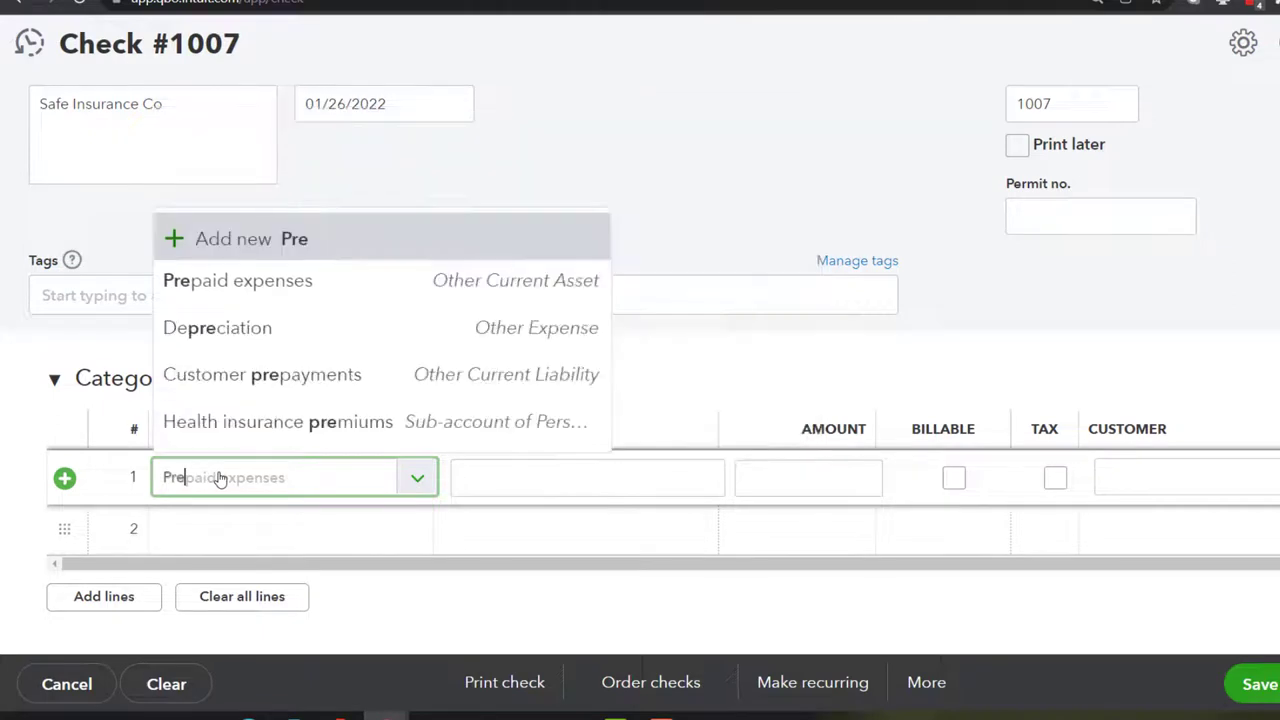
type("paid")
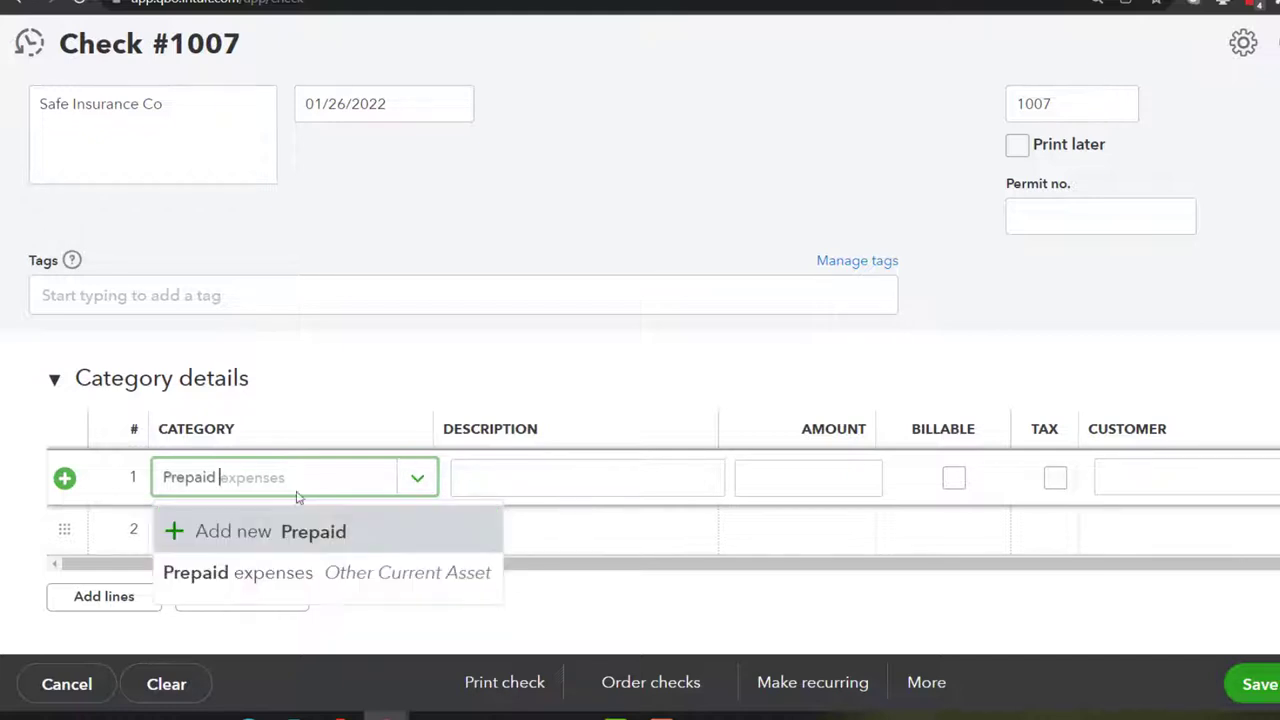
type("I")
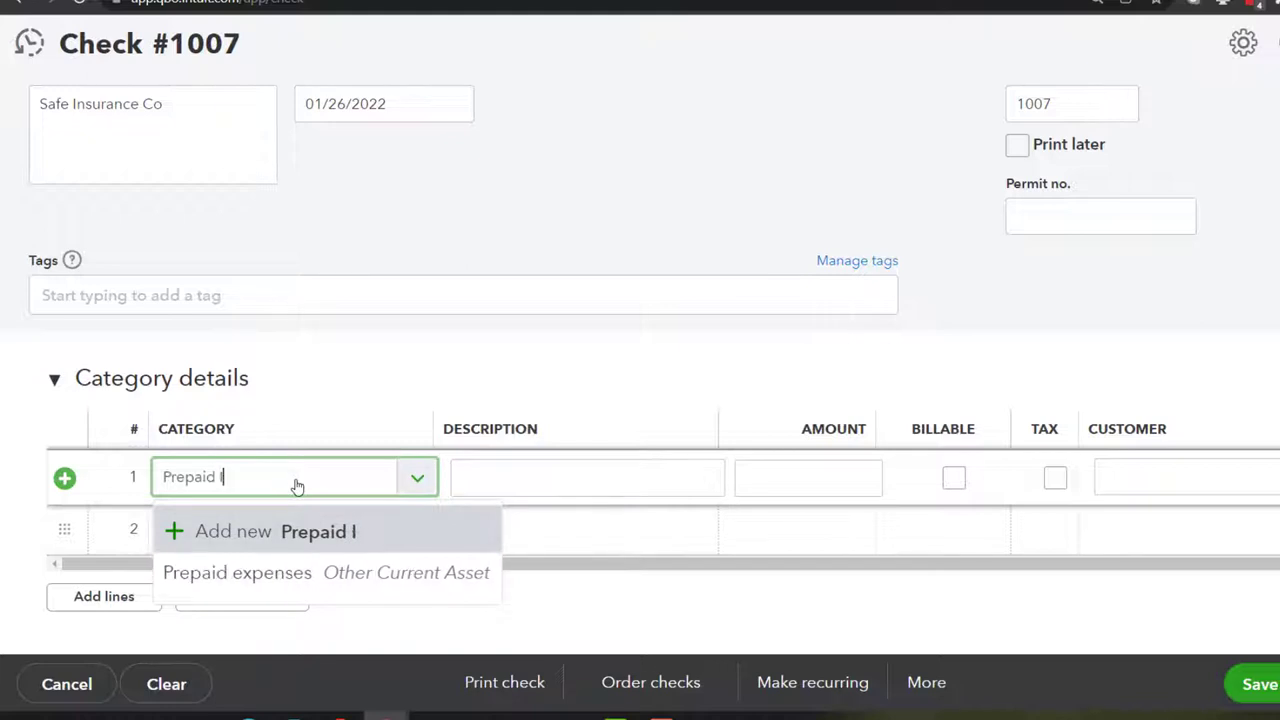
type("nsrua")
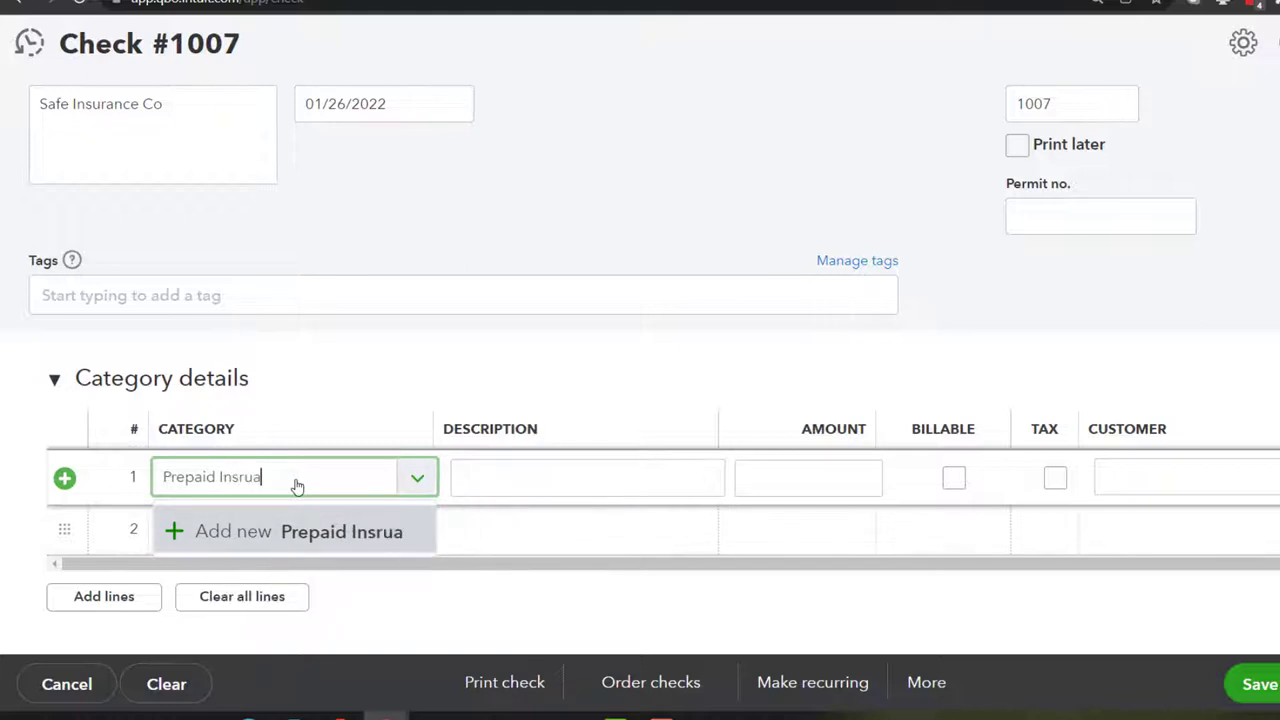
key("BackSpace")
key("BackSpace")
key("BackSpace")
type("urance")
key("Tab")
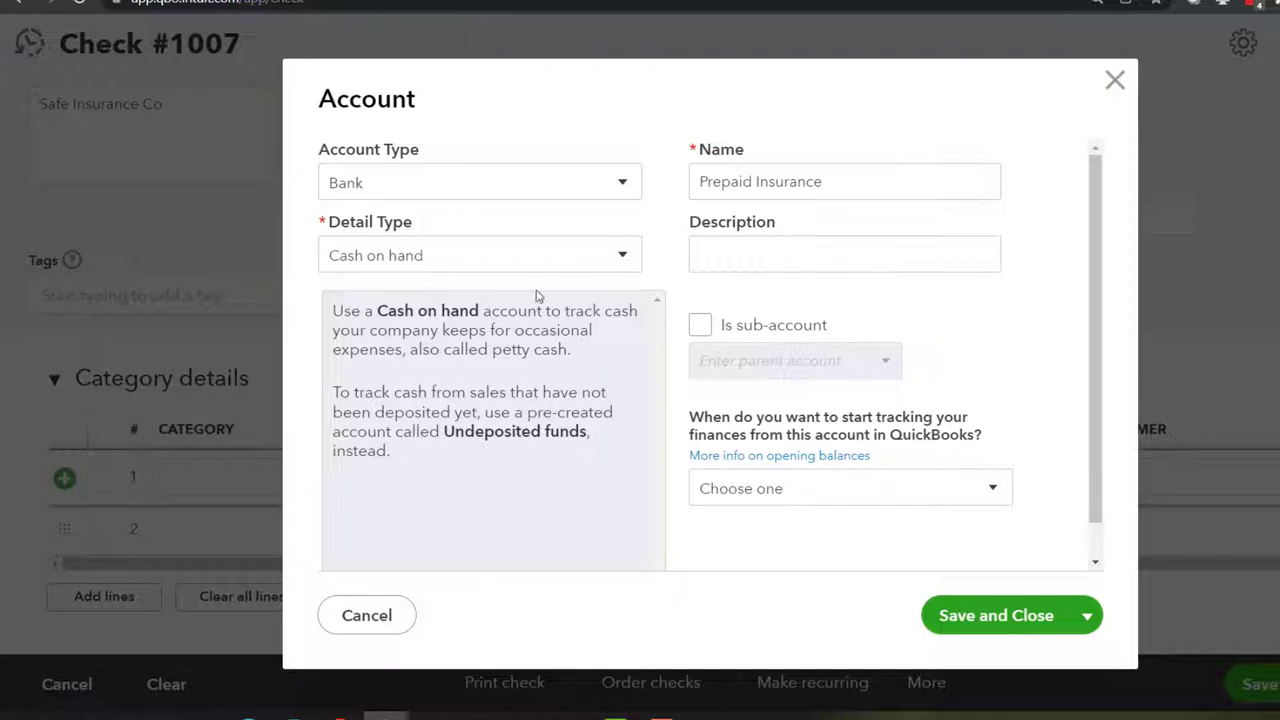
Set the new account's type to Other Current Assets and its detail type to Prepaid Expenses, and save the account.
left_click(621, 187)
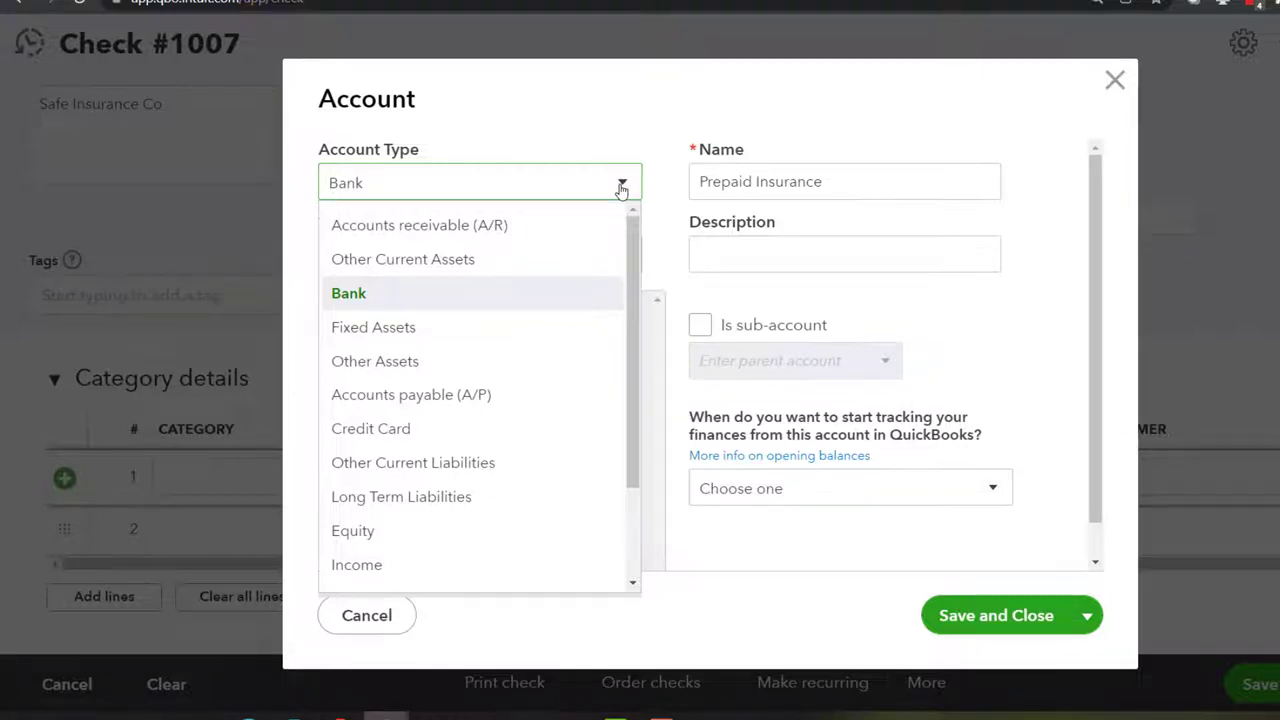
left_click(481, 261)
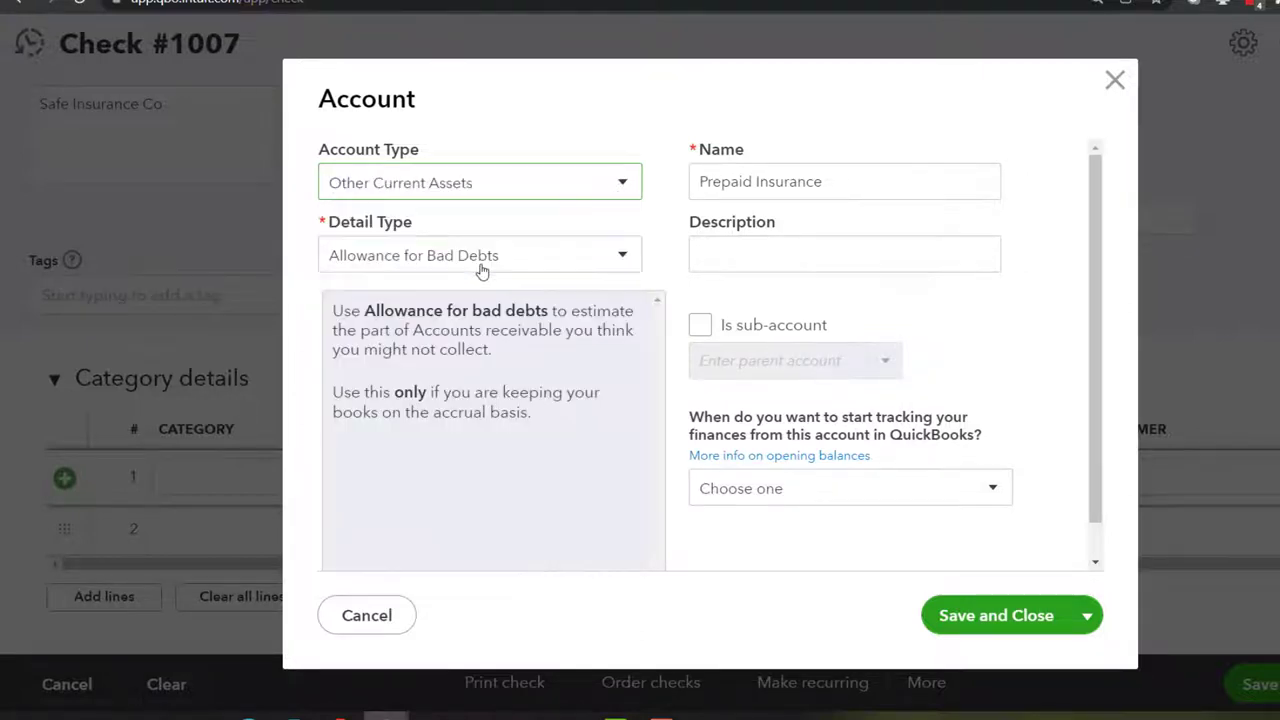
left_click(615, 258)
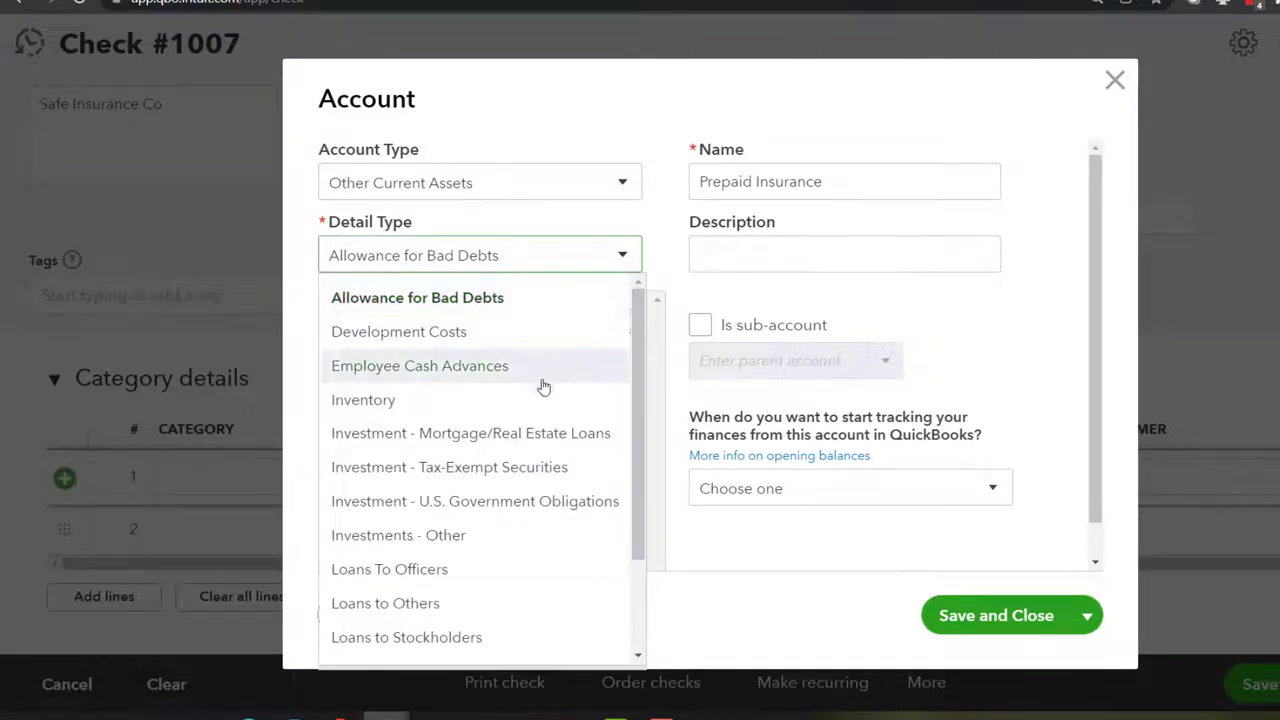
scroll(543, 385, "down", 2)
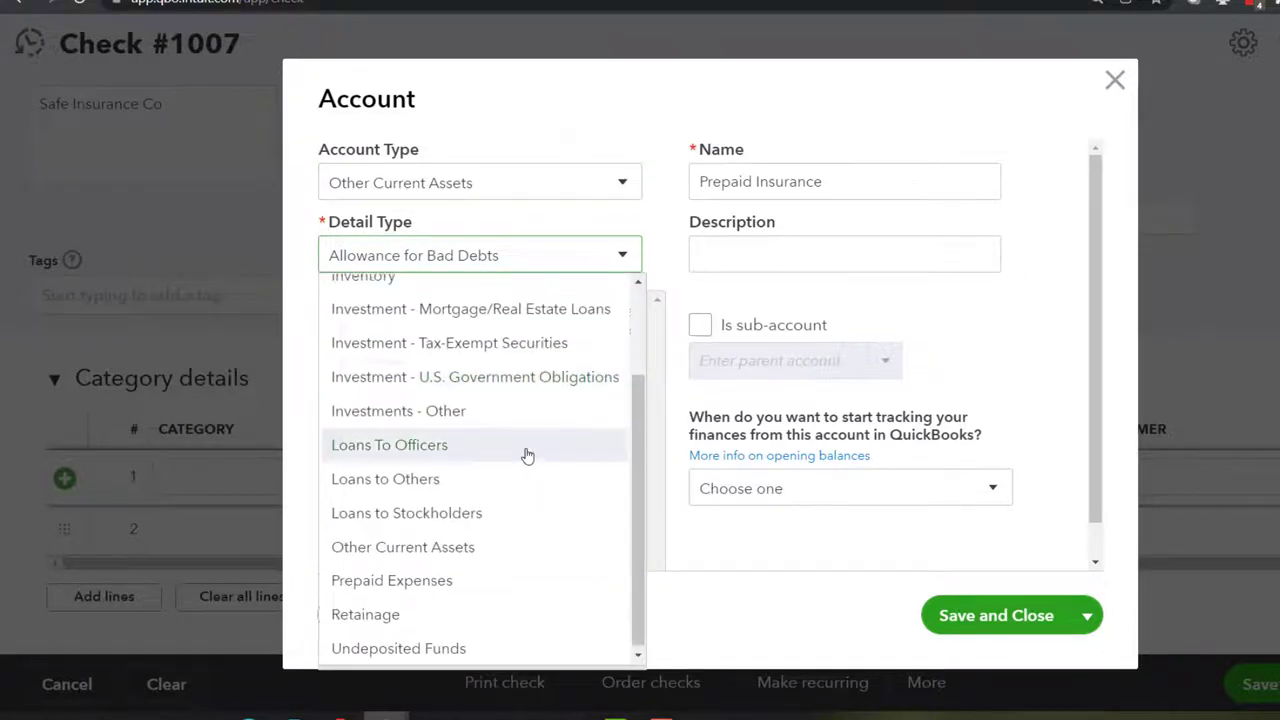
scroll(520, 448, "up", 2)
scroll(514, 444, "down", 2)
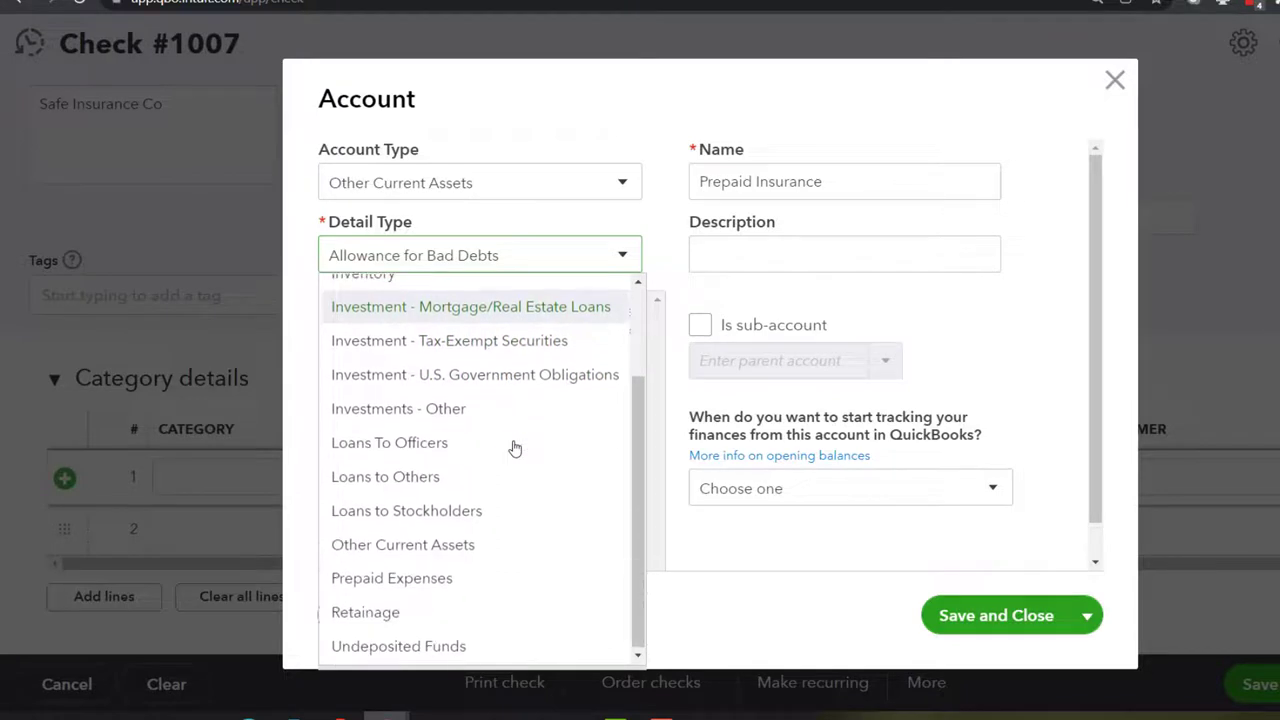
left_click(457, 578)
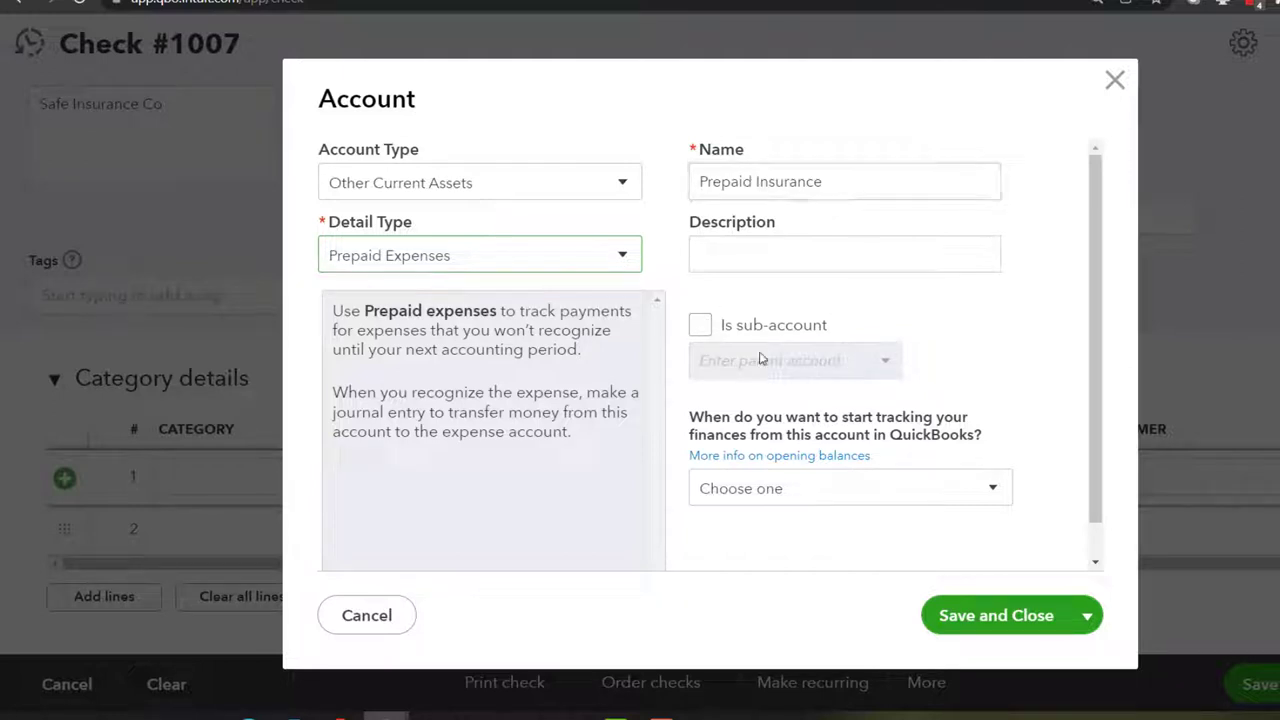
left_click(960, 616)
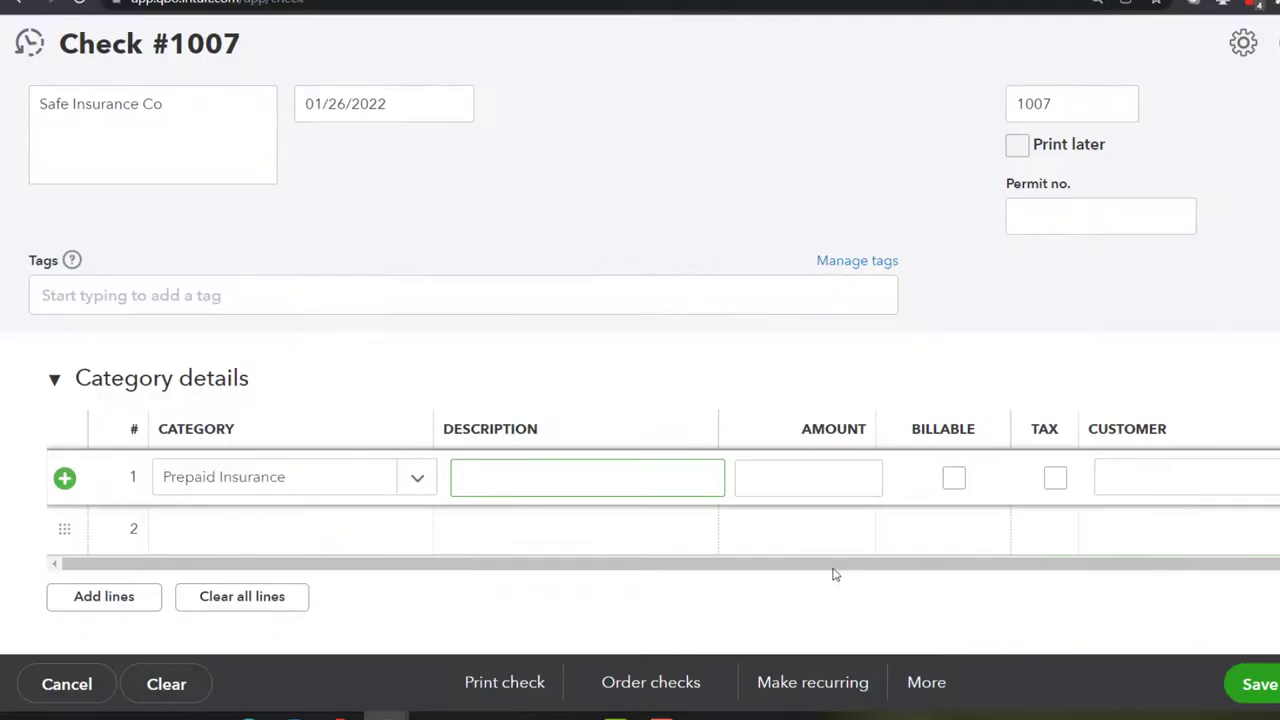
Set the Prepaid Insurance line's amount to 12000, then save and close the check.
key("Tab")
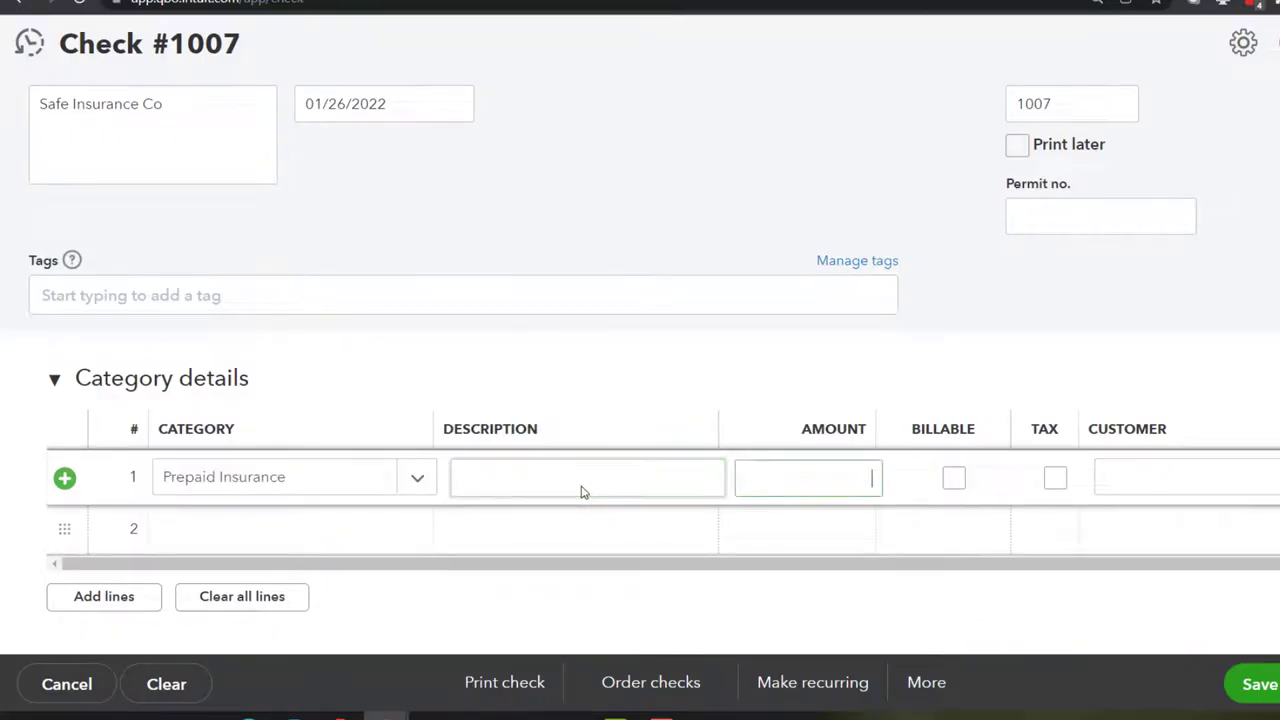
type("12000")
key("Tab")
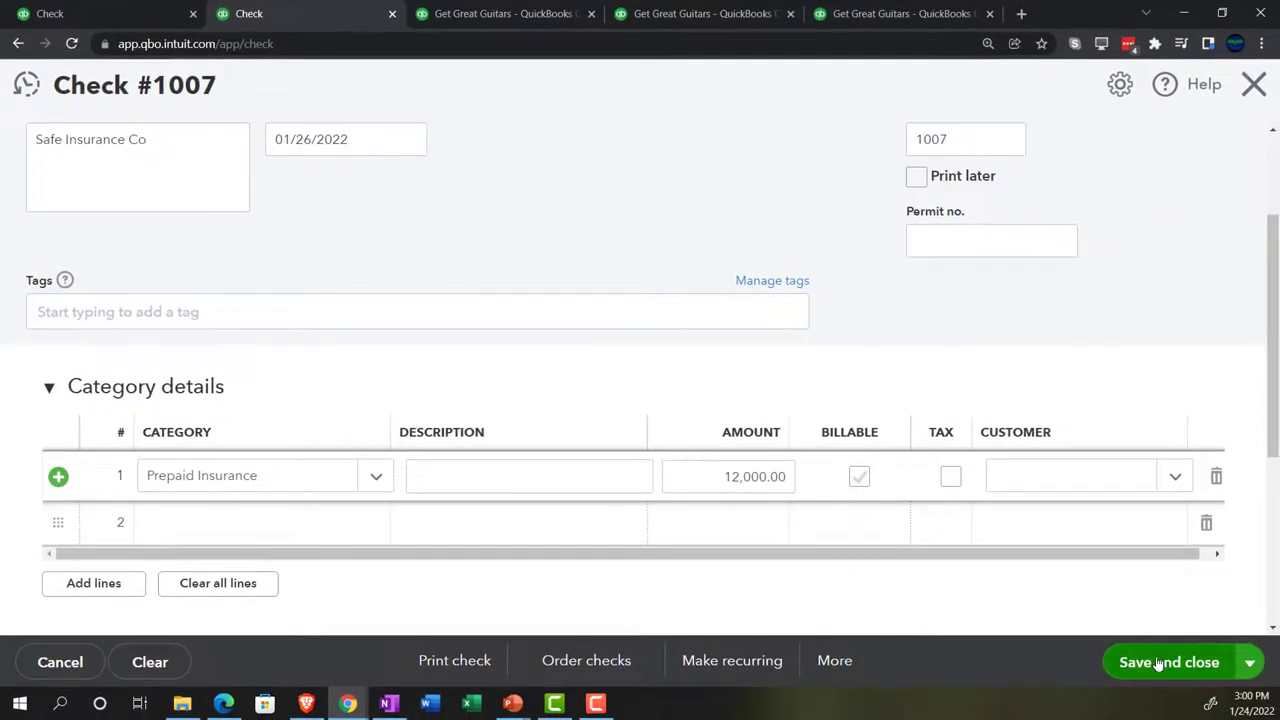
left_click(1157, 662)
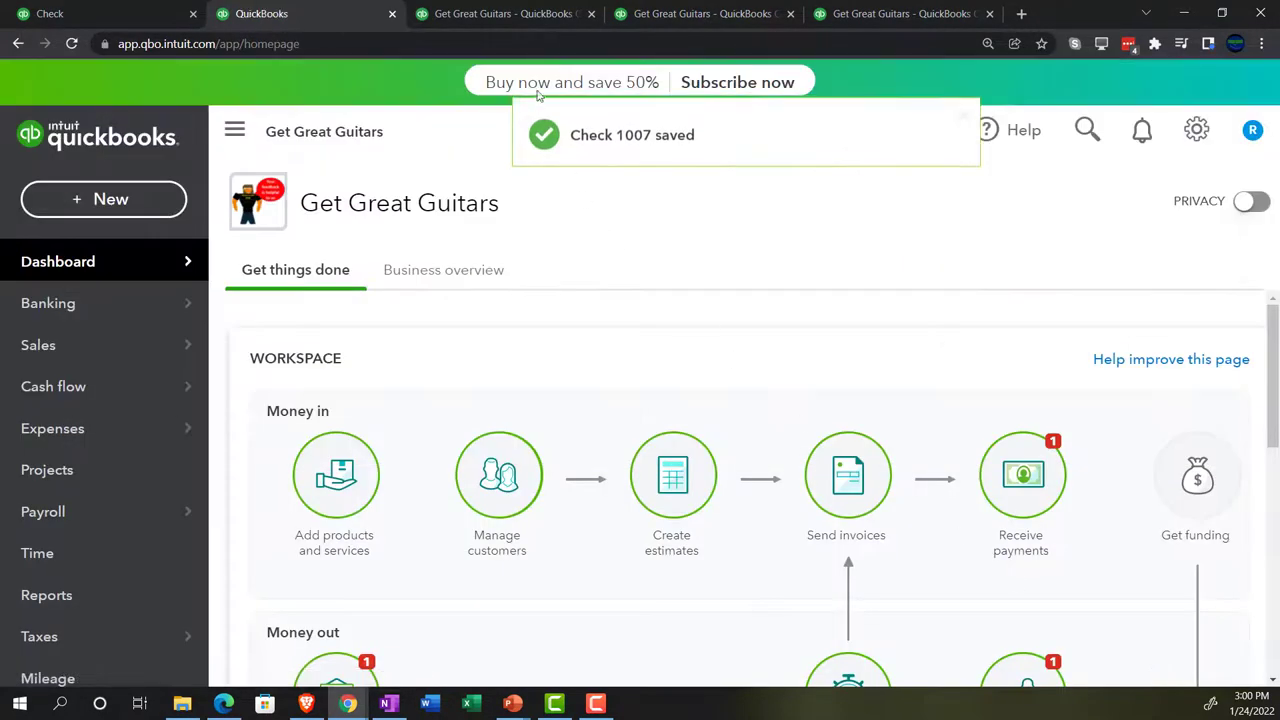
View the Trial Balance report at a larger page zoom and examine its account balances.
left_click(853, 17)
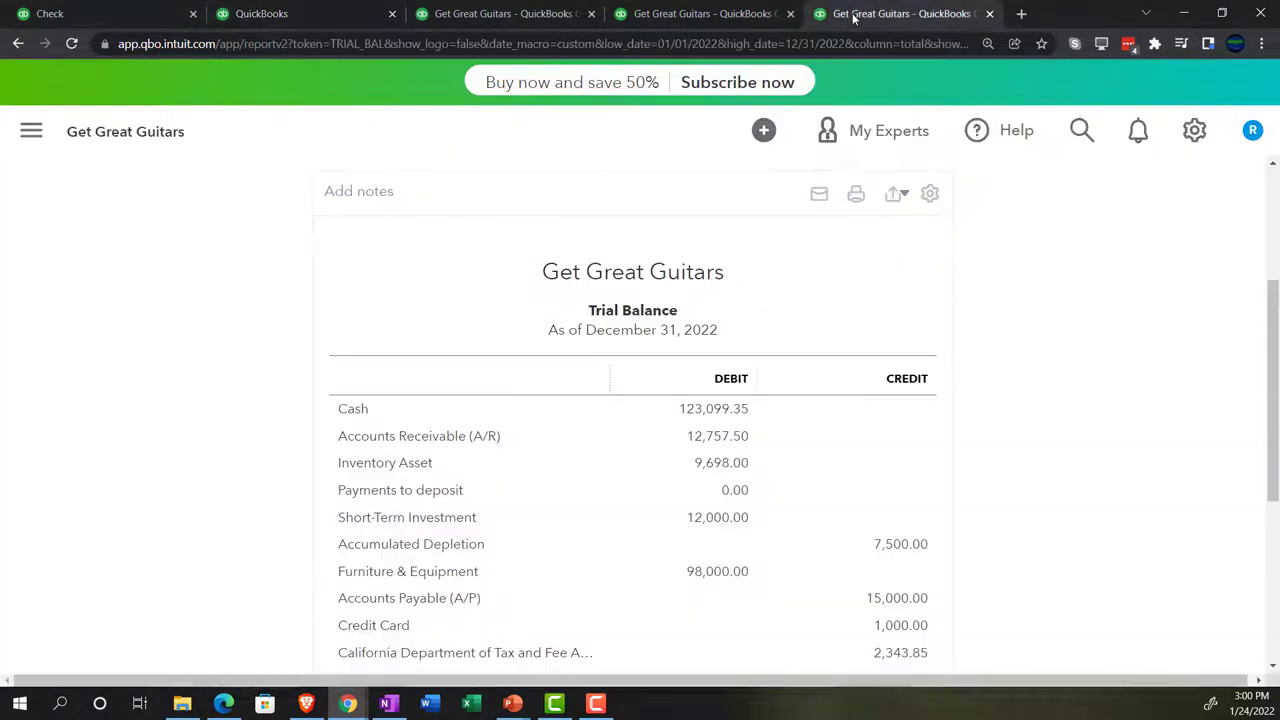
key("ctrl+plus")
key("ctrl+plus")
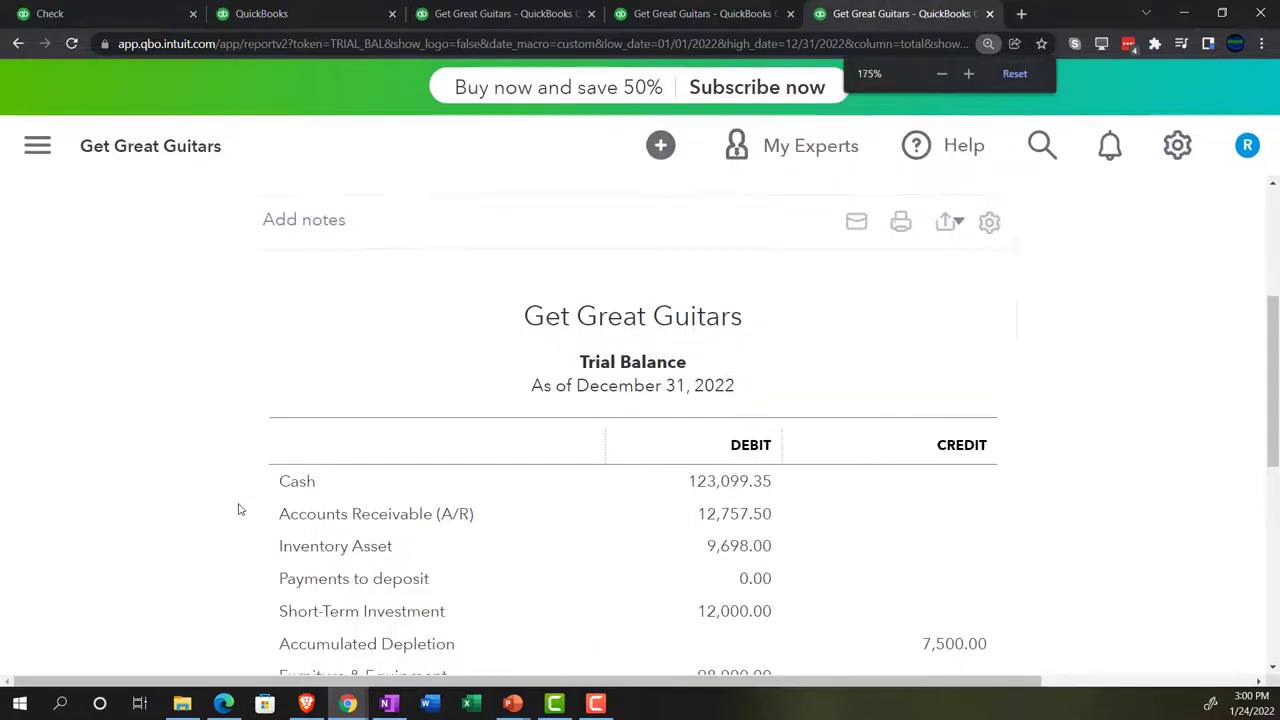
scroll(240, 509, "down", 1)
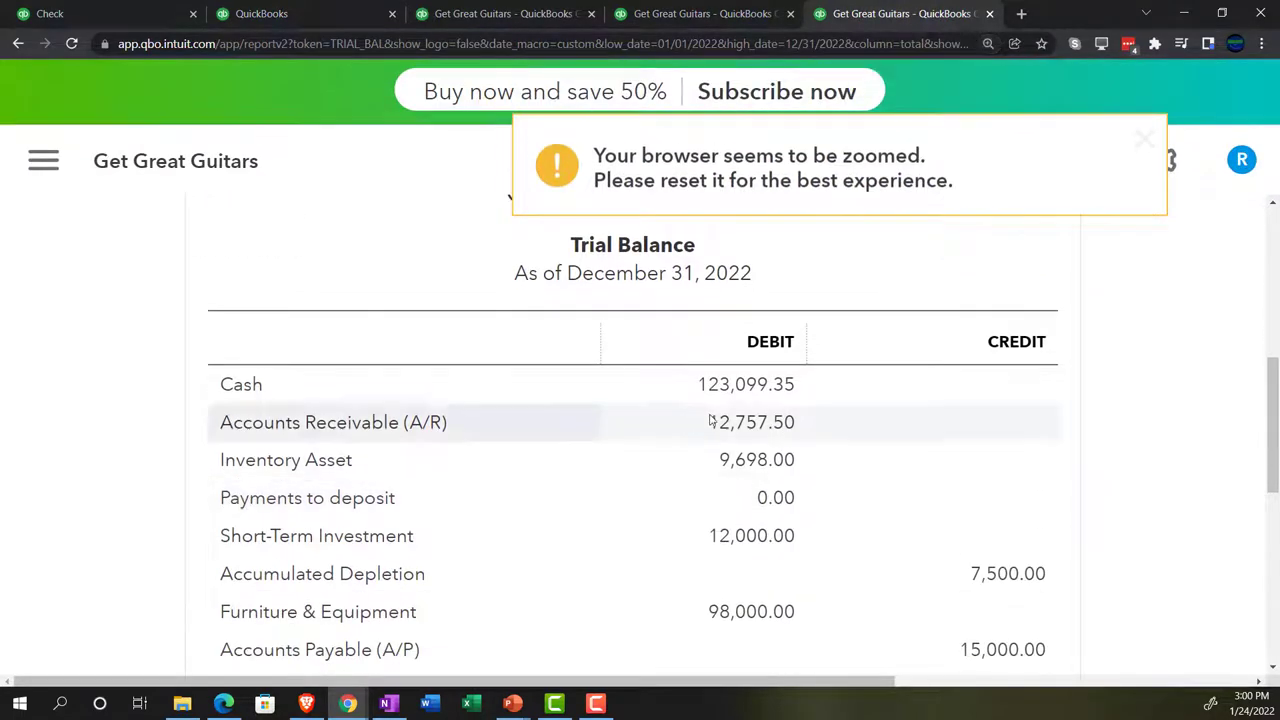
Rerun the Balance Sheet report for 01/01/2022 to 12/31/2022 and examine its bank account balance.
left_click(507, 14)
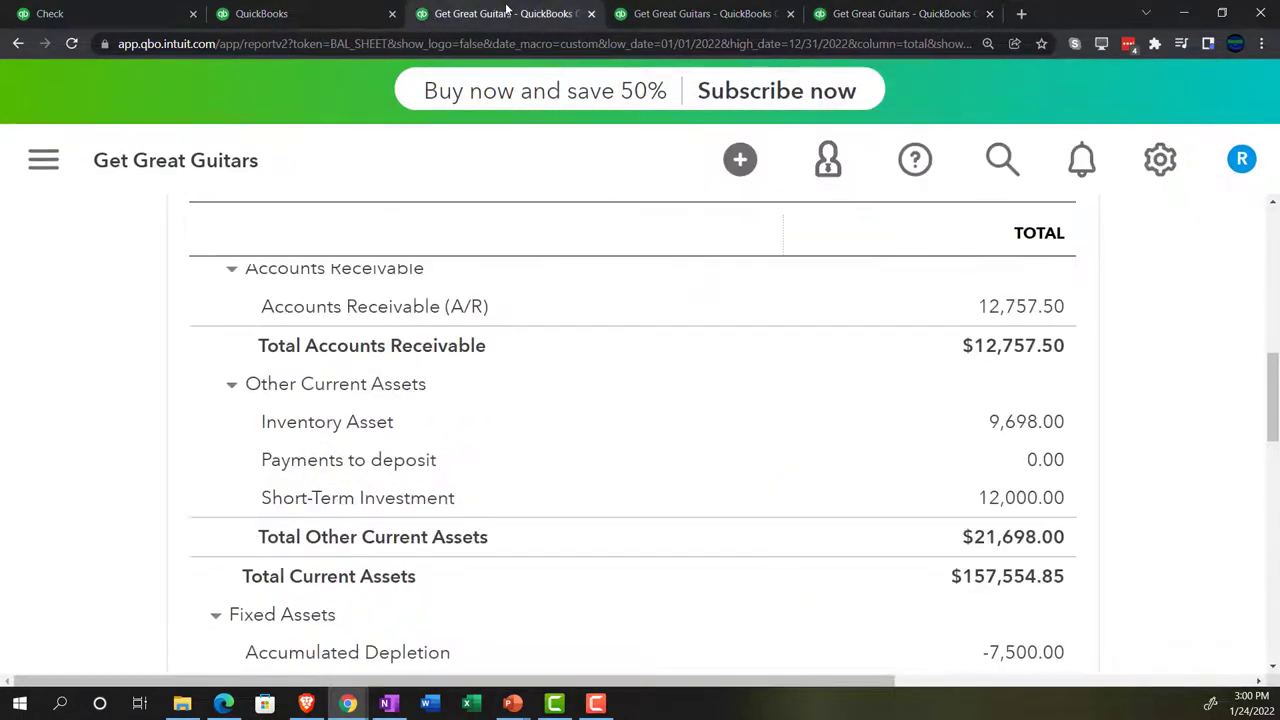
scroll(412, 470, "up", 5)
scroll(409, 491, "up", 5)
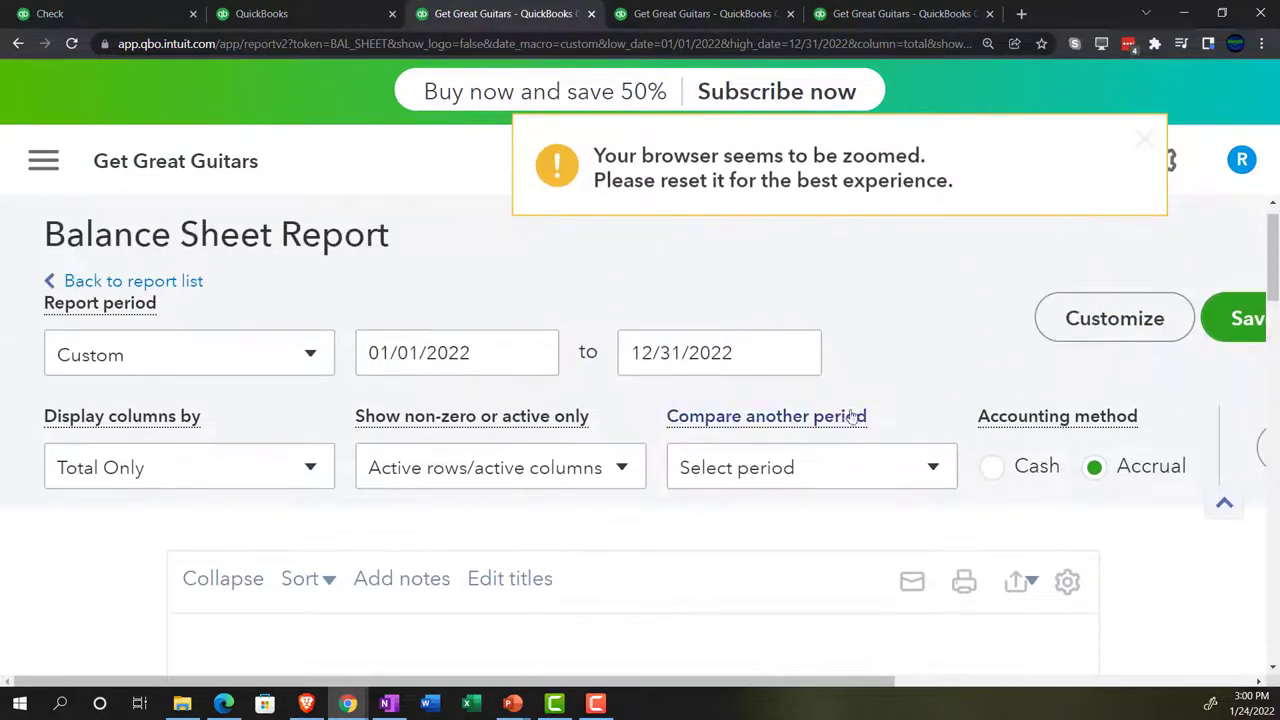
key("ctrl+minus")
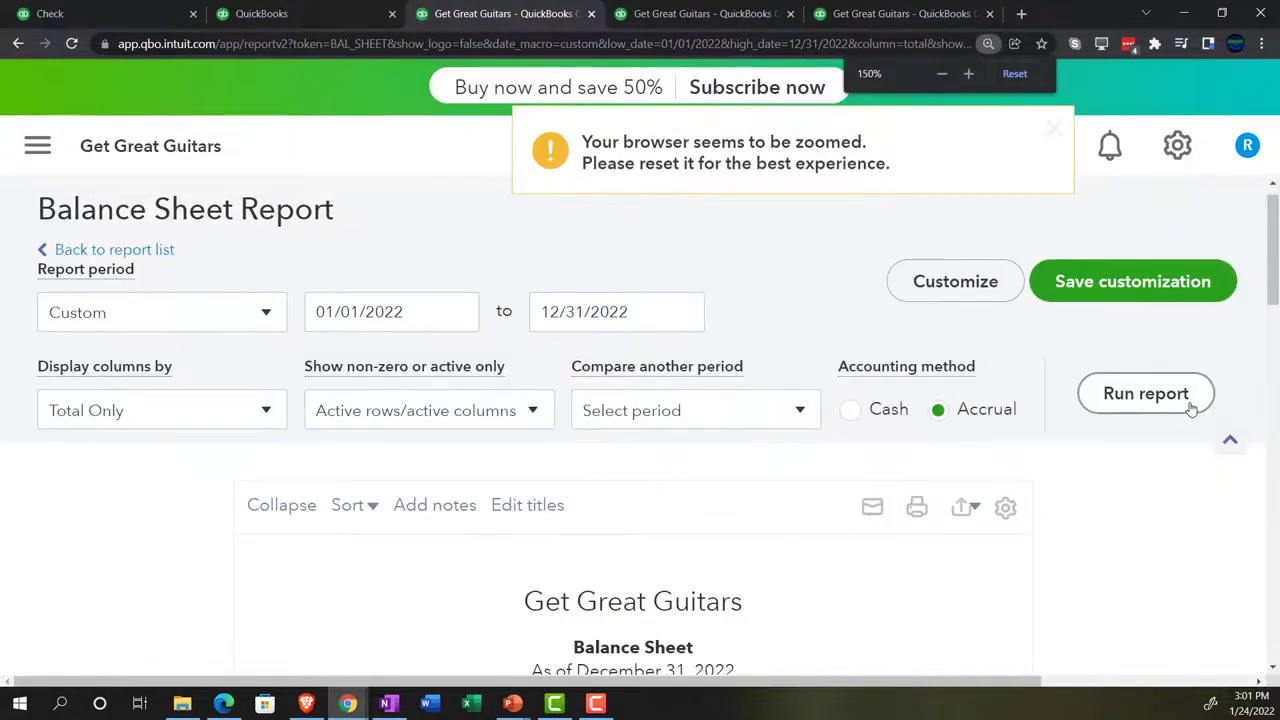
scroll(313, 568, "down", 3)
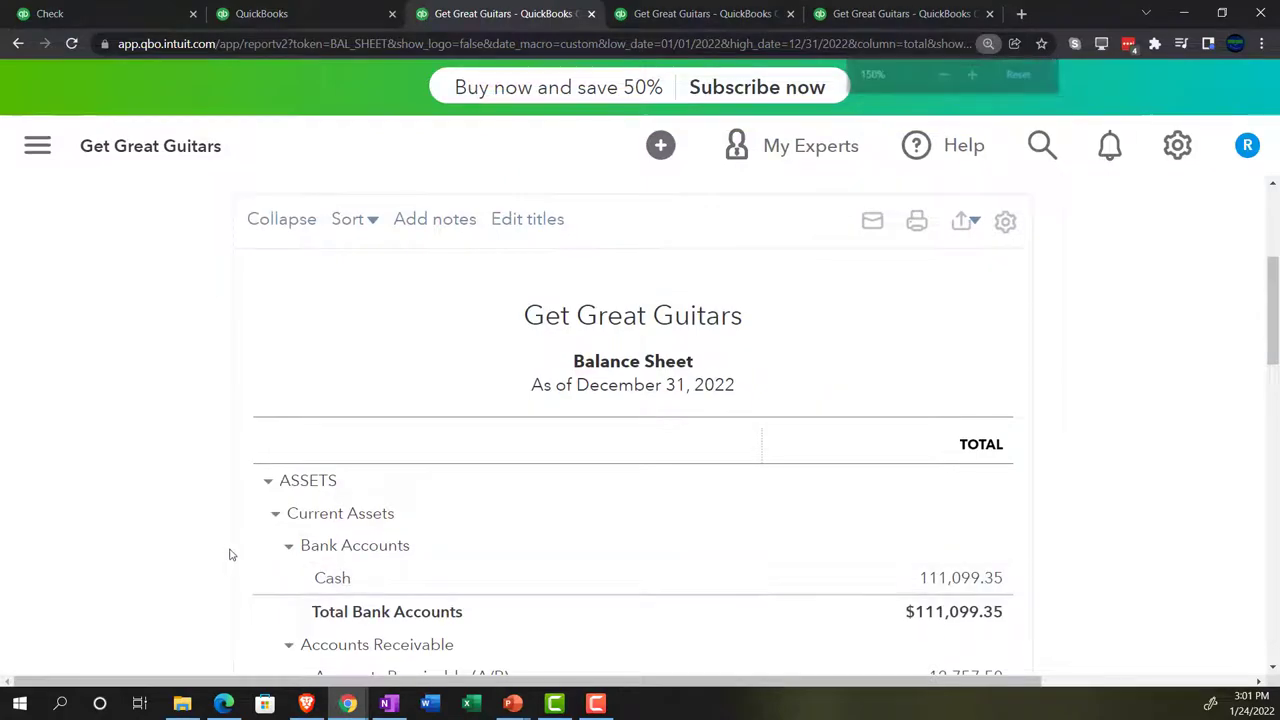
key("ctrl+plus")
scroll(631, 574, "down", 2)
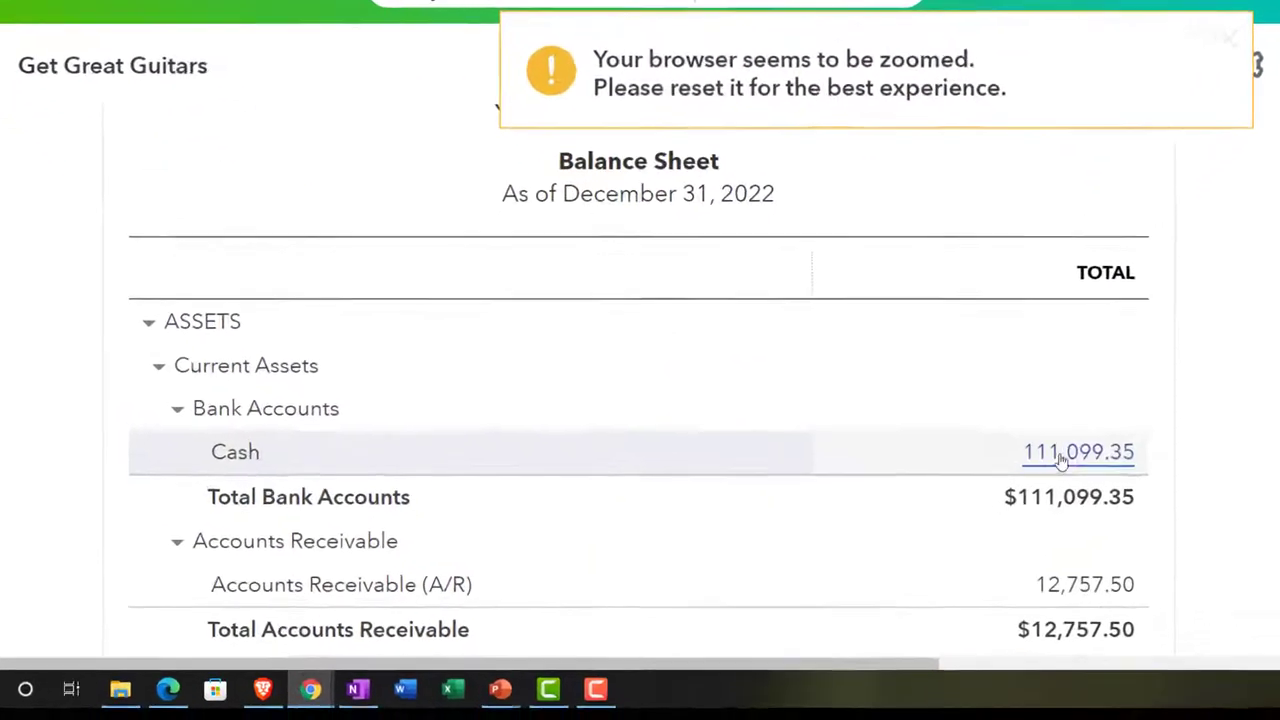
Open the transaction detail behind the Balance Sheet's Cash balance and review the 2022 entries, including the Safe Insurance Co check.
left_click(1133, 415)
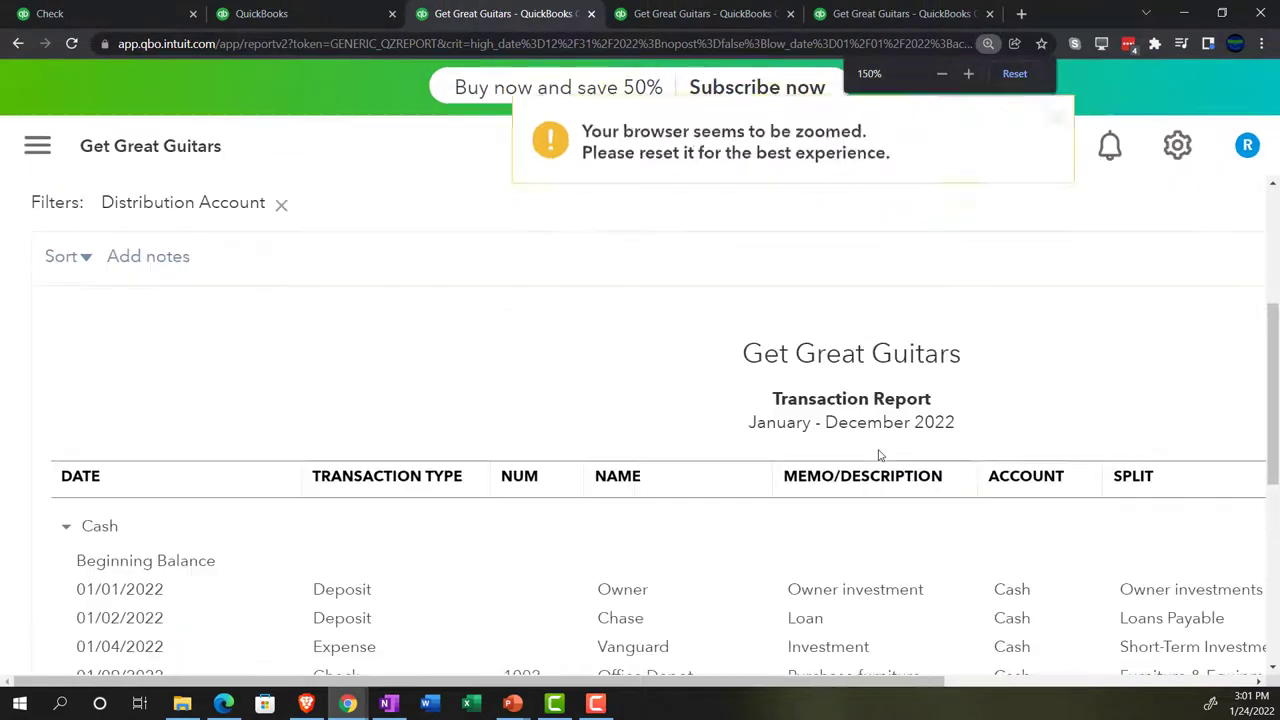
key("ctrl+minus")
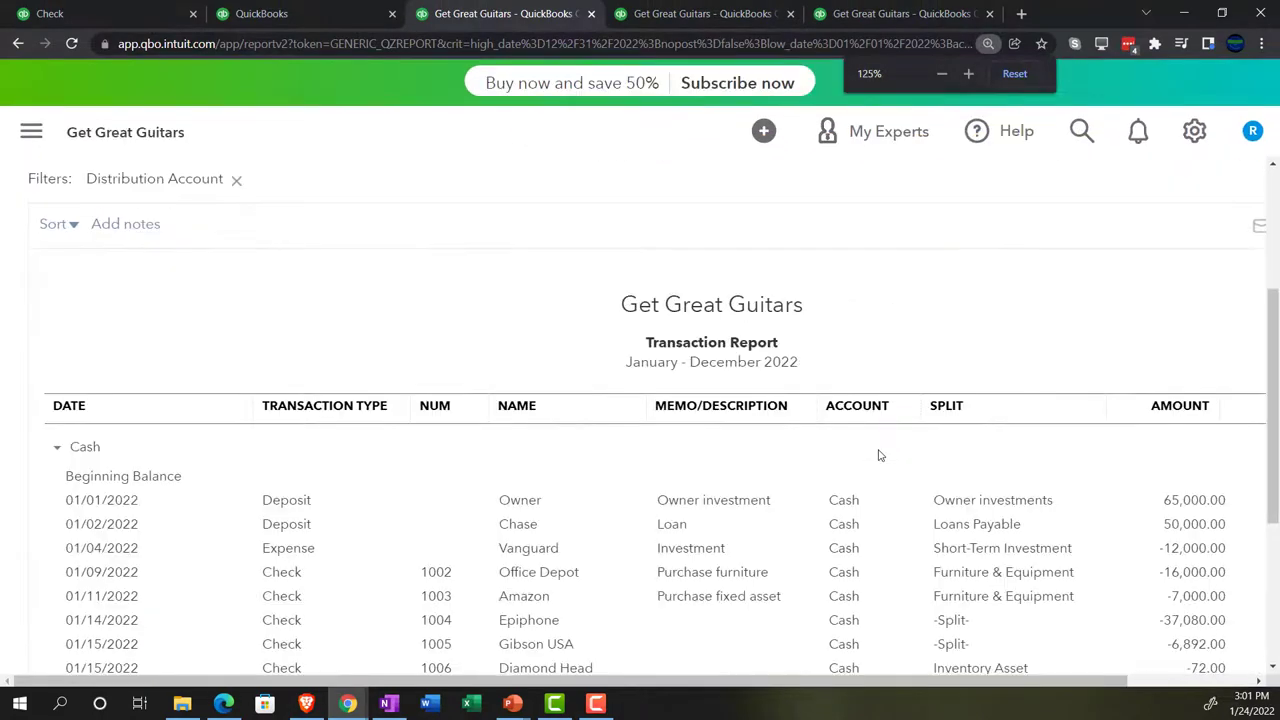
key("ctrl+minus")
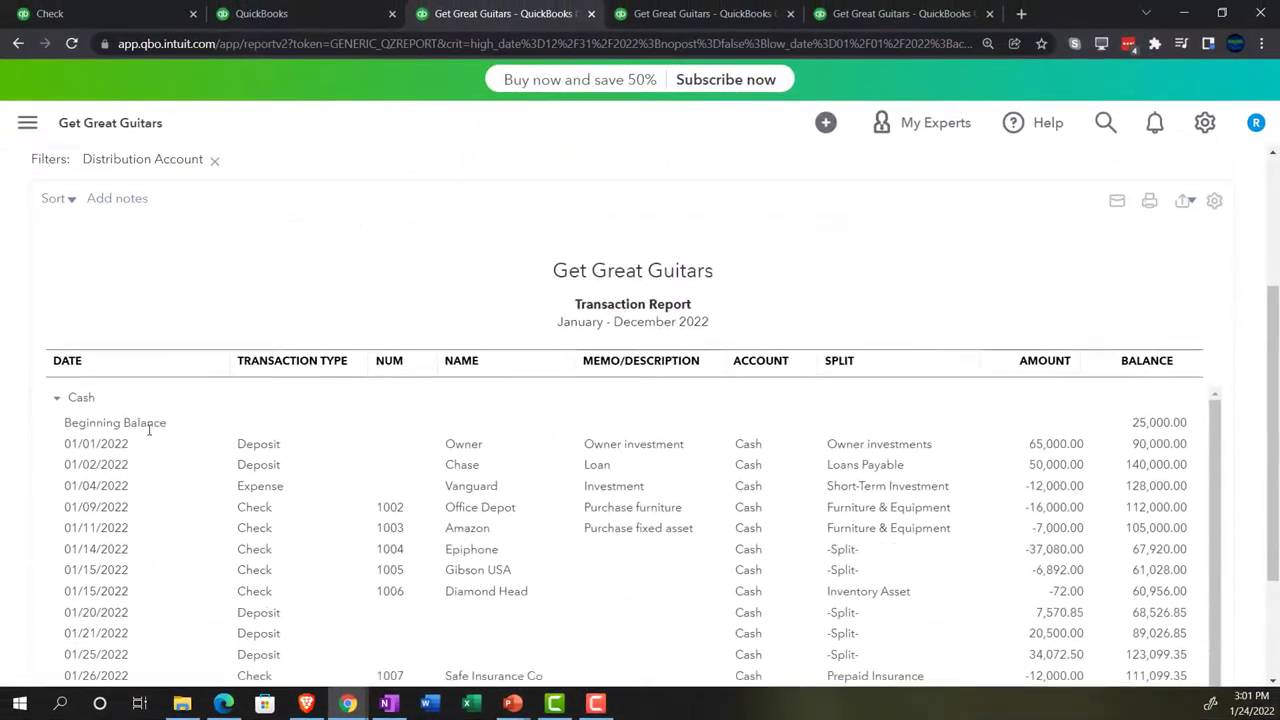
scroll(149, 429, "up", 2)
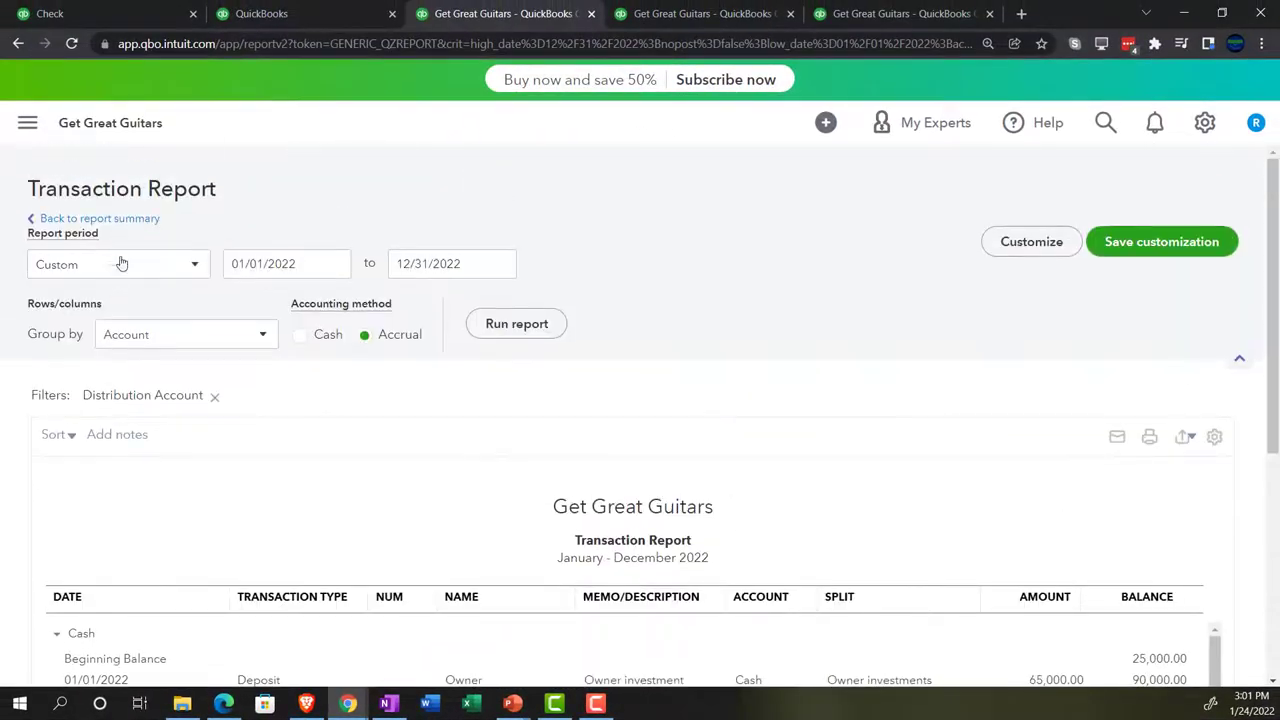
Return to the Balance Sheet summary and examine the Prepaid Insurance line under Other Current Assets.
left_click(110, 216)
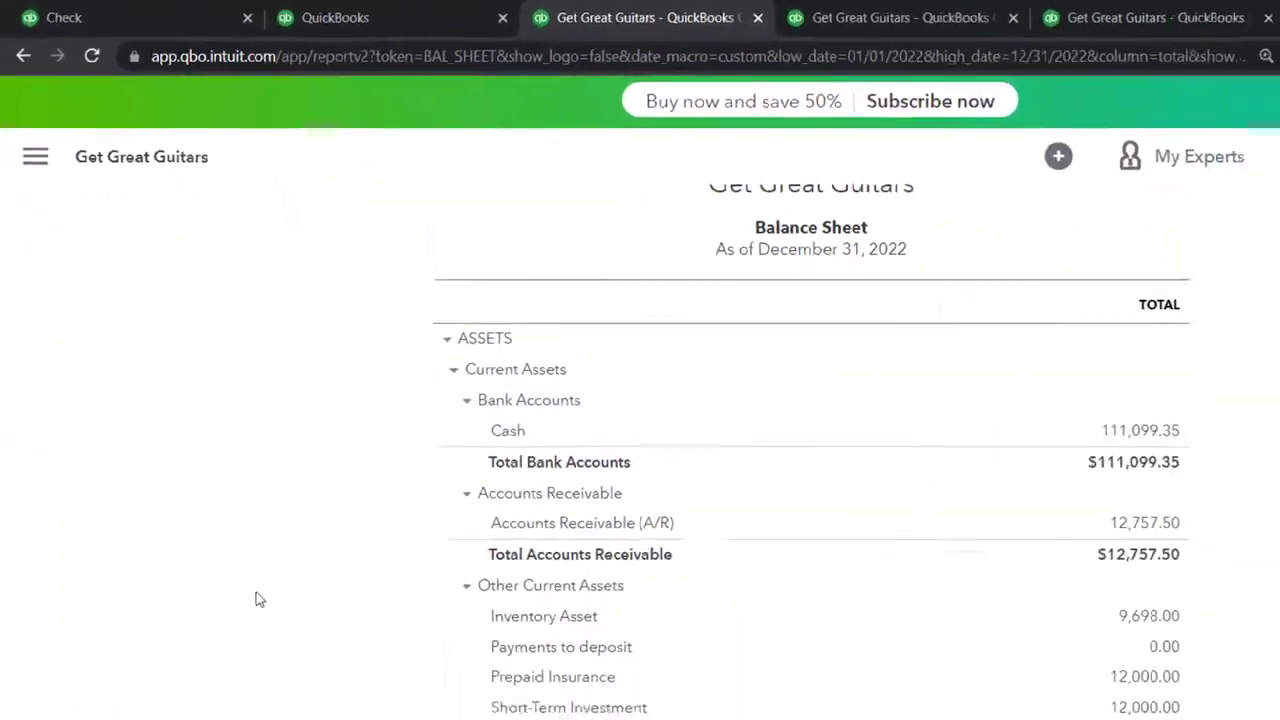
key("ctrl+plus")
key("ctrl+plus")
key("ctrl+plus")
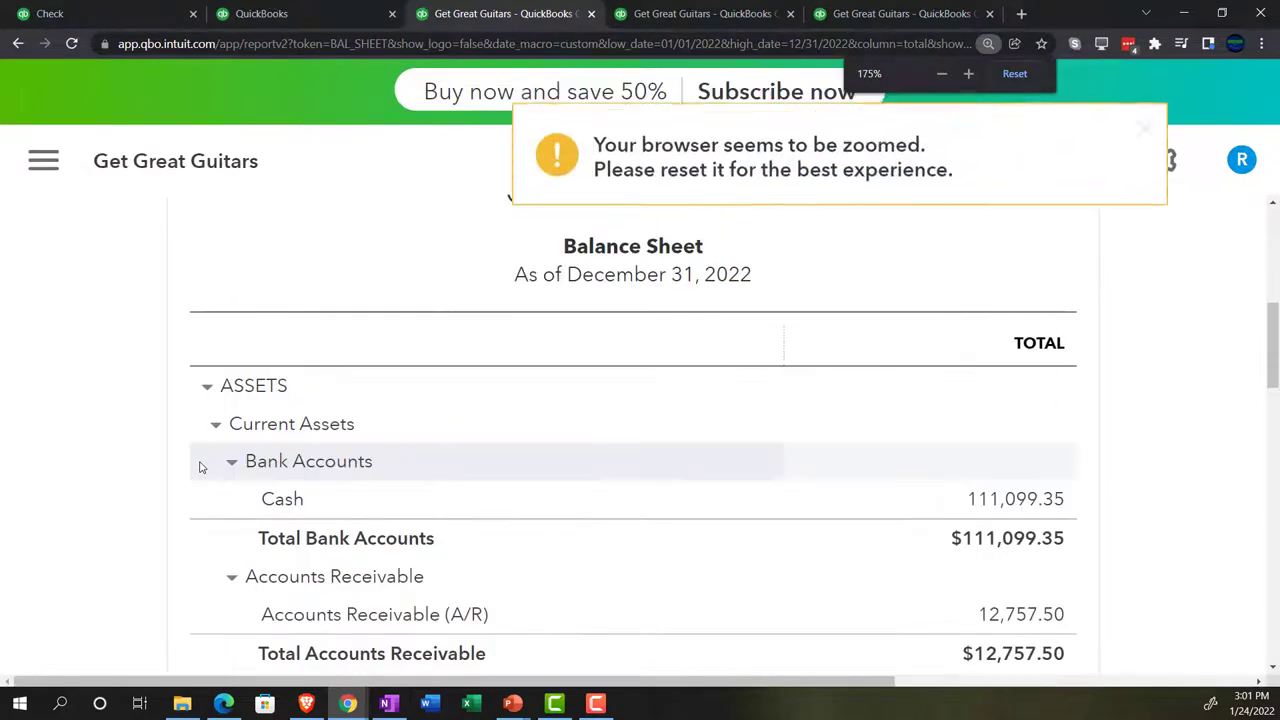
scroll(200, 466, "down", 4)
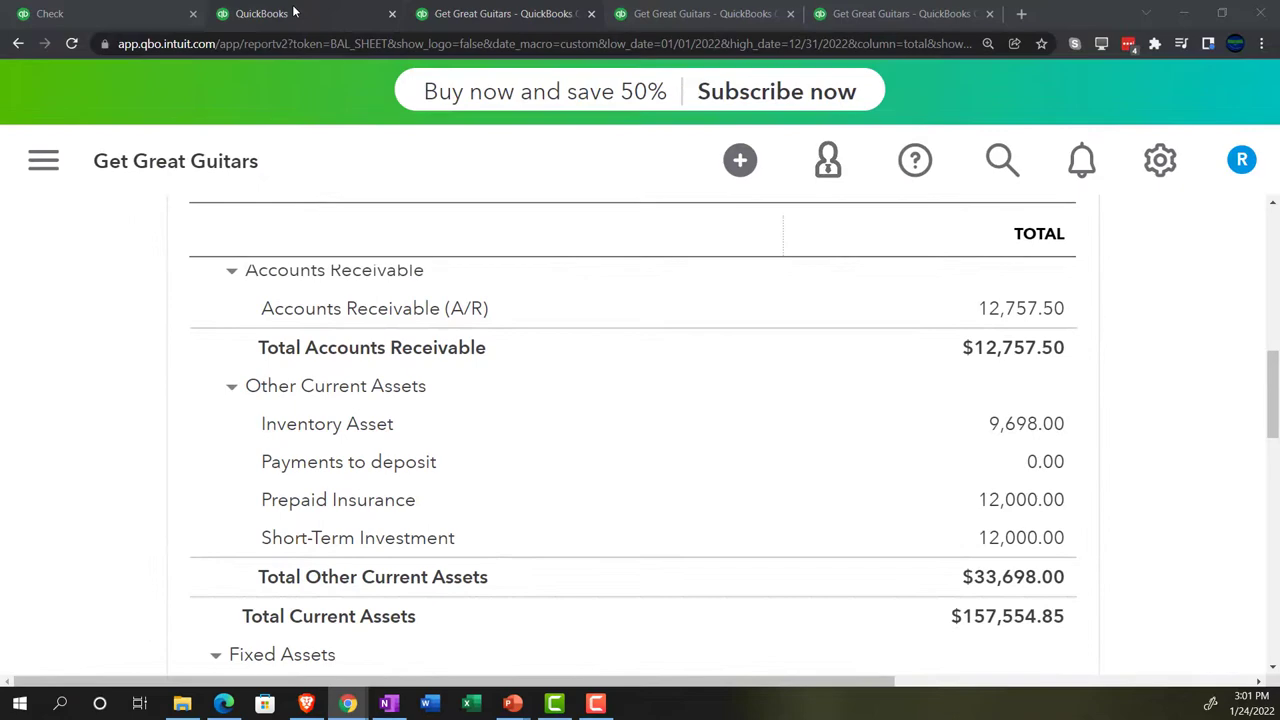
Go back to the company dashboard and open a new vendor check form.
left_click(293, 13)
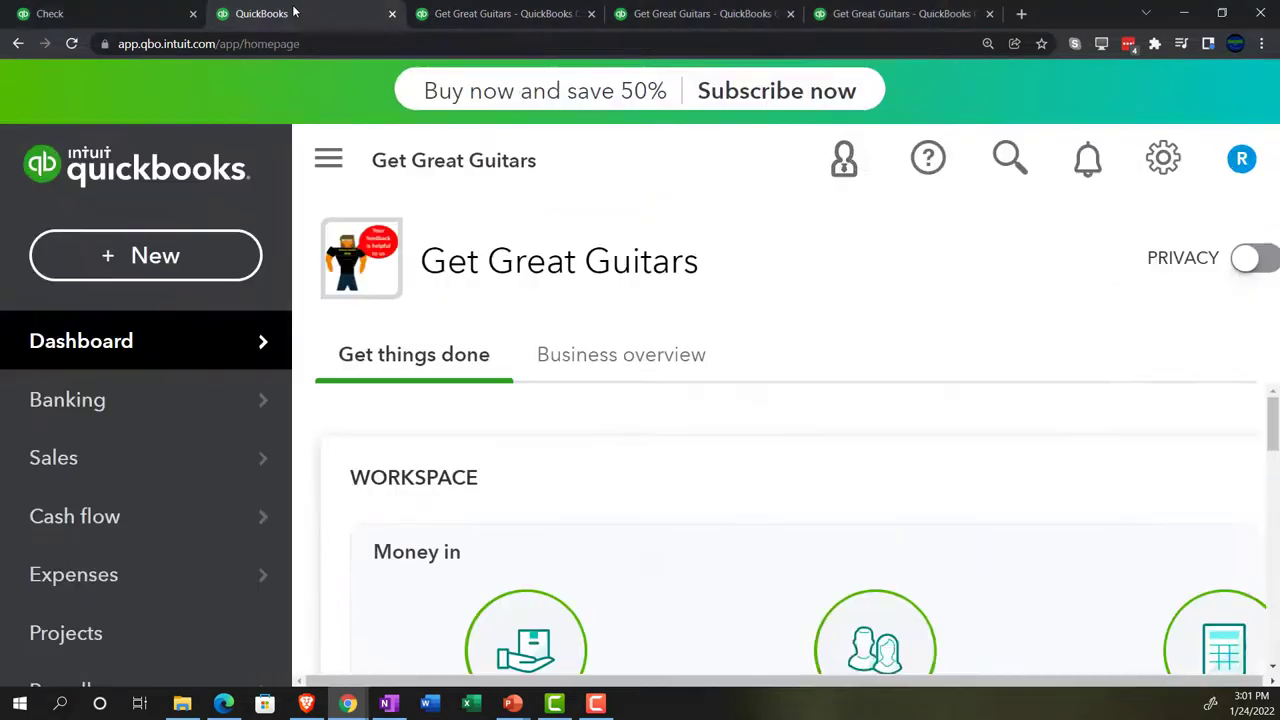
key("ctrl+minus")
key("ctrl+minus")
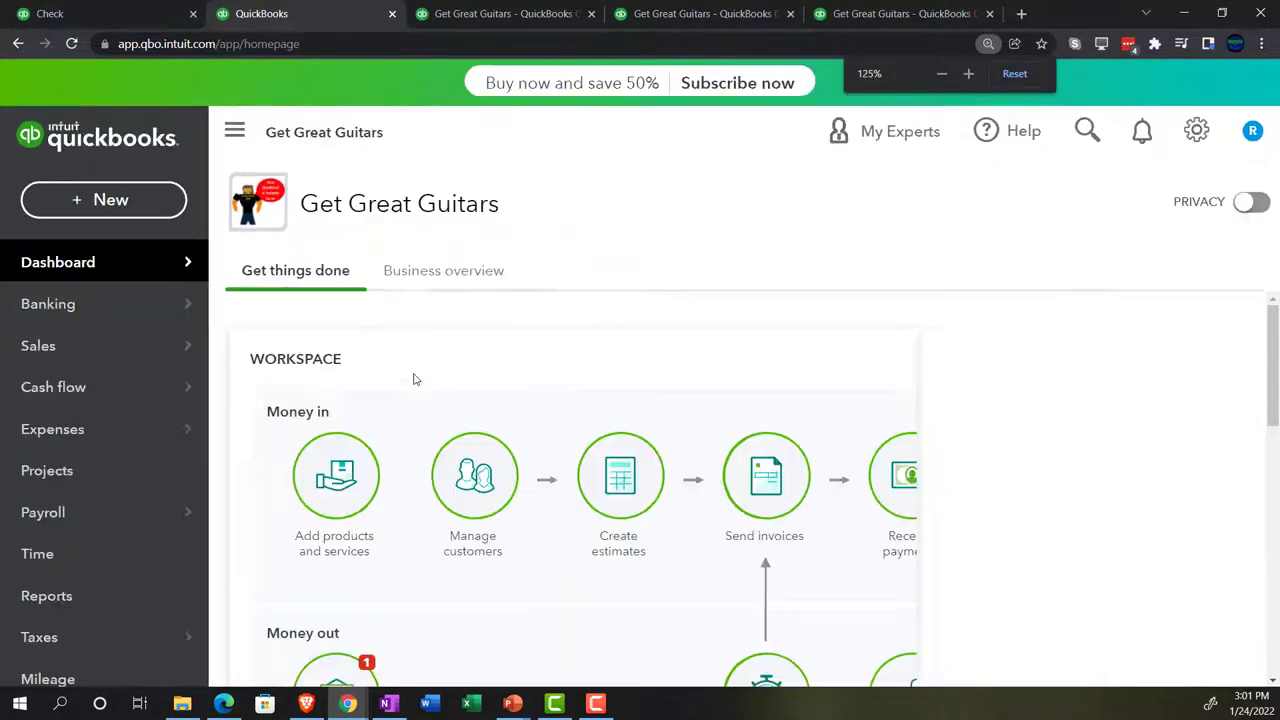
key("ctrl+minus")
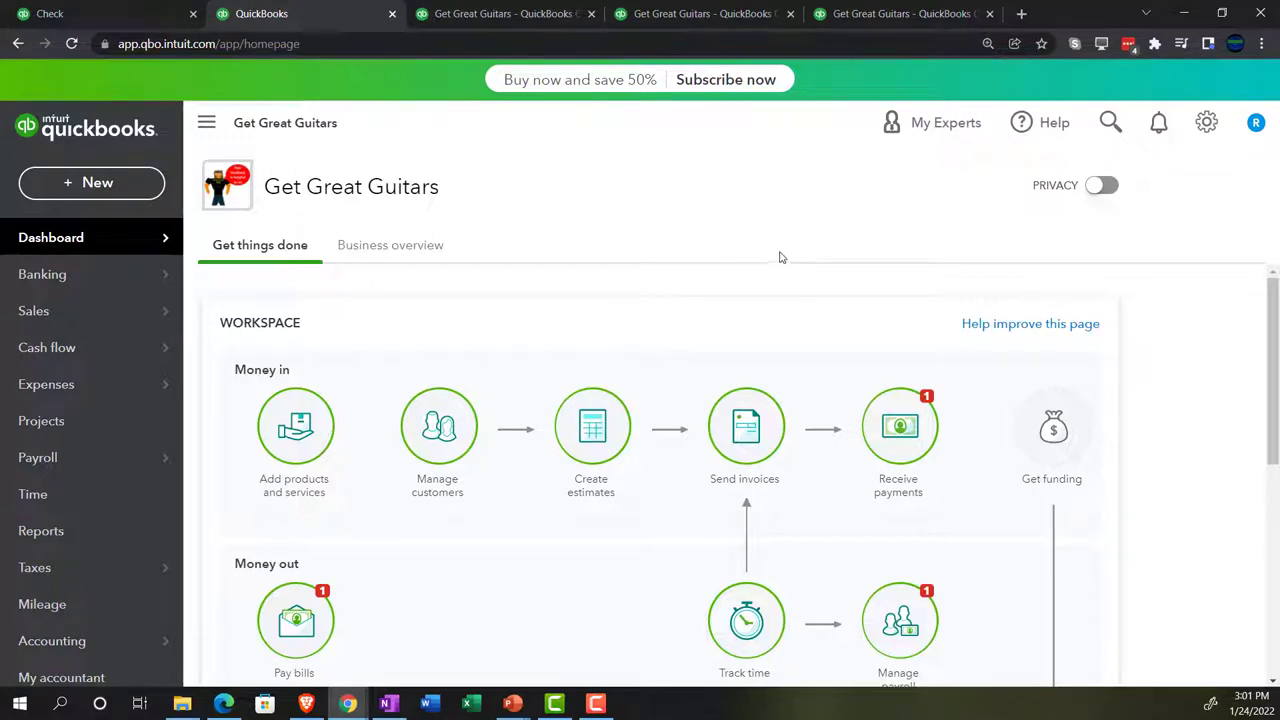
left_click(85, 188)
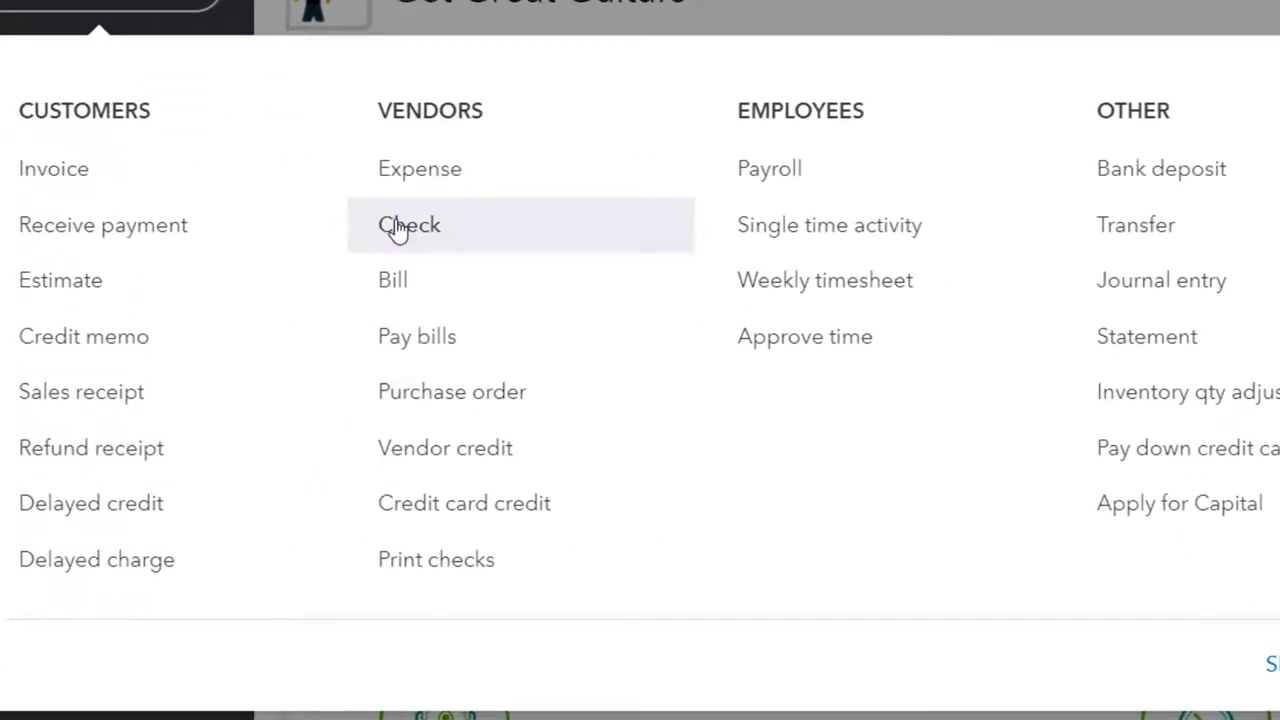
left_click(398, 228)
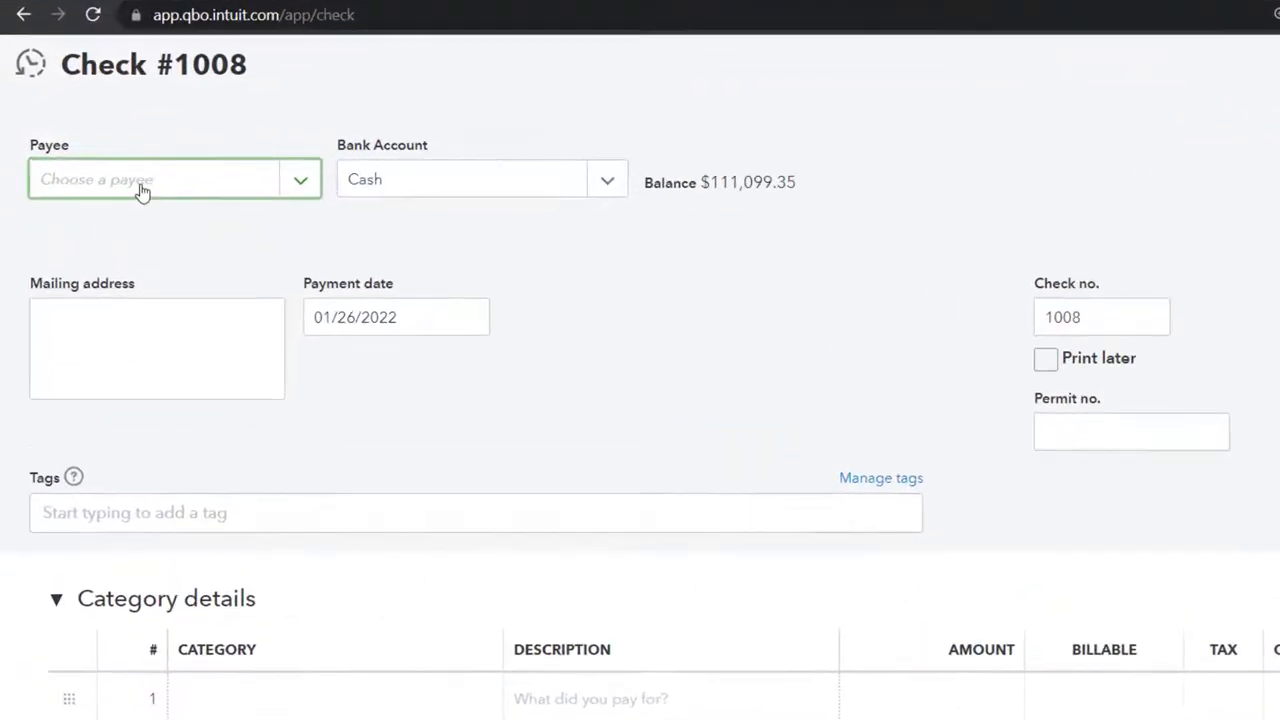
Add Staples as a new payee on the check with the type Vendor, and save the name.
left_click(96, 171)
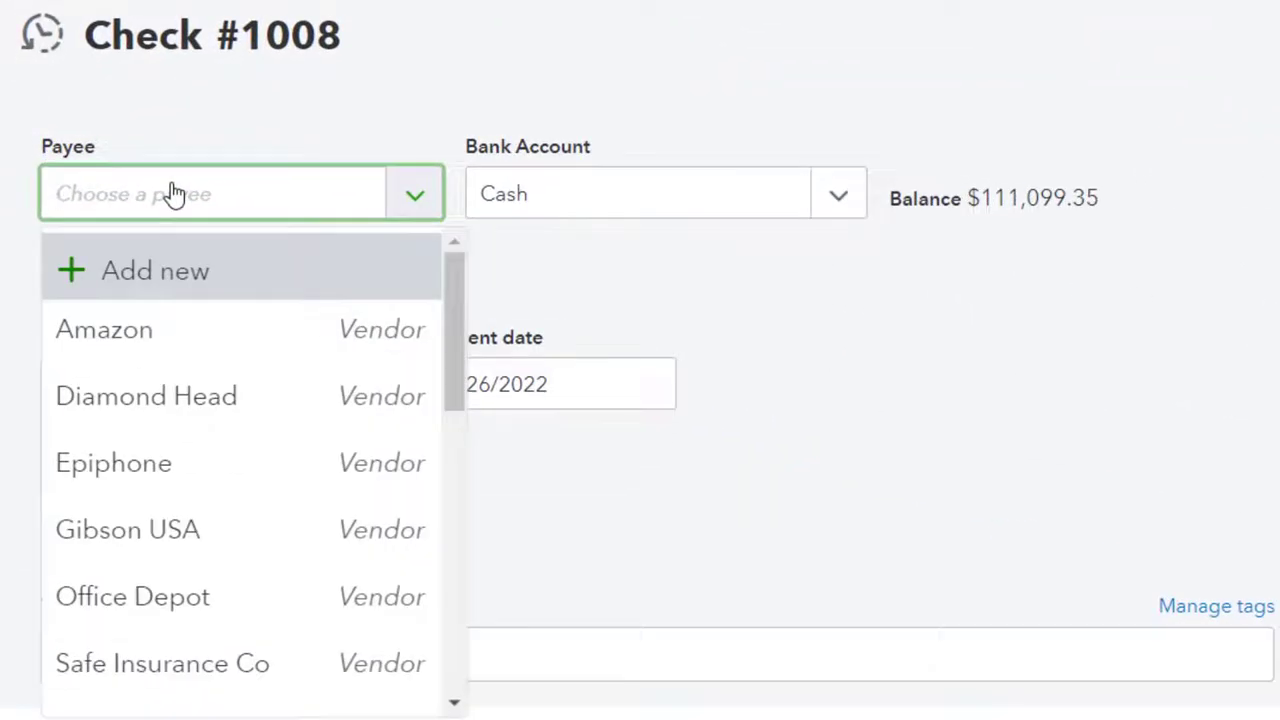
type("Sta")
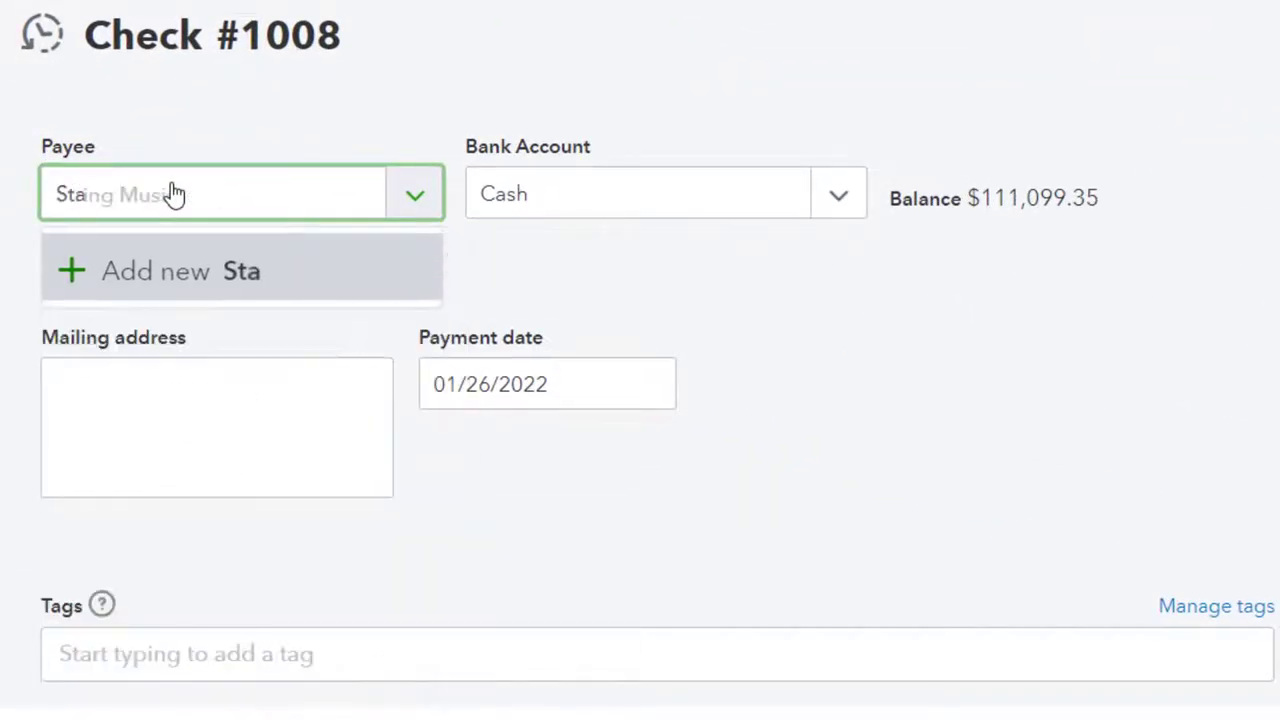
type("ples")
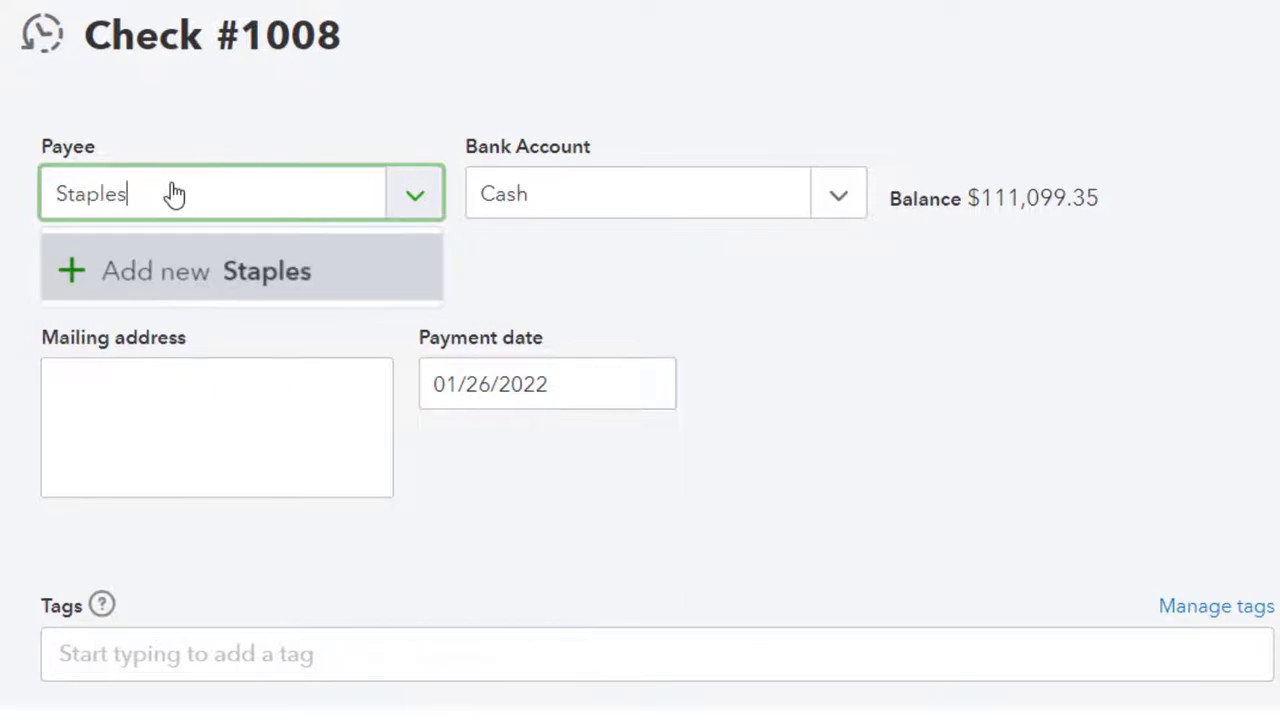
key("Tab")
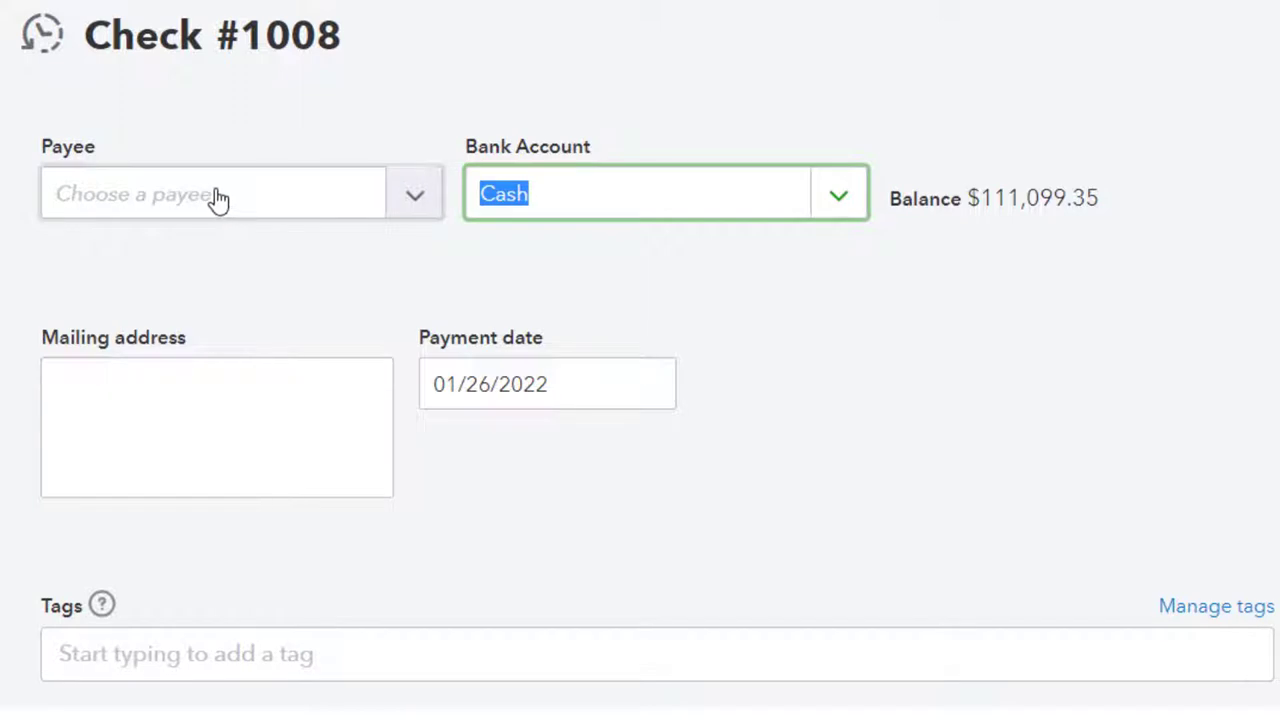
left_click(217, 196)
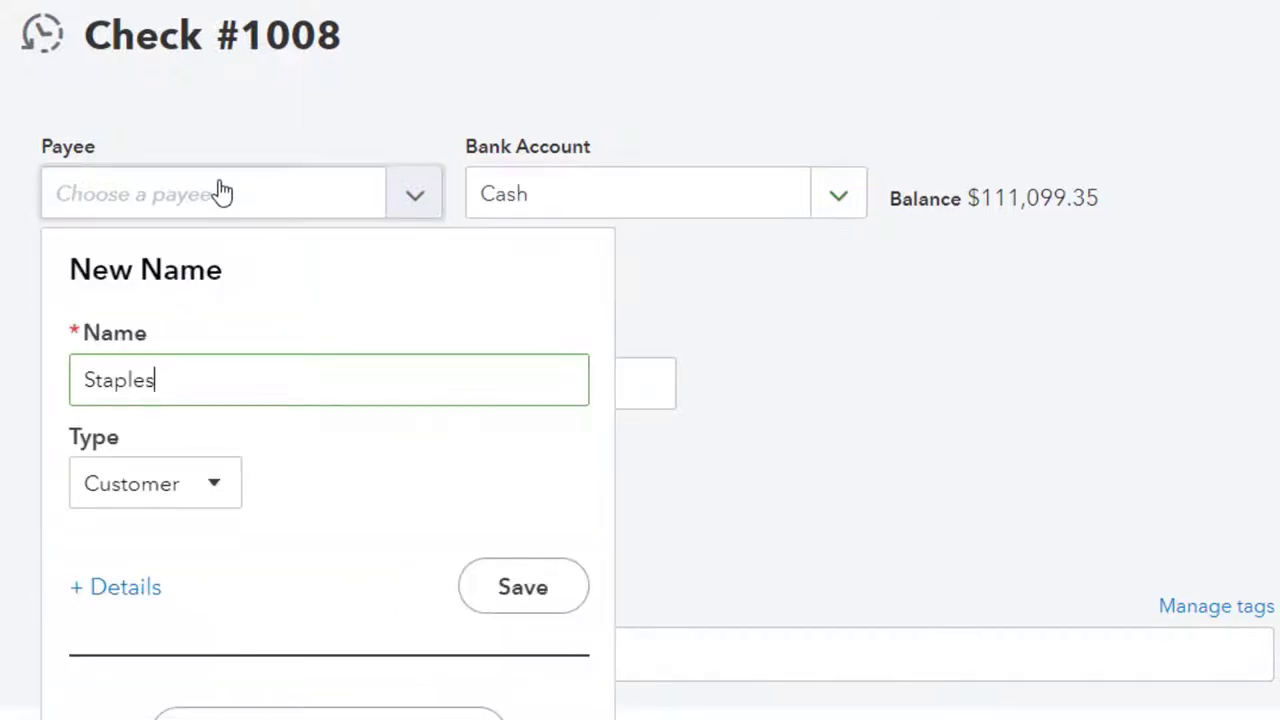
left_click(232, 492)
left_click(140, 597)
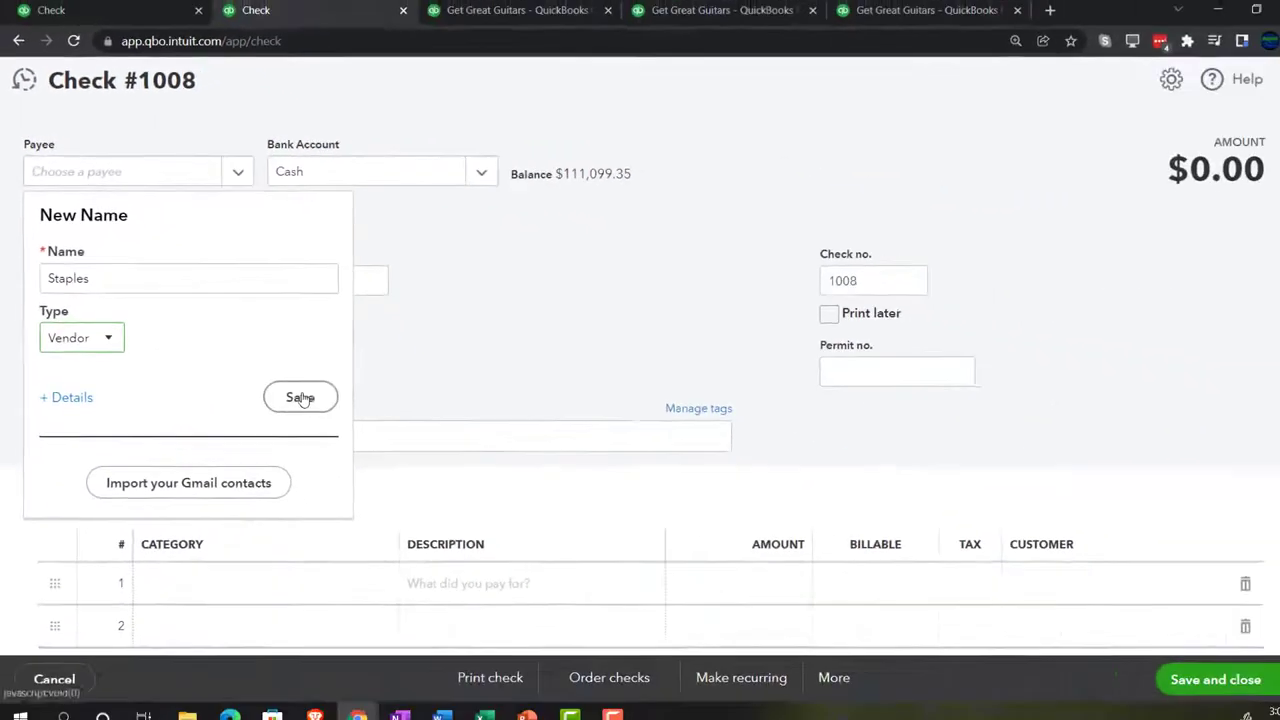
left_click(523, 587)
Assign the Supplies expense account as the category of the check's first line.
key("Tab")
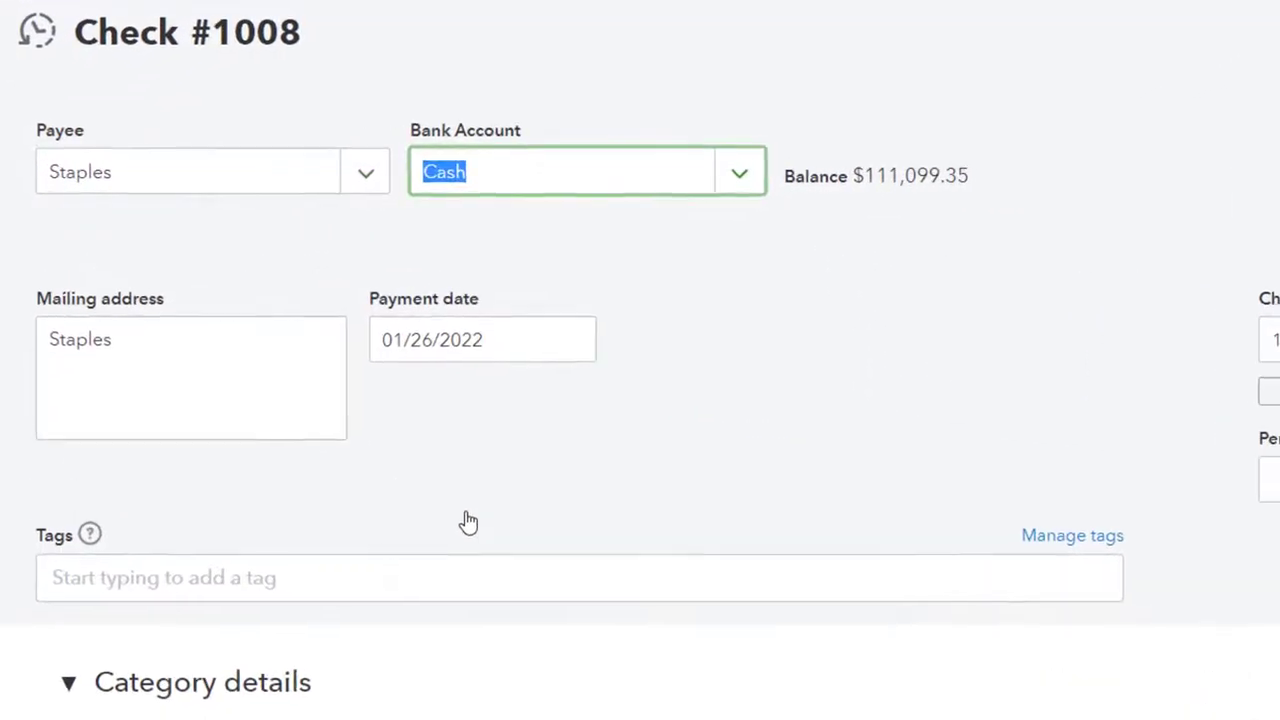
key("Tab")
key("Tab")
key("Tab")
key("Tab")
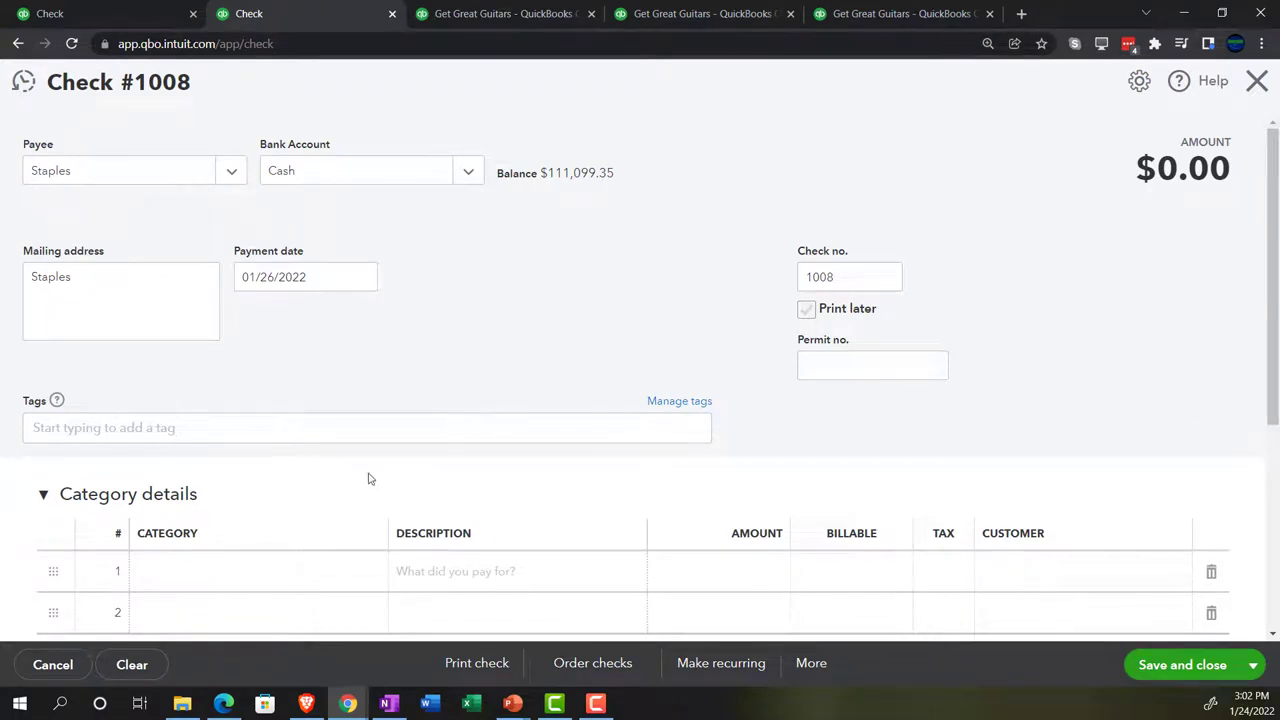
left_click(211, 571)
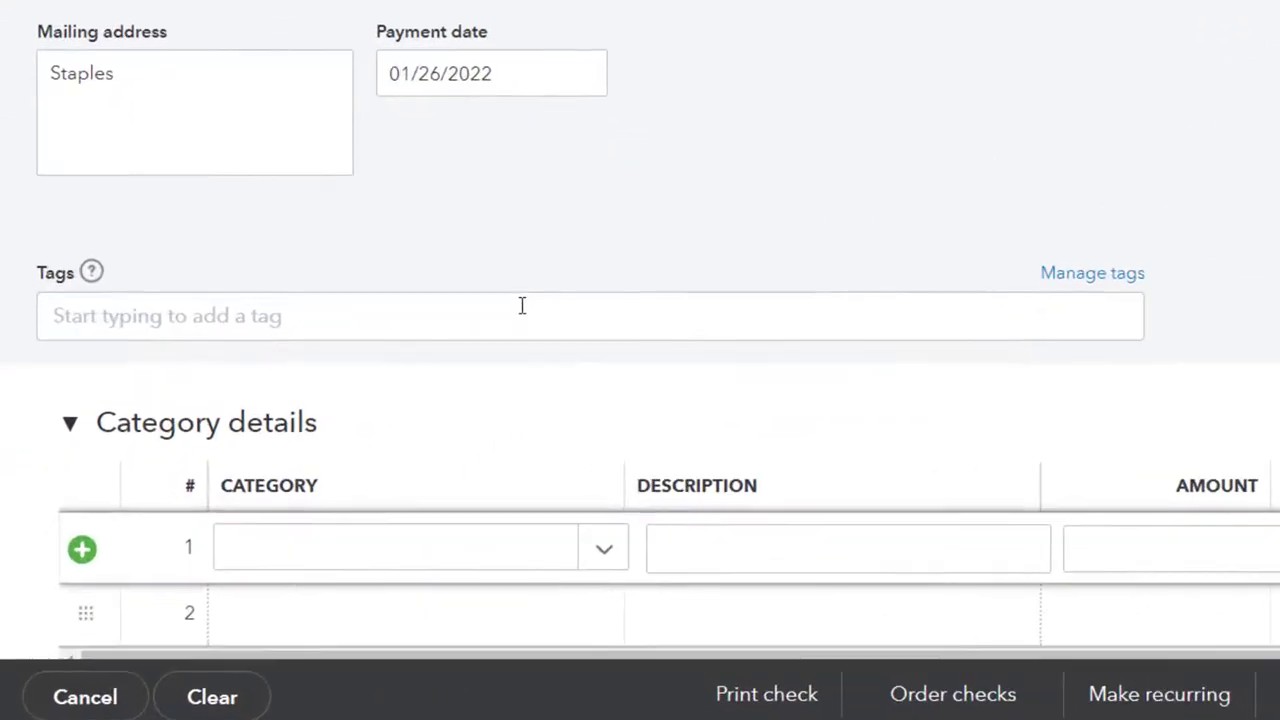
scroll(521, 305, "down", 1)
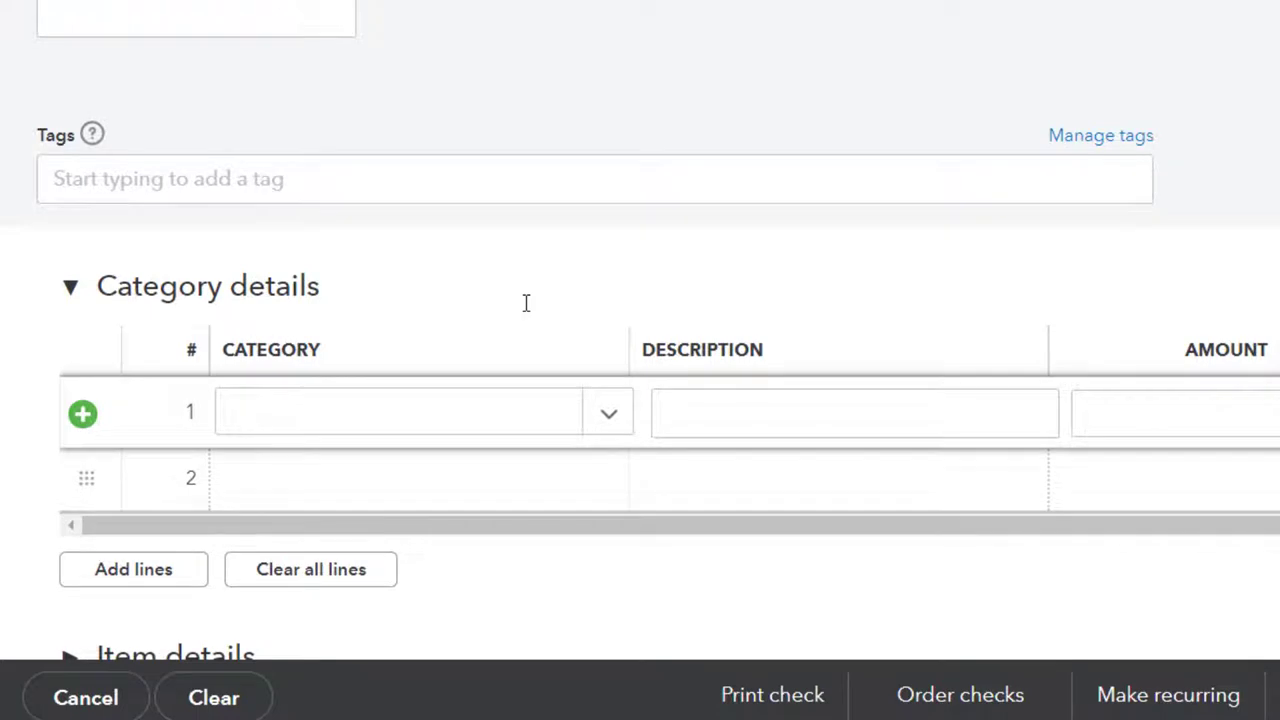
left_click(385, 413)
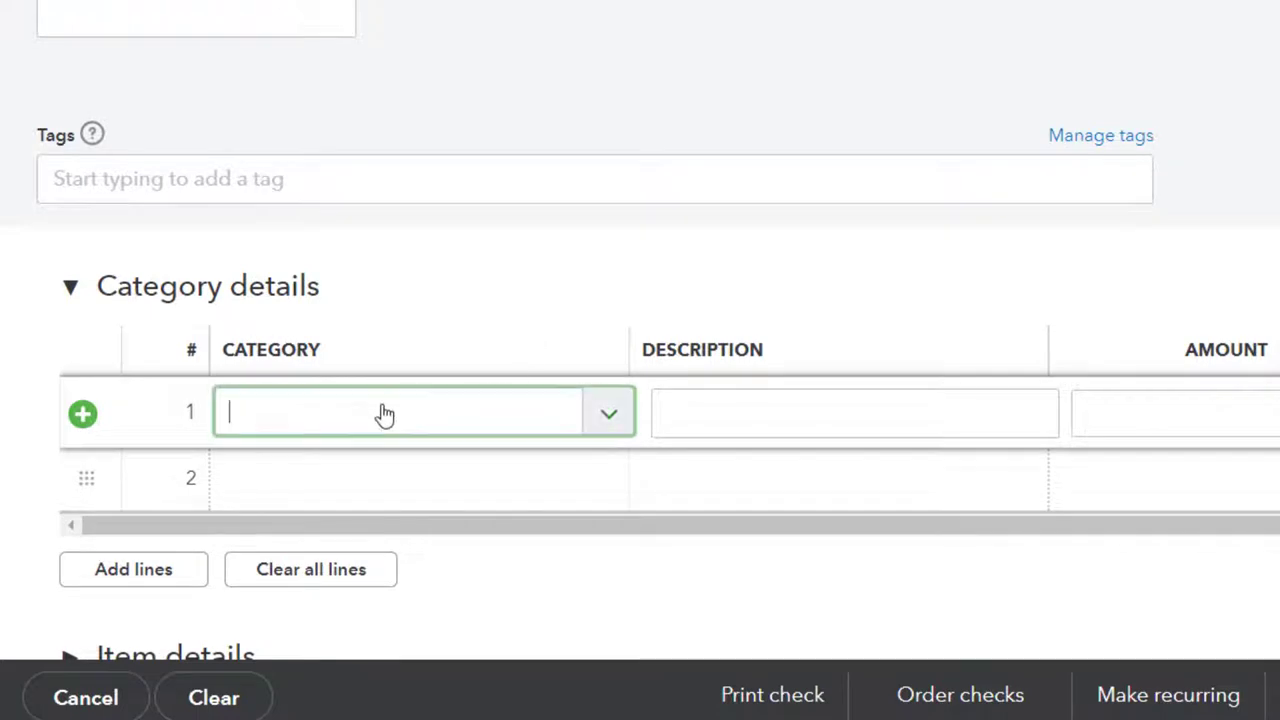
type("su")
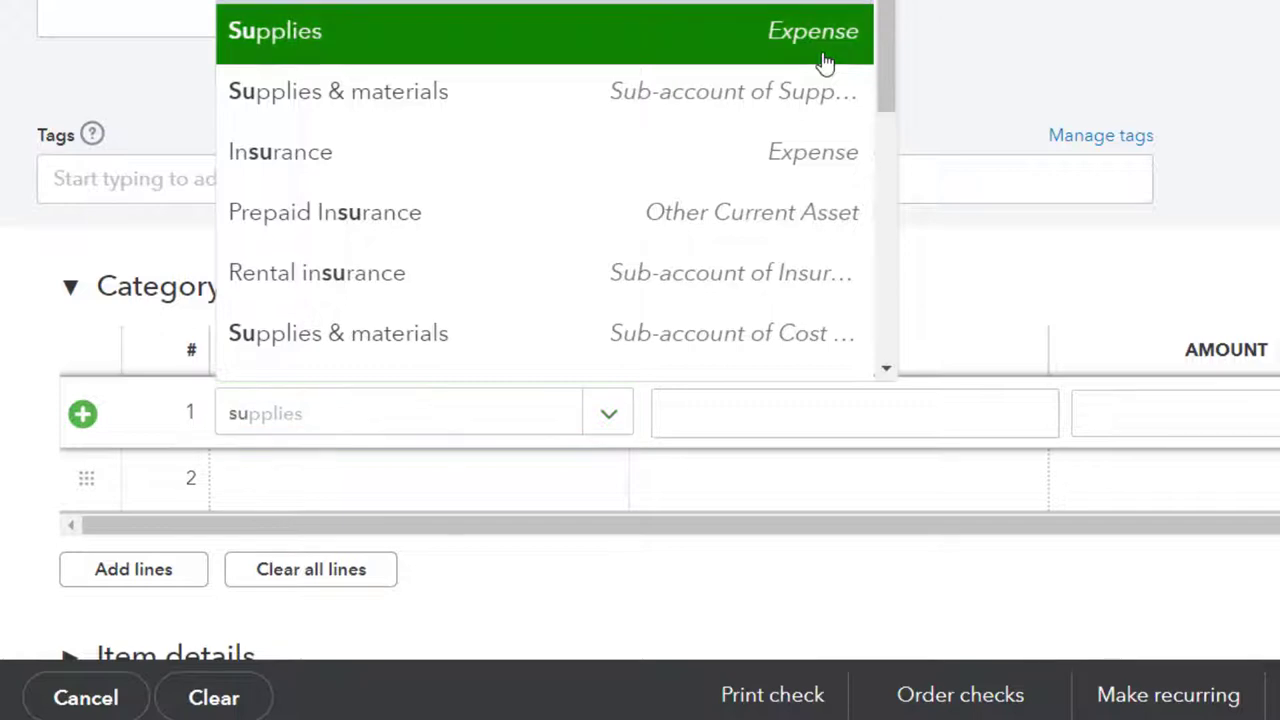
left_click(822, 62)
key("Tab")
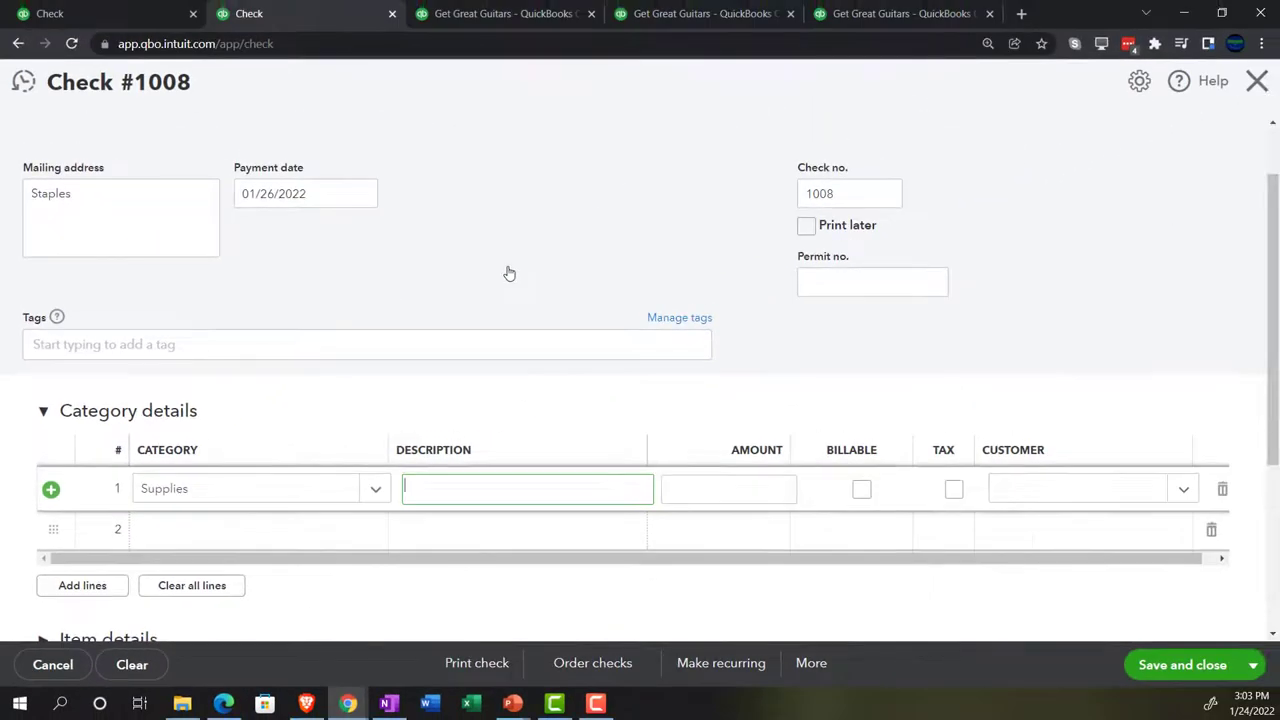
Set the Supplies line's amount to 500, then save and close the check.
key("Tab")
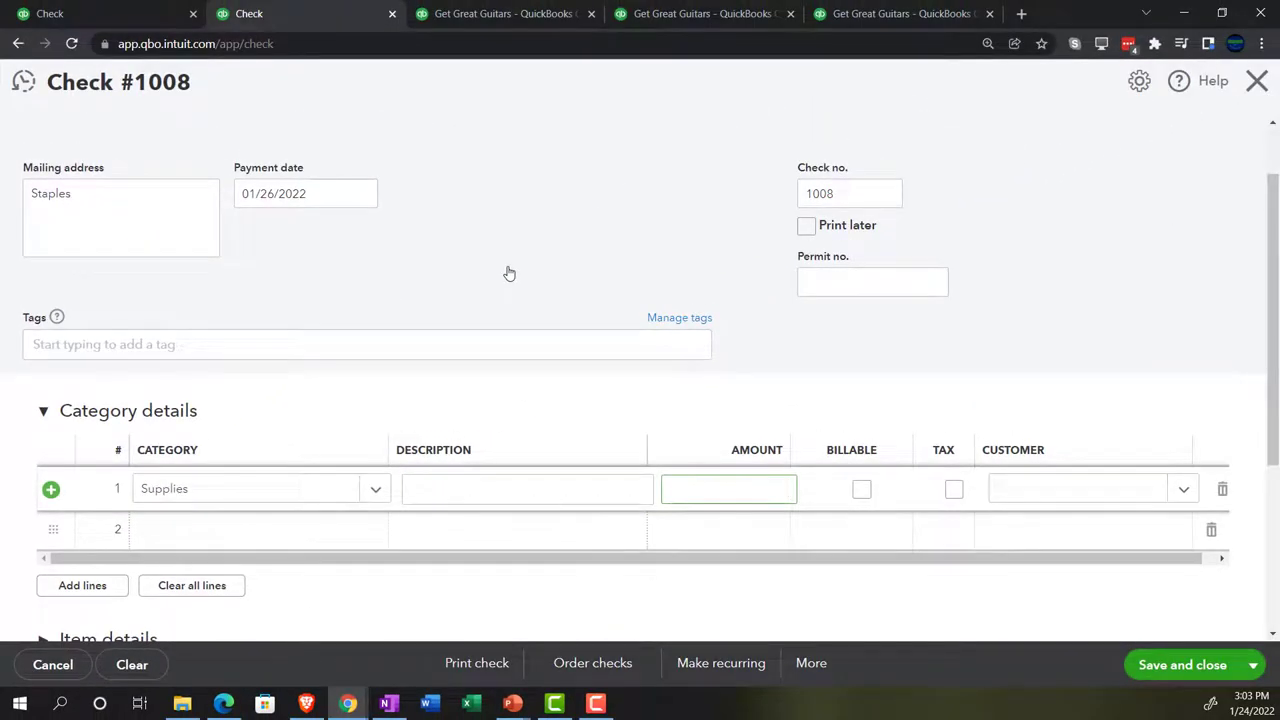
type("500")
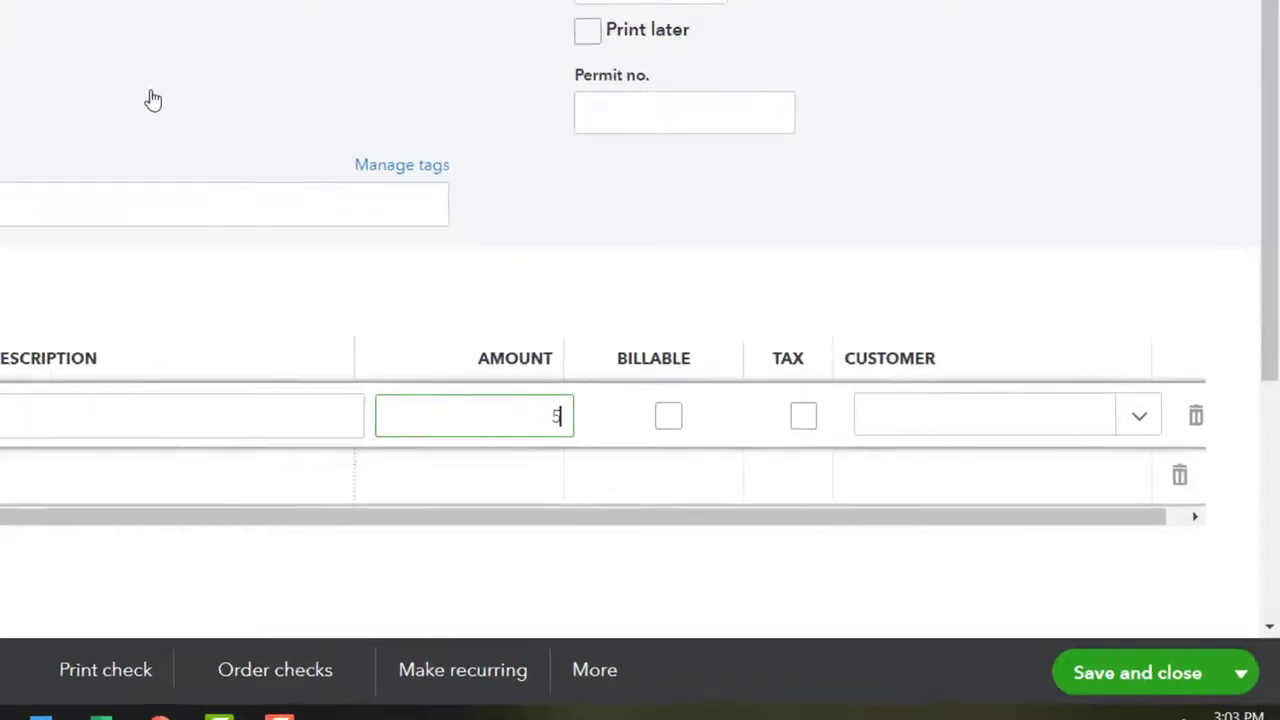
key("Tab")
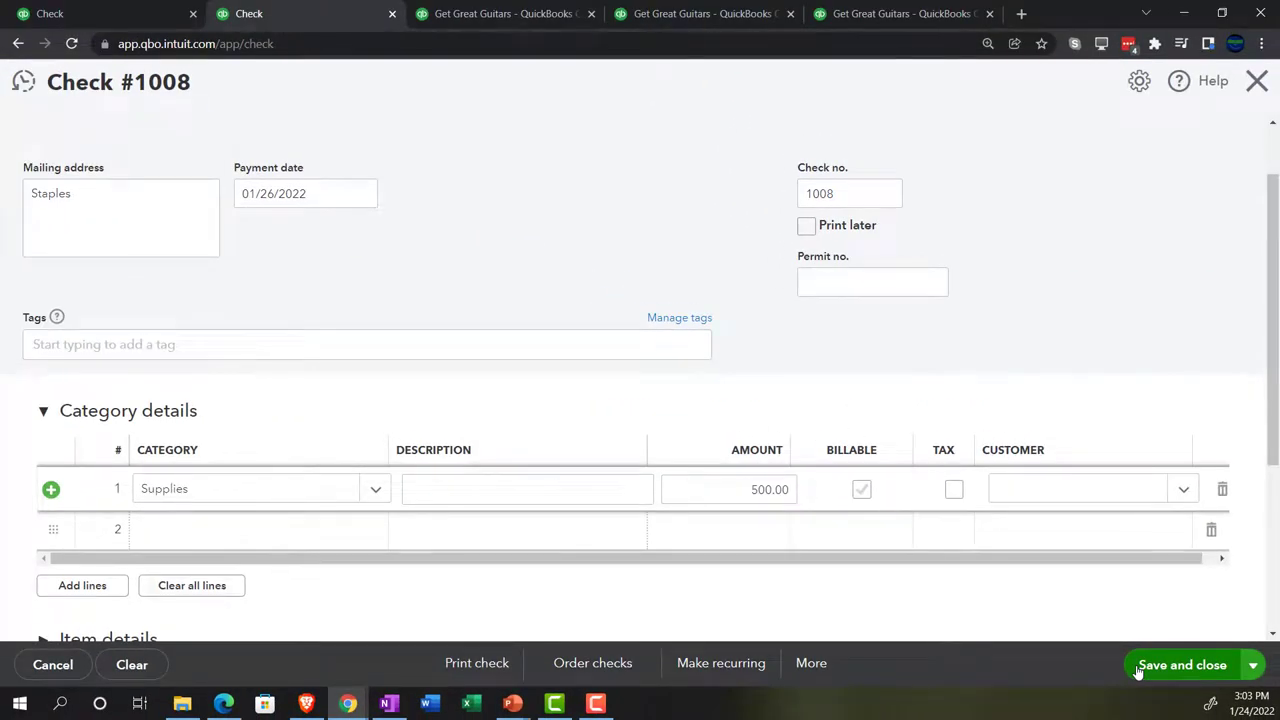
left_click(1137, 672)
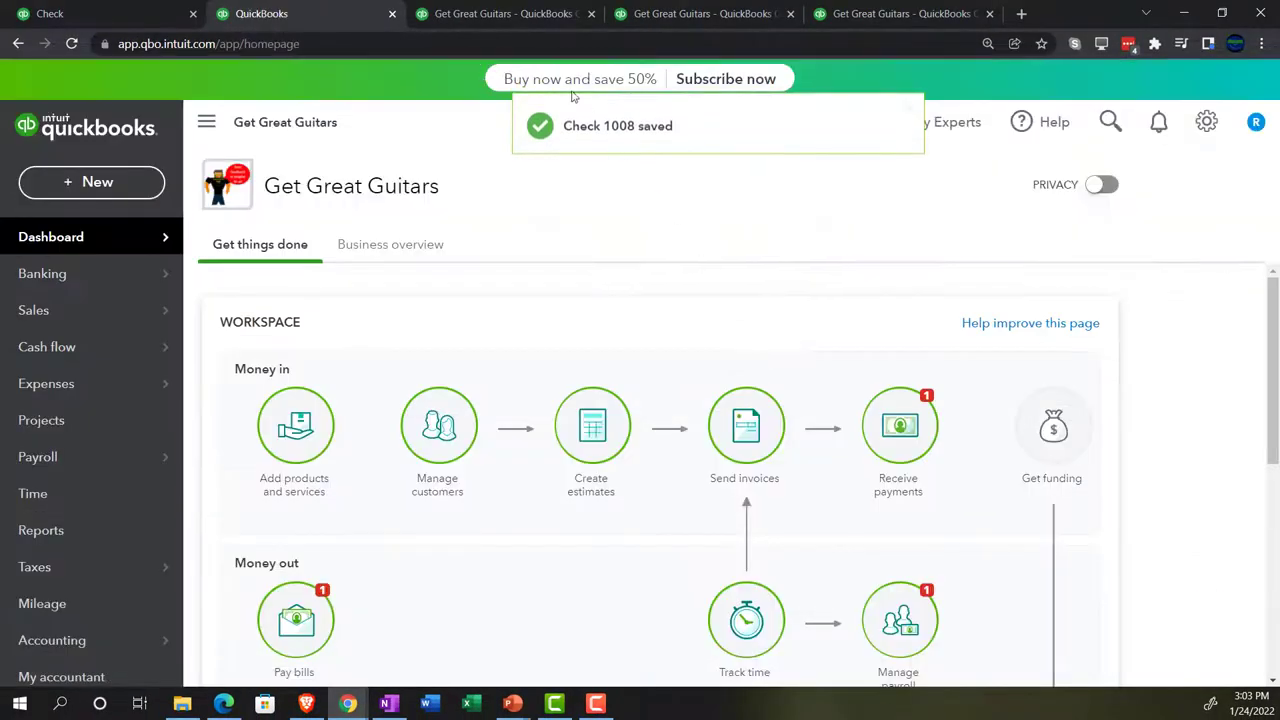
Open the transaction detail behind the Cash amount on the Balance Sheet and examine the Staples check entry.
left_click(490, 14)
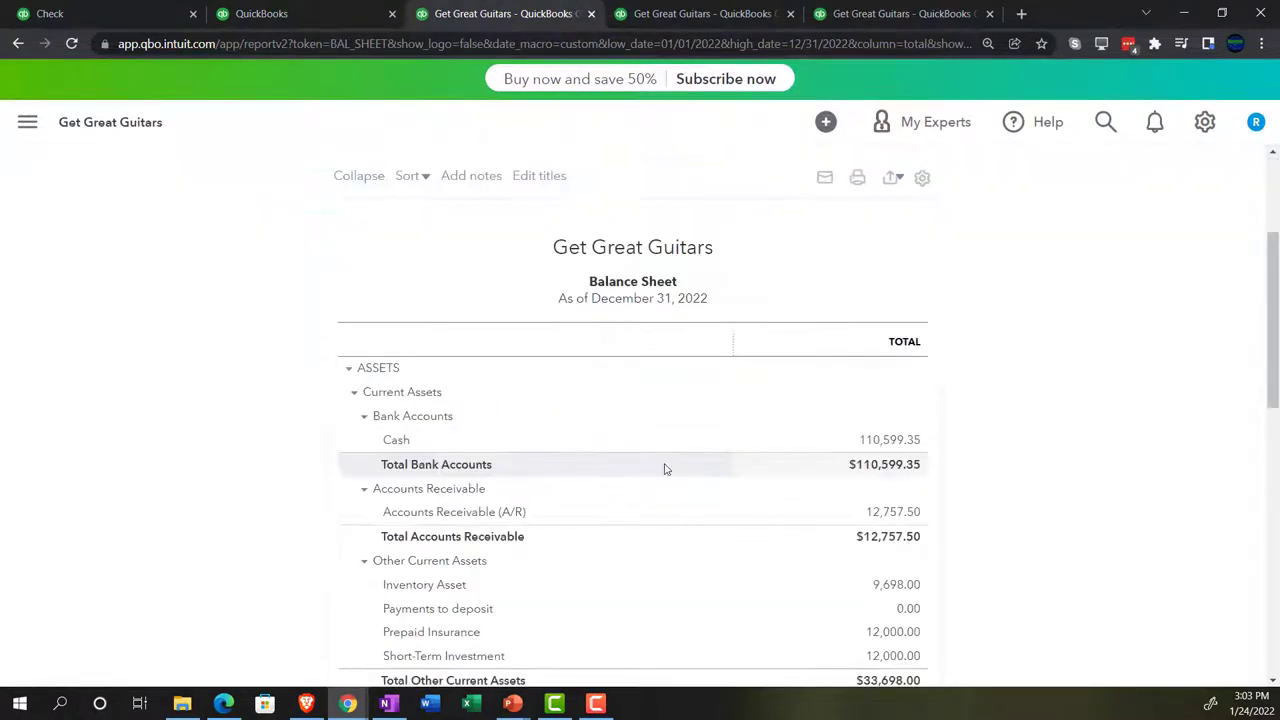
key("ctrl+plus")
key("ctrl+plus")
key("ctrl+plus")
key("ctrl+plus")
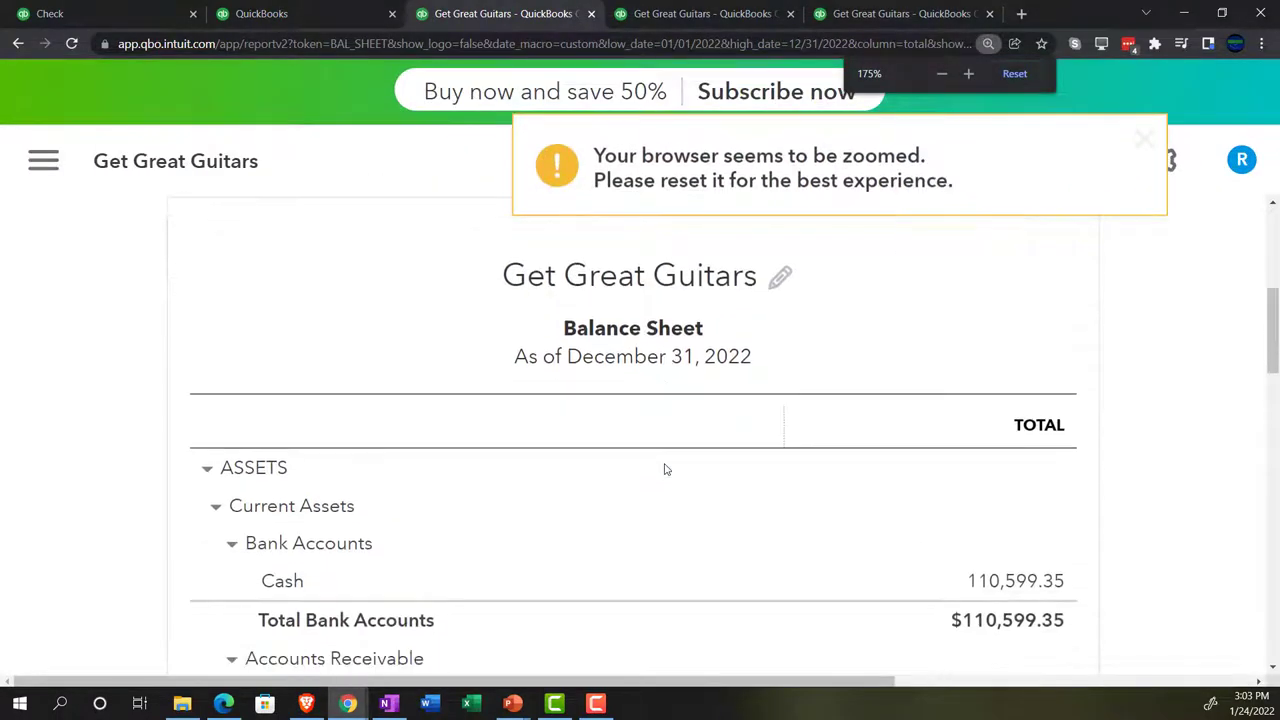
scroll(666, 469, "down", 1)
left_click(1004, 508)
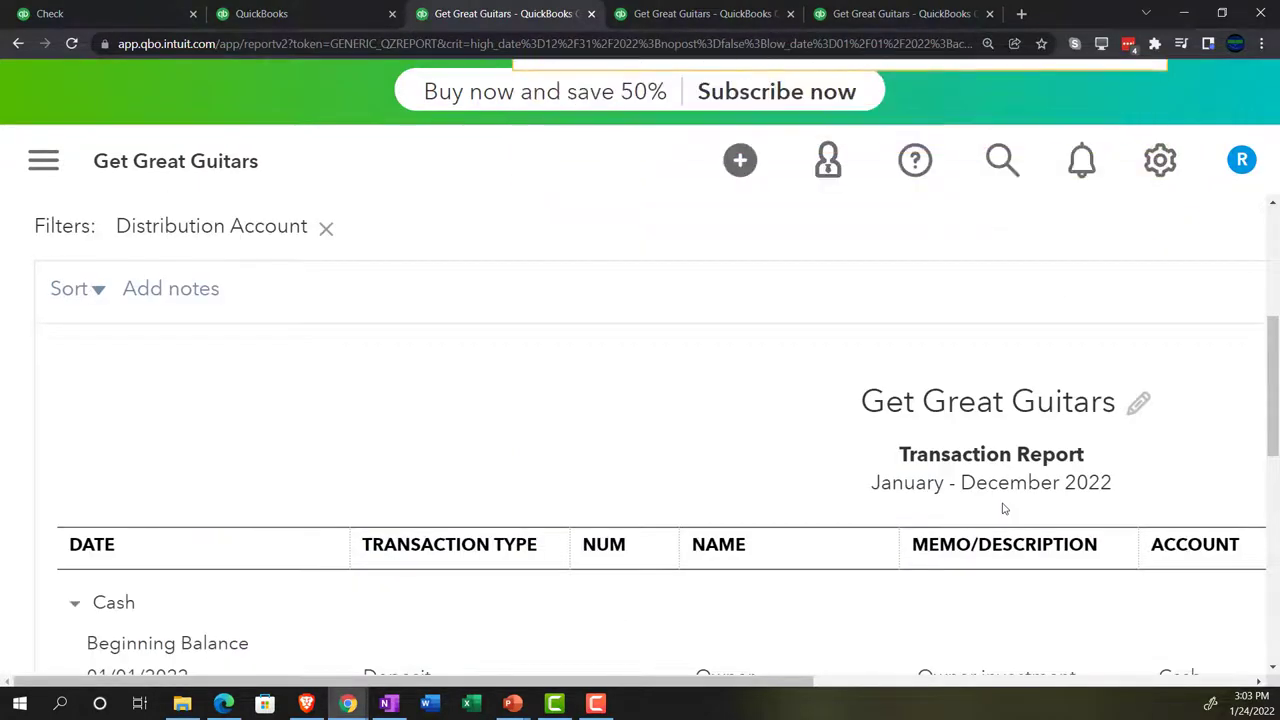
key("ctrl+minus")
key("ctrl+minus")
key("ctrl+minus")
key("ctrl+minus")
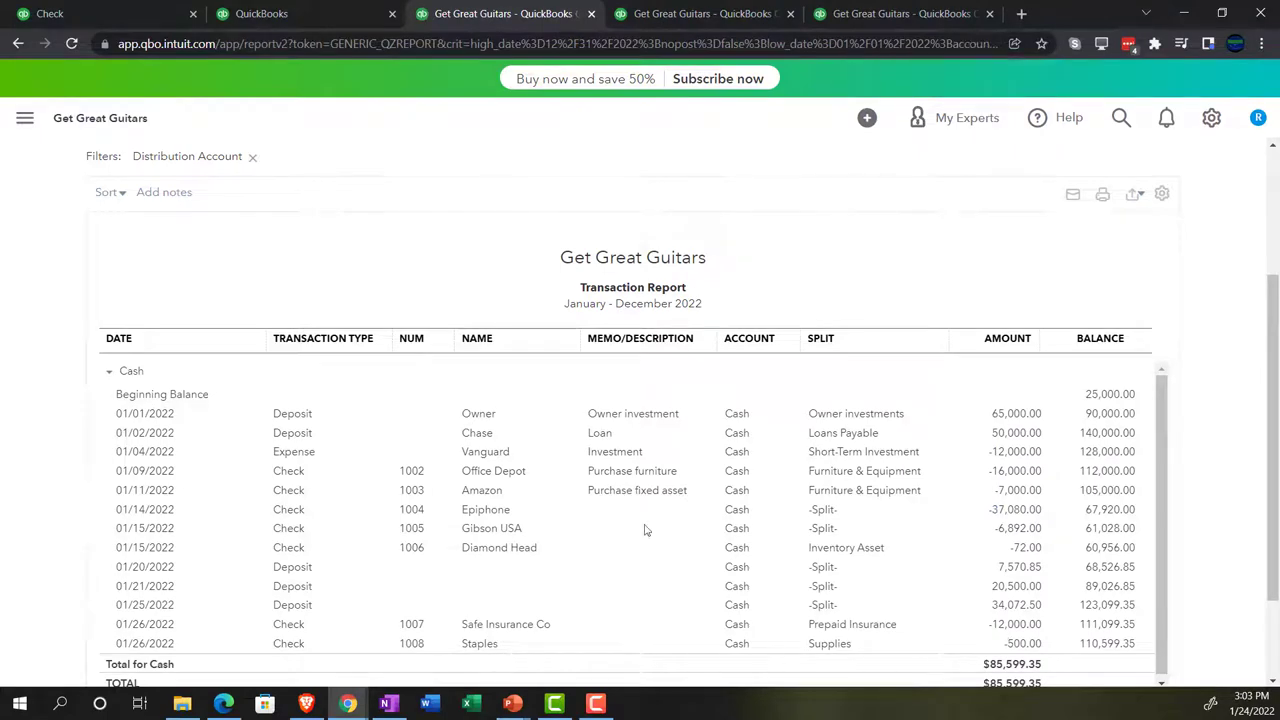
Return from the Cash transaction report to the Balance Sheet summary.
scroll(251, 413, "up", 2)
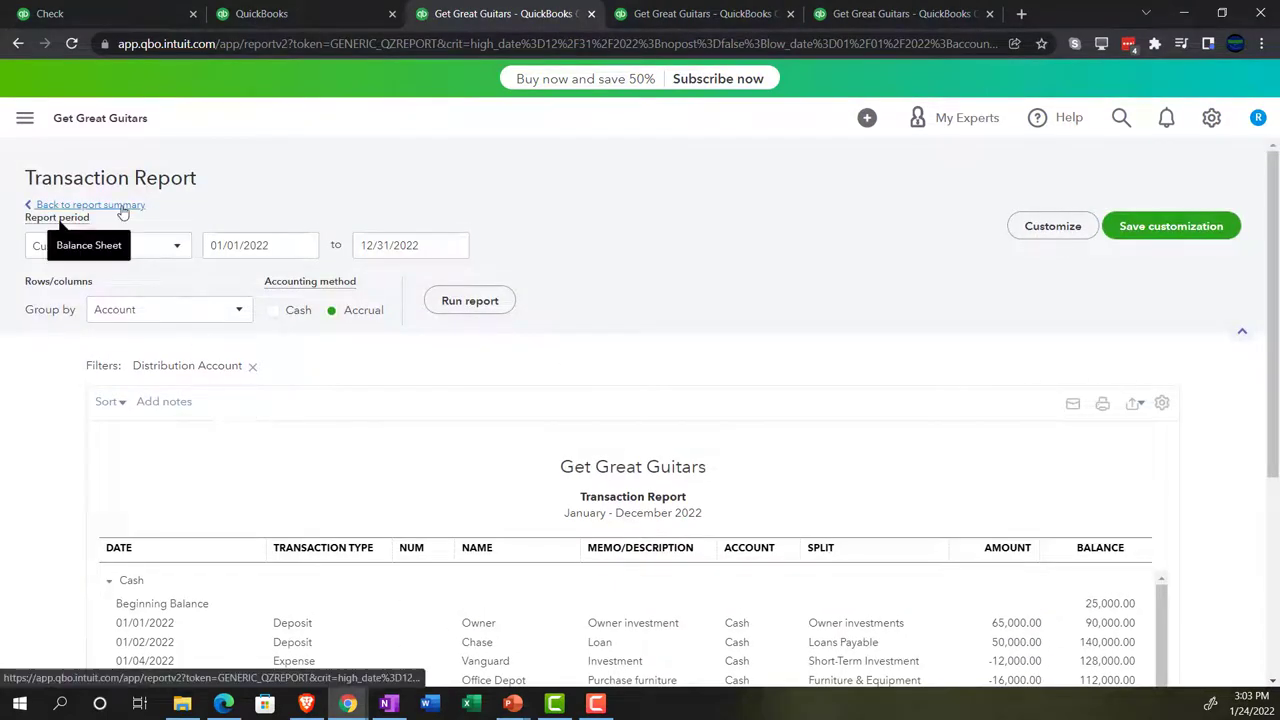
left_click(85, 205)
key("ctrl+plus")
key("ctrl+plus")
key("ctrl+plus")
key("ctrl+plus")
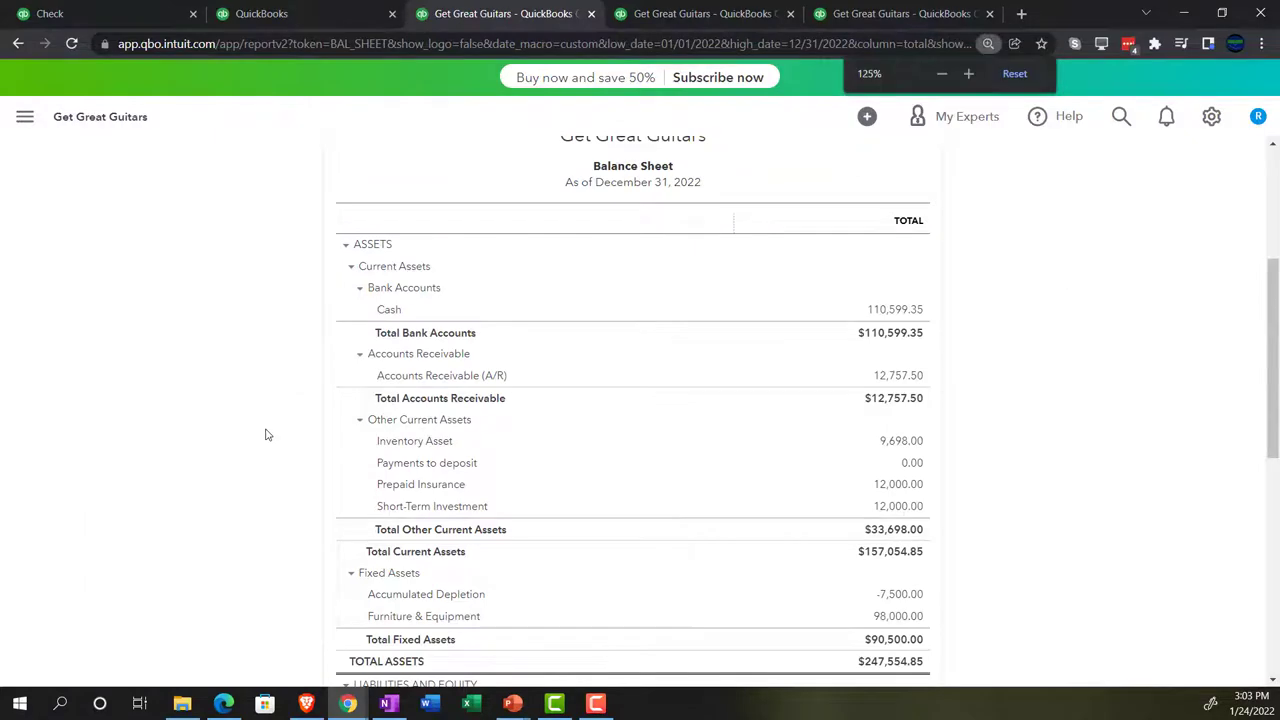
key("ctrl+plus")
key("ctrl+plus")
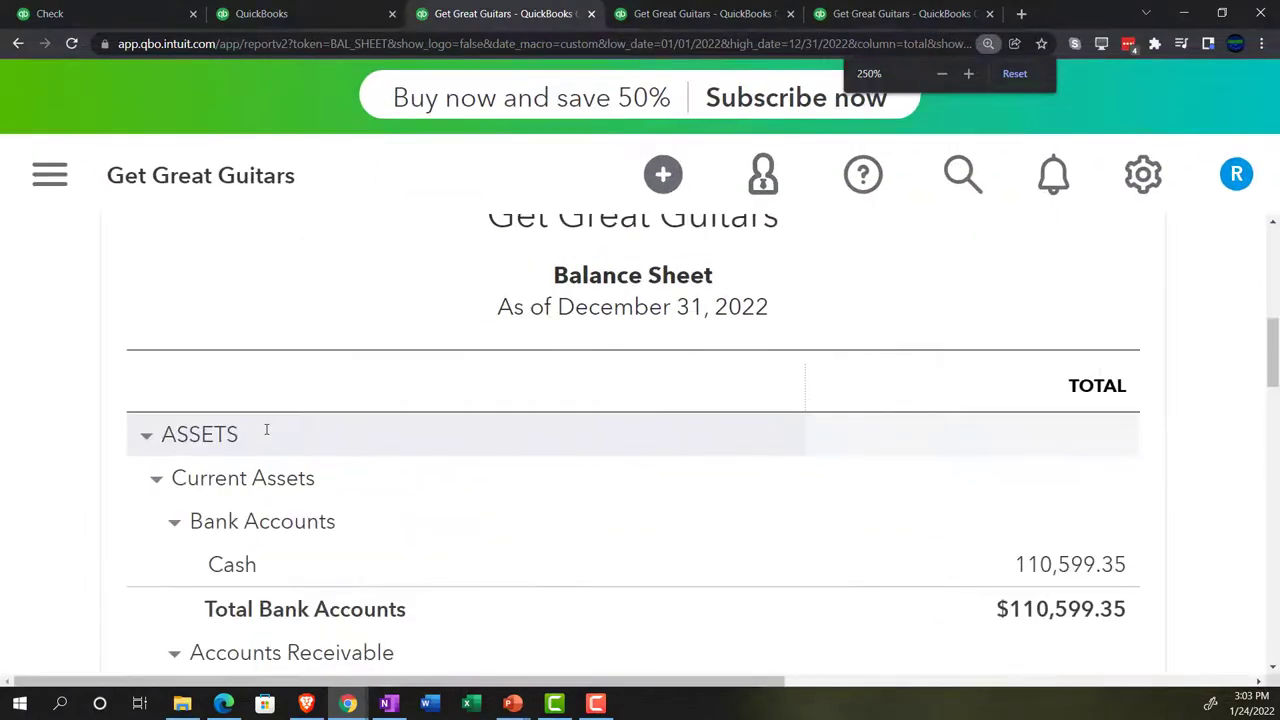
Examine the Supplies expense and net income on the January - December 2022 Profit and Loss report.
left_click(722, 13)
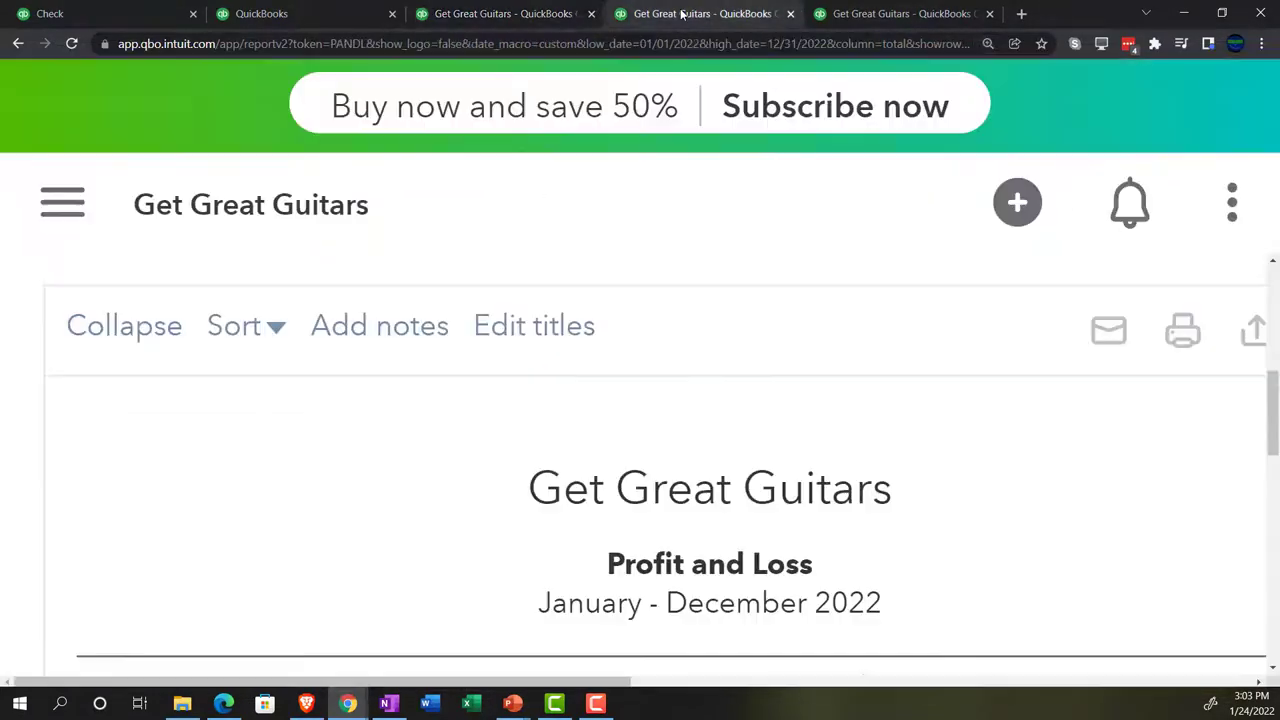
scroll(445, 440, "up", 3)
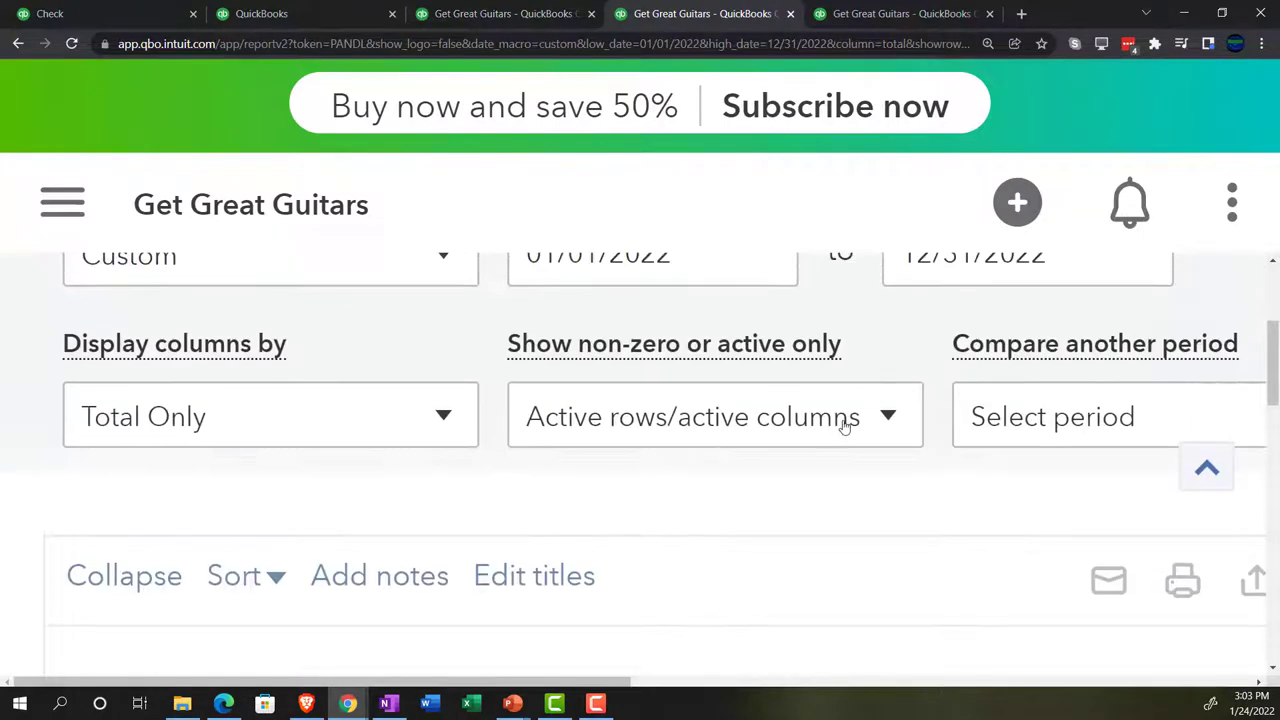
key("ctrl+minus")
key("ctrl+minus")
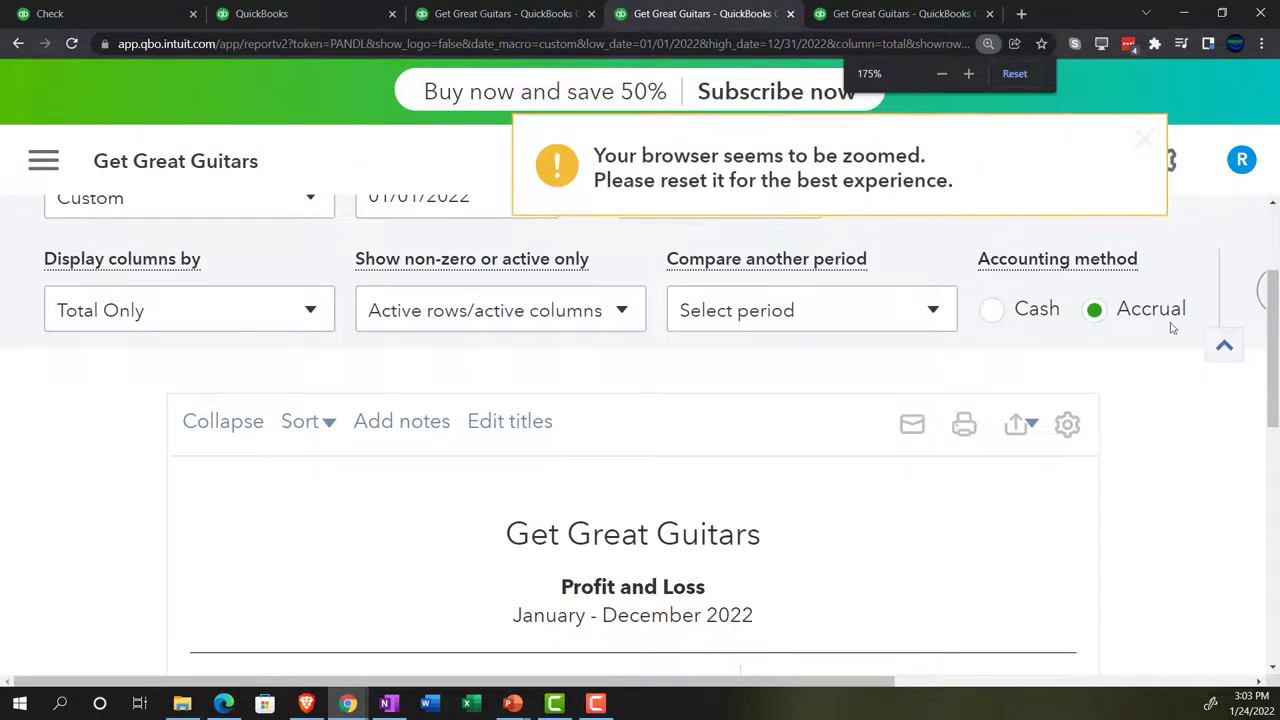
scroll(416, 450, "down", 3)
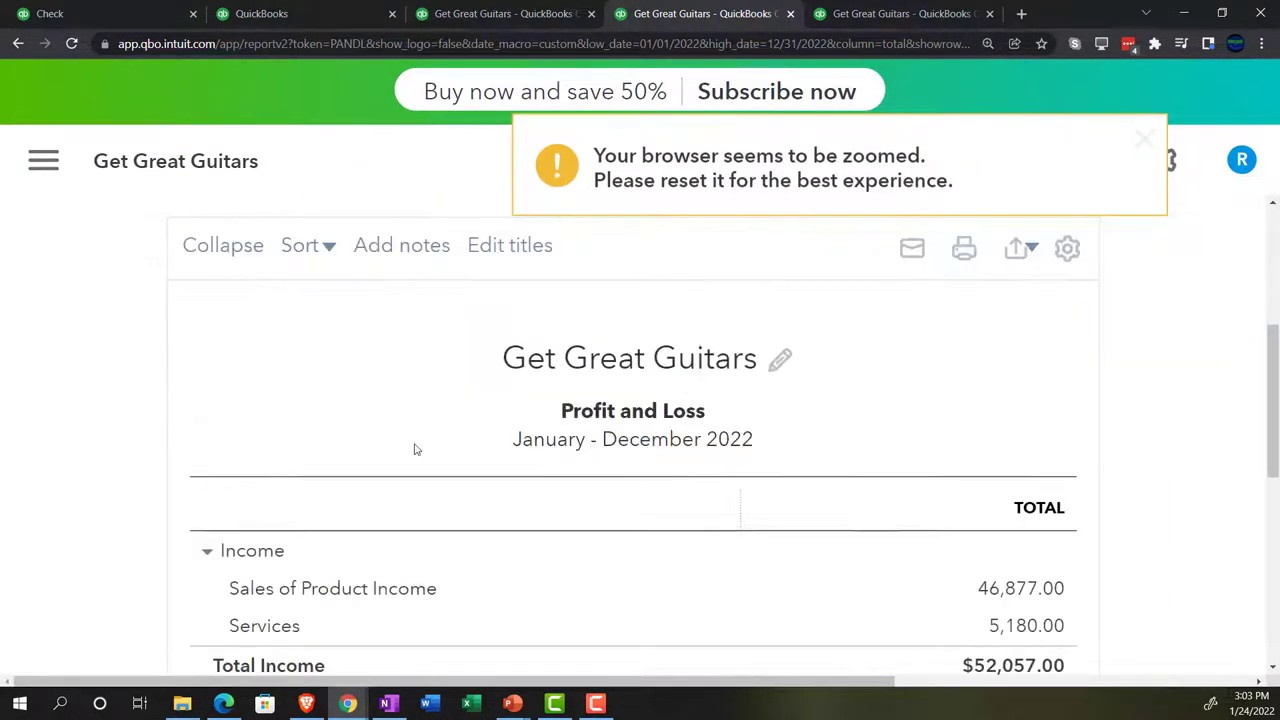
scroll(416, 452, "down", 2)
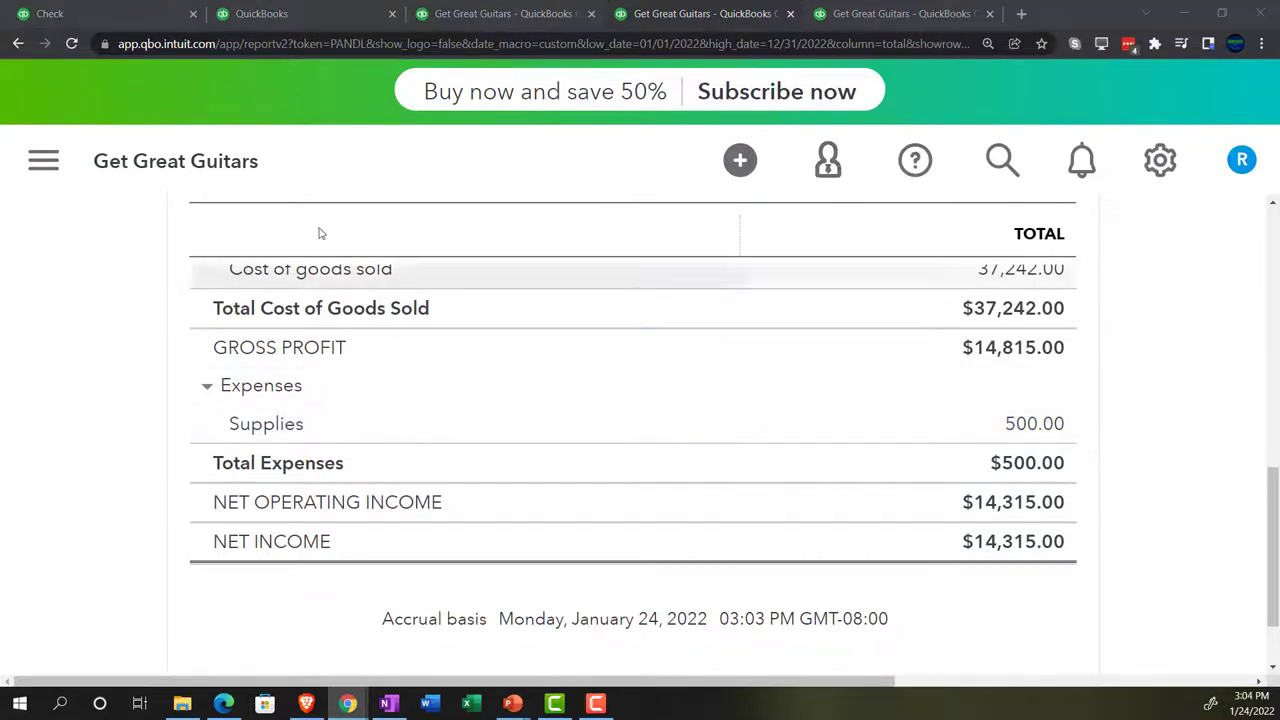
Go back to the company dashboard and open another new vendor check form.
left_click(290, 14)
key("ctrl+minus")
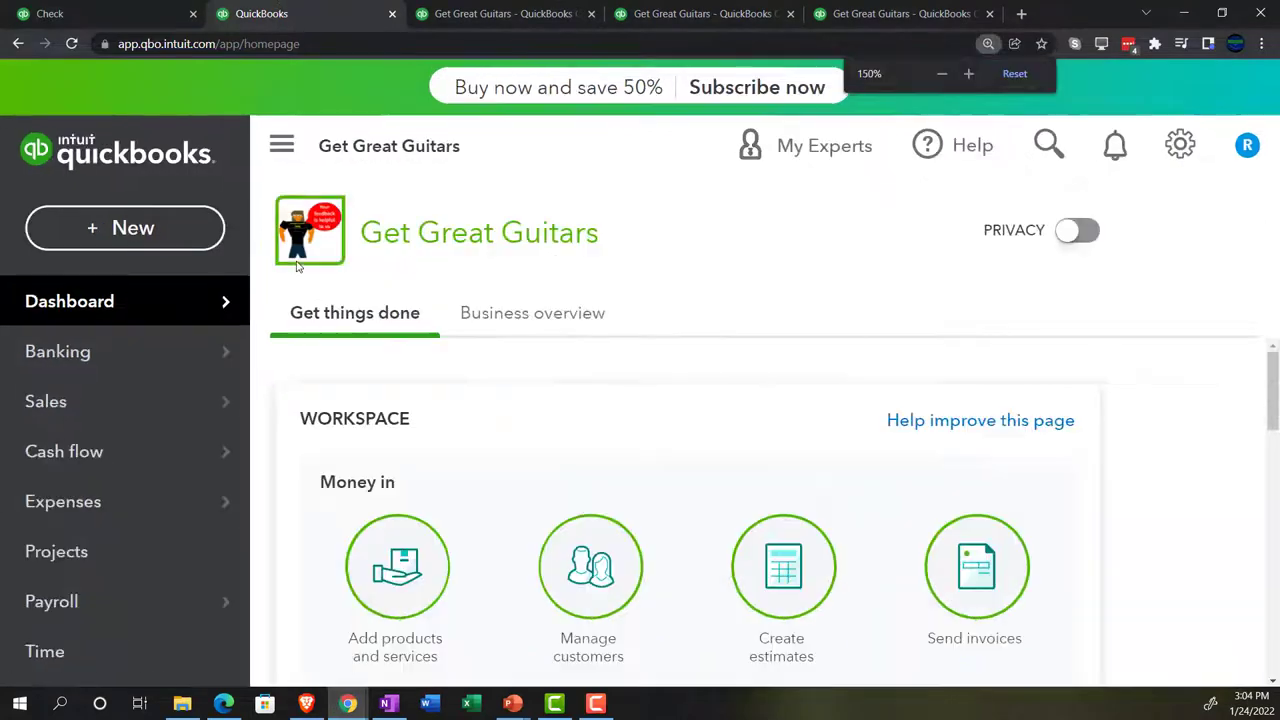
key("ctrl+minus")
key("ctrl+minus")
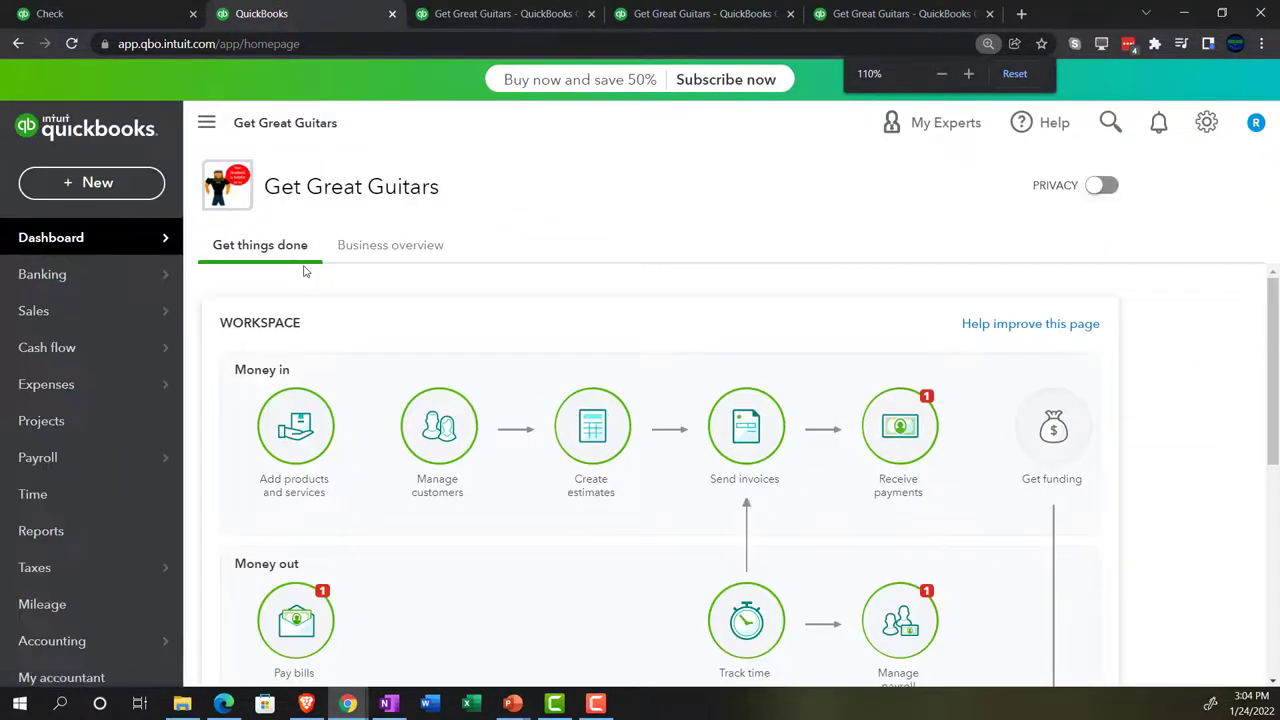
left_click(95, 184)
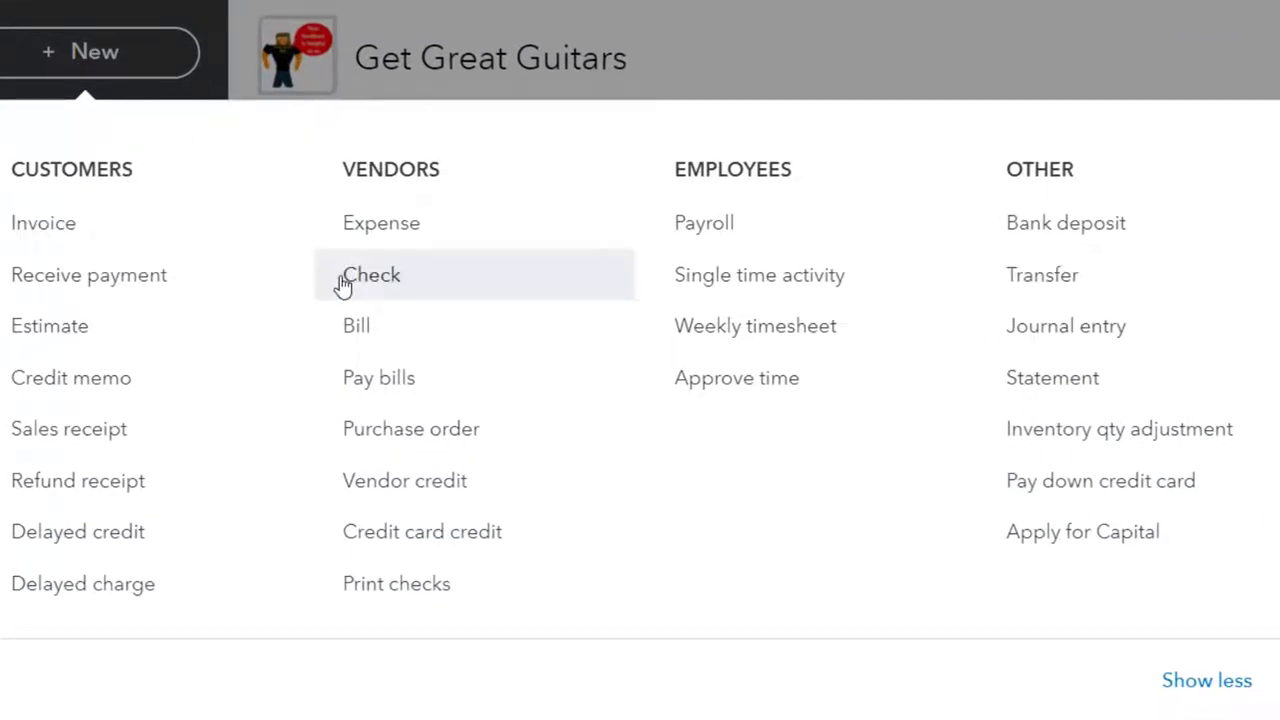
left_click(342, 282)
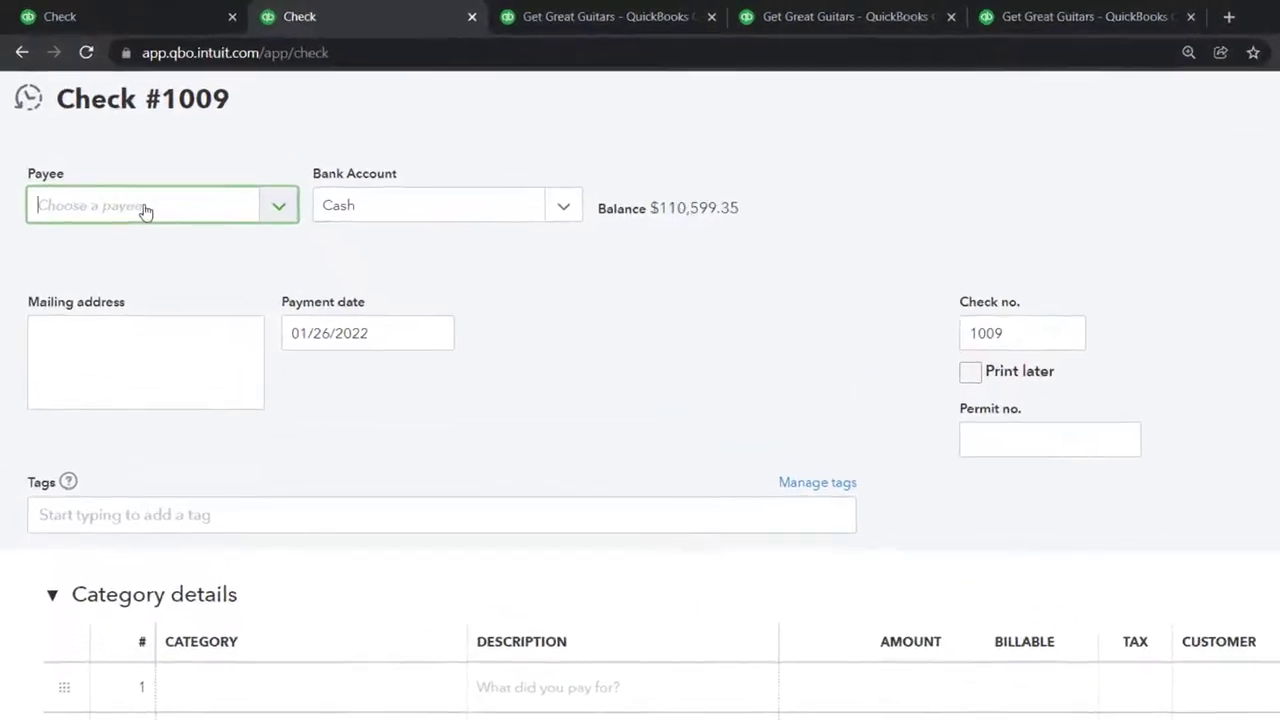
Add Edison as a new payee on the check with the type Vendor, and save the name.
left_click(145, 209)
type("Ed")
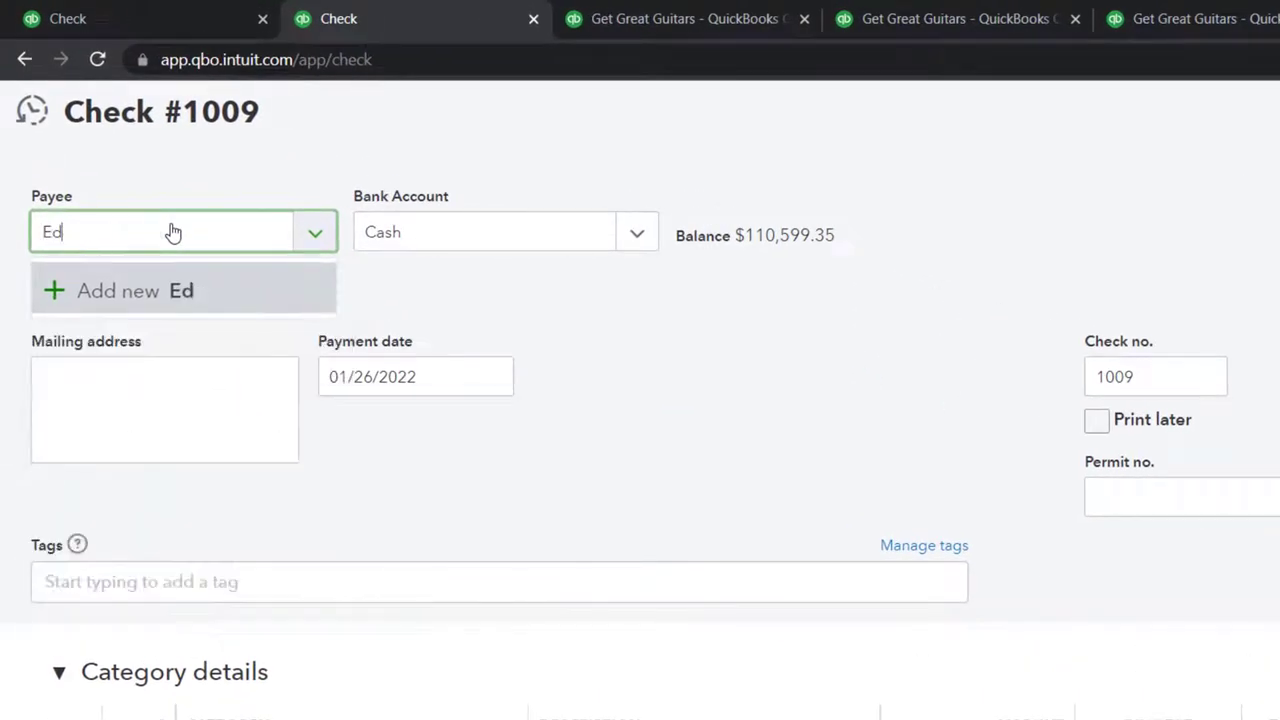
type("ison")
key("Return")
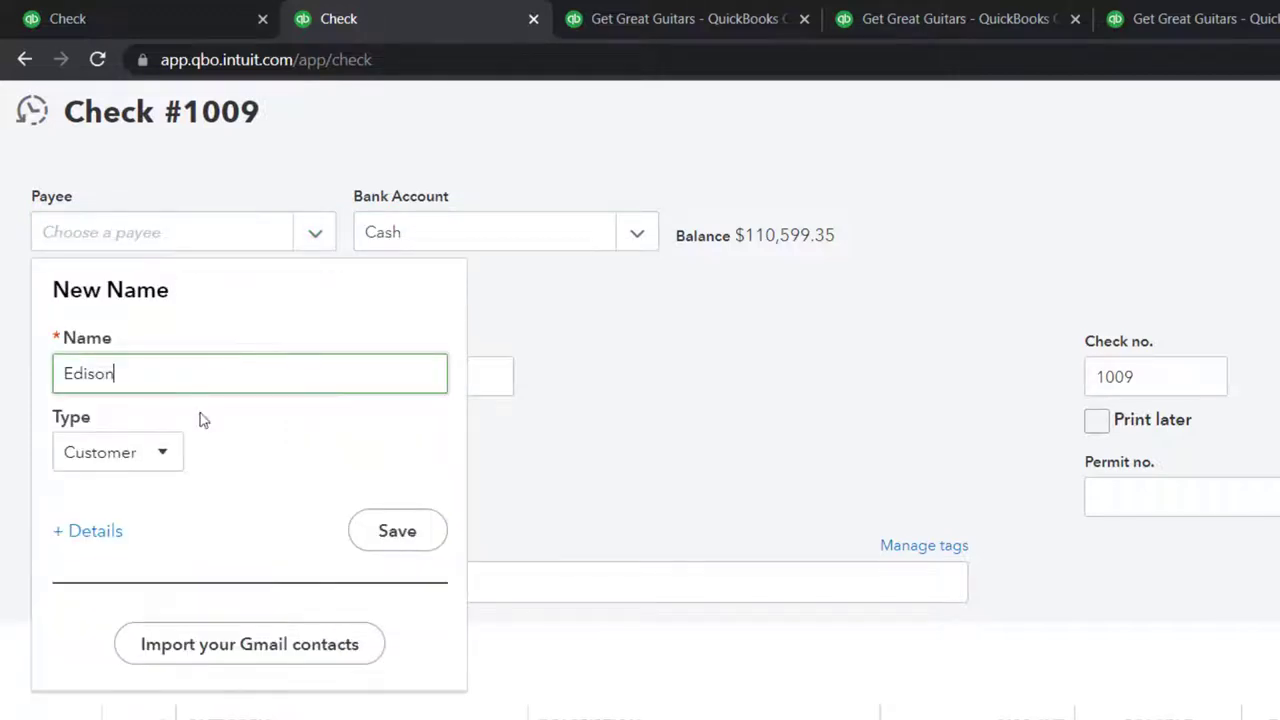
left_click(168, 455)
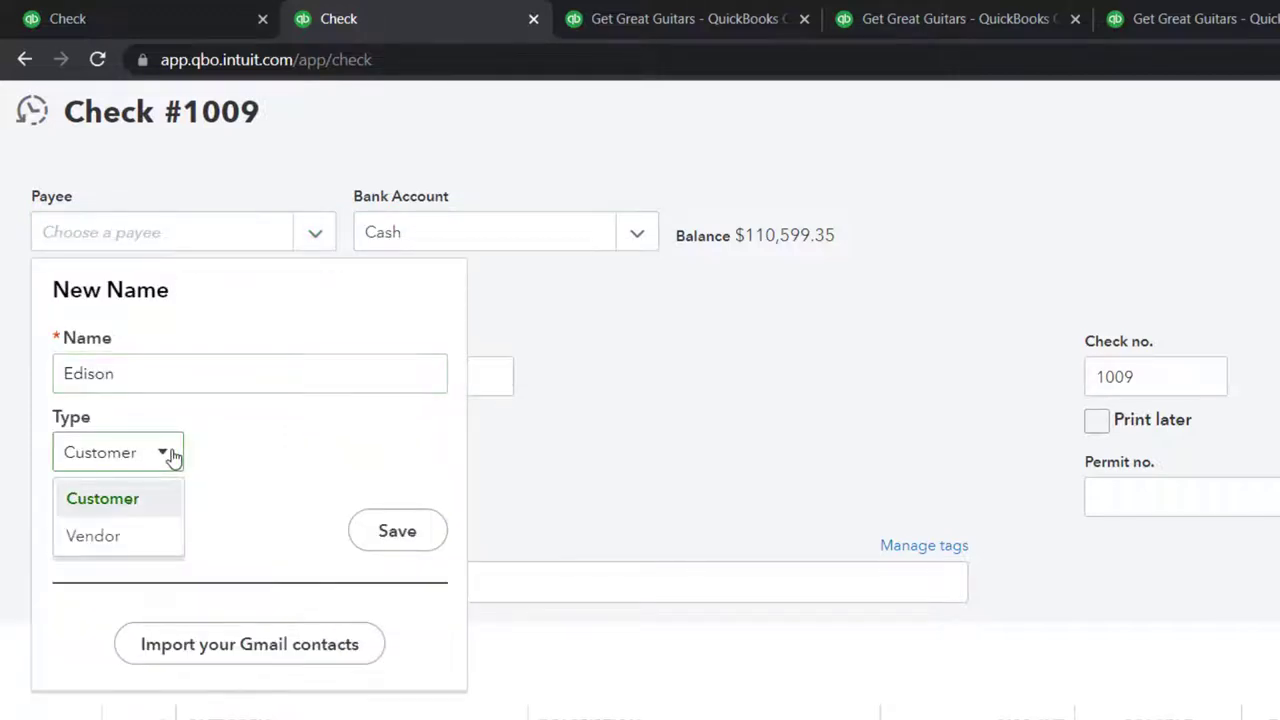
left_click(125, 540)
left_click(405, 536)
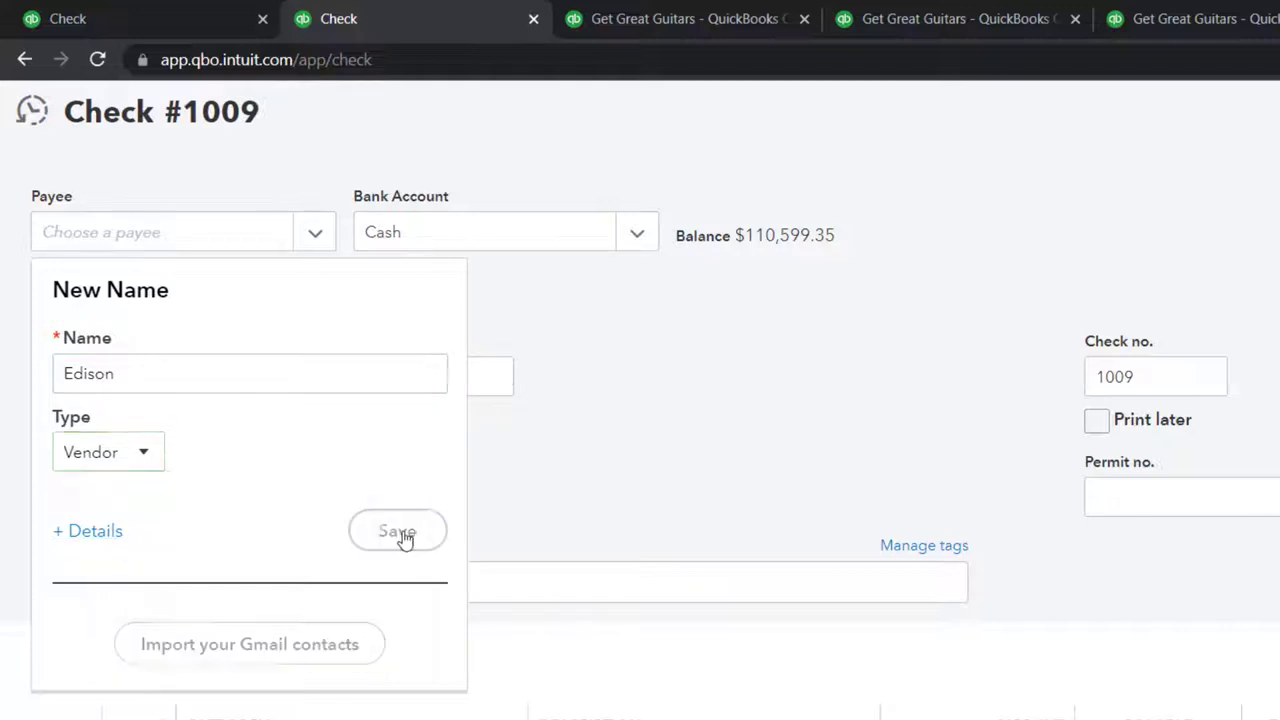
key("Tab")
key("Tab")
key("Tab")
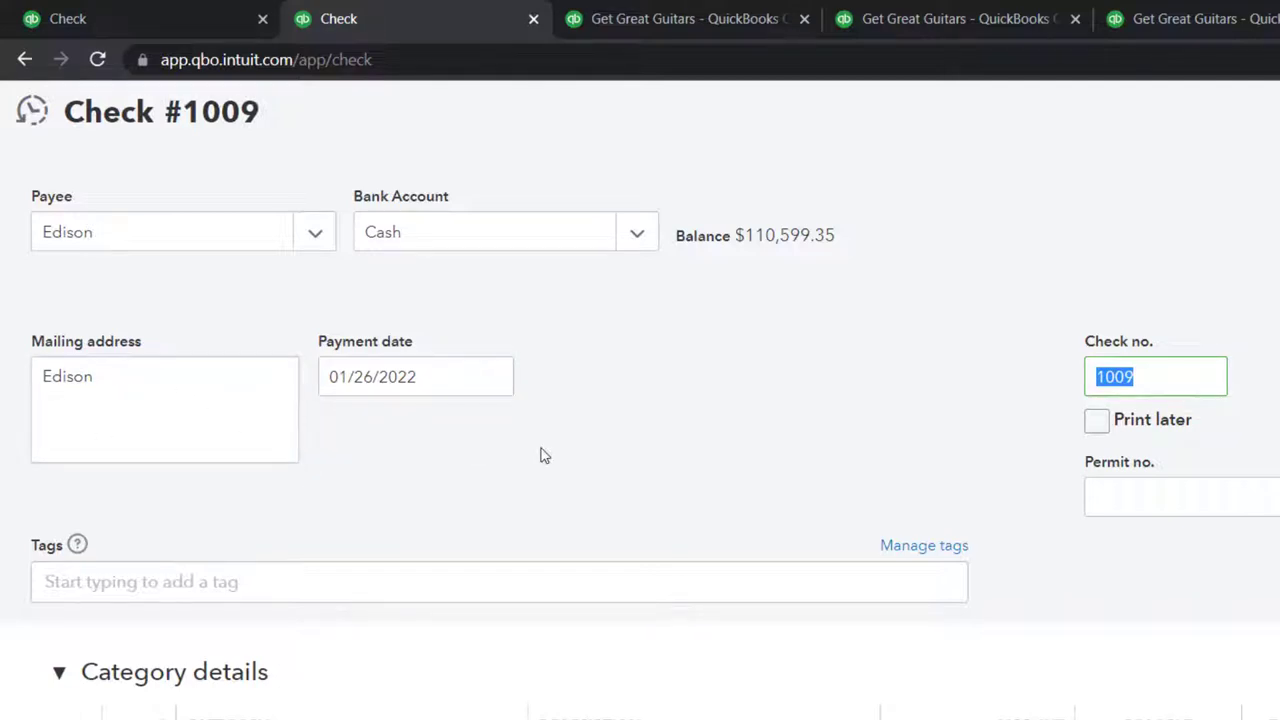
Assign the parent Utilities expense account as the category of the check's first line.
scroll(540, 455, "down", 1)
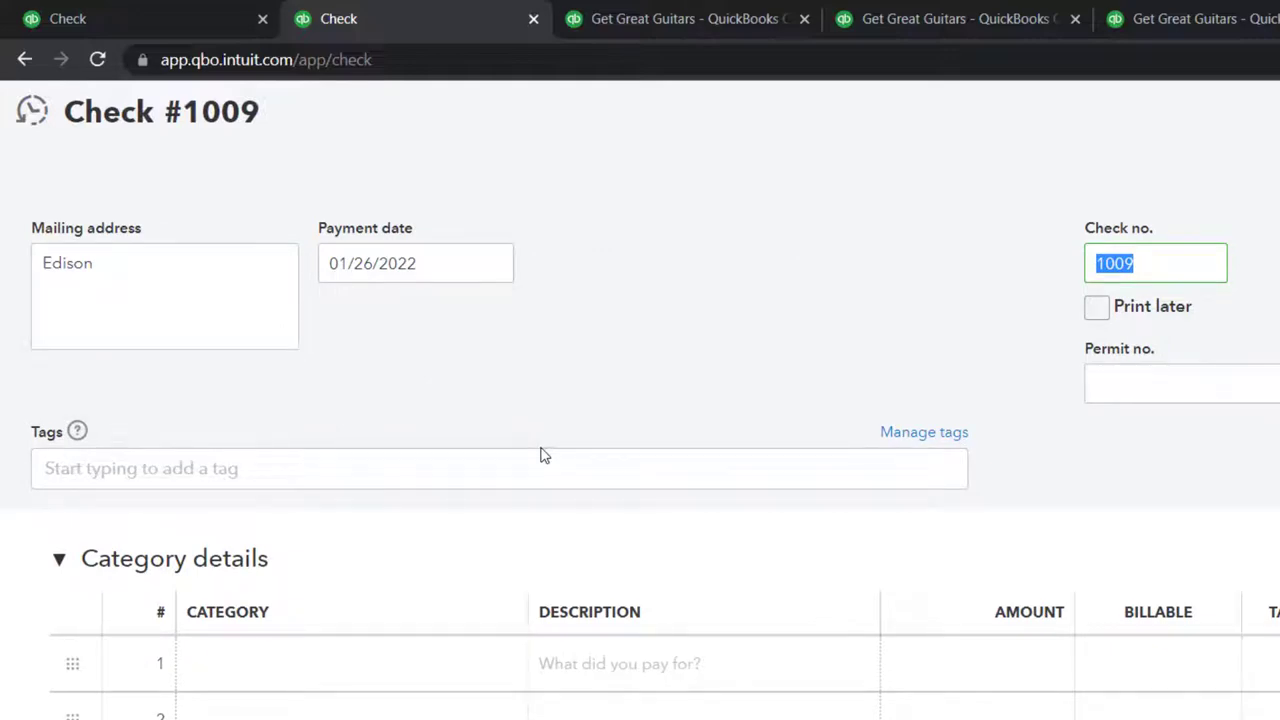
scroll(540, 455, "down", 1)
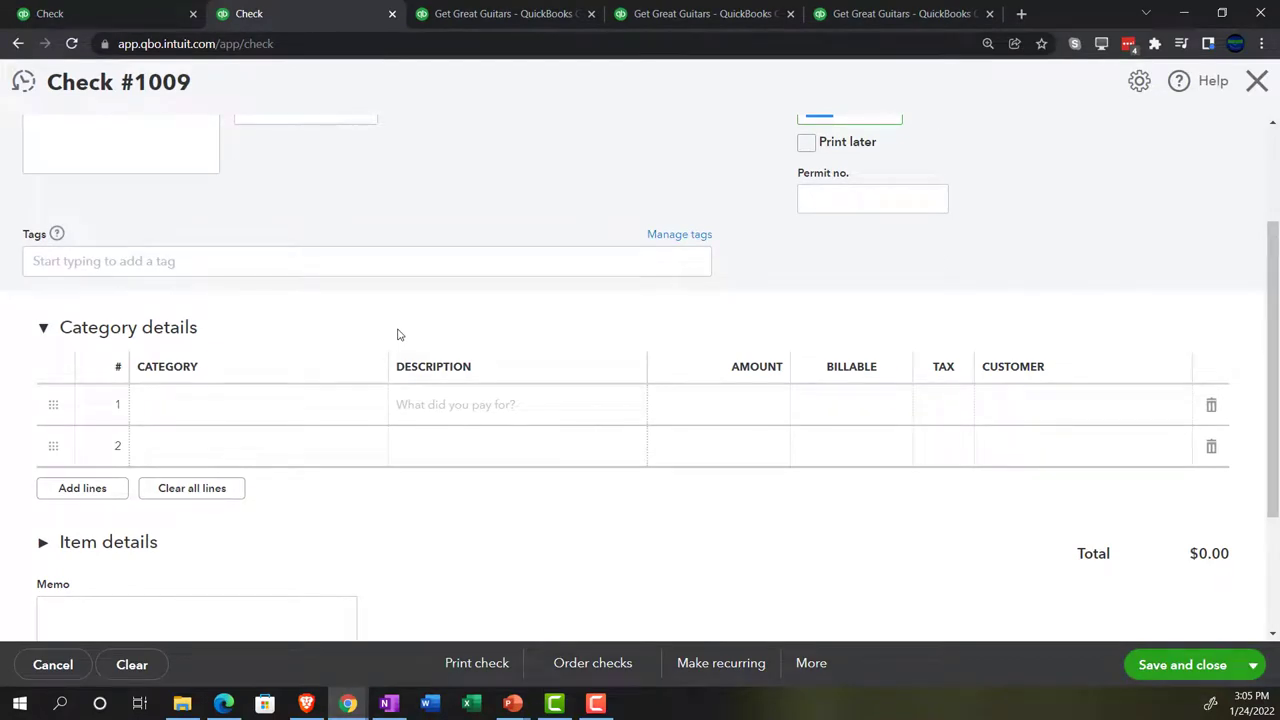
left_click(201, 408)
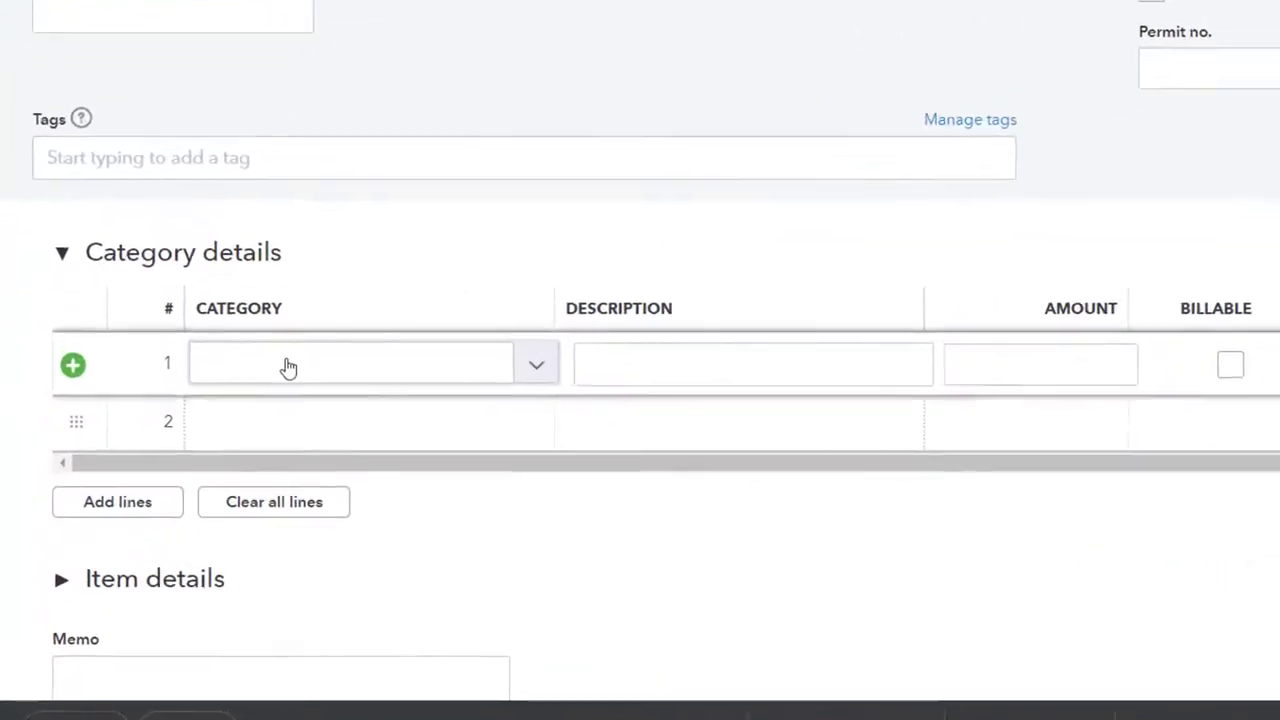
left_click(201, 408)
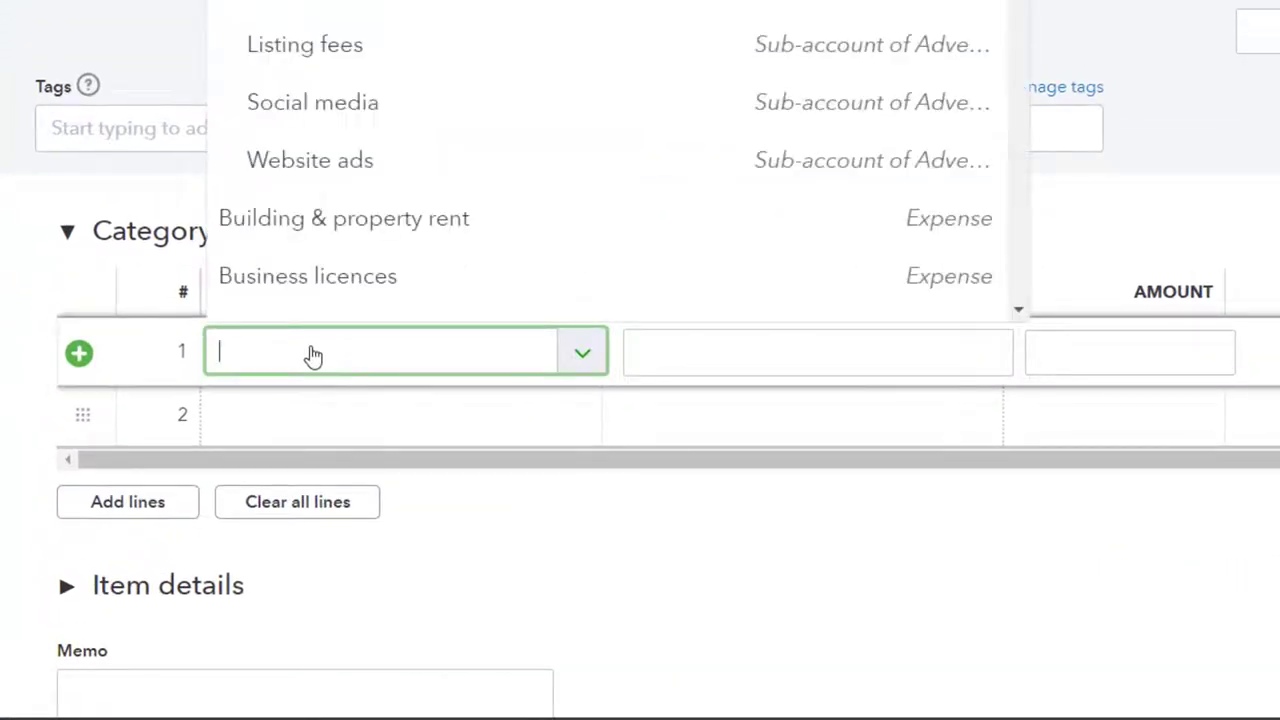
type("Ele")
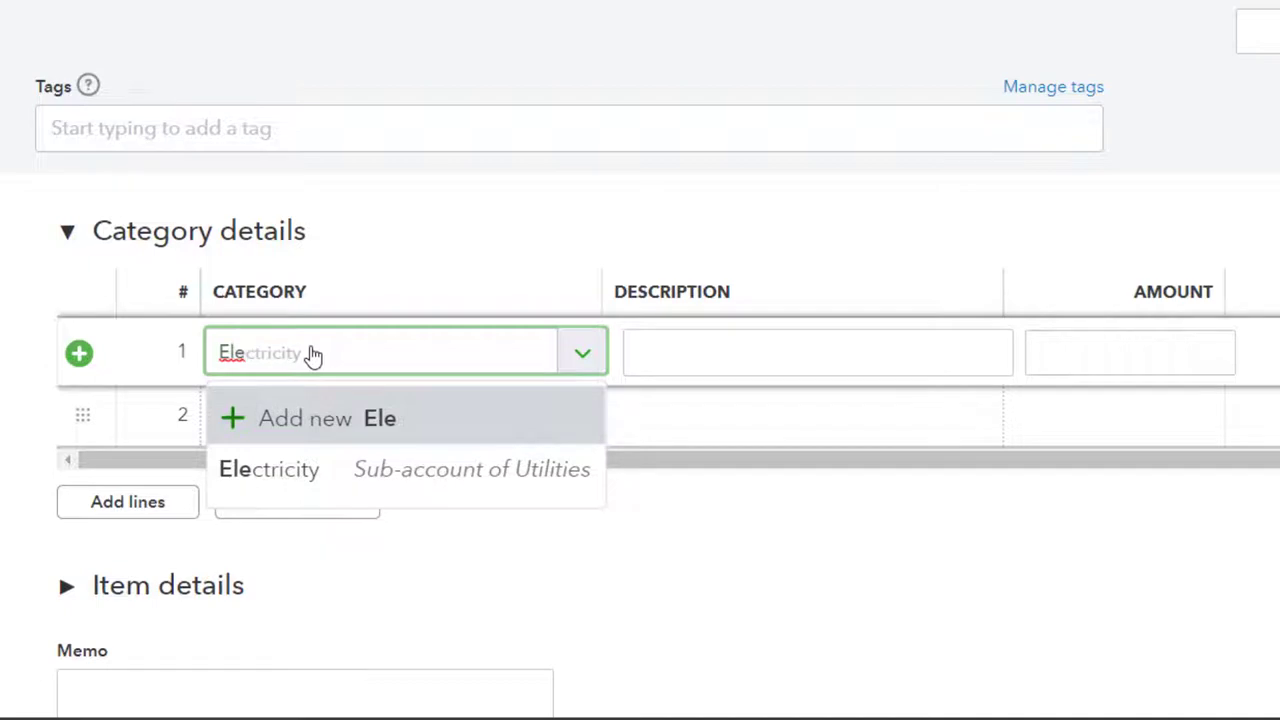
key("BackSpace")
key("BackSpace")
key("BackSpace")
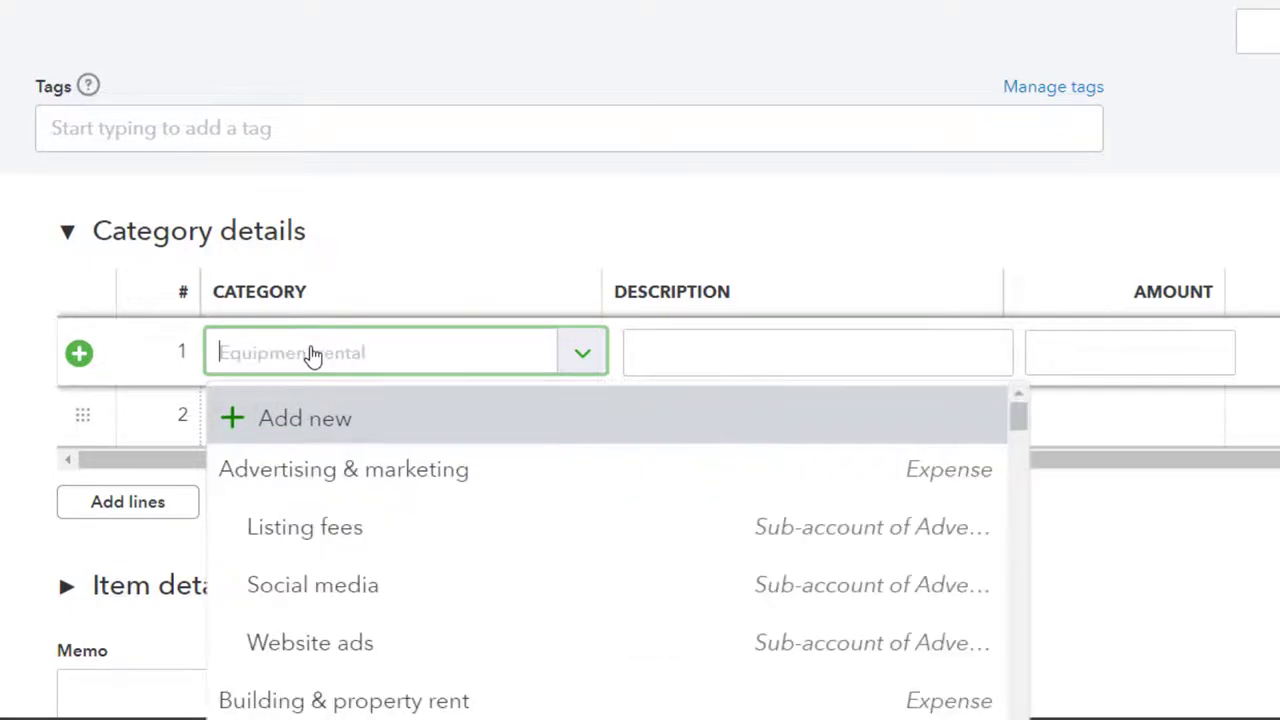
type("Ut")
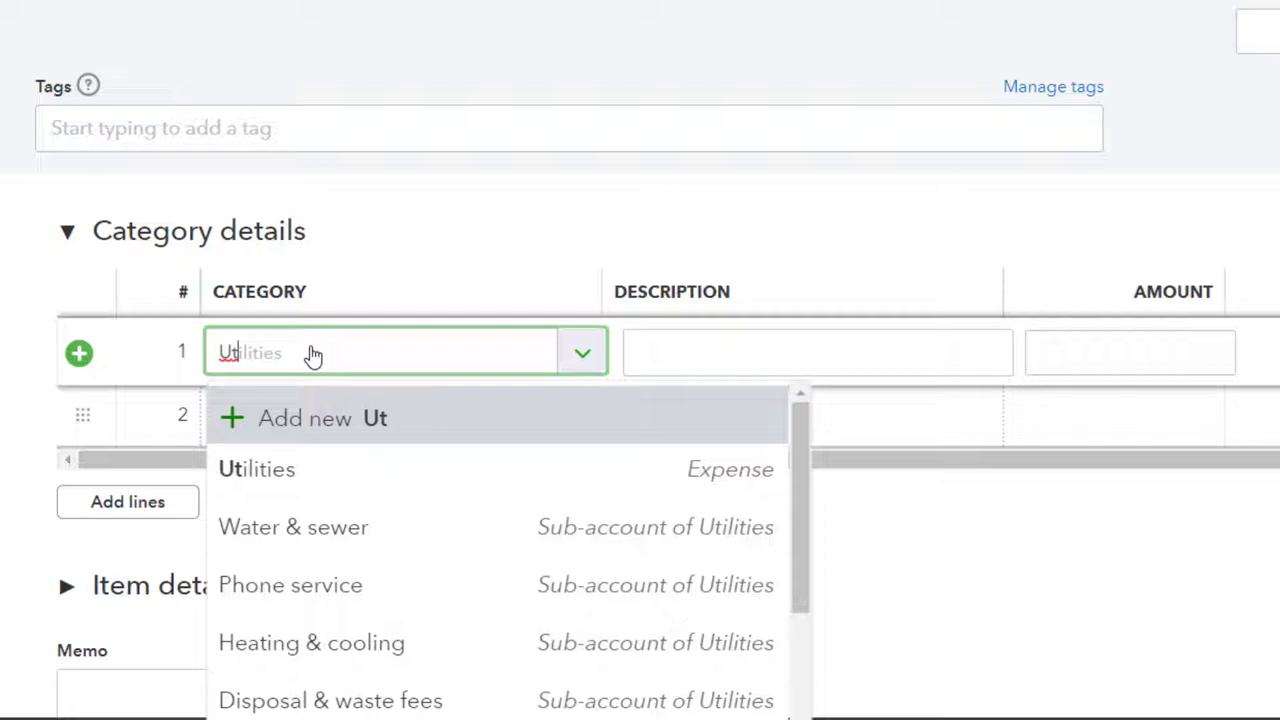
left_click(289, 469)
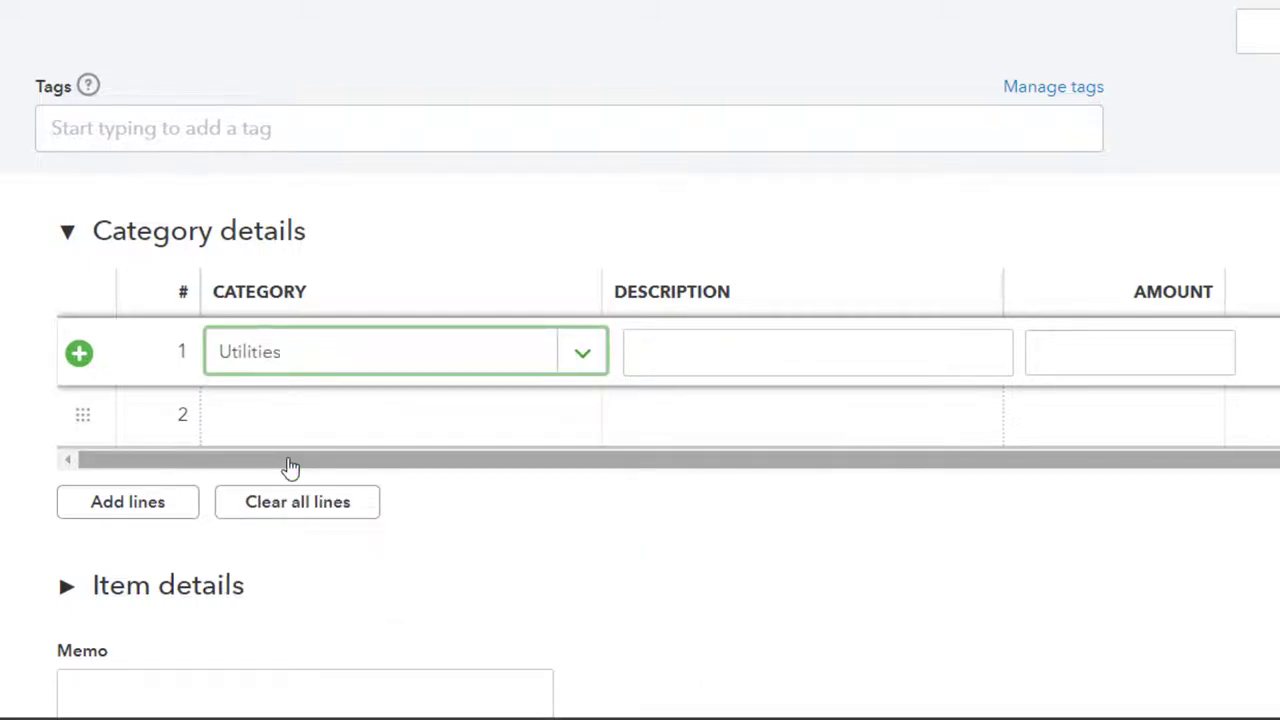
Set the Utilities line's amount to 620, then save and close the check.
key("Tab")
key("Tab")
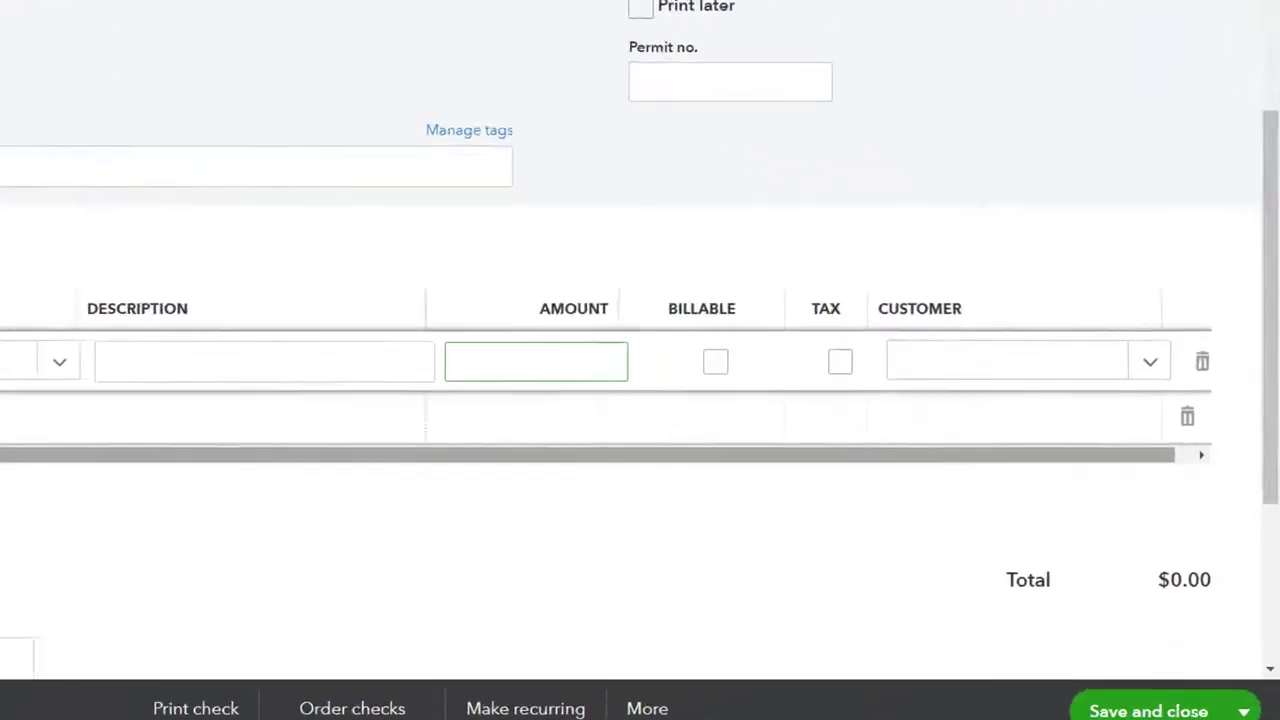
type("620")
key("Tab")
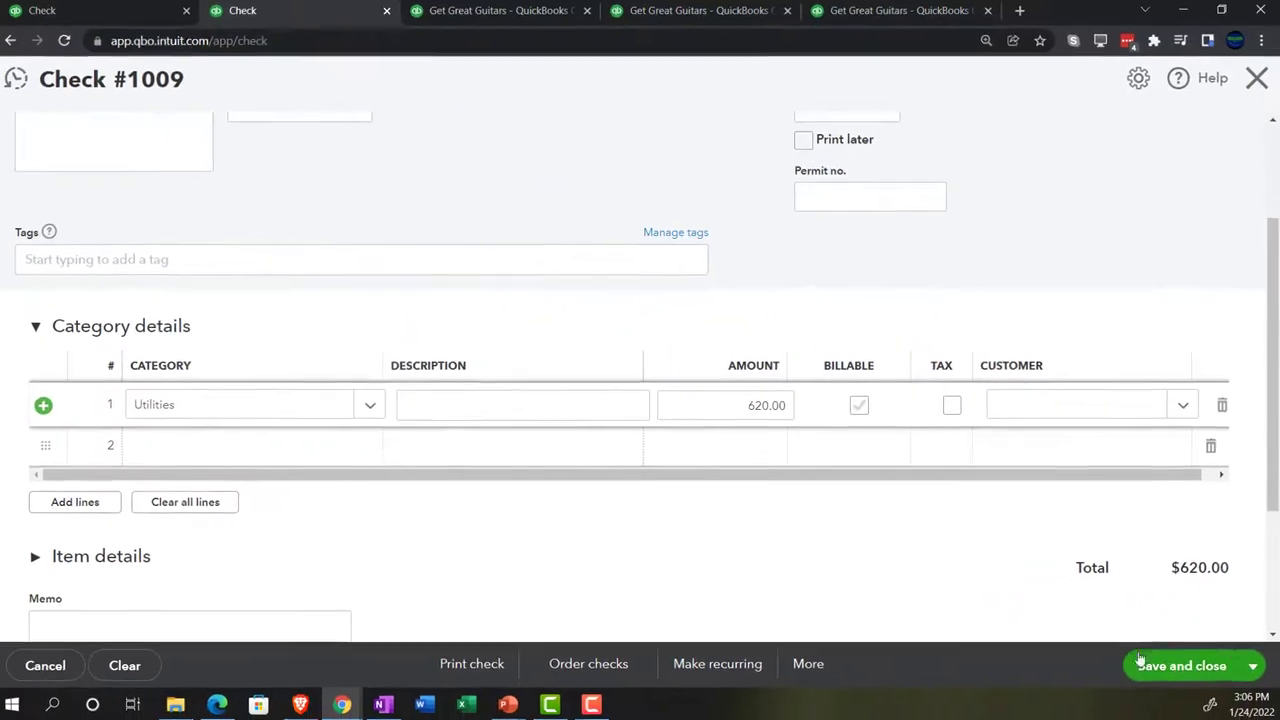
left_click(1167, 668)
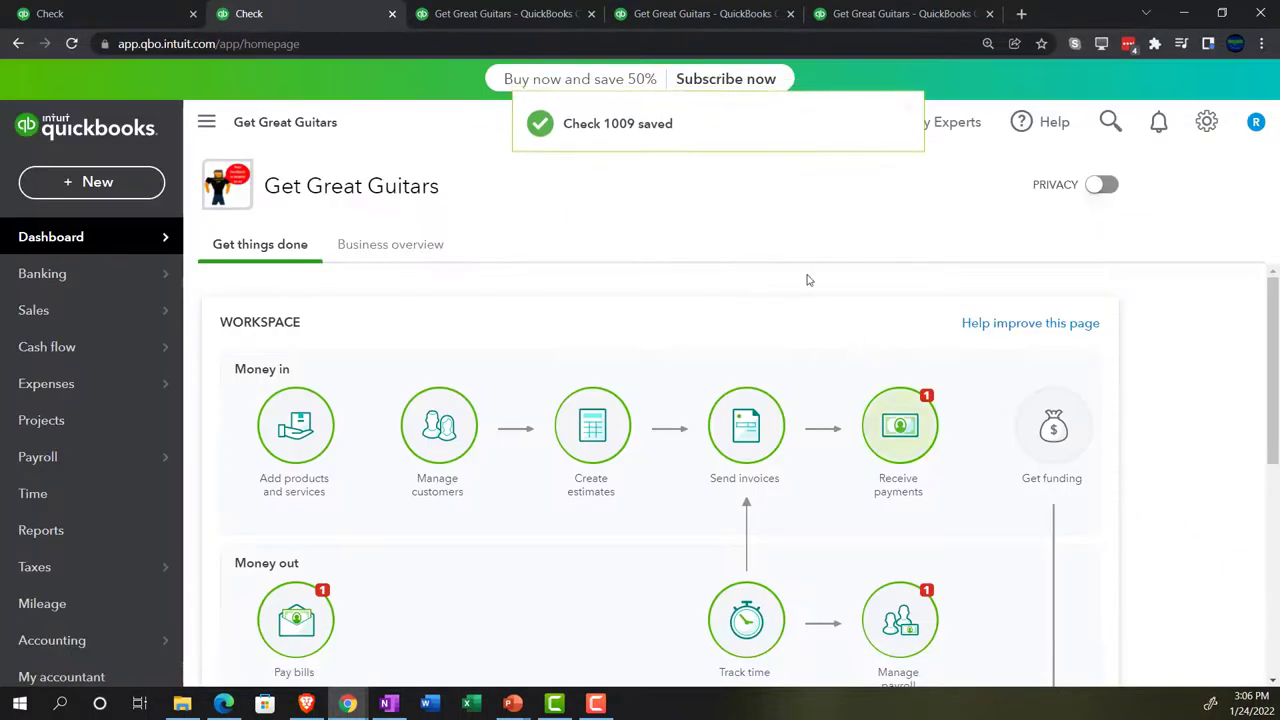
Return to the Balance Sheet and open the transaction detail behind its Cash amount.
left_click(491, 13)
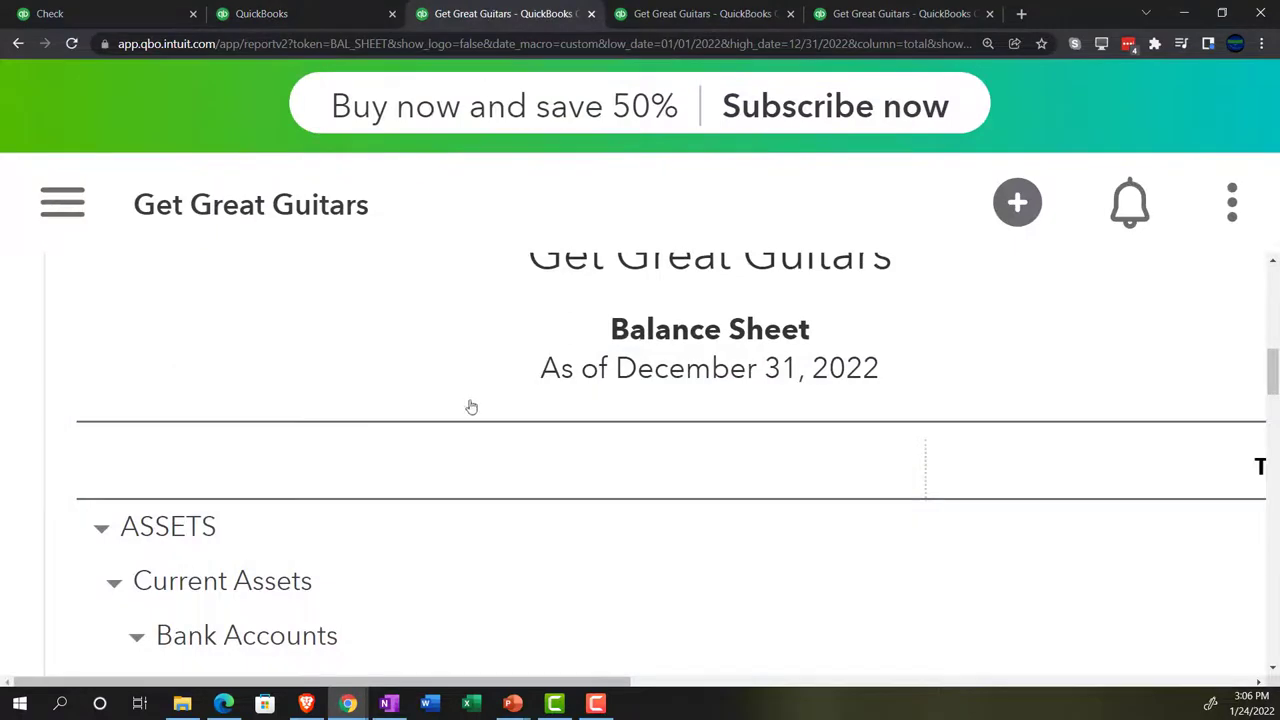
key("ctrl+plus")
key("ctrl+plus")
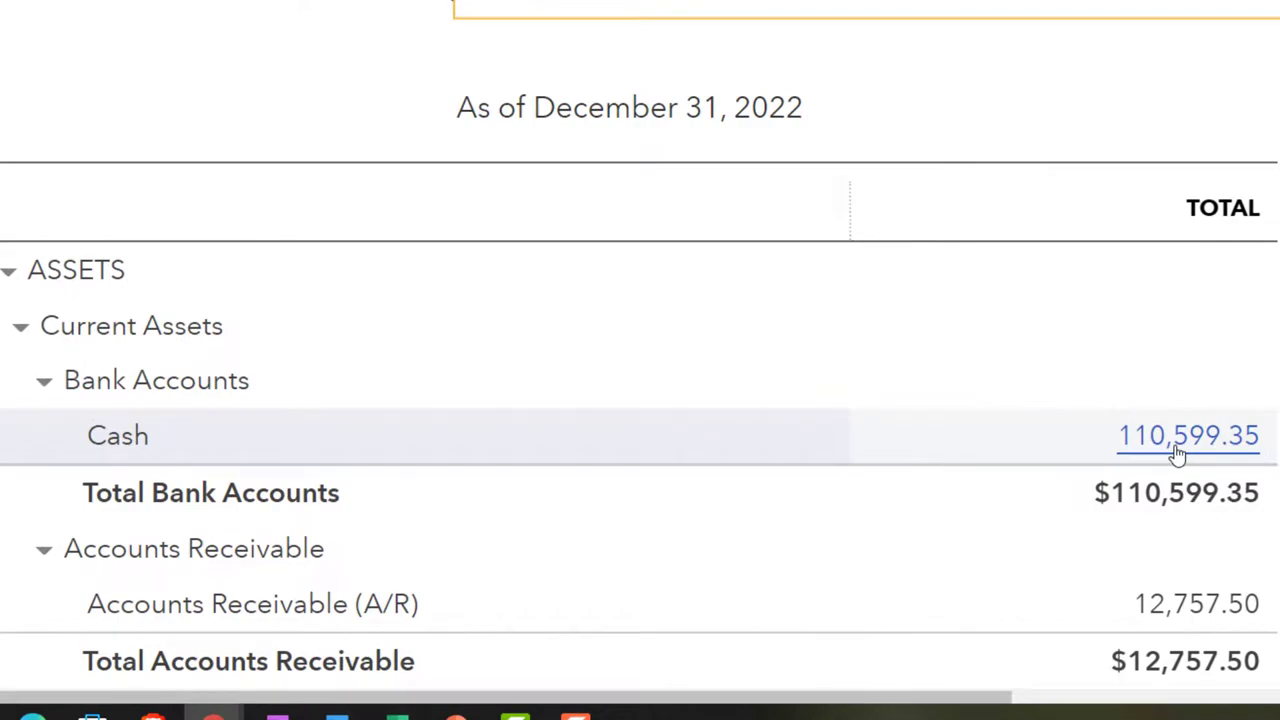
left_click(1177, 447)
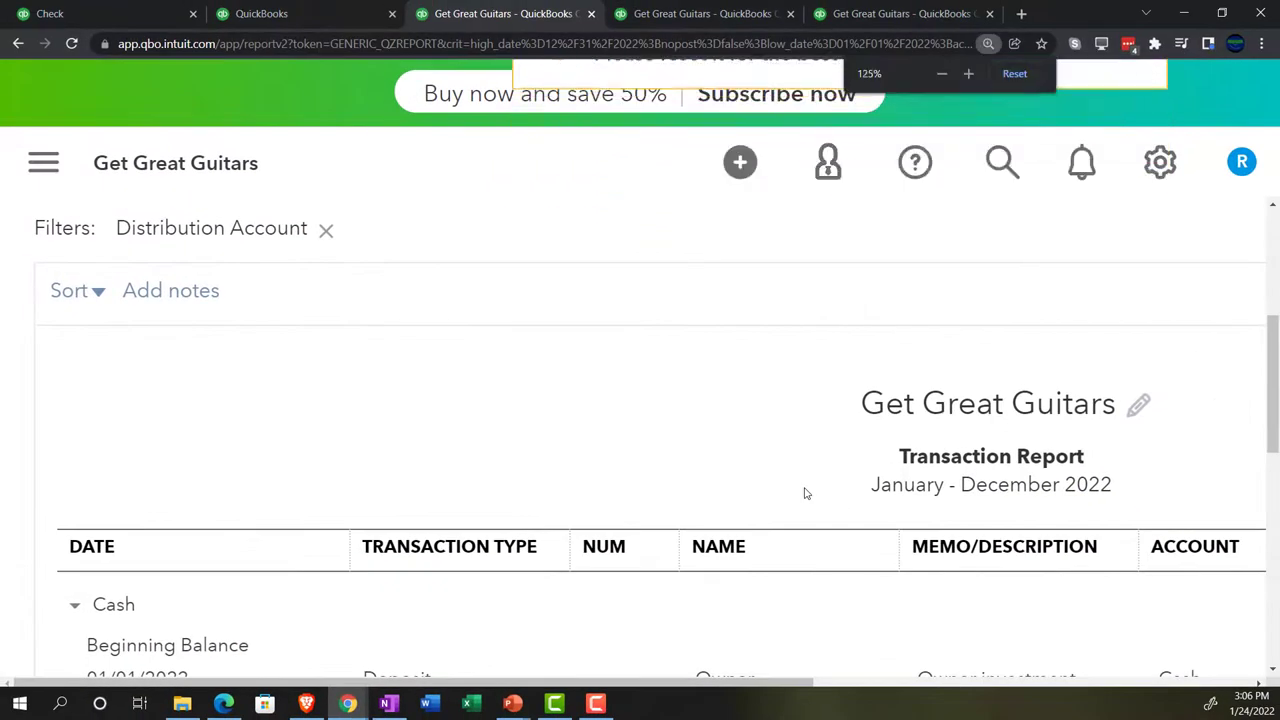
Examine the 2022 transactions and running balance of the Cash account, and return to the Balance Sheet summary.
key("ctrl+minus")
key("ctrl+minus")
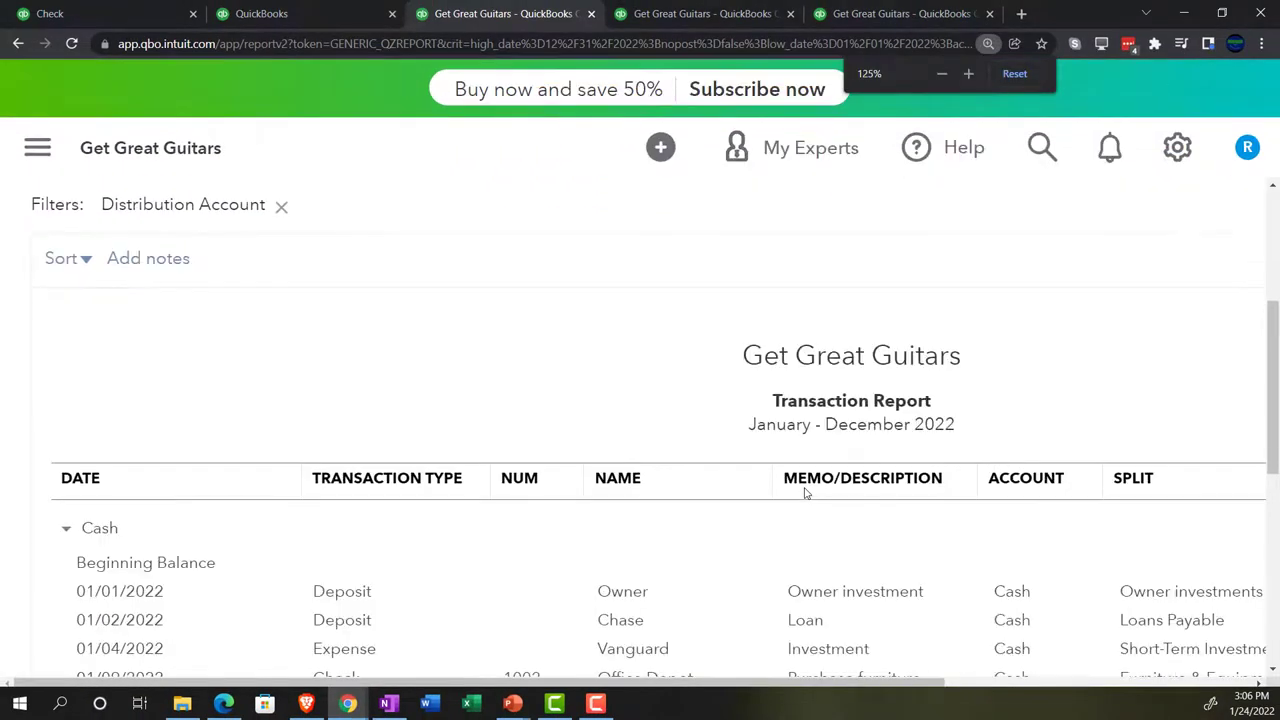
scroll(805, 492, "down", 2)
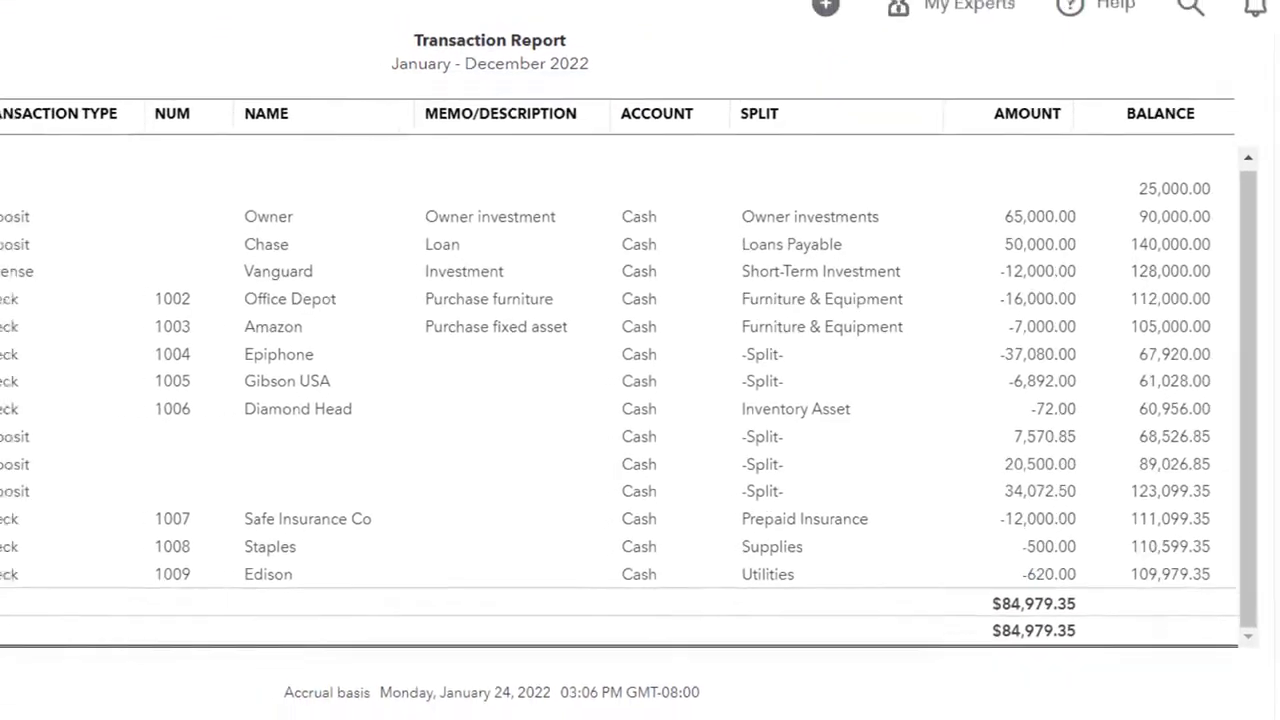
scroll(245, 481, "up", 2)
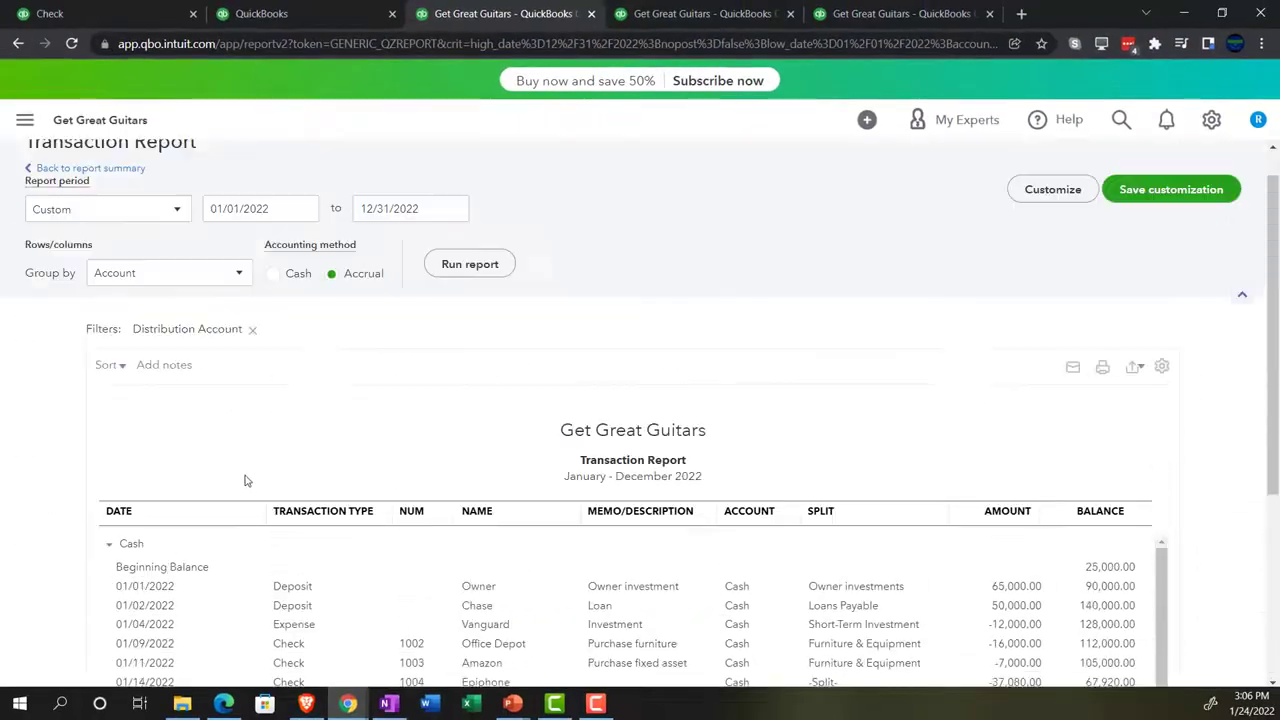
scroll(245, 481, "up", 1)
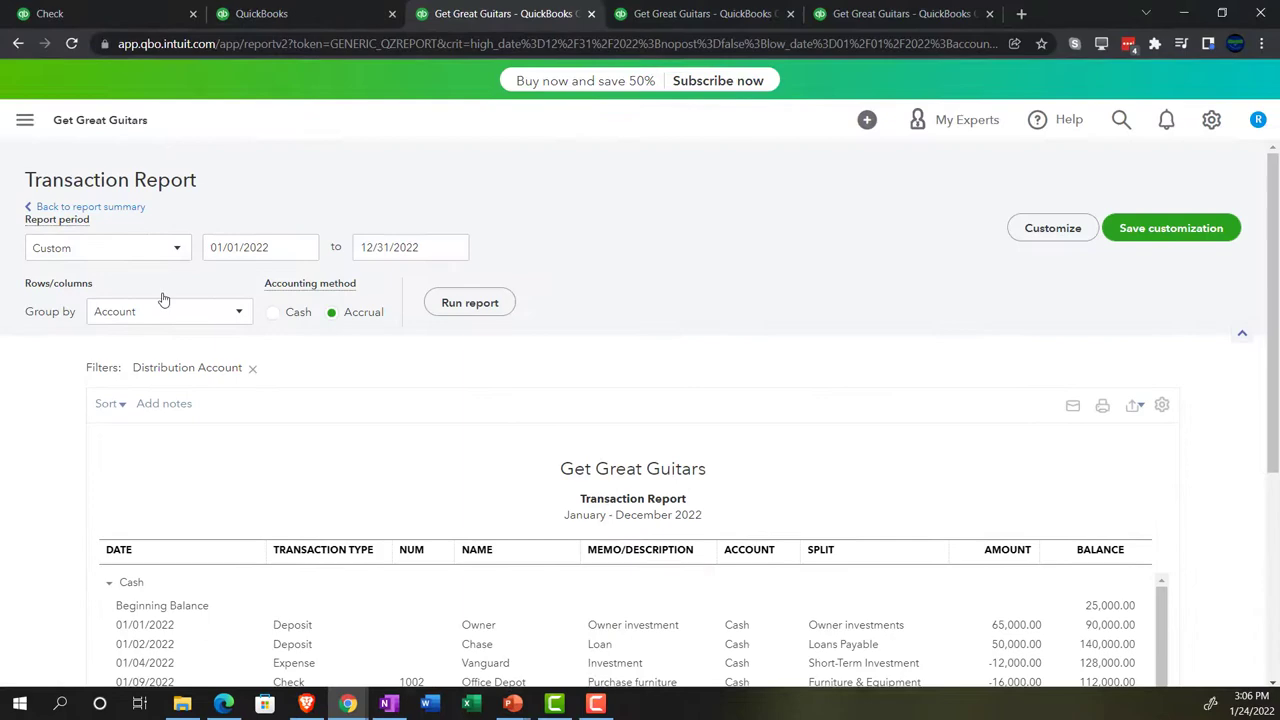
left_click(100, 205)
key("ctrl+plus")
key("ctrl+plus")
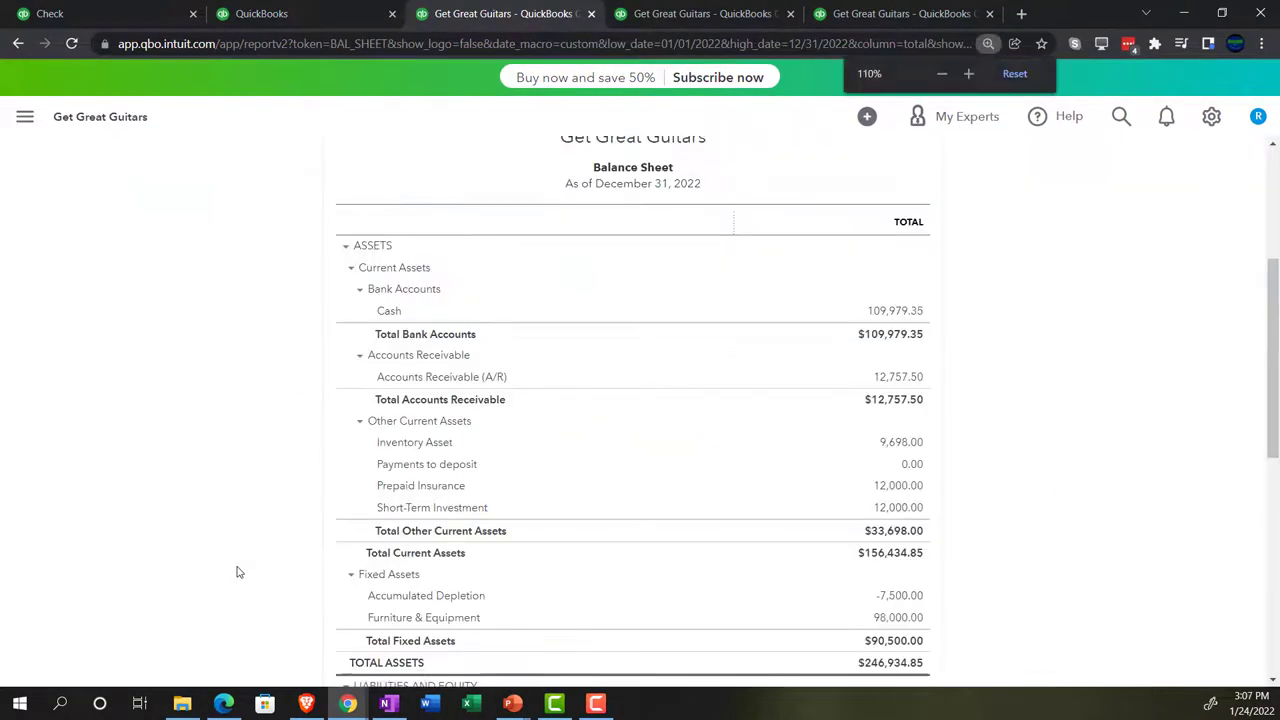
key("ctrl+plus")
key("ctrl+plus")
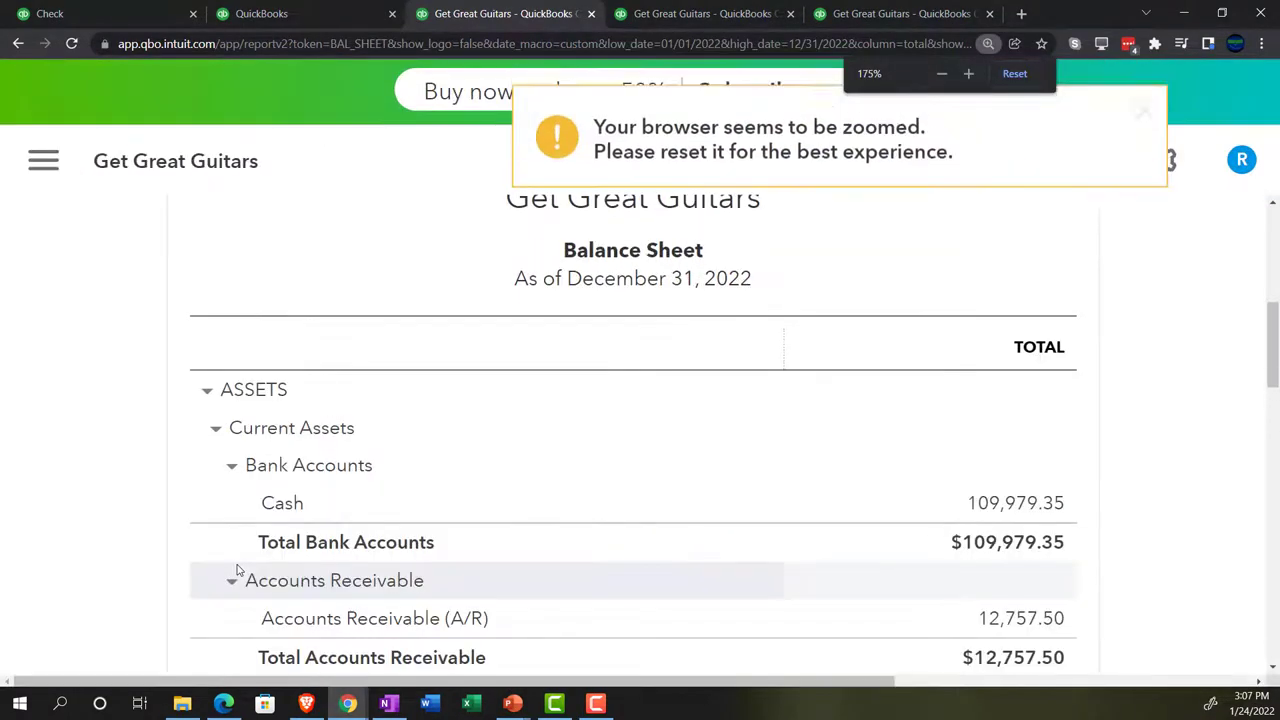
Refresh the 2022 Profit and Loss report and examine its income and expense lines.
left_click(700, 13)
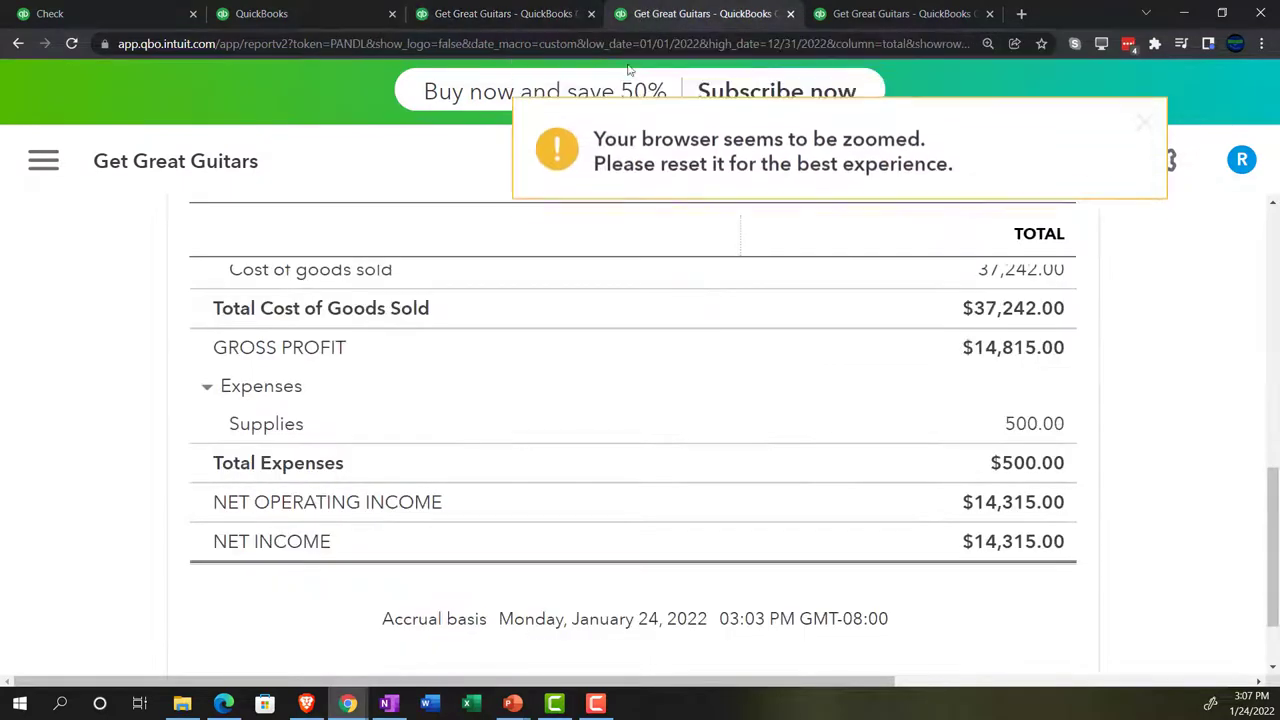
scroll(602, 499, "up", 2)
scroll(602, 499, "up", 6)
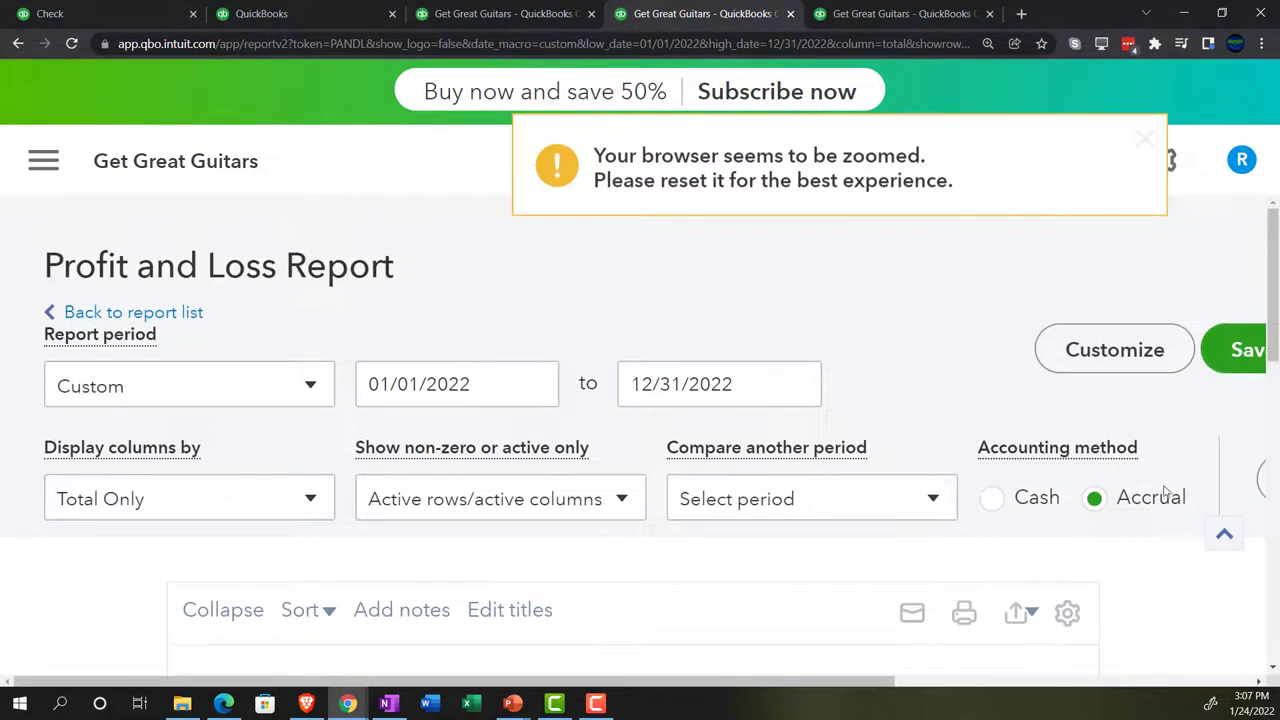
scroll(286, 500, "down", 4)
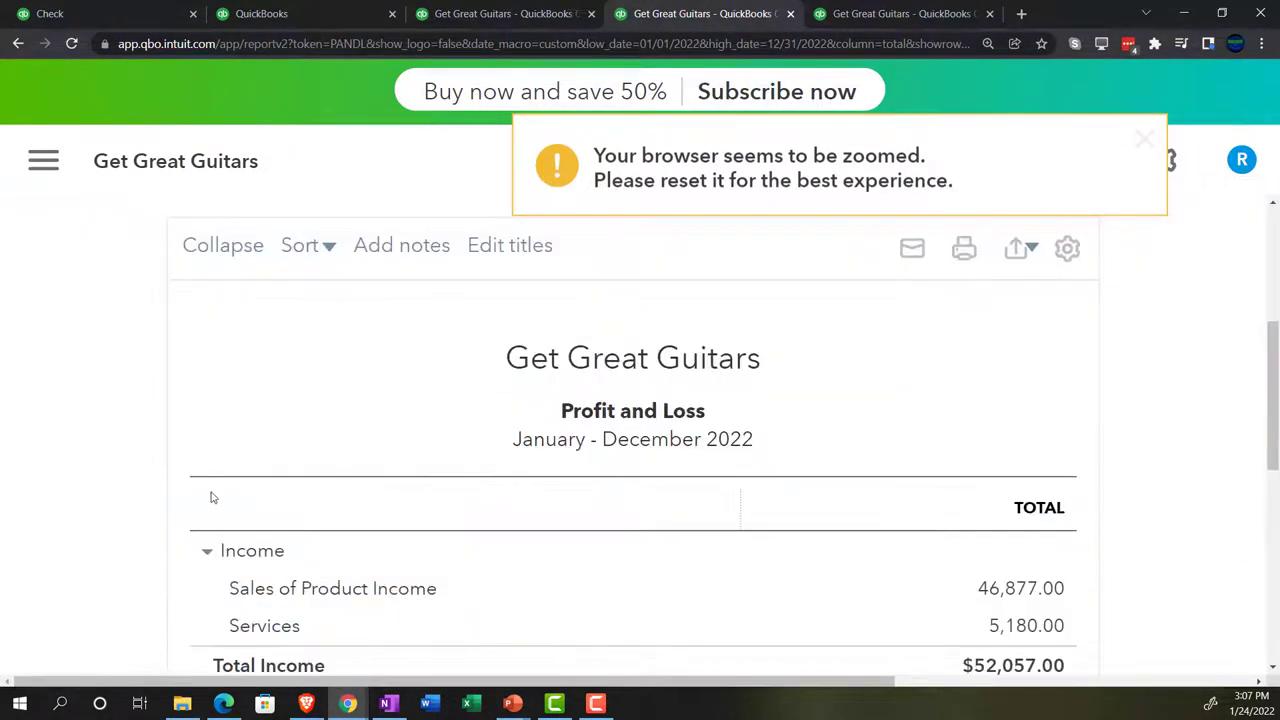
scroll(209, 494, "down", 2)
scroll(209, 494, "down", 2)
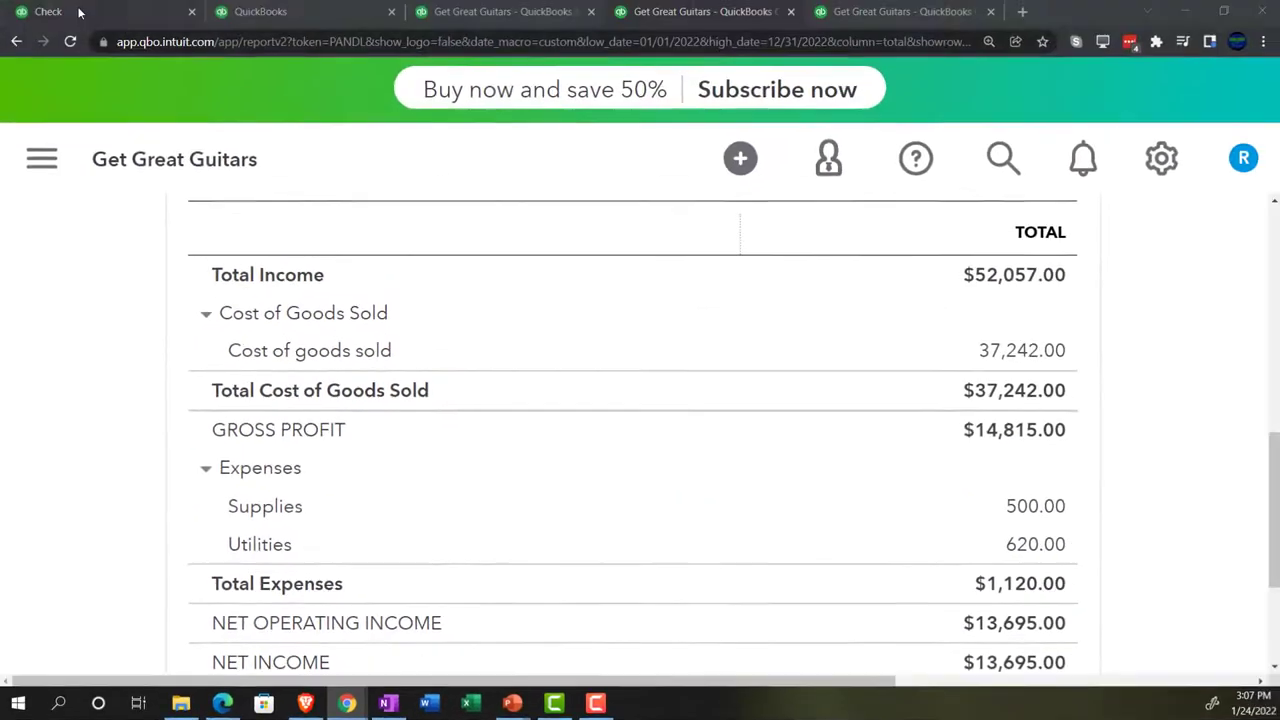
Close the leftover blank check form without saving it.
left_click(80, 11)
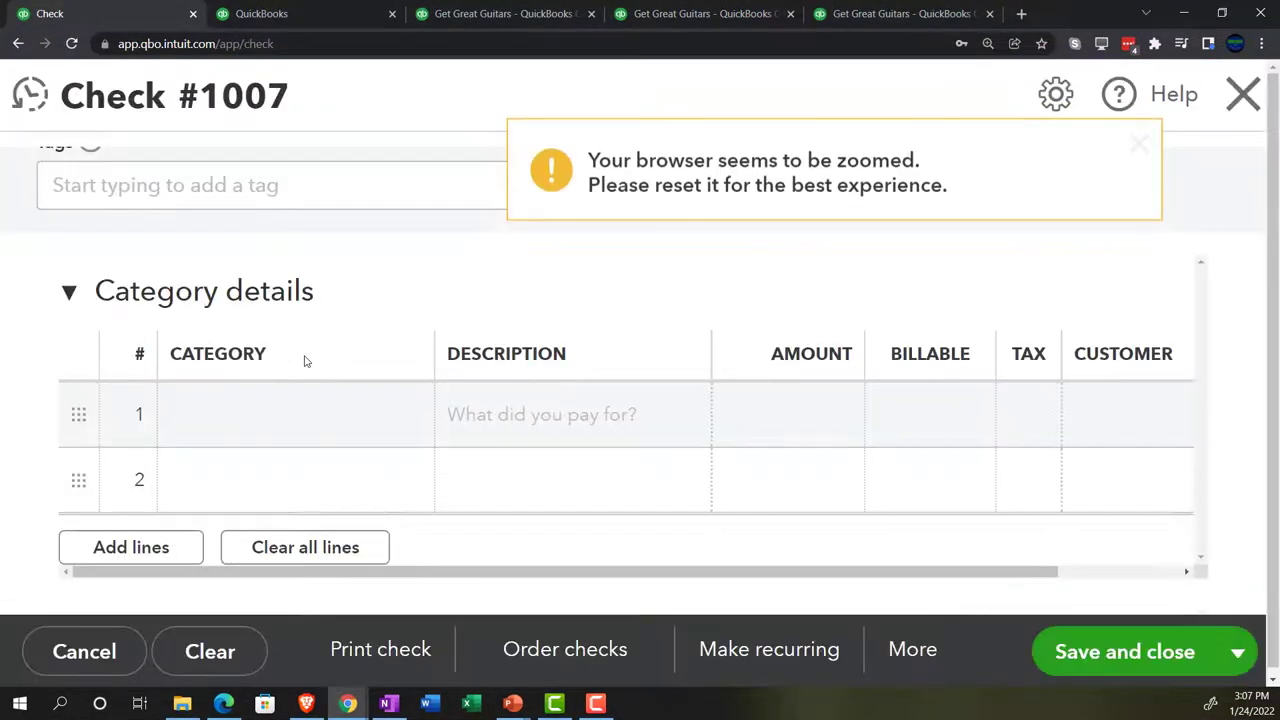
left_click(1140, 143)
left_click(1255, 108)
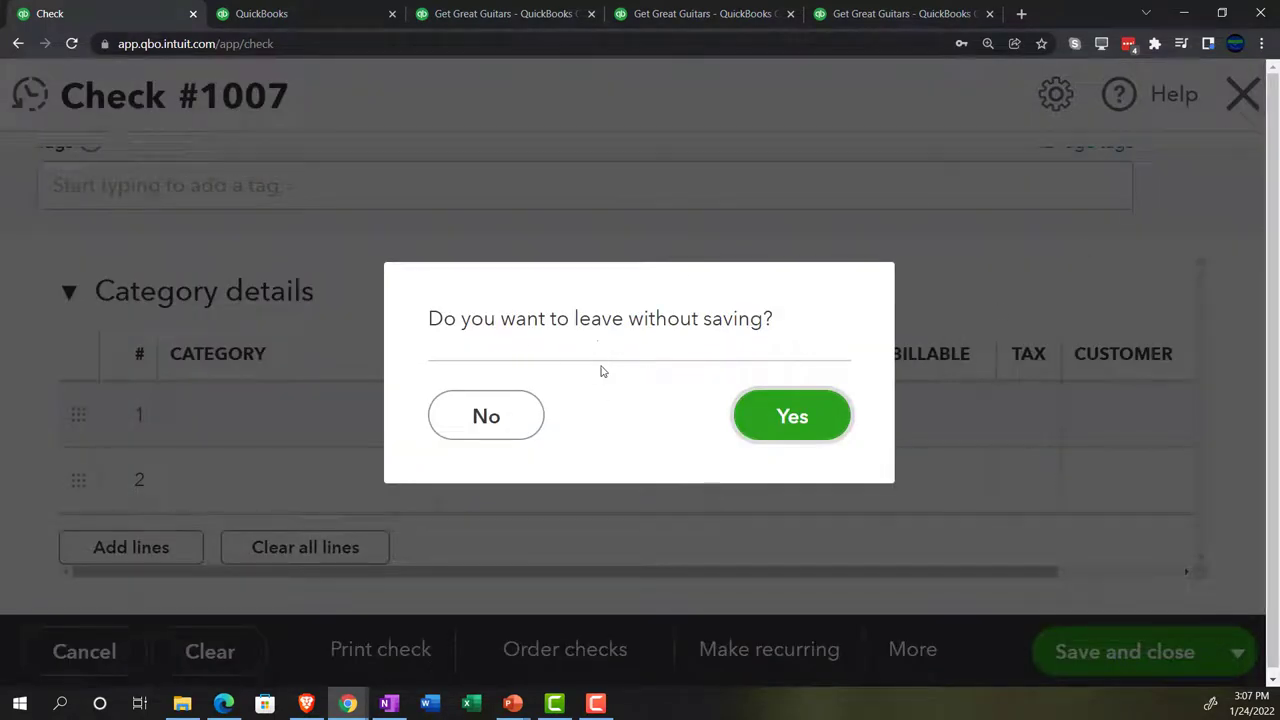
left_click(756, 418)
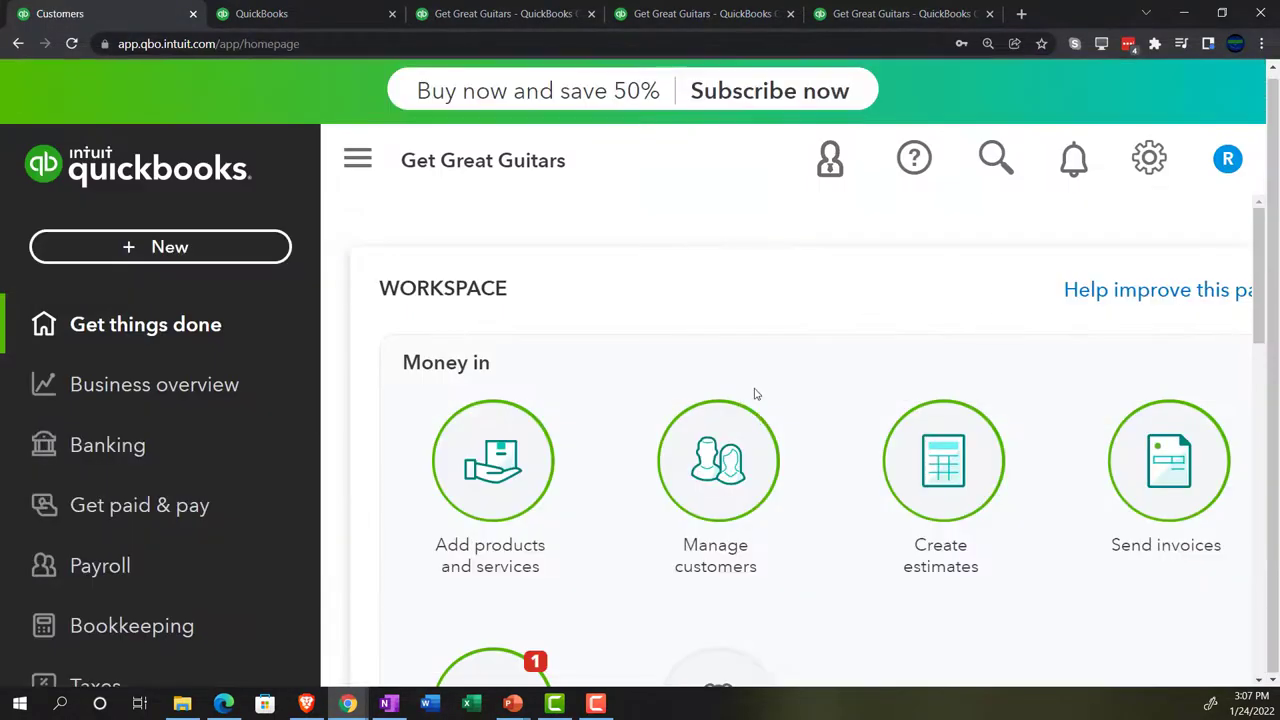
Start a new vendor check from the home page.
key("ctrl+minus")
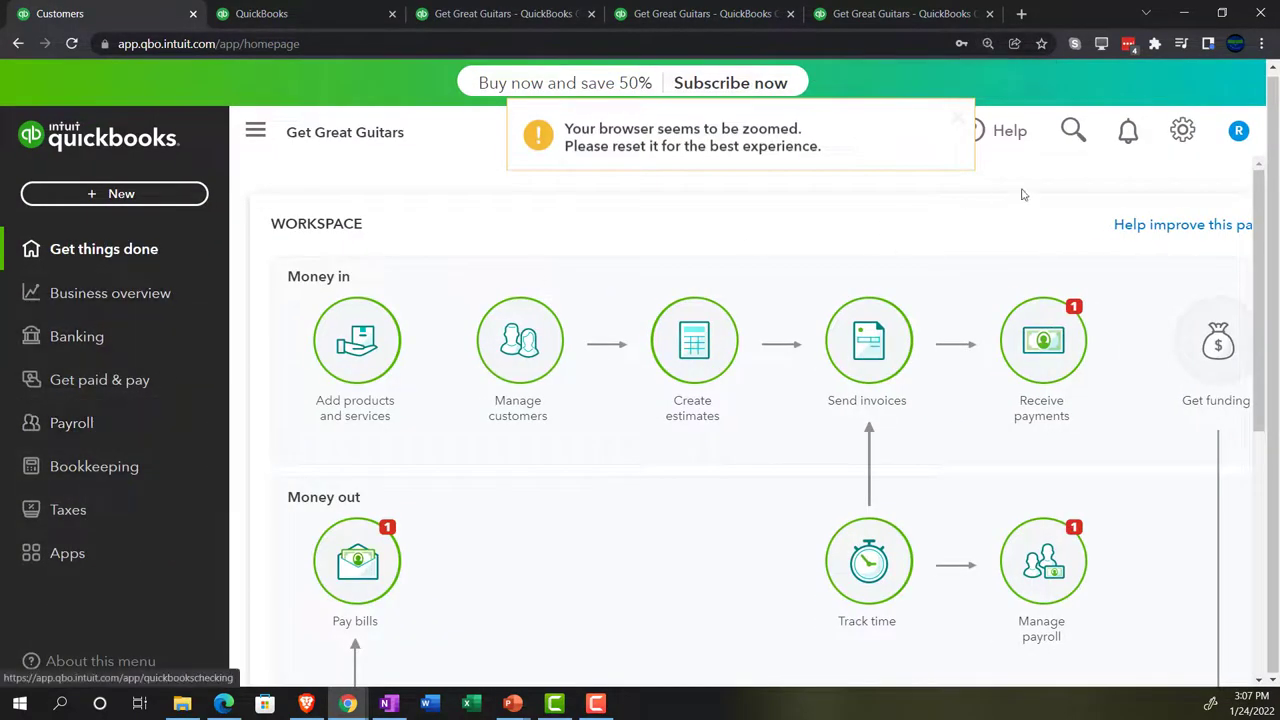
left_click(1186, 131)
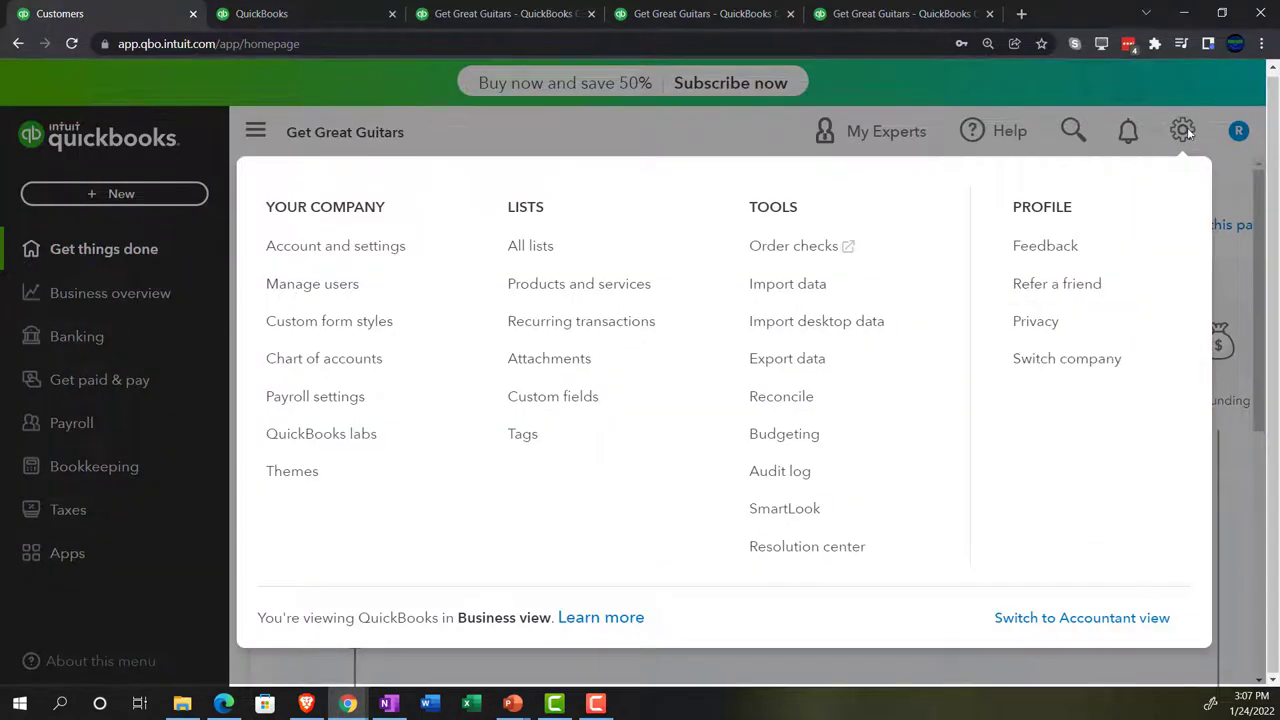
left_click(1183, 131)
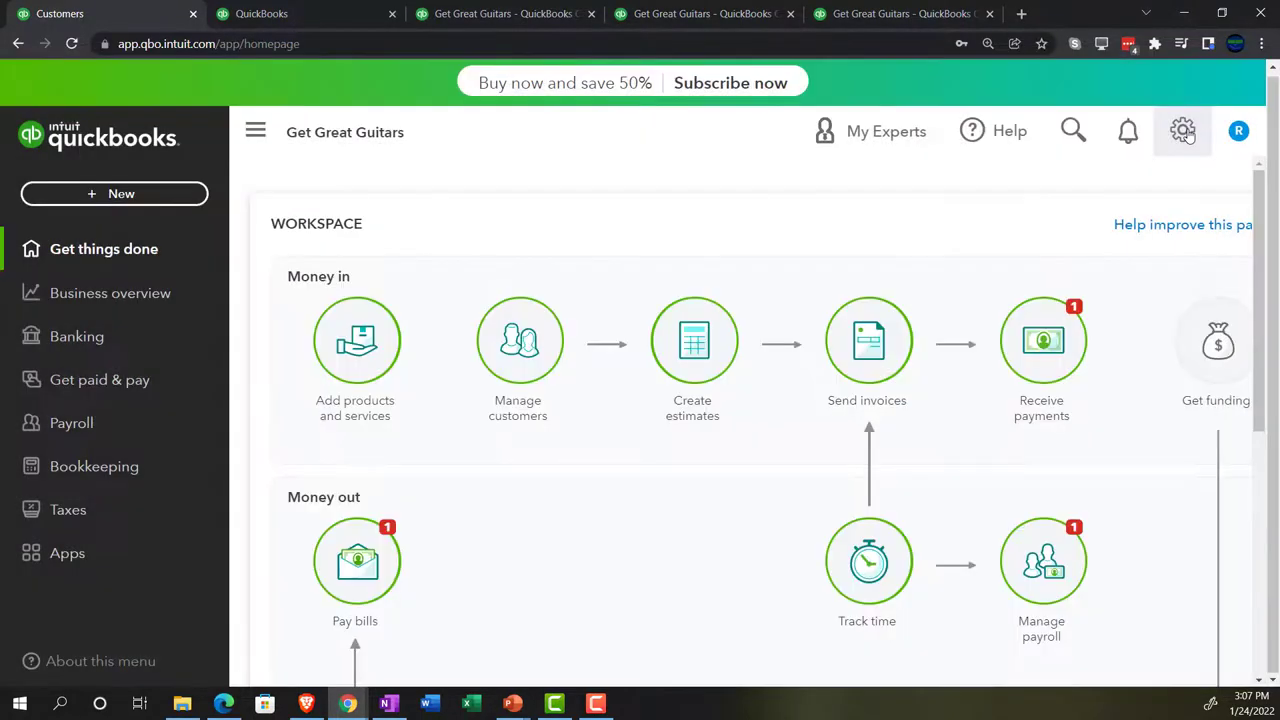
left_click(121, 200)
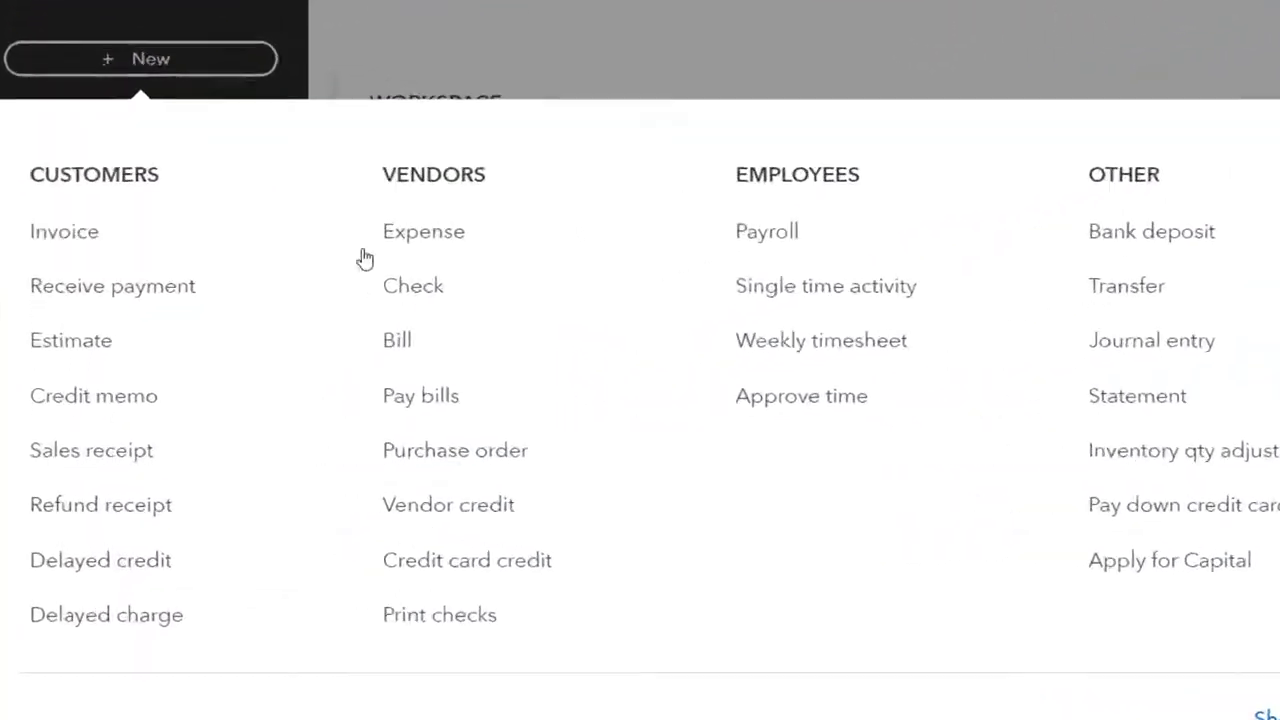
left_click(512, 235)
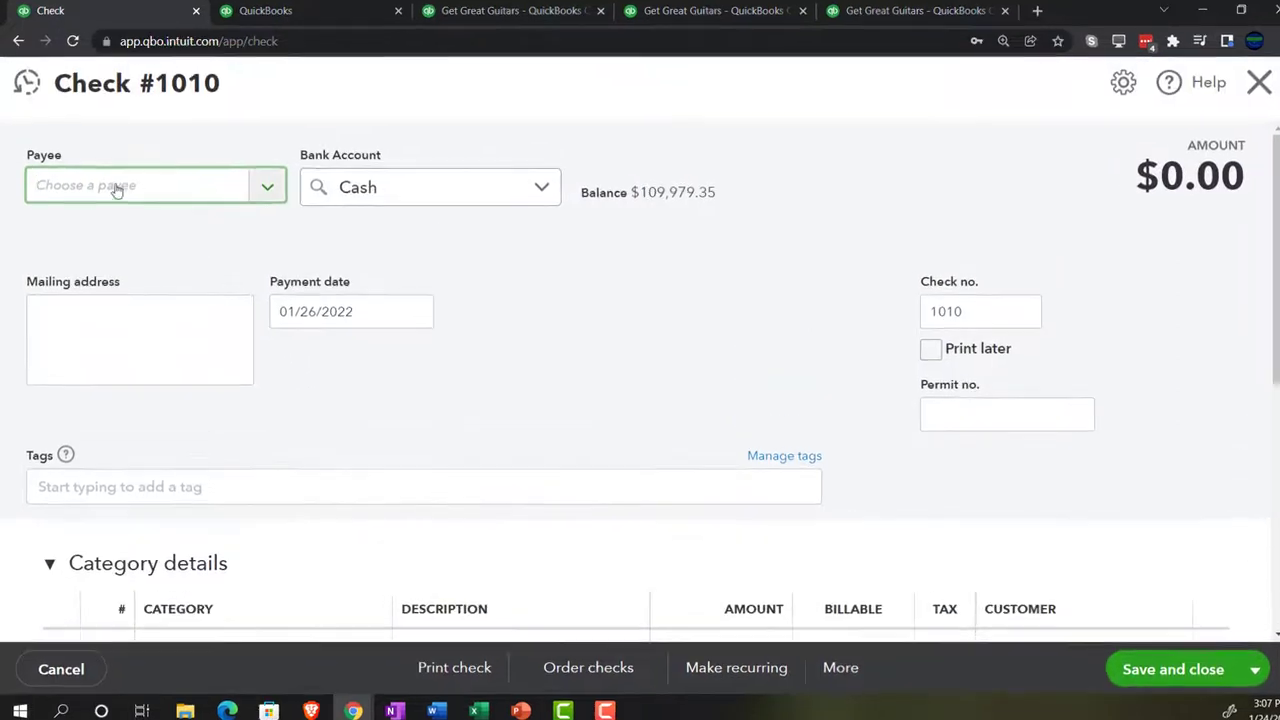
Add Verizon as a new payee on the check with the type Vendor, and keep Cash as the bank account.
left_click(120, 192)
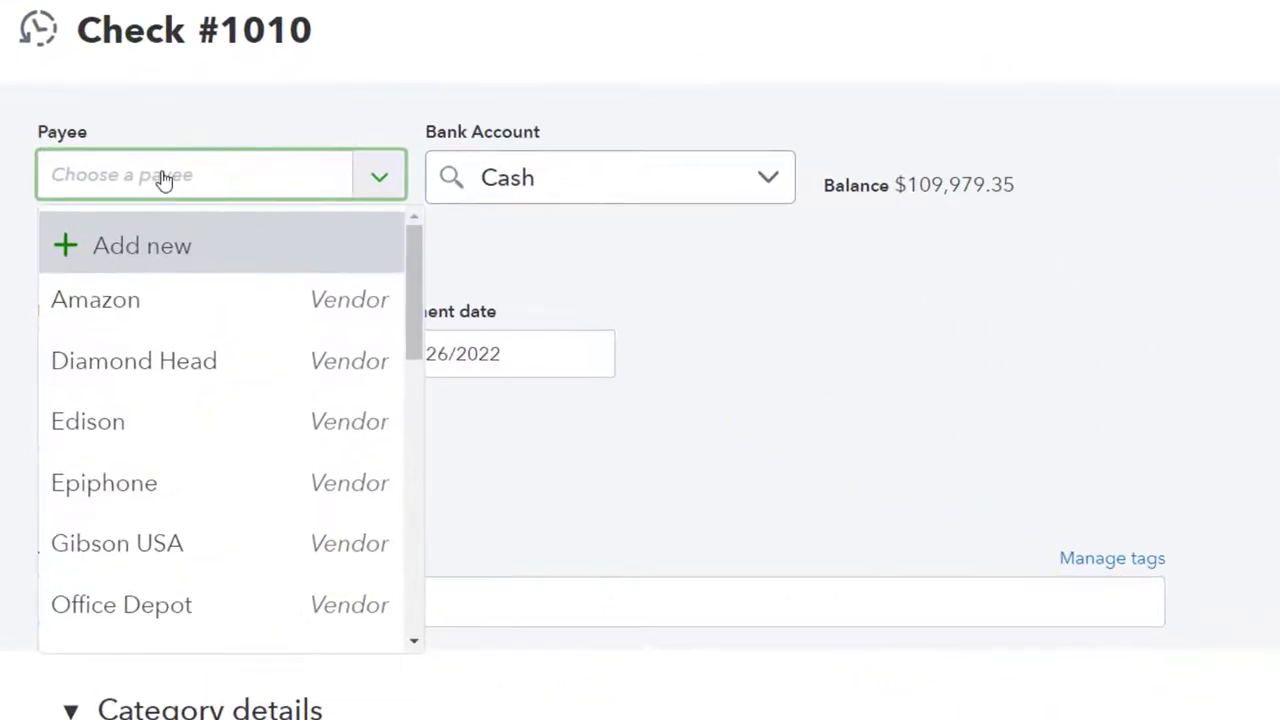
type("V")
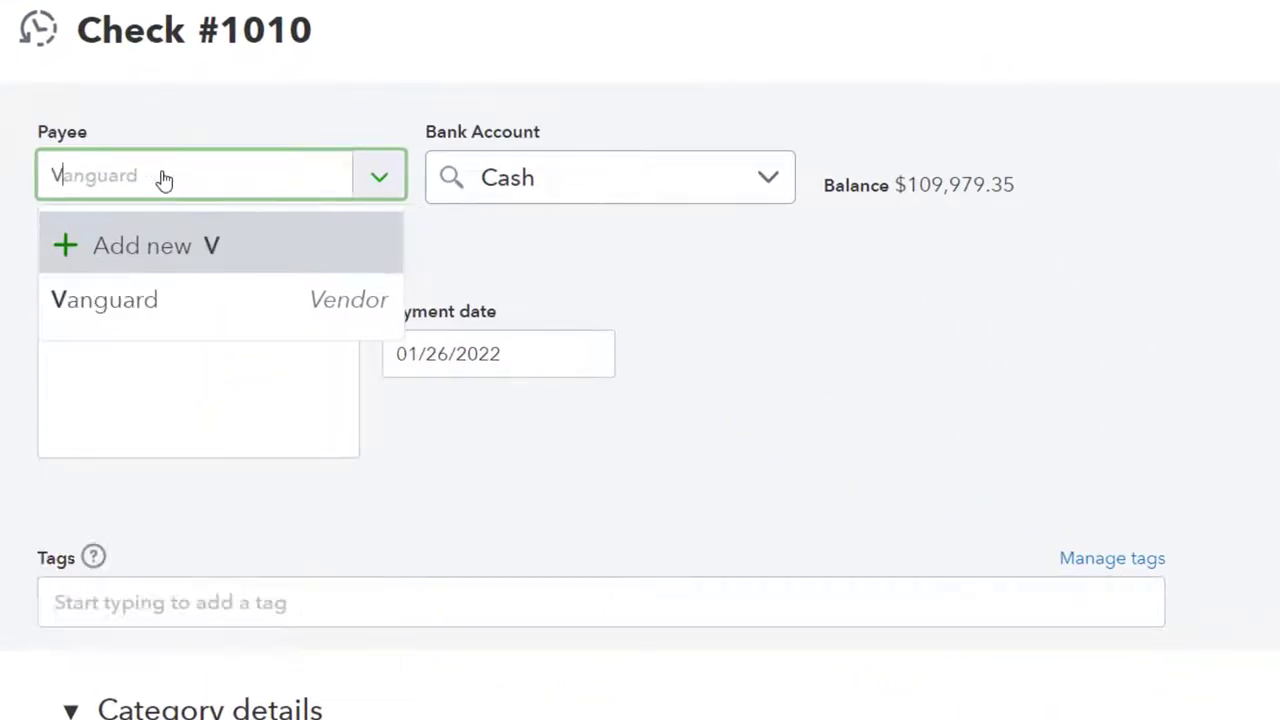
type("er")
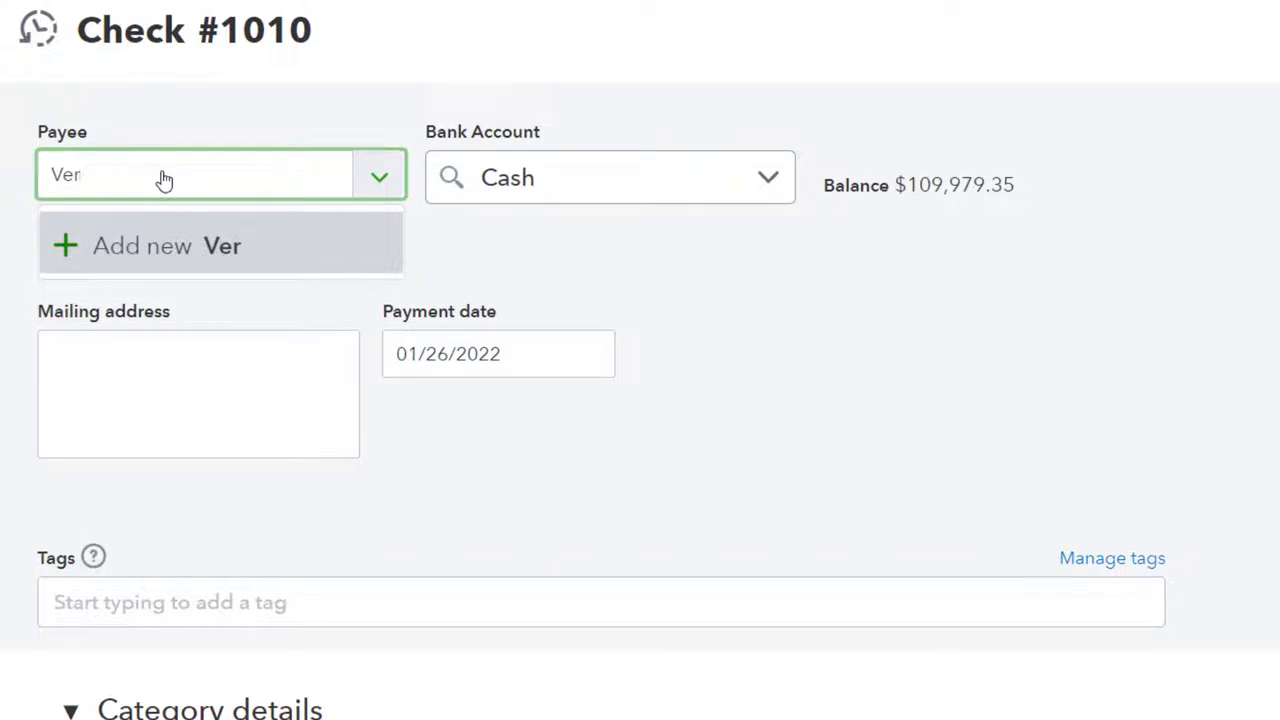
type("izon")
key("Return")
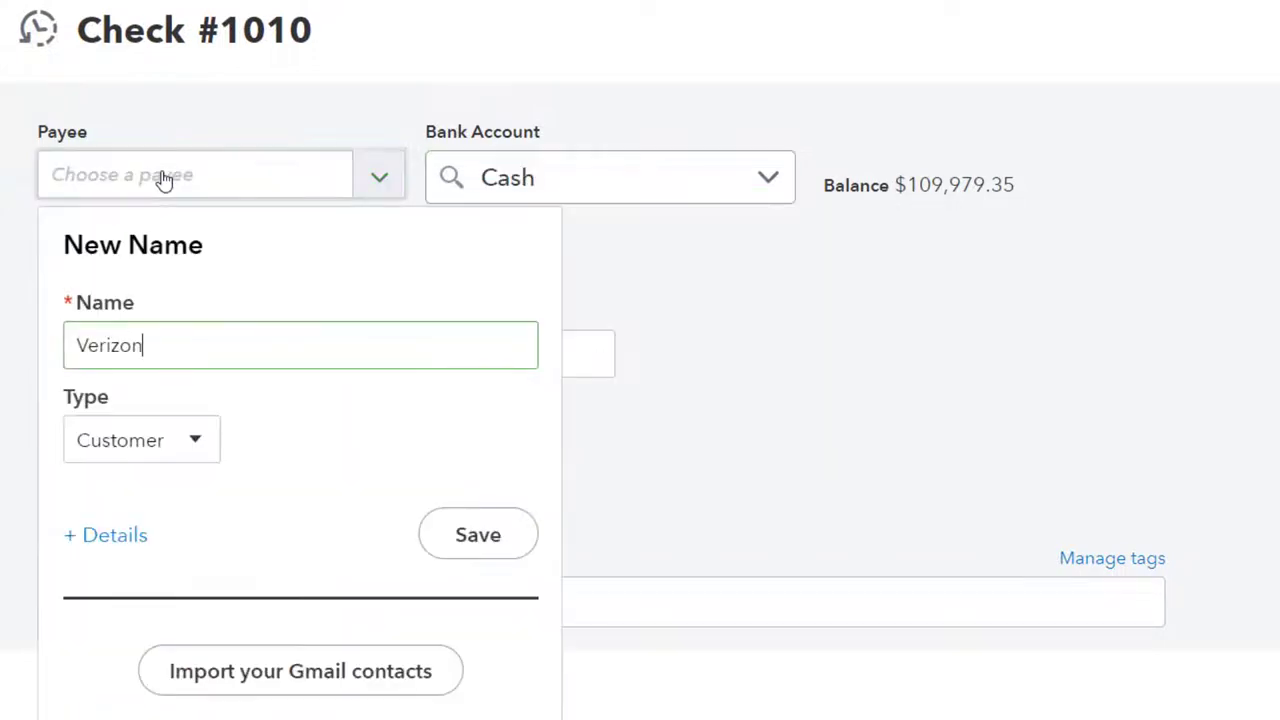
left_click(211, 448)
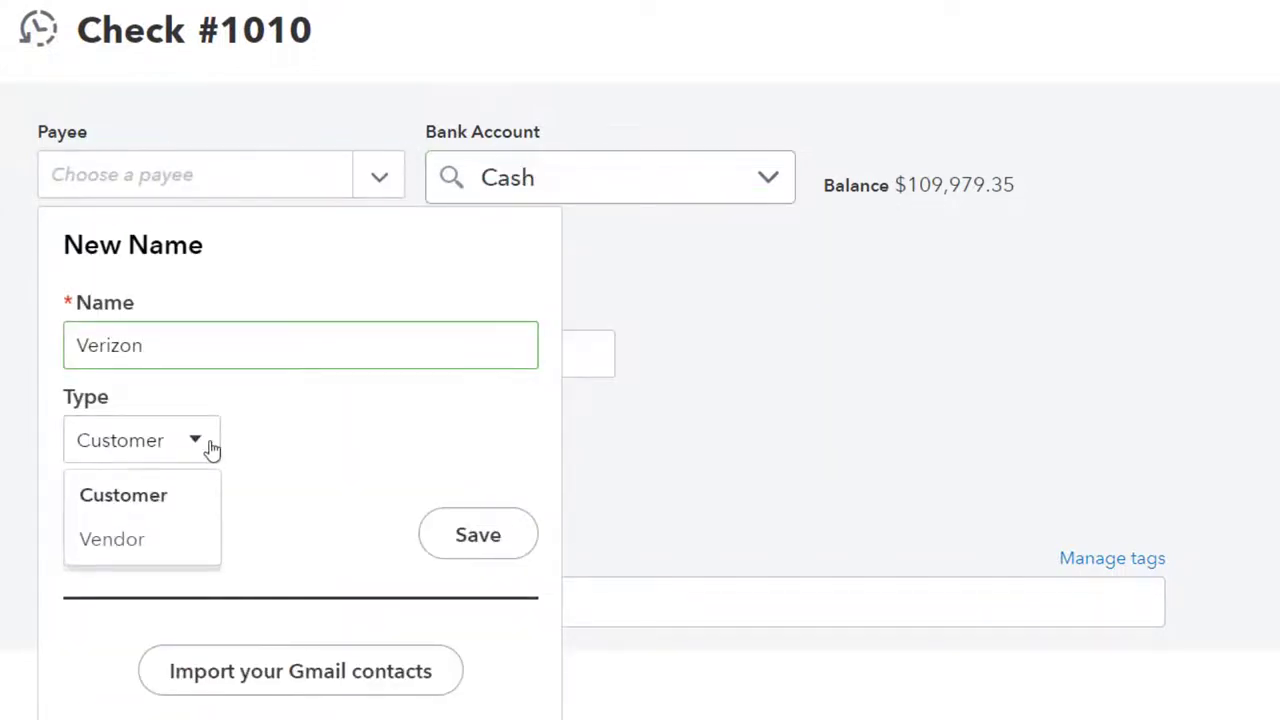
left_click(129, 550)
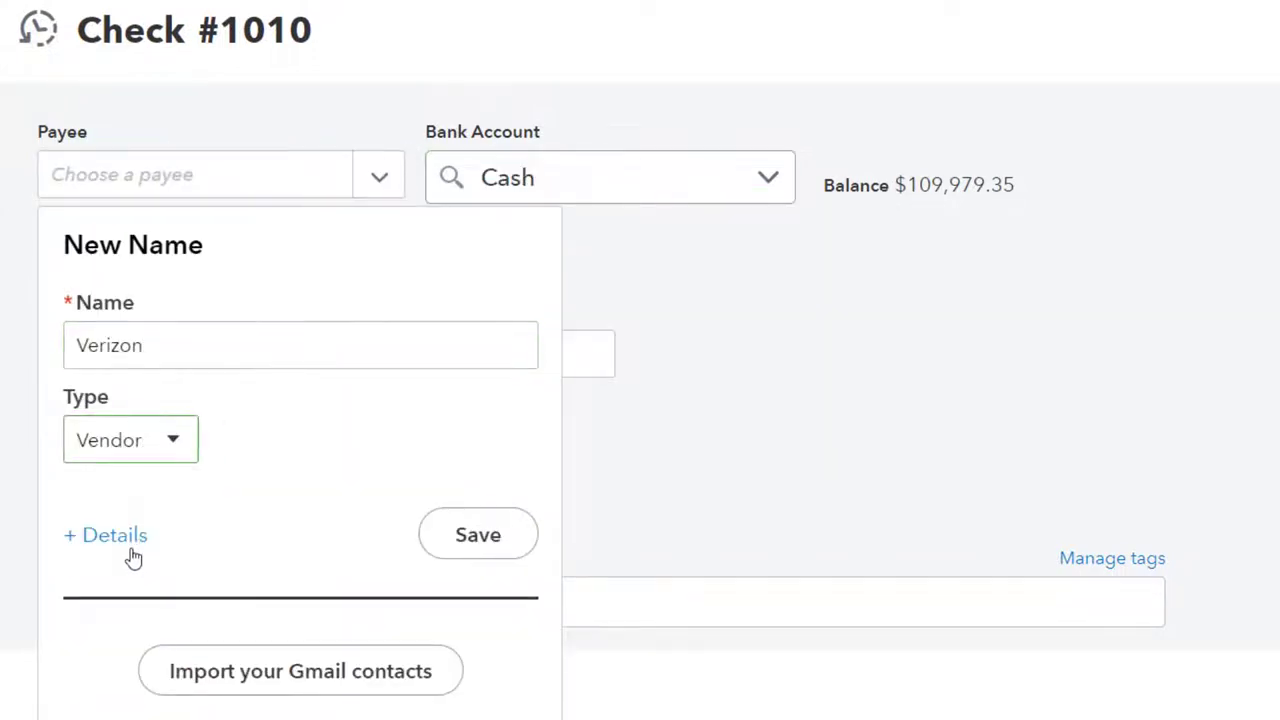
left_click(447, 537)
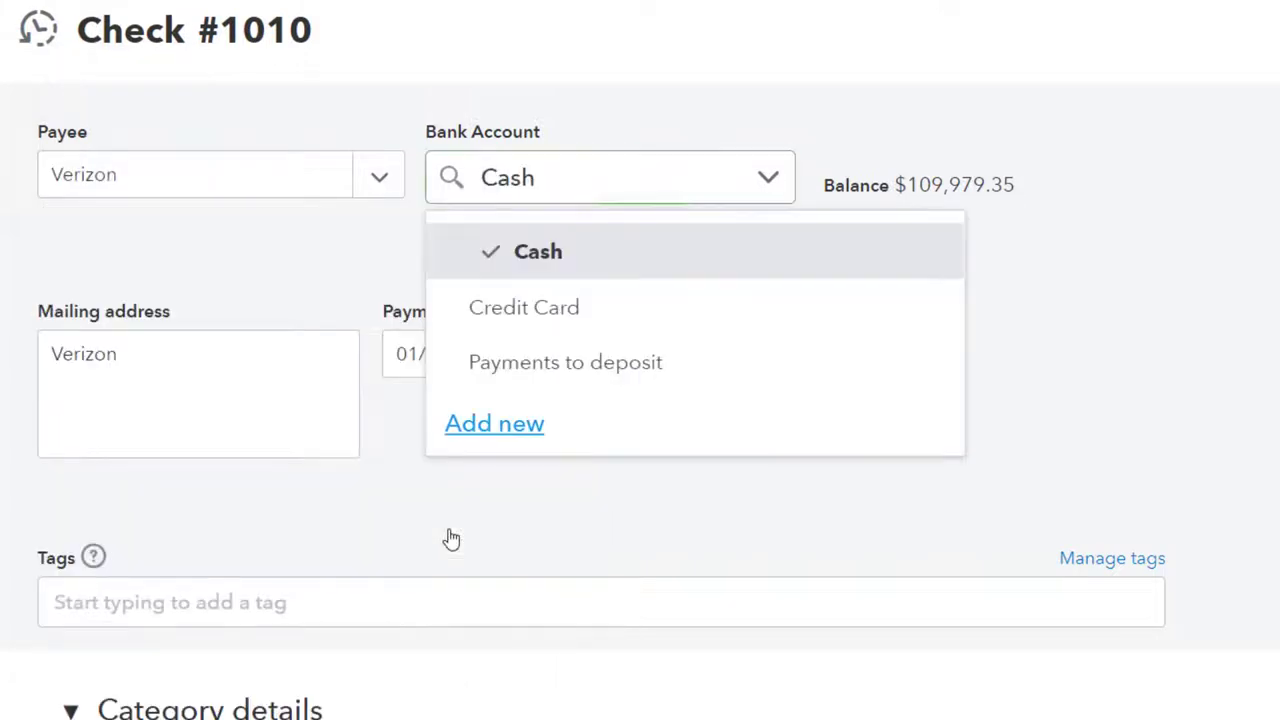
left_click(409, 446)
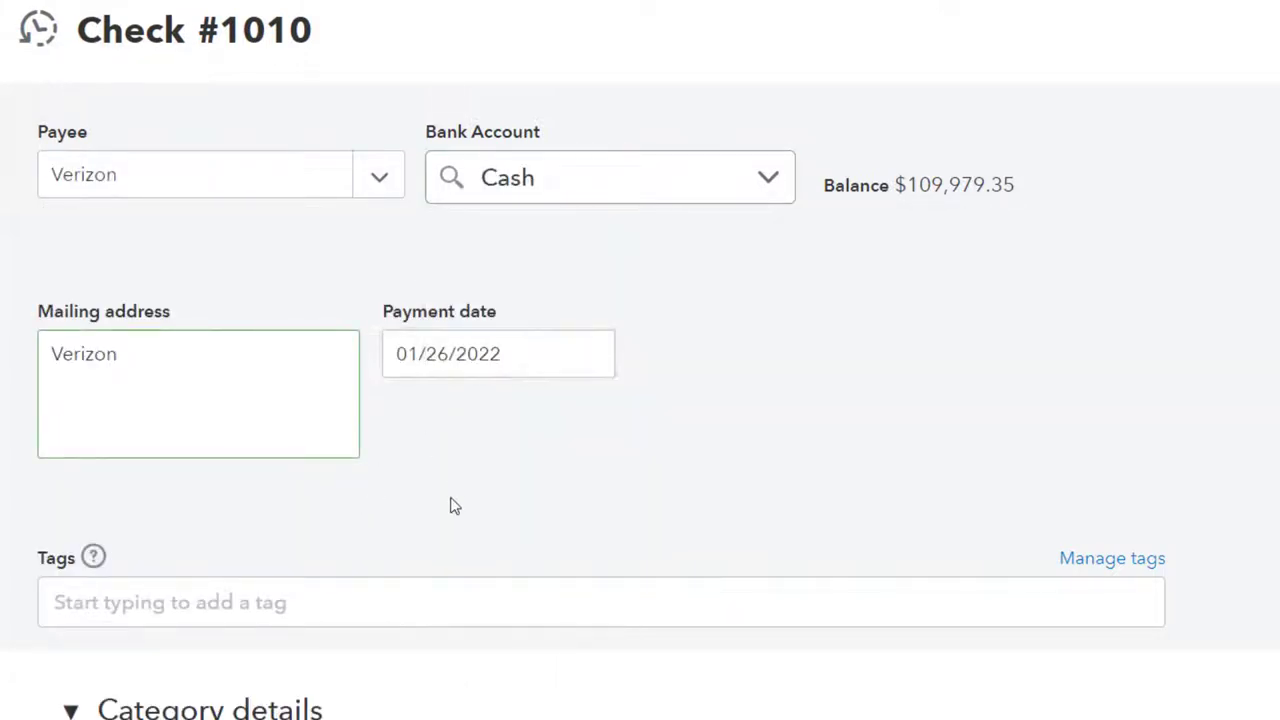
key("Tab")
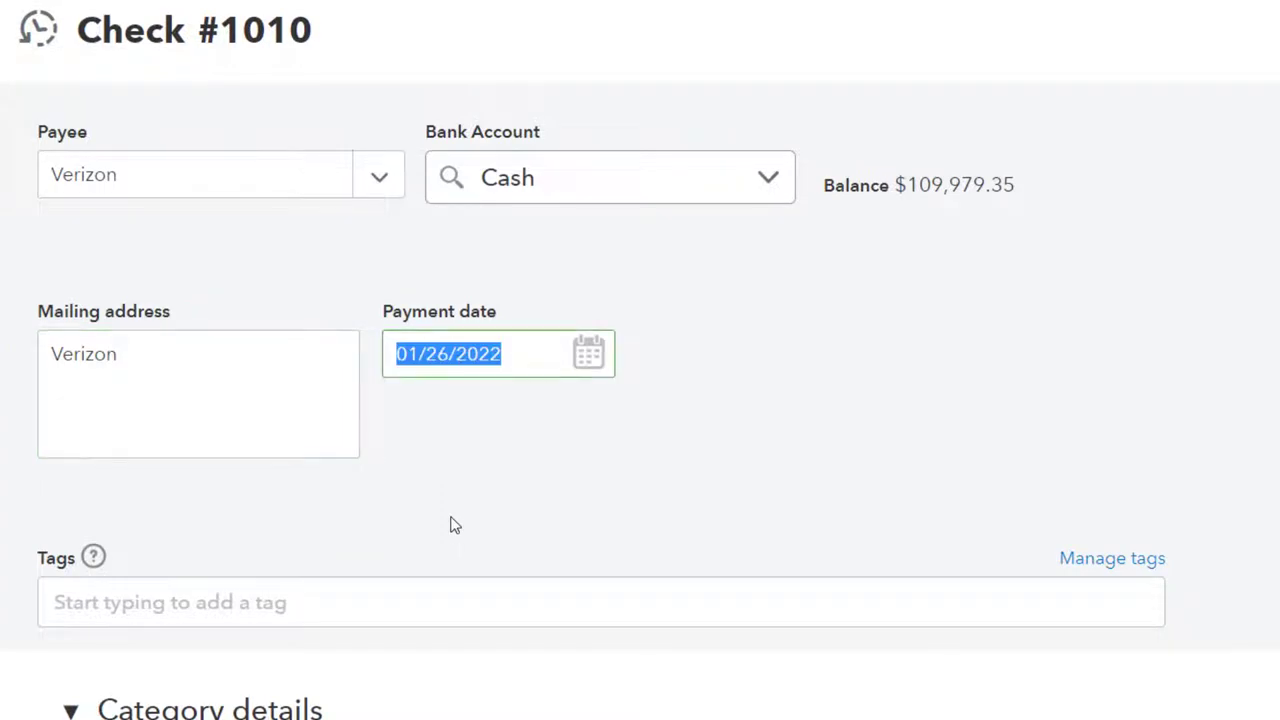
Search the first line's category on the Verizon check for "telep".
scroll(450, 525, "down", 5)
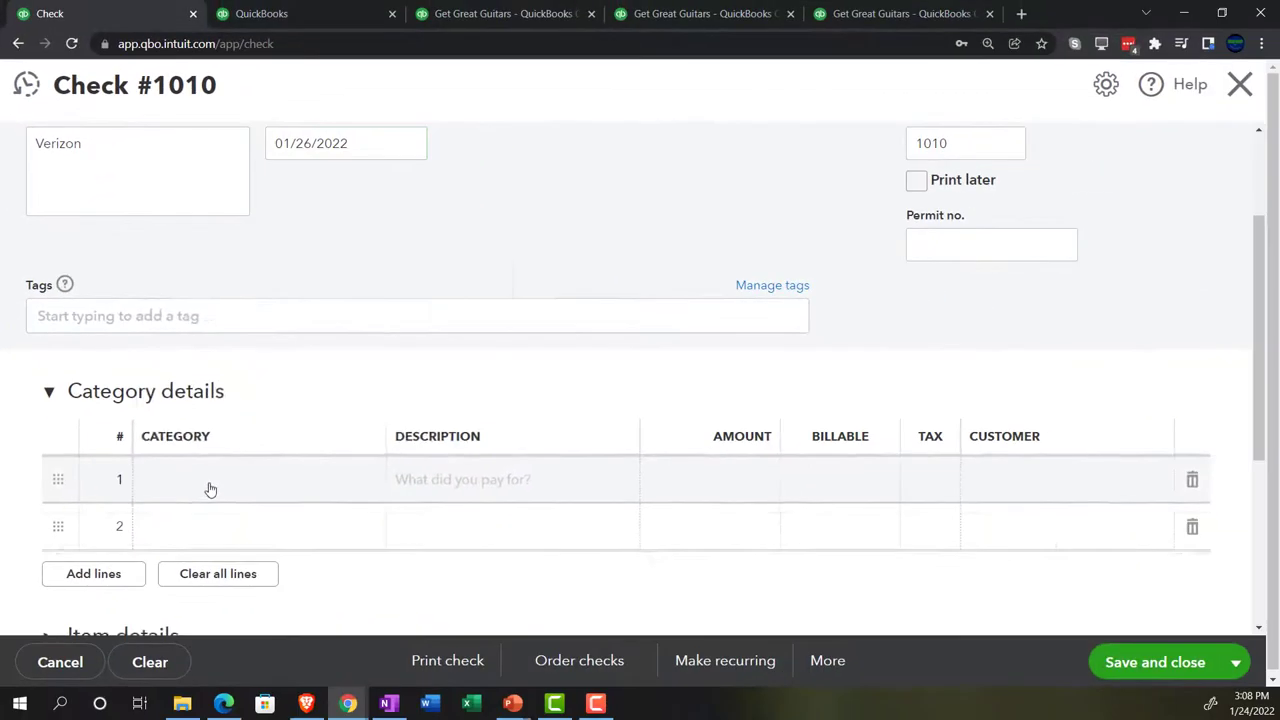
left_click(210, 489)
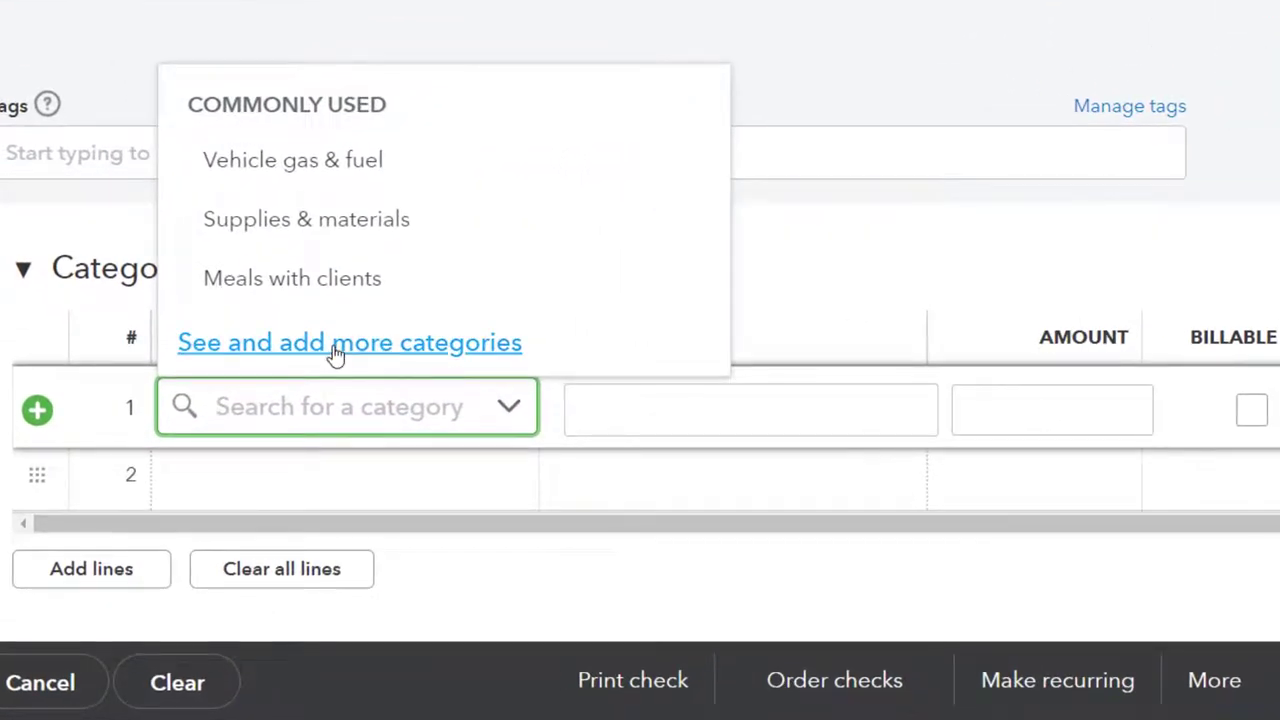
type("te")
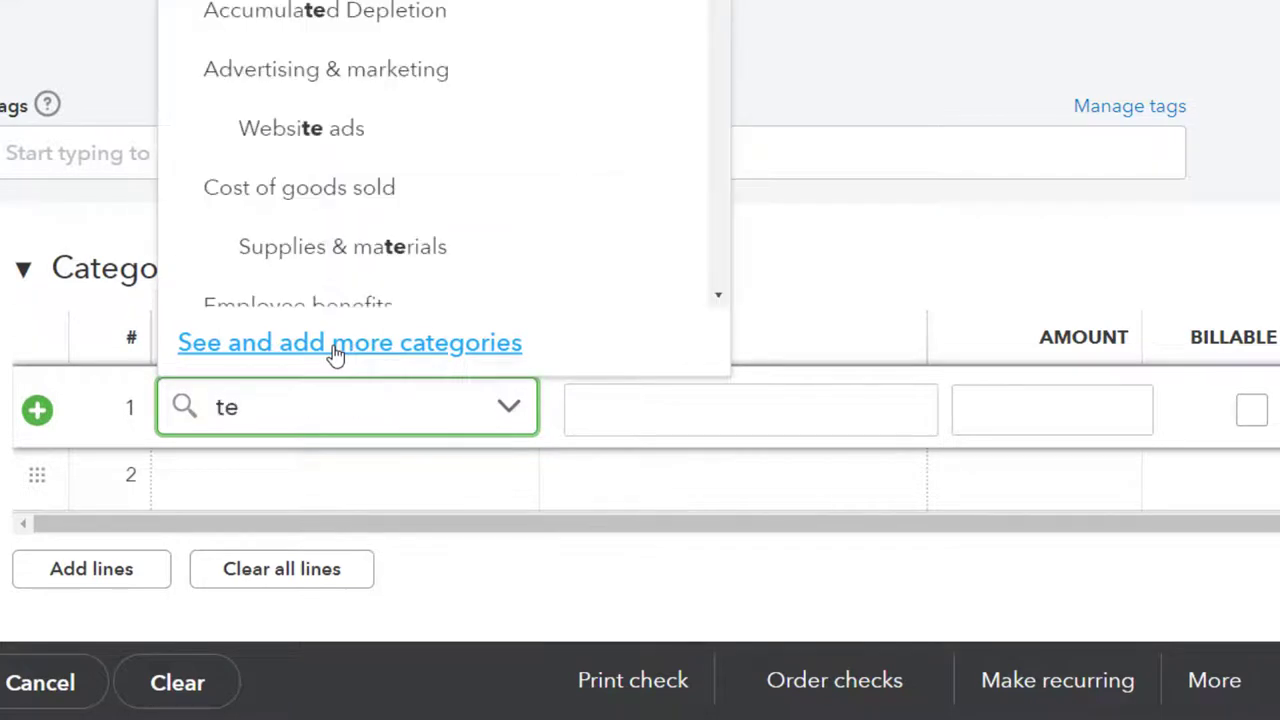
type("le")
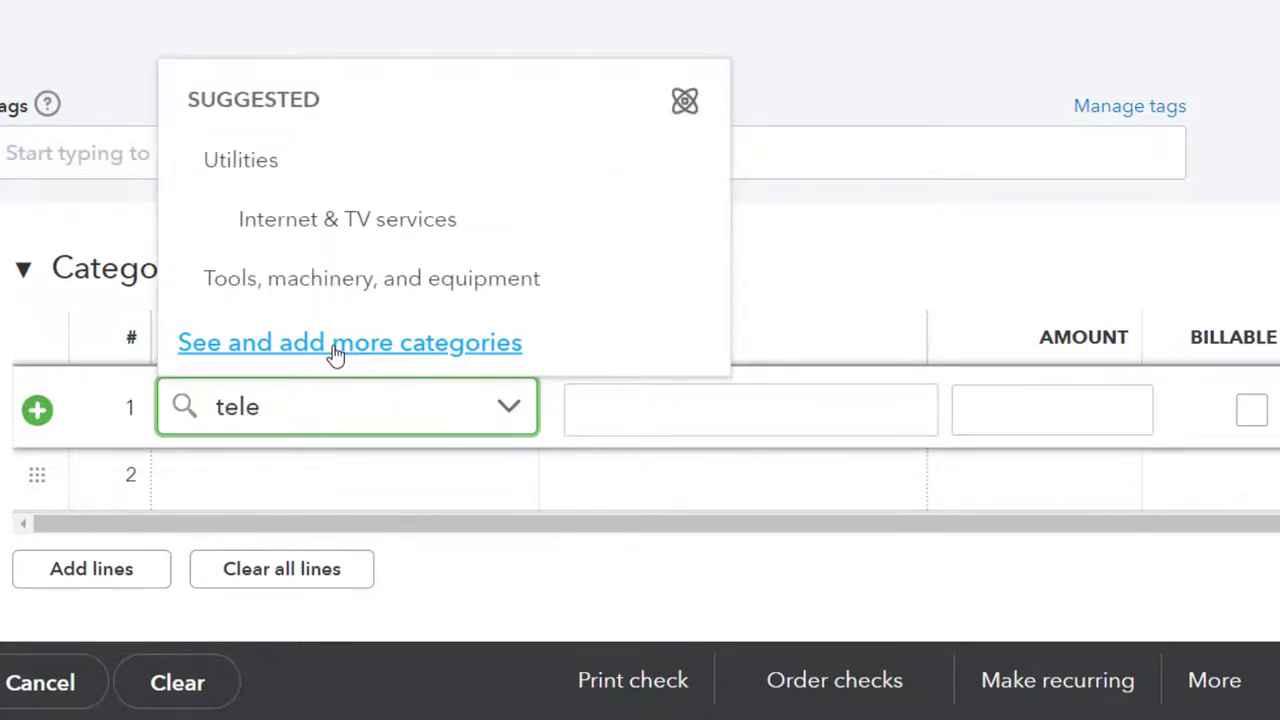
type("pho")
key("BackSpace")
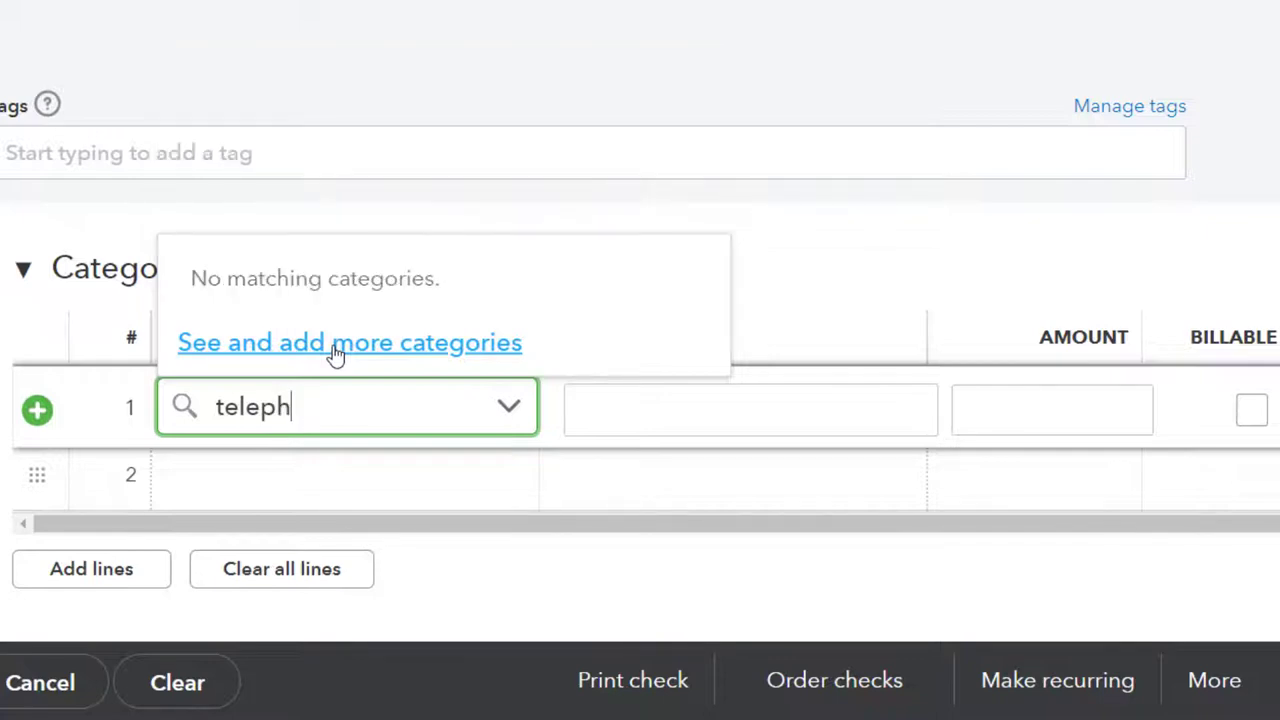
key("BackSpace")
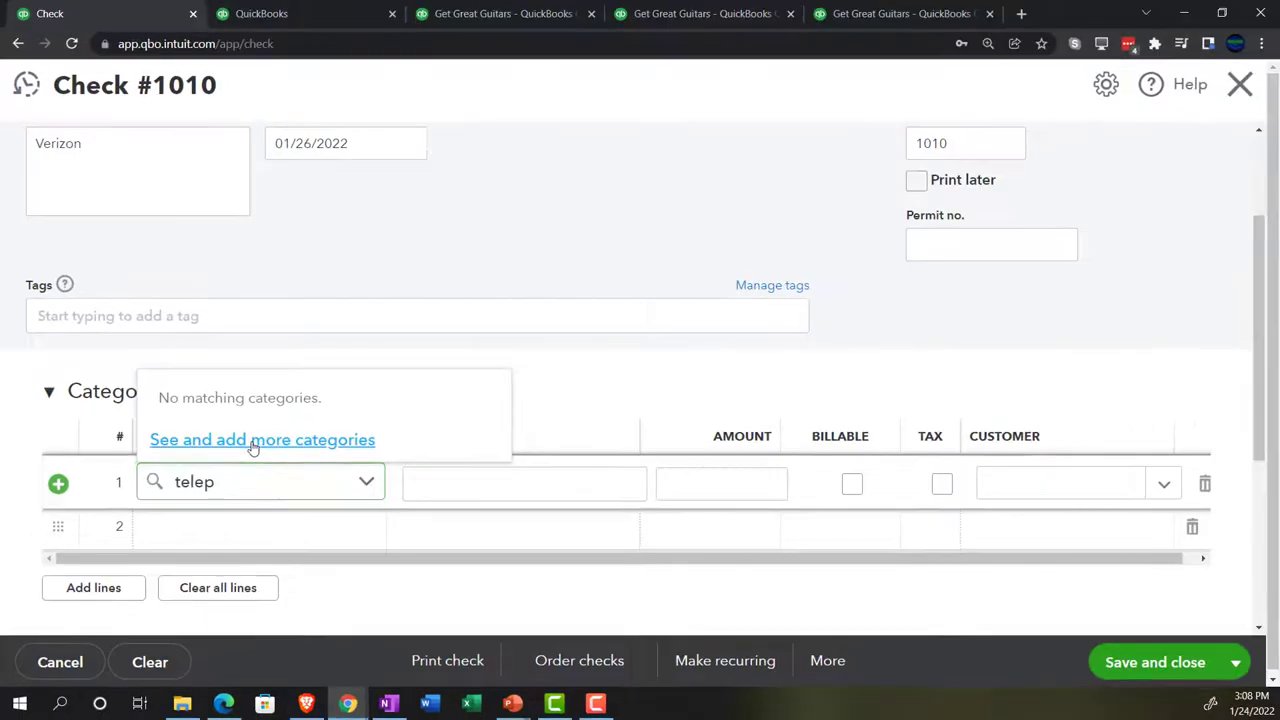
Set the first line's category to Phone service, under Utilities in the full list of expense categories.
left_click(335, 350)
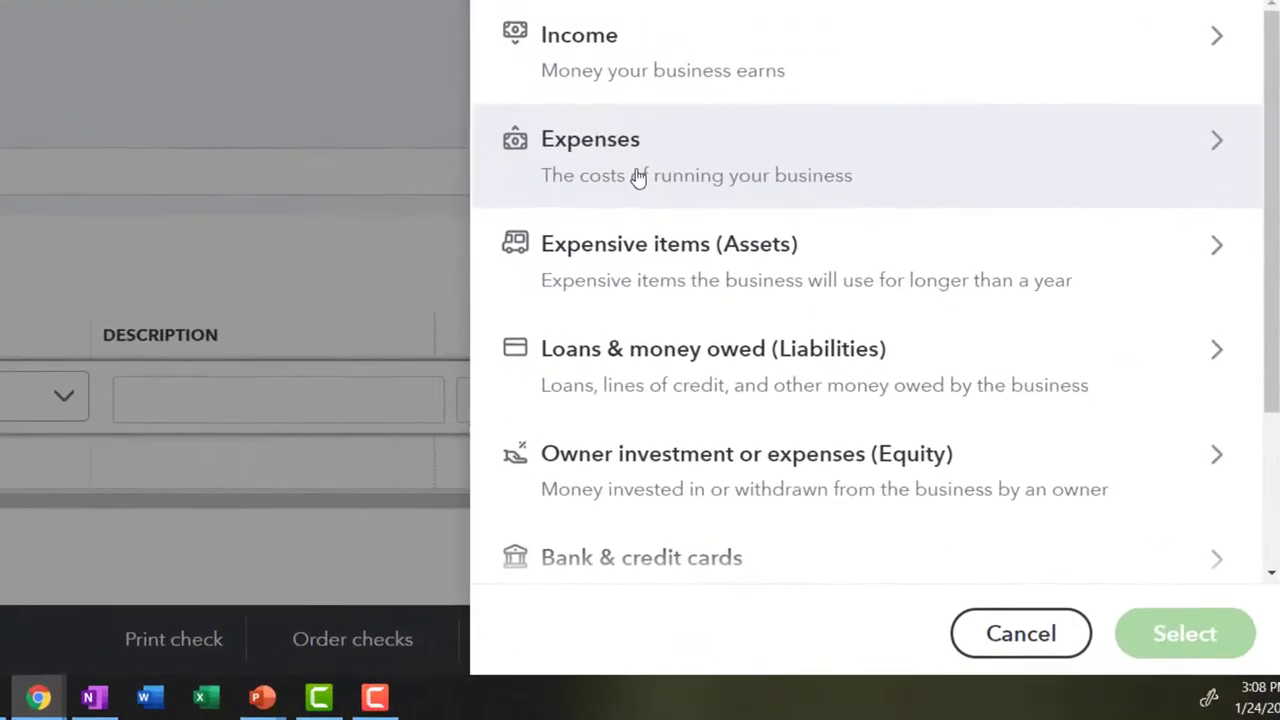
left_click(636, 175)
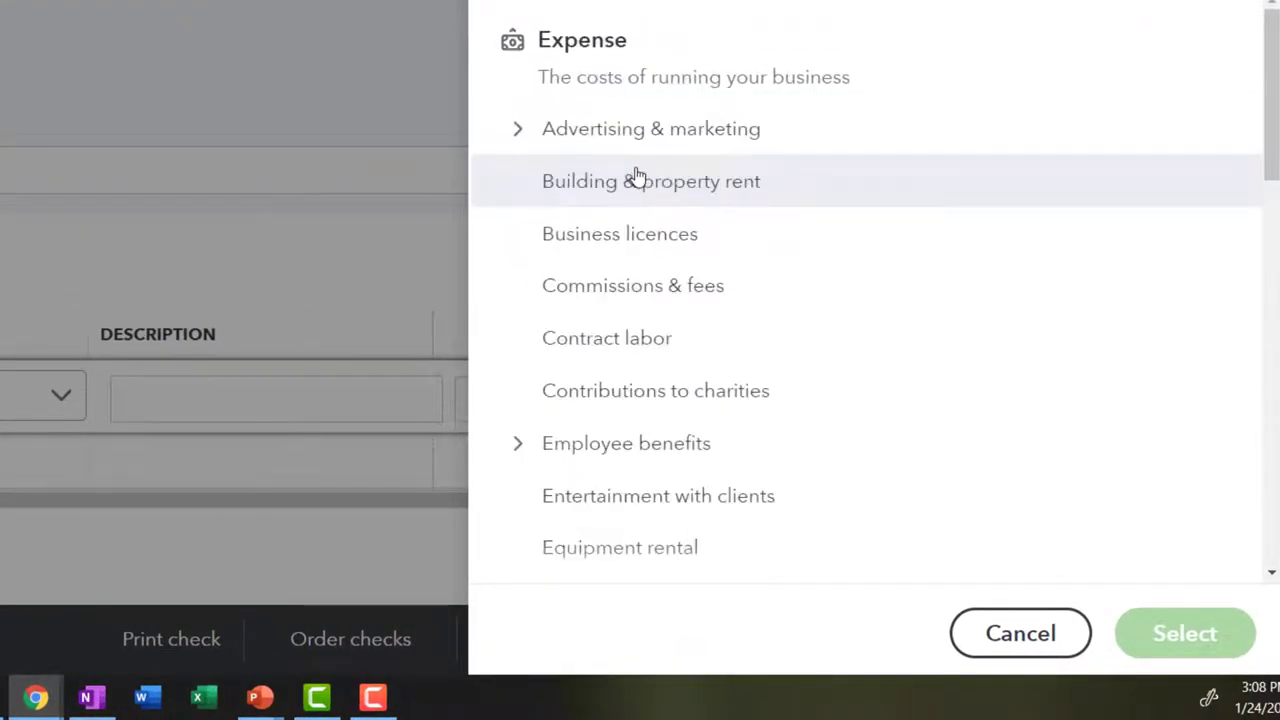
scroll(690, 278, "down", 3)
scroll(694, 281, "down", 5)
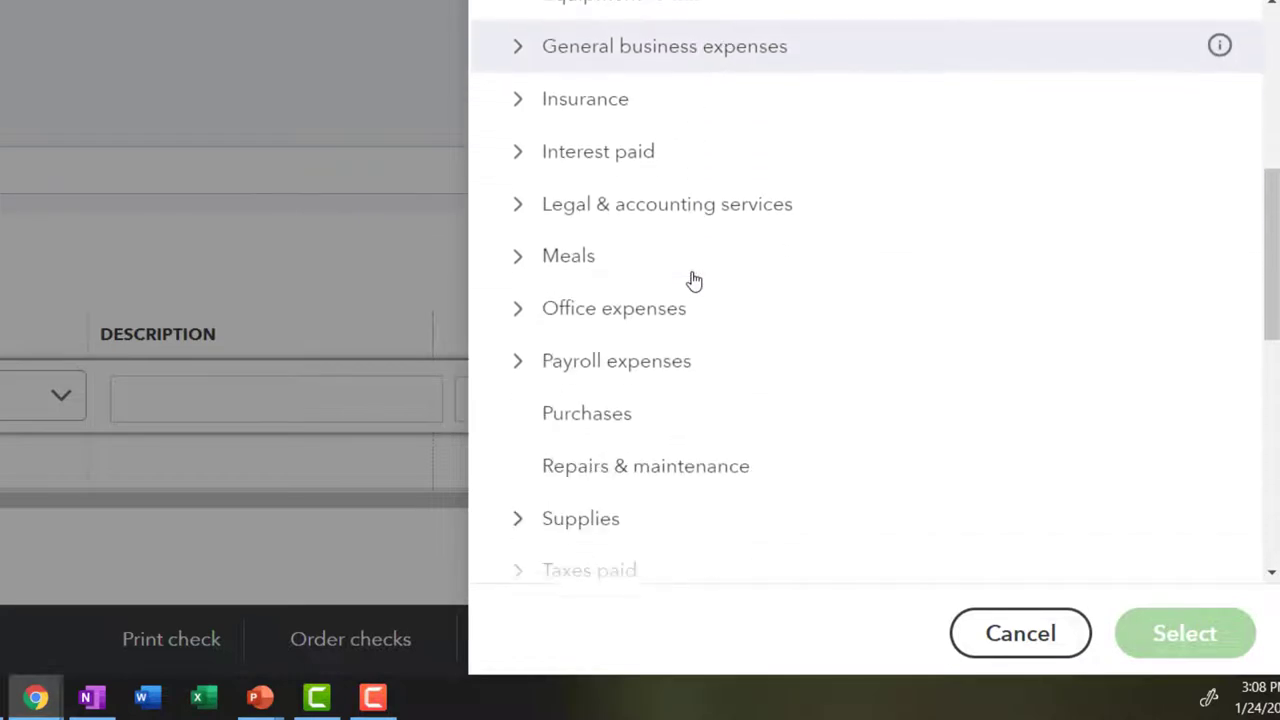
scroll(694, 281, "down", 1)
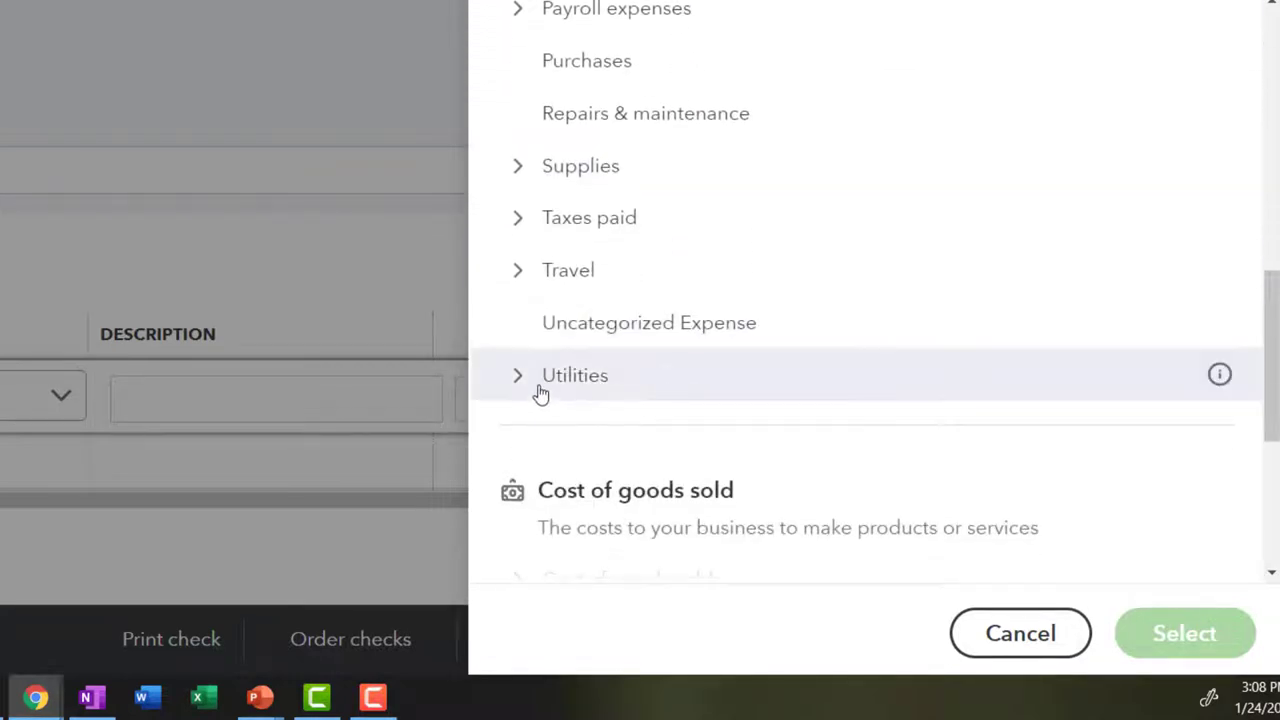
left_click(522, 380)
scroll(588, 357, "down", 3)
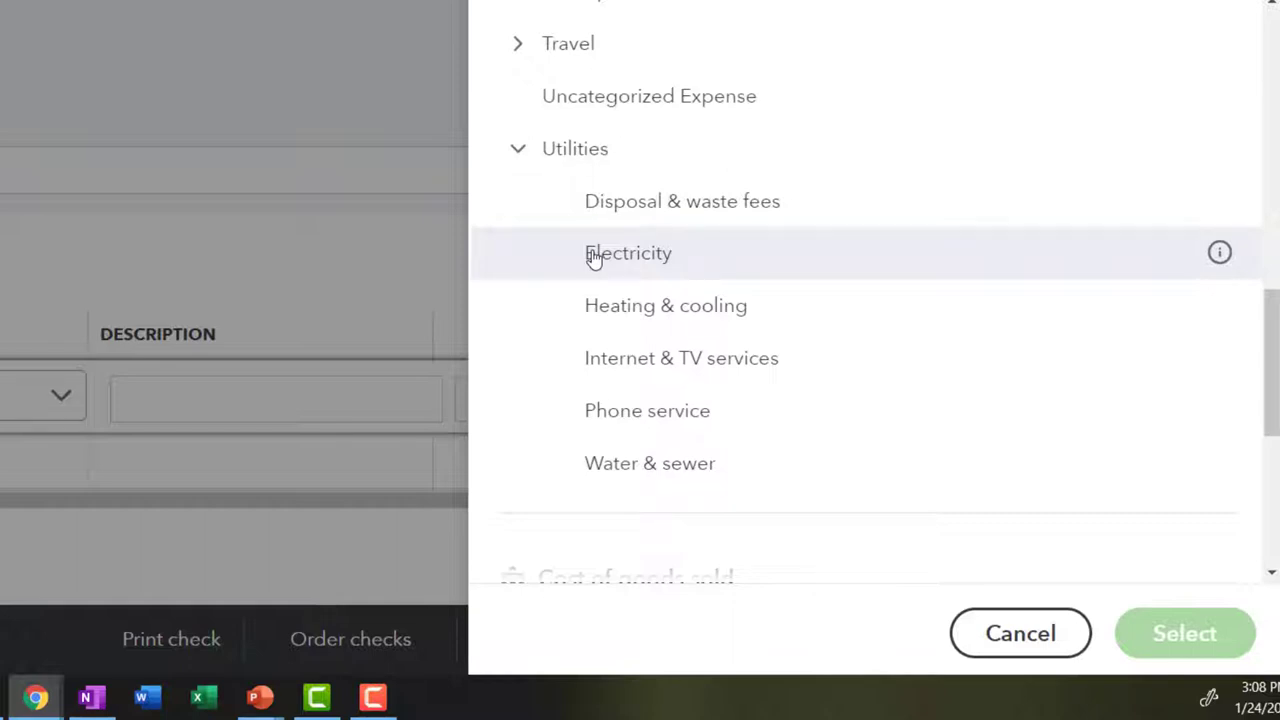
left_click(616, 427)
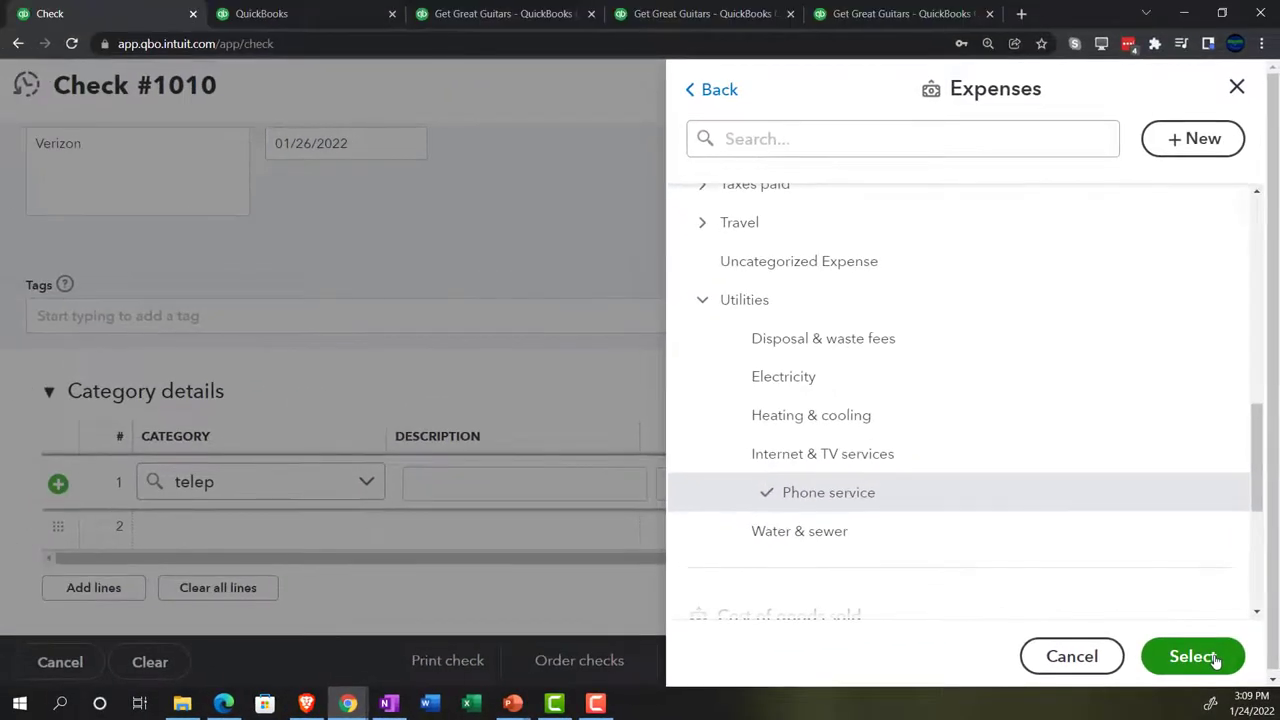
left_click(1215, 642)
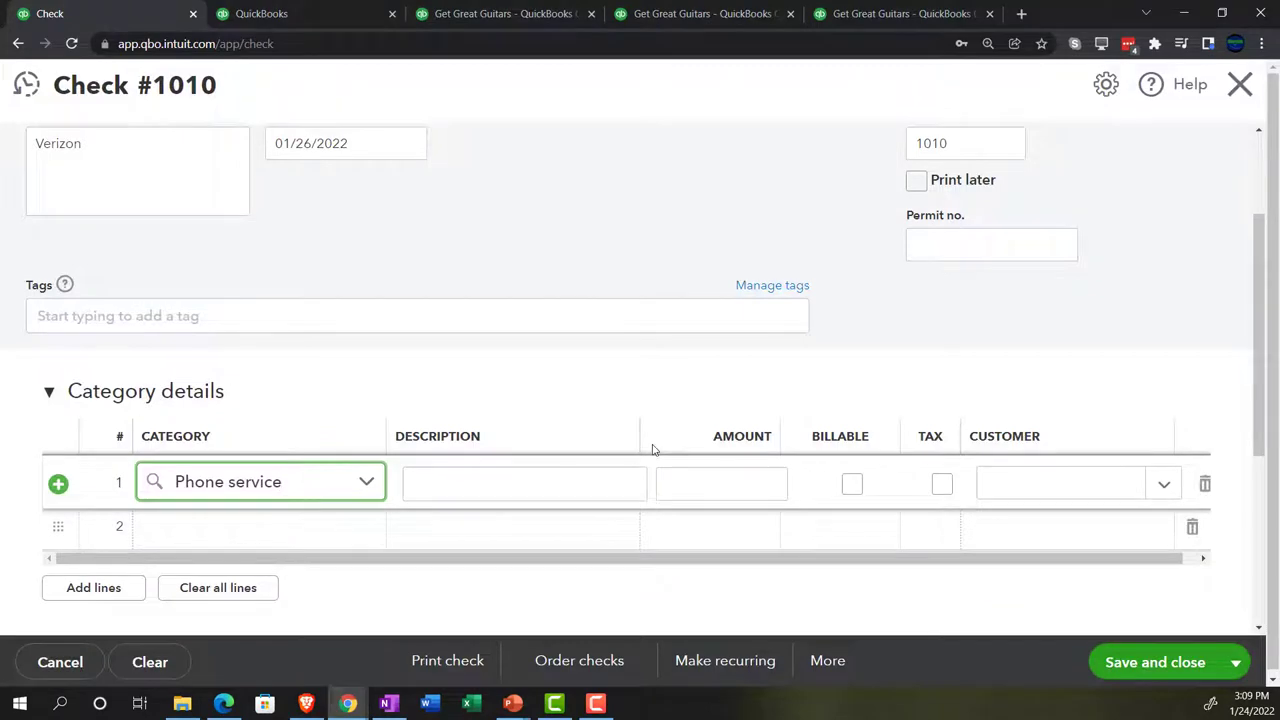
Enter 410 as the Phone service line's amount, and save and close the Verizon check.
key("Tab")
key("Tab")
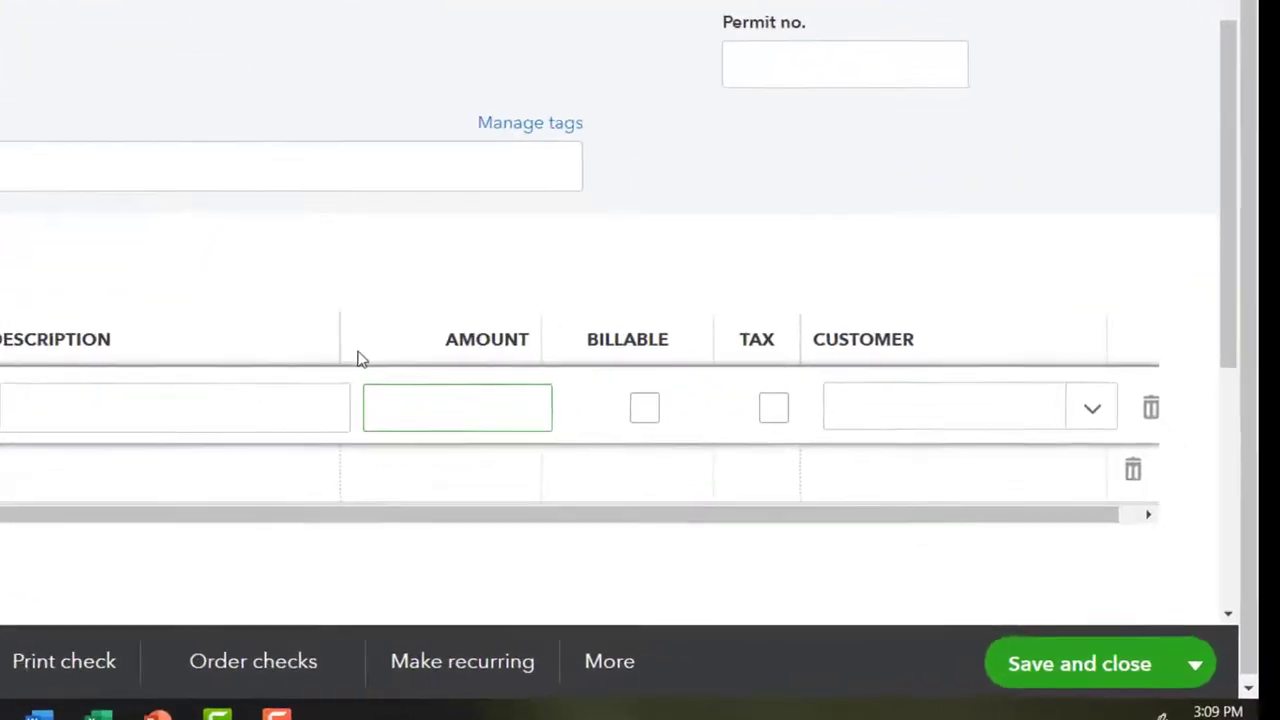
type("410")
key("Tab")
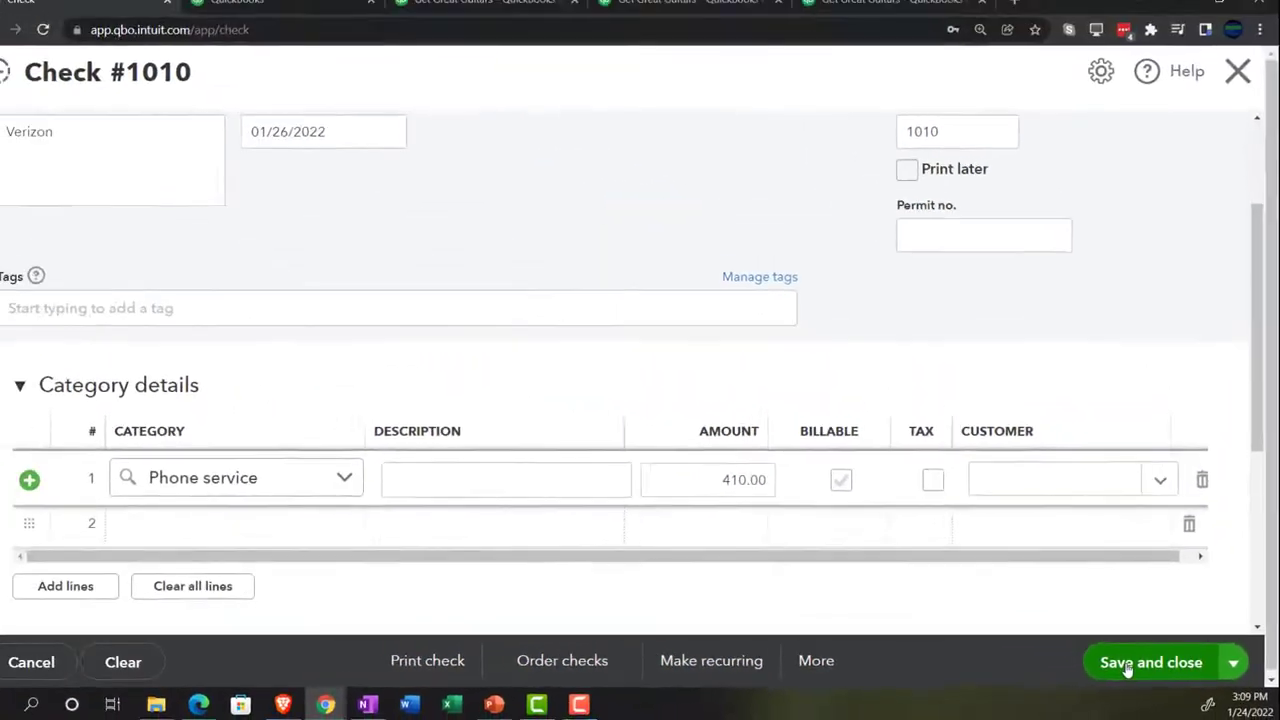
left_click(1128, 668)
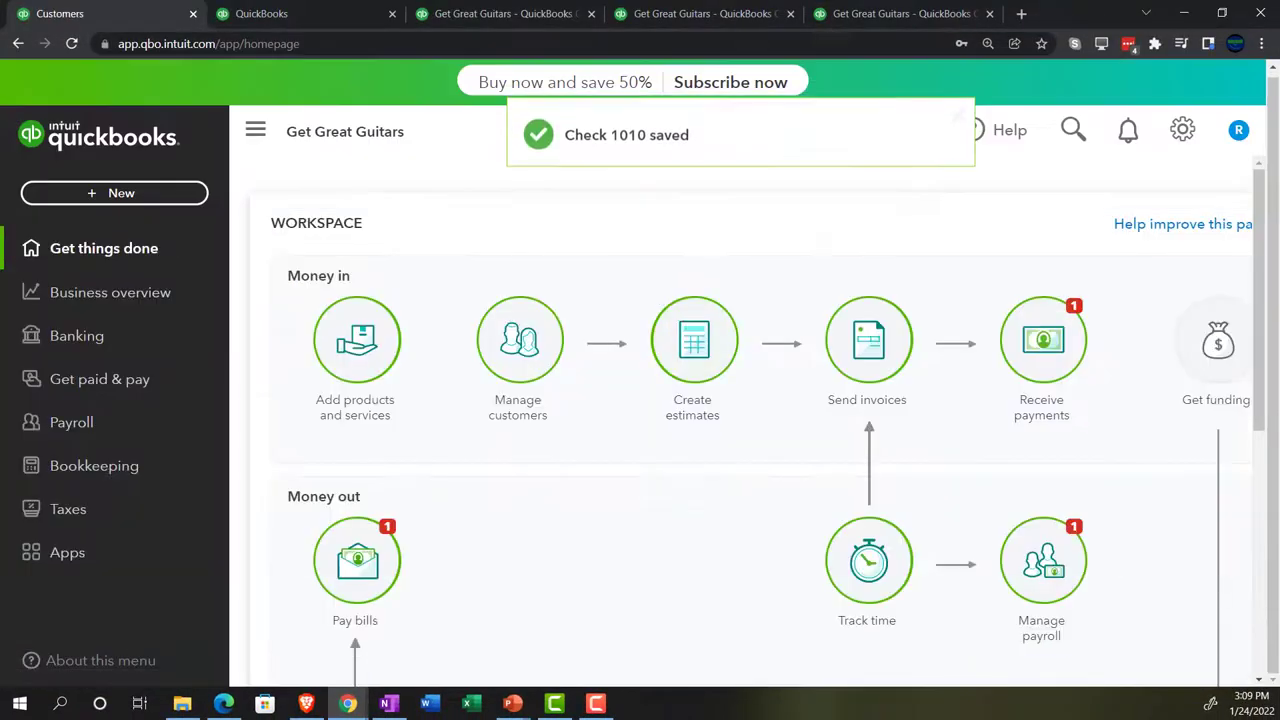
Refresh the 2022 Balance Sheet report and examine its current assets.
left_click(470, 12)
scroll(785, 366, "up", 4)
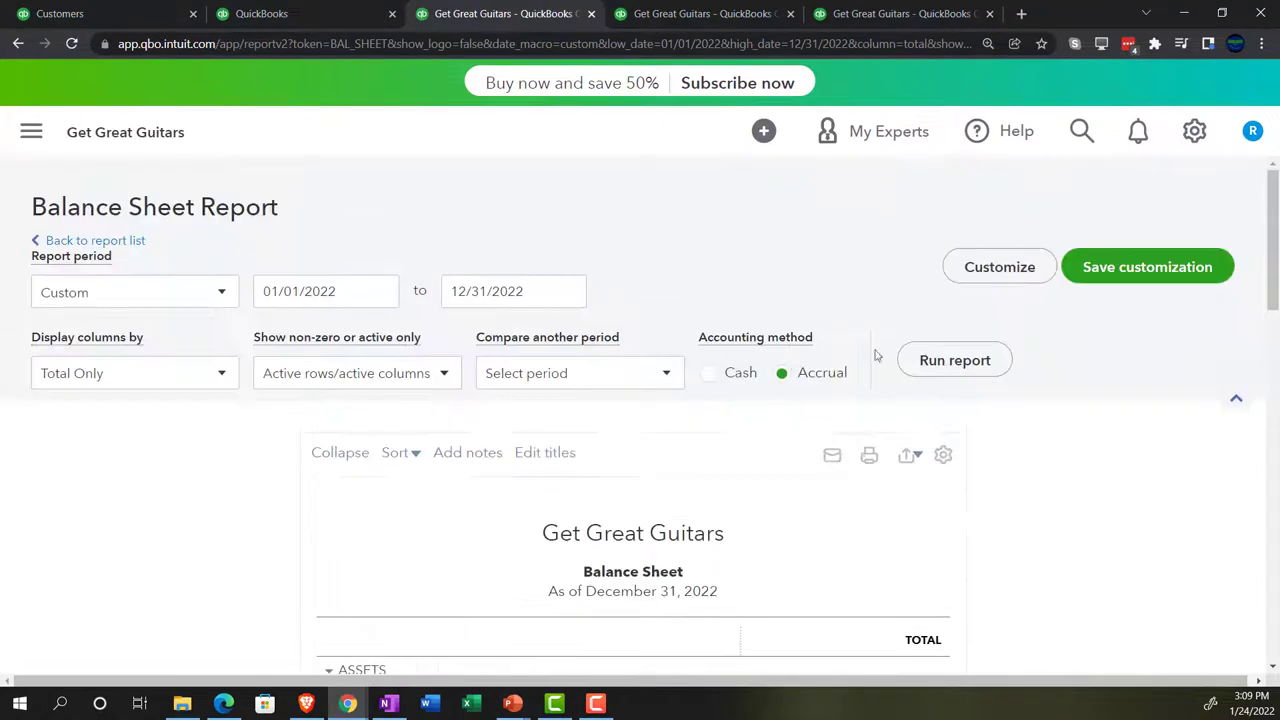
left_click(960, 362)
scroll(295, 444, "down", 3)
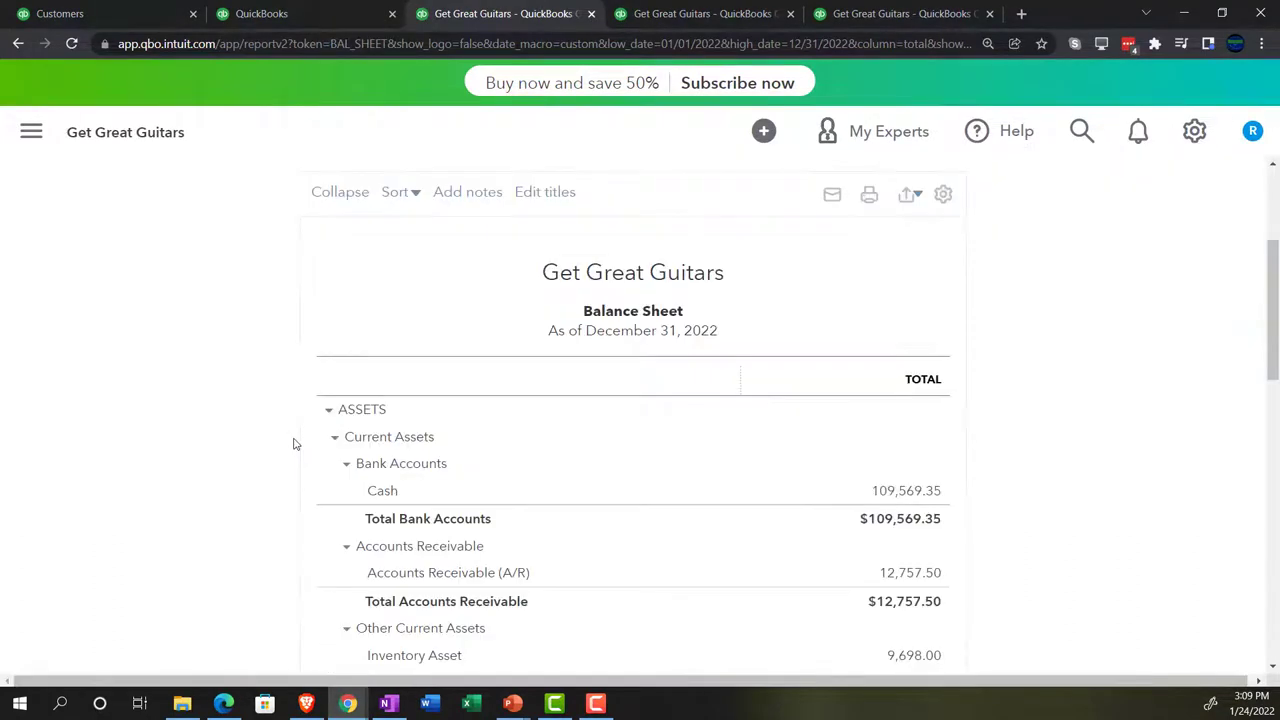
scroll(295, 444, "down", 1)
Open the transaction detail behind the Cash balance, find the Verizon check, and return to the report summary.
left_click(905, 412)
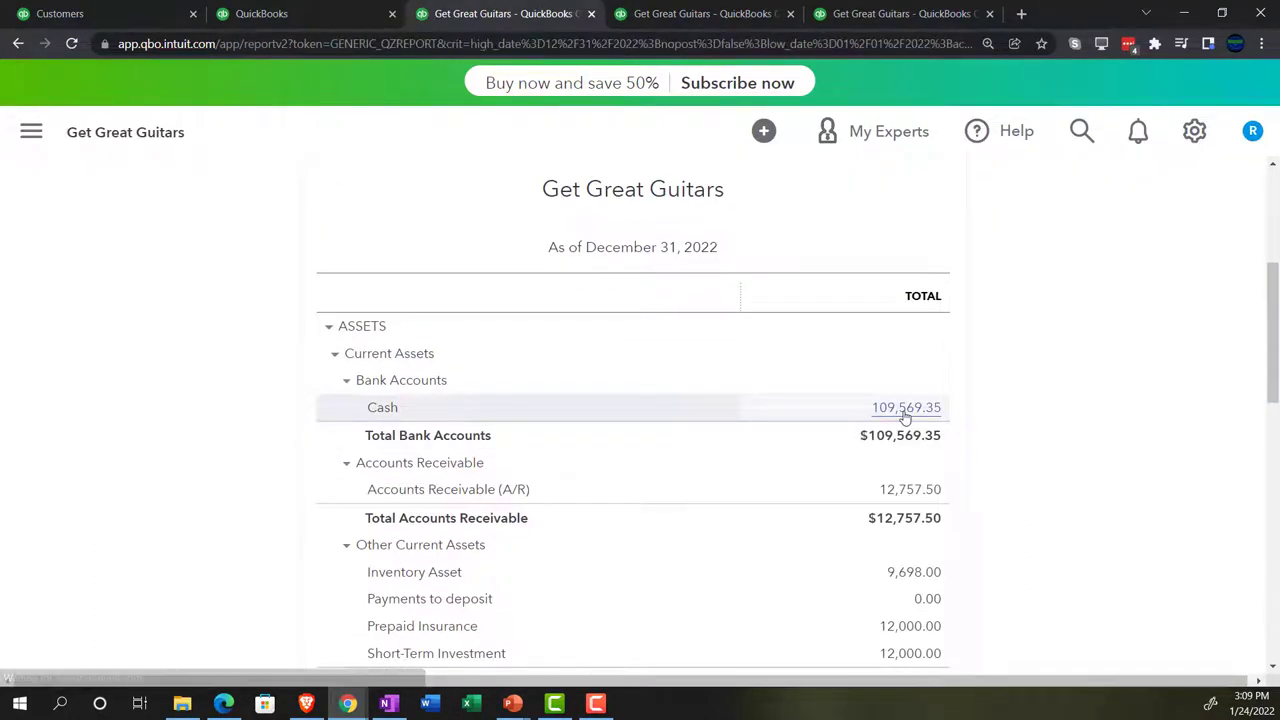
scroll(610, 456, "down", 5)
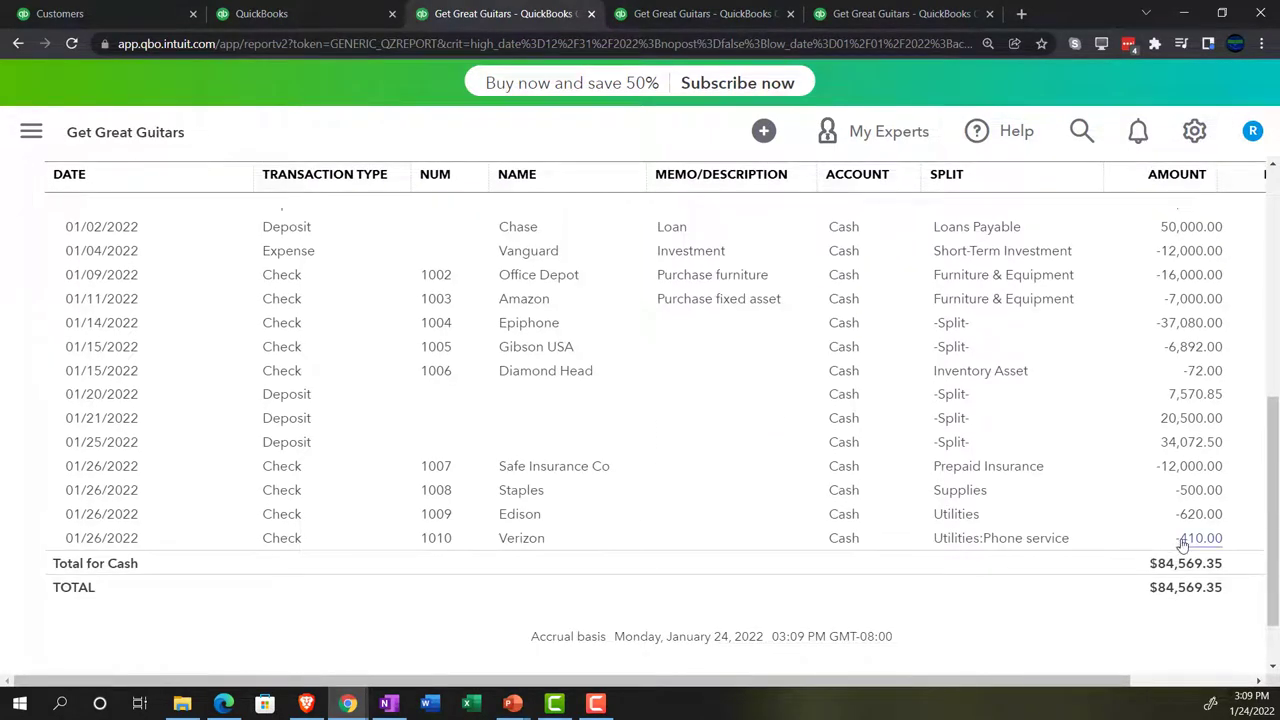
scroll(335, 546, "up", 6)
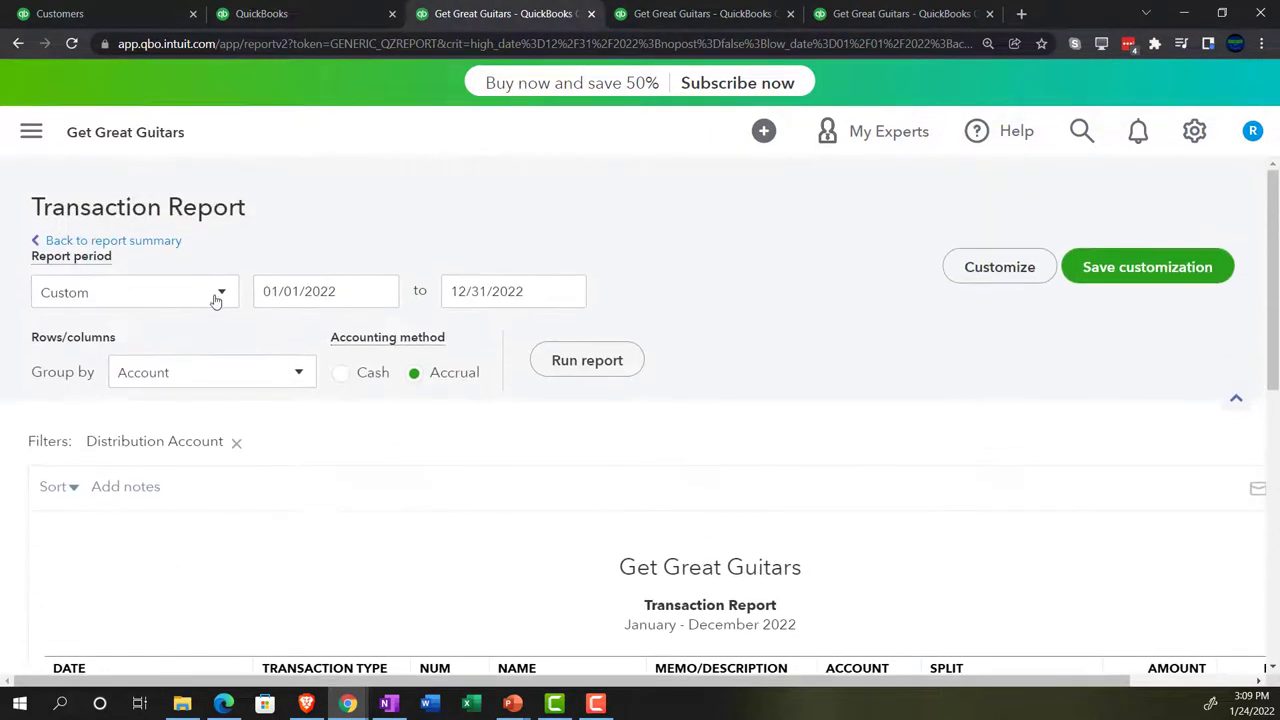
left_click(150, 242)
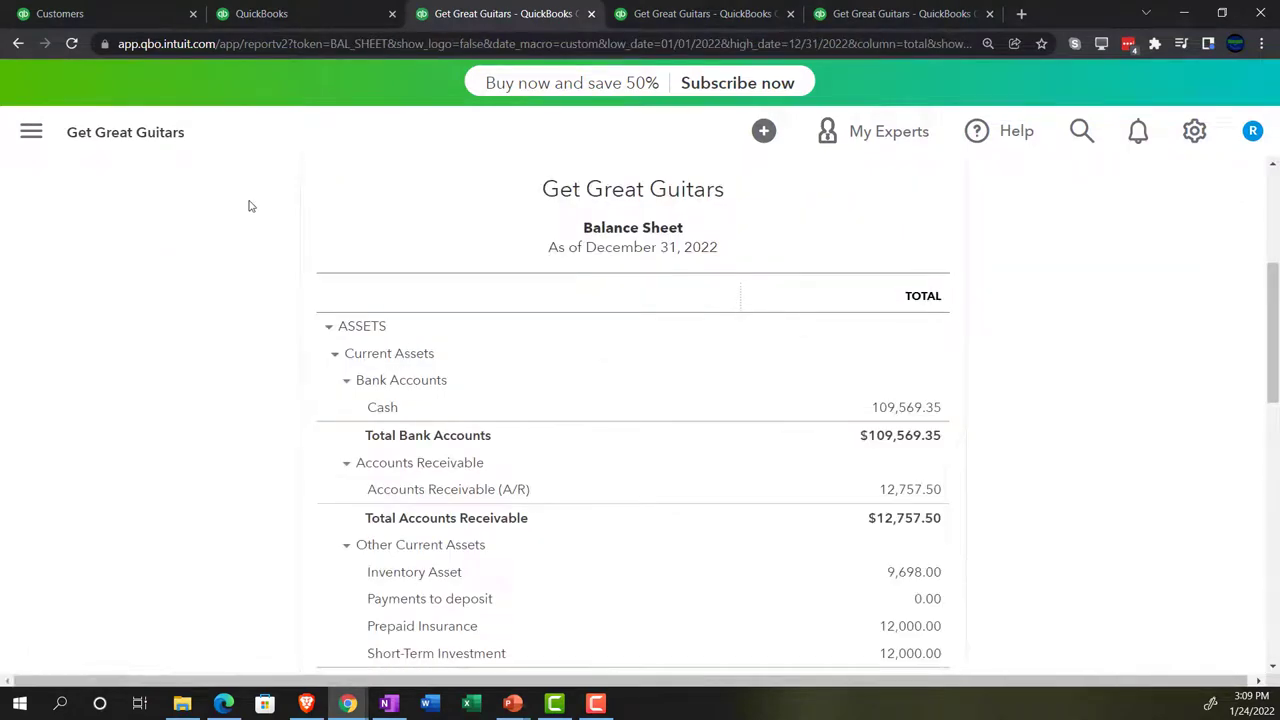
Refresh the 2022 Profit and Loss report and inspect the Utilities group both collapsed and expanded.
left_click(678, 13)
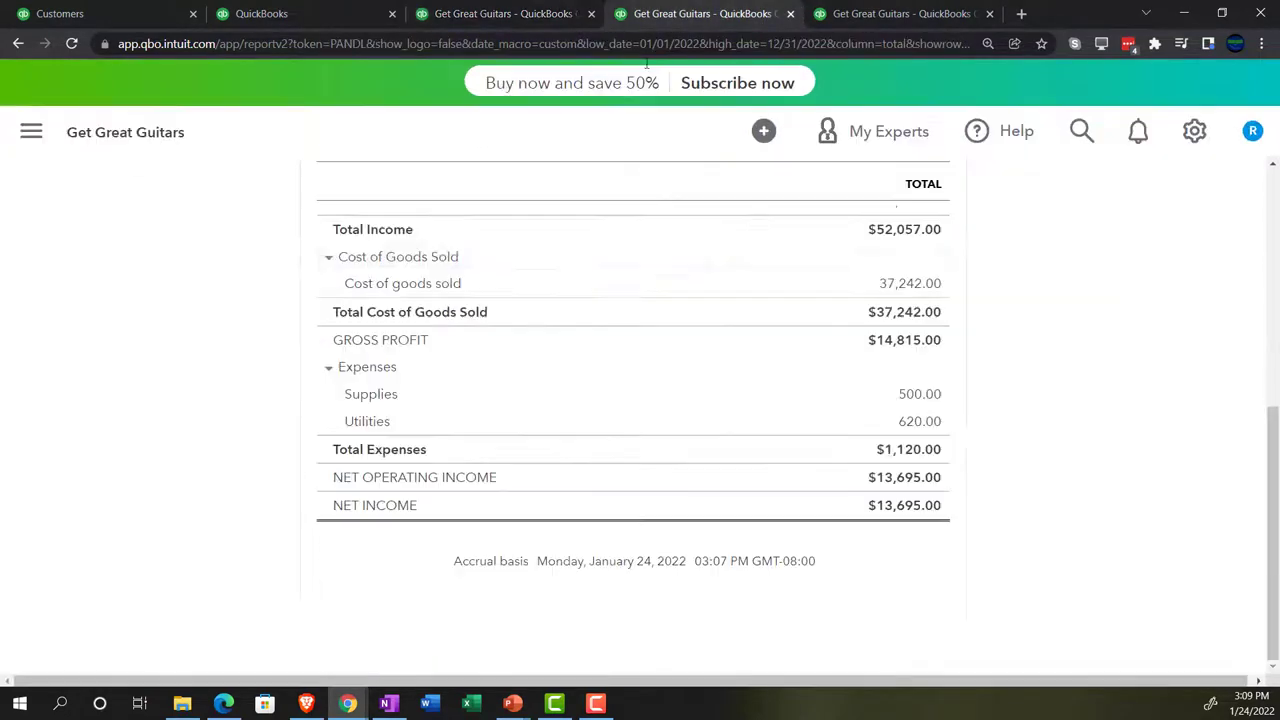
scroll(780, 366, "up", 8)
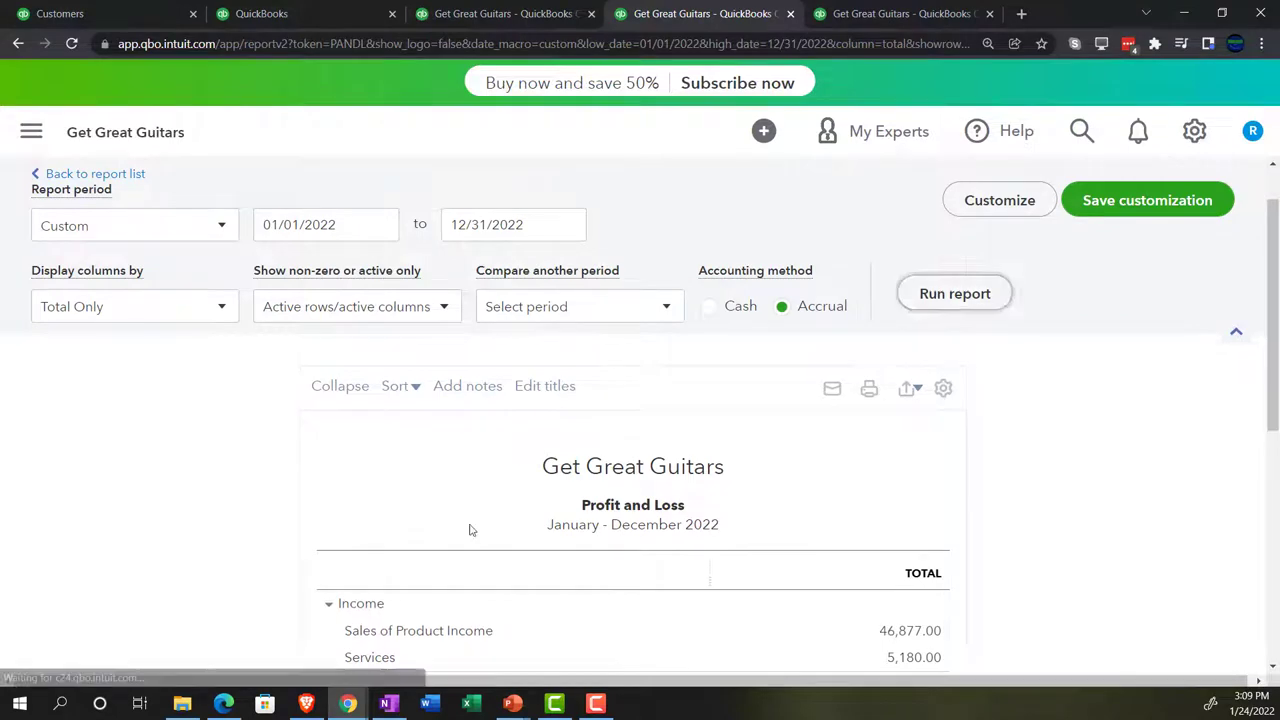
scroll(271, 560, "down", 2)
scroll(234, 549, "up", 4)
scroll(228, 543, "down", 5)
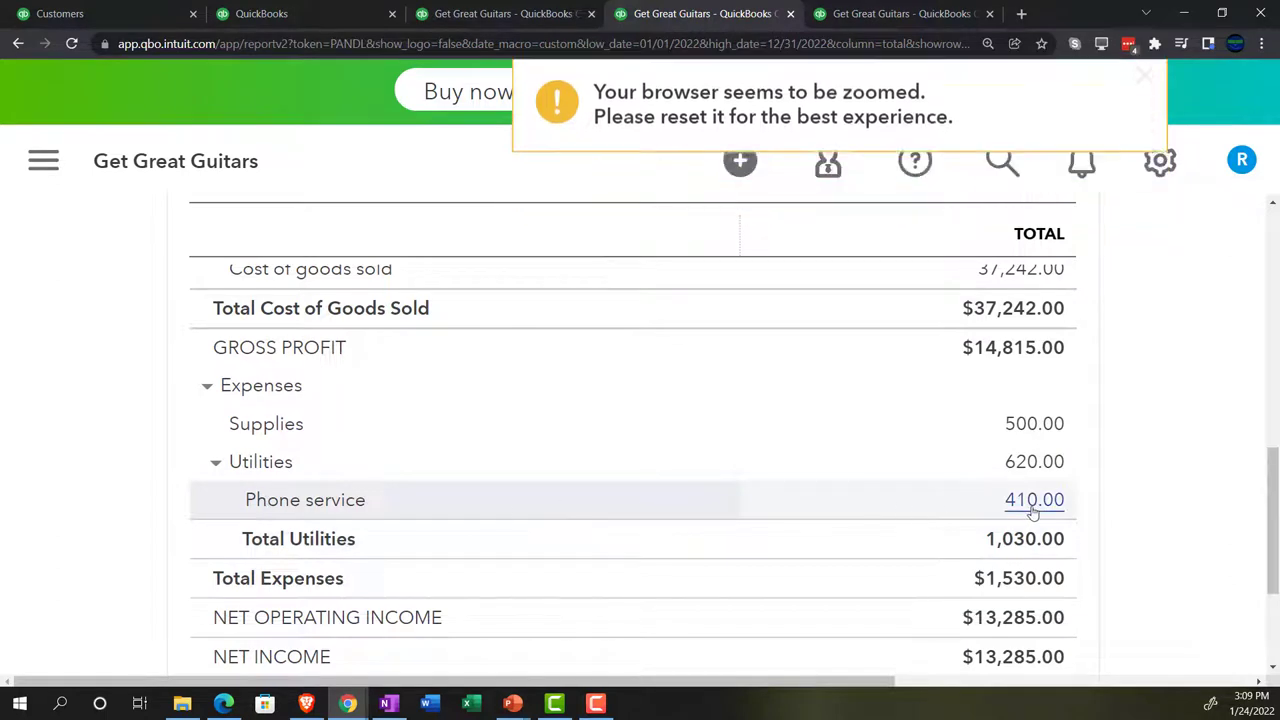
left_click(215, 462)
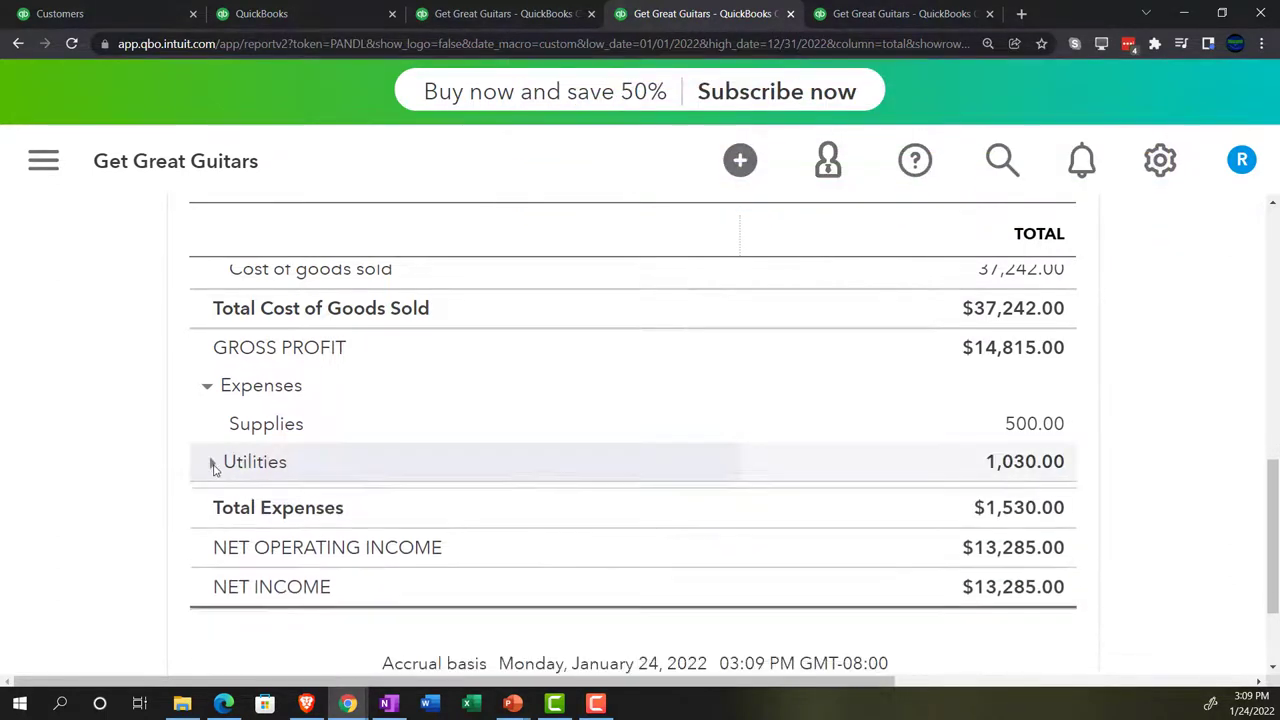
left_click(215, 462)
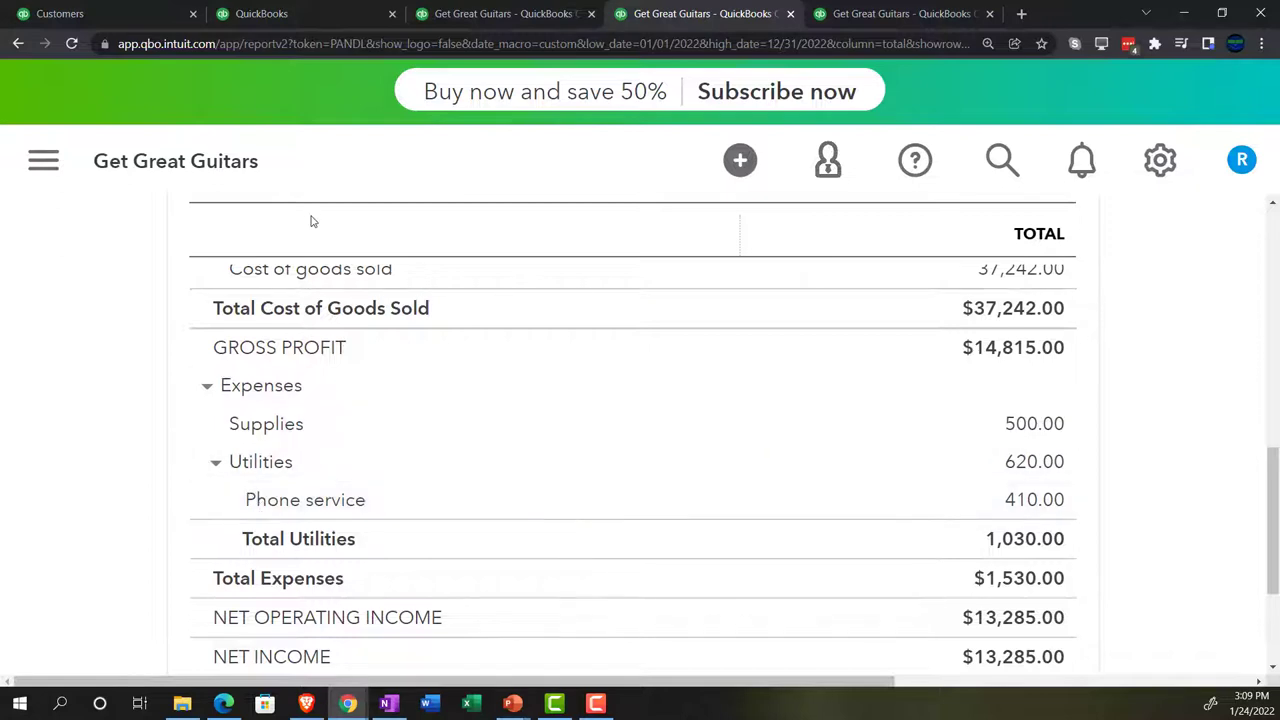
left_click(141, 12)
right_click(134, 8)
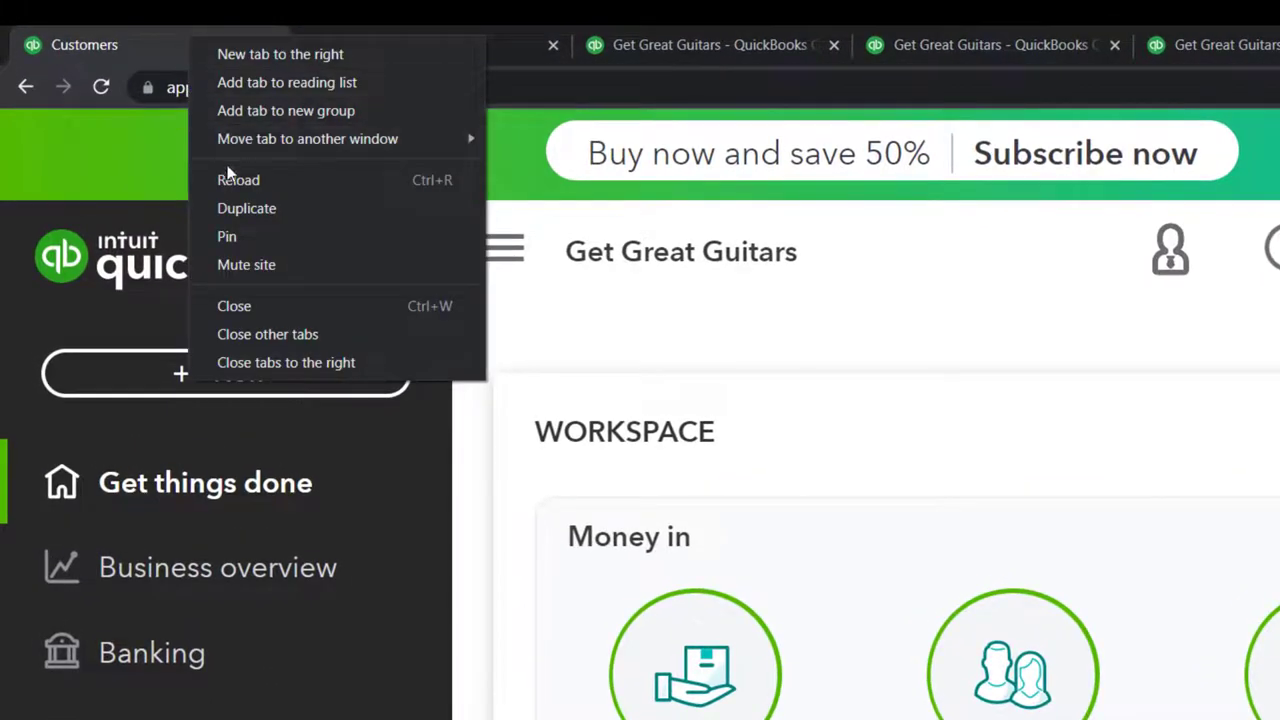
left_click(231, 207)
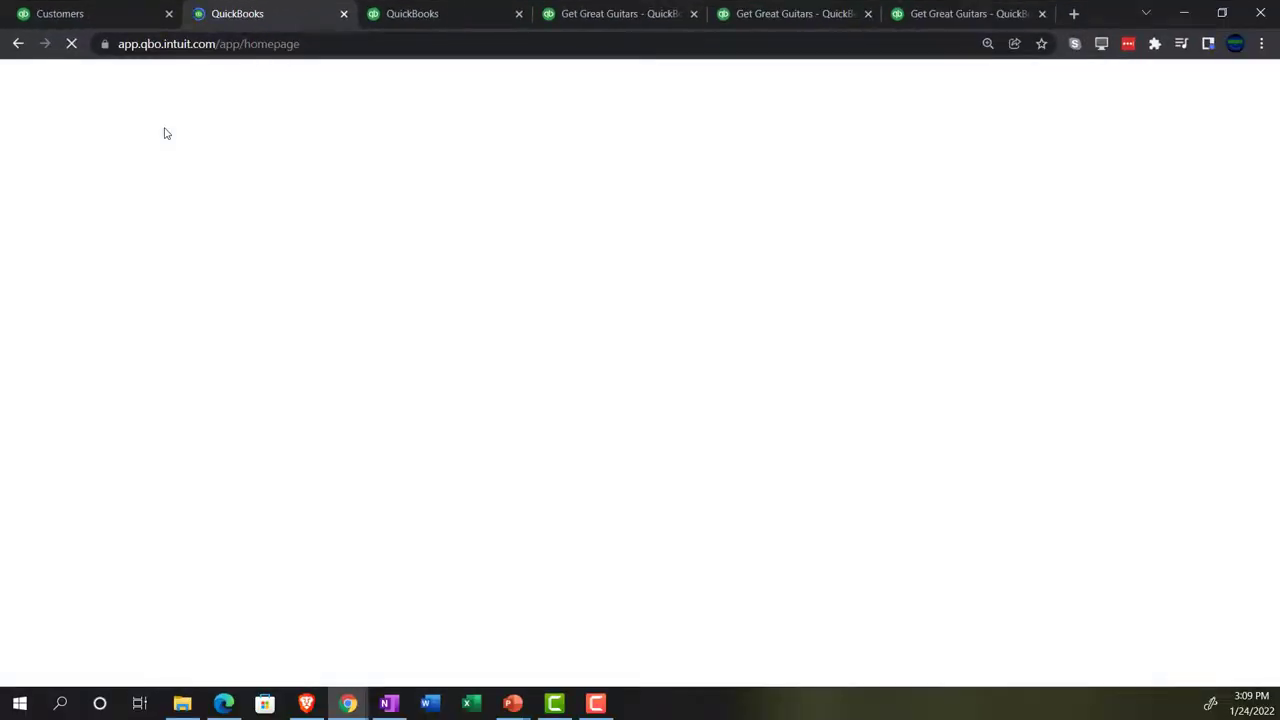
left_click(343, 17)
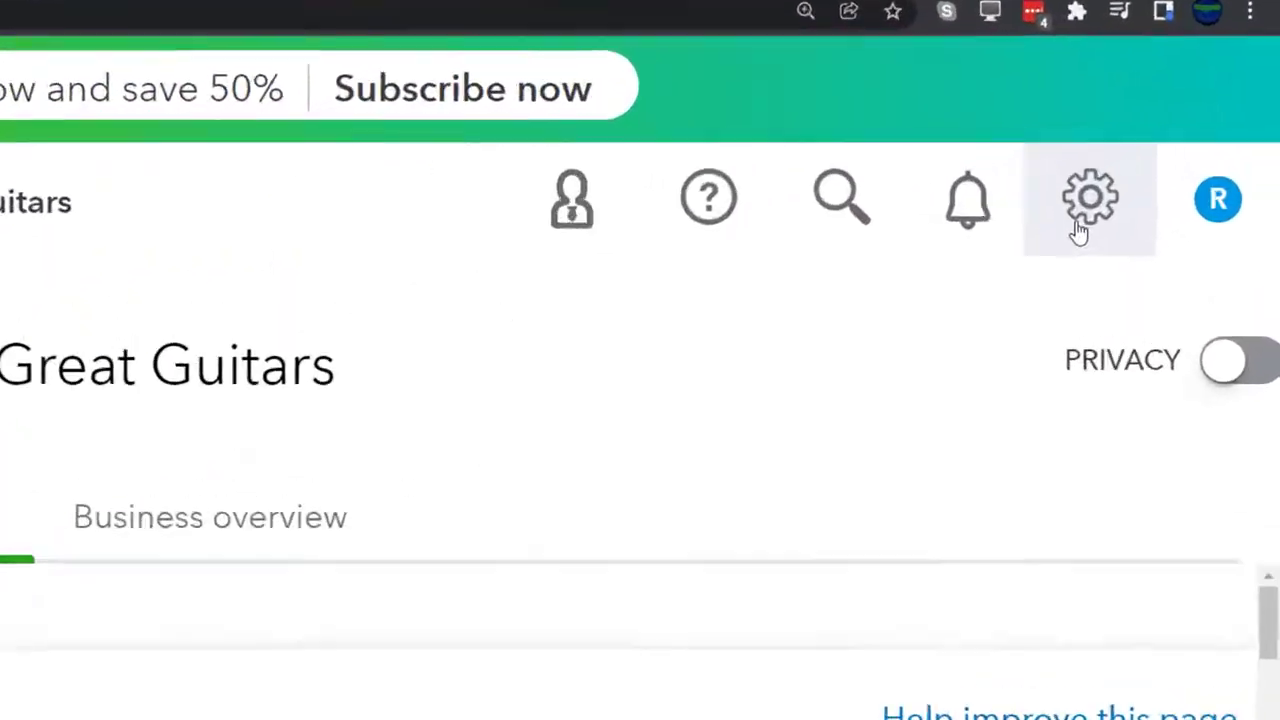
Reduce the browser zoom to 125%, check the Accountant or Business view option in the settings, and look through the side navigation.
left_click(1157, 177)
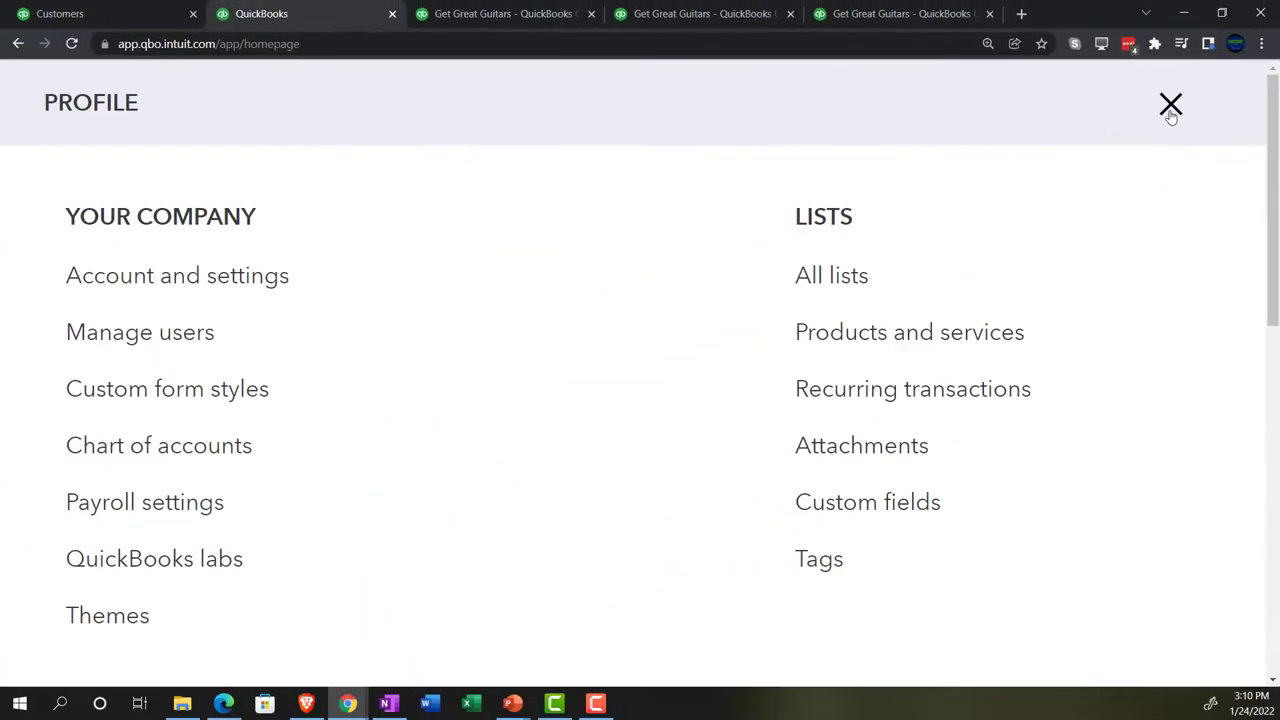
left_click(1076, 167)
key("ctrl+minus")
key("ctrl+minus")
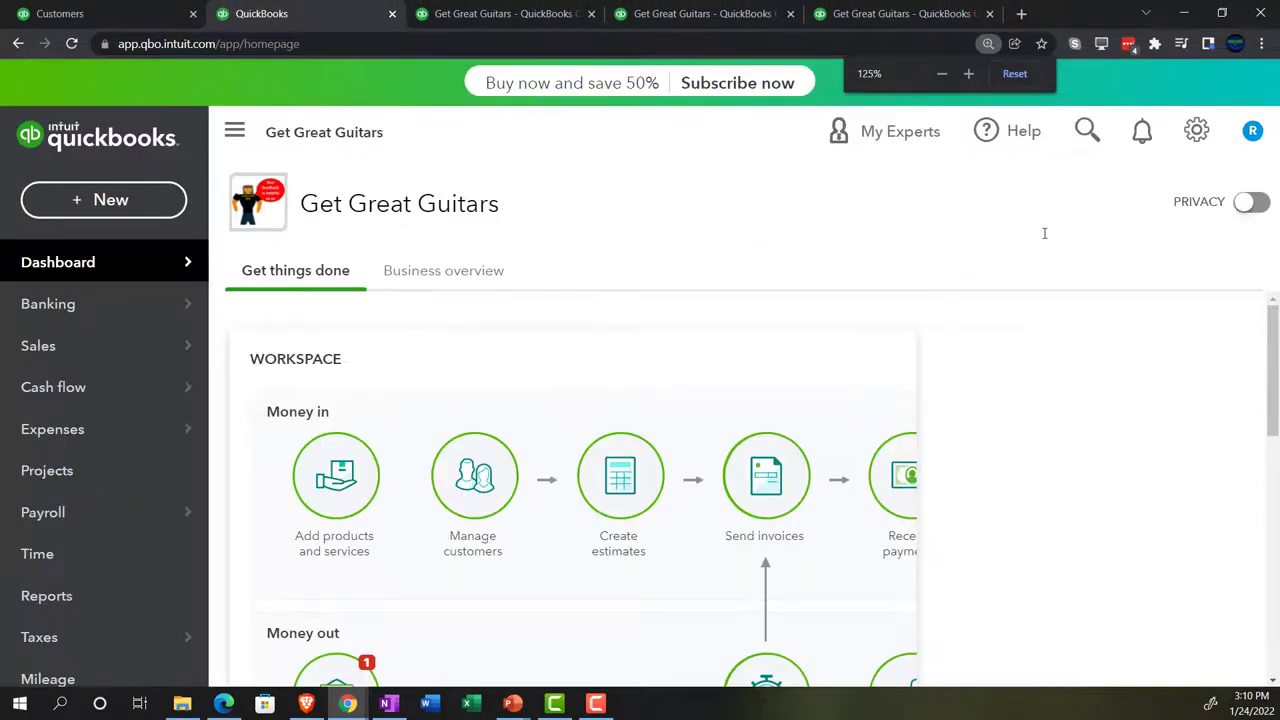
left_click(1196, 134)
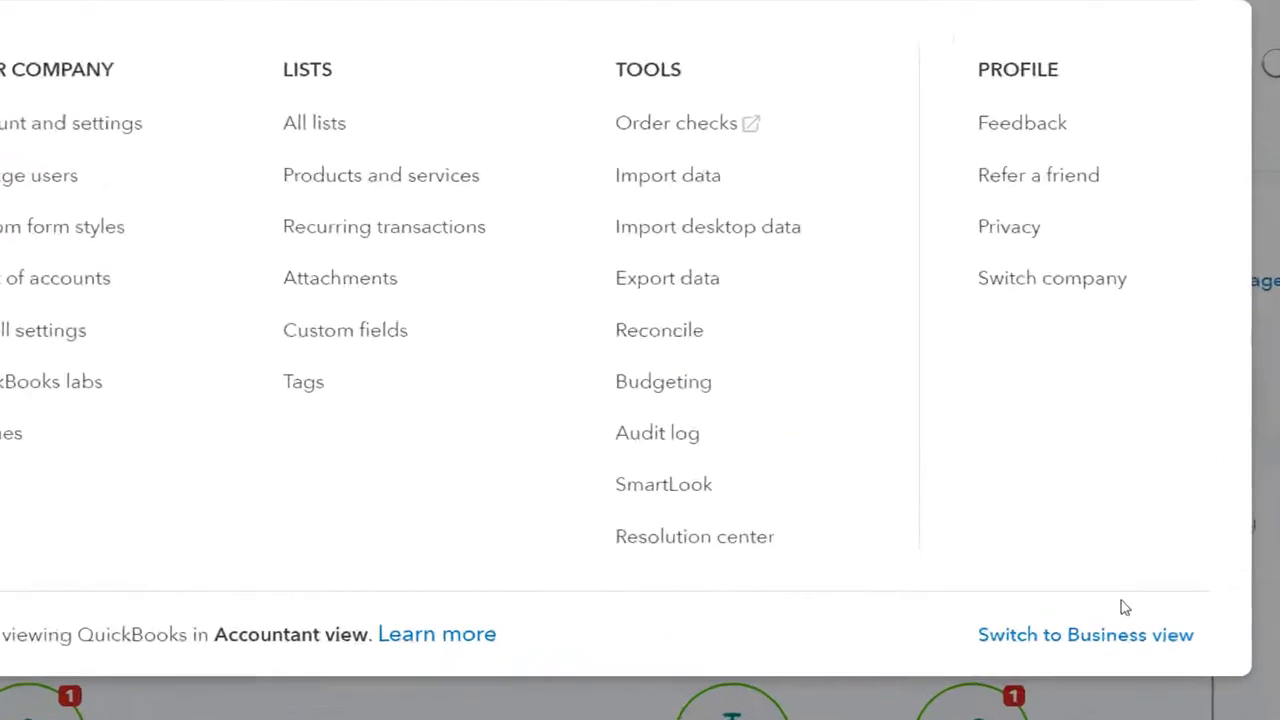
left_click(1104, 688)
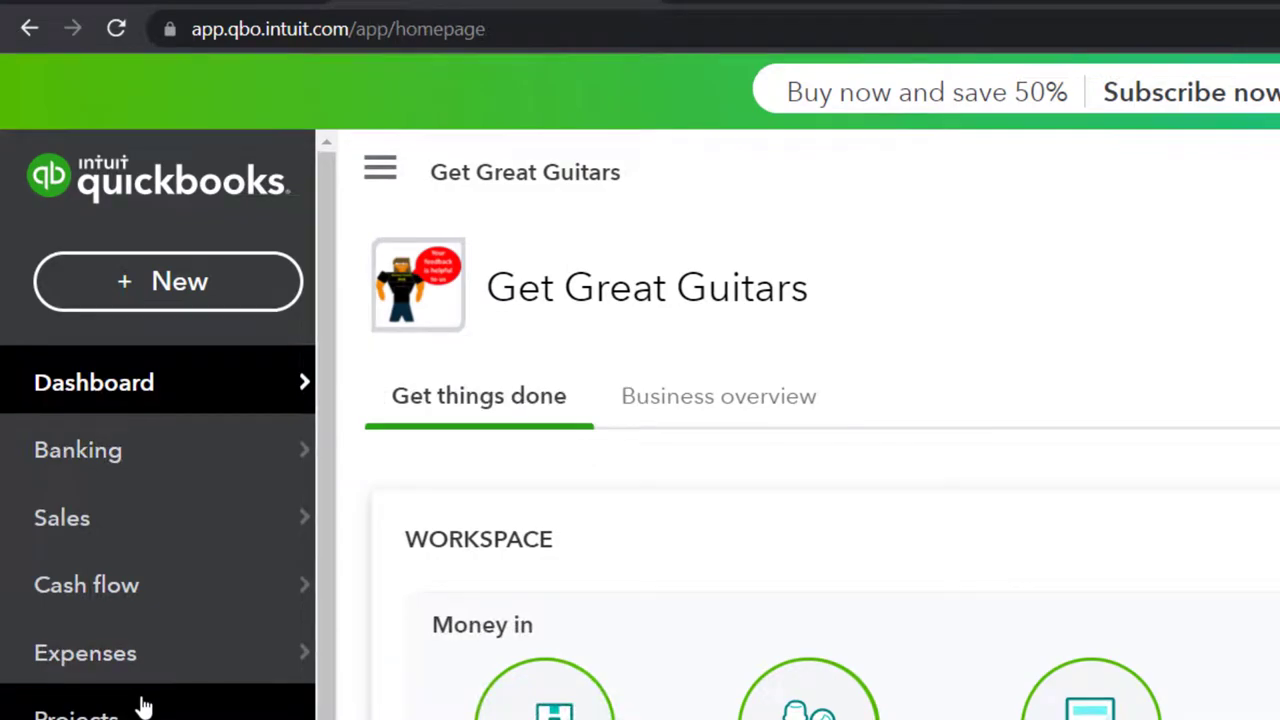
scroll(143, 706, "down", 2)
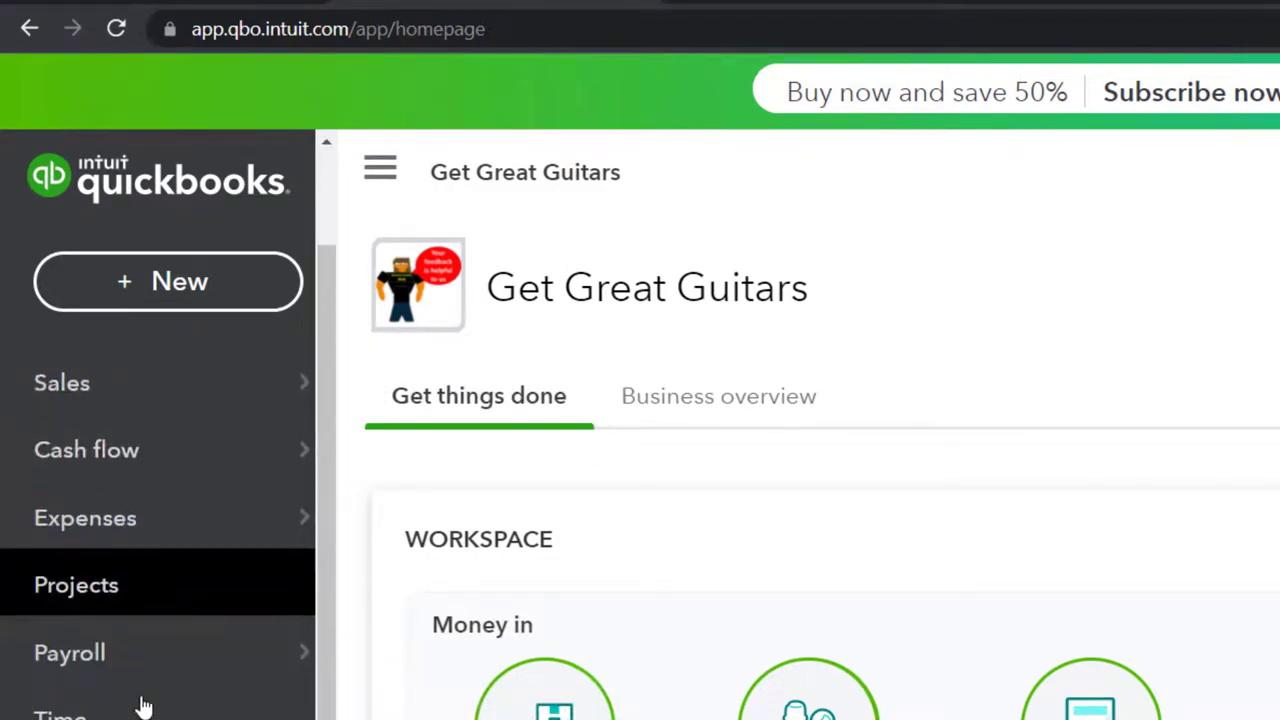
Open the Chart of Accounts, hide the side navigation, and find the Phone service account among the Utilities expense sub-accounts.
scroll(143, 706, "down", 2)
mouse_move(120, 719)
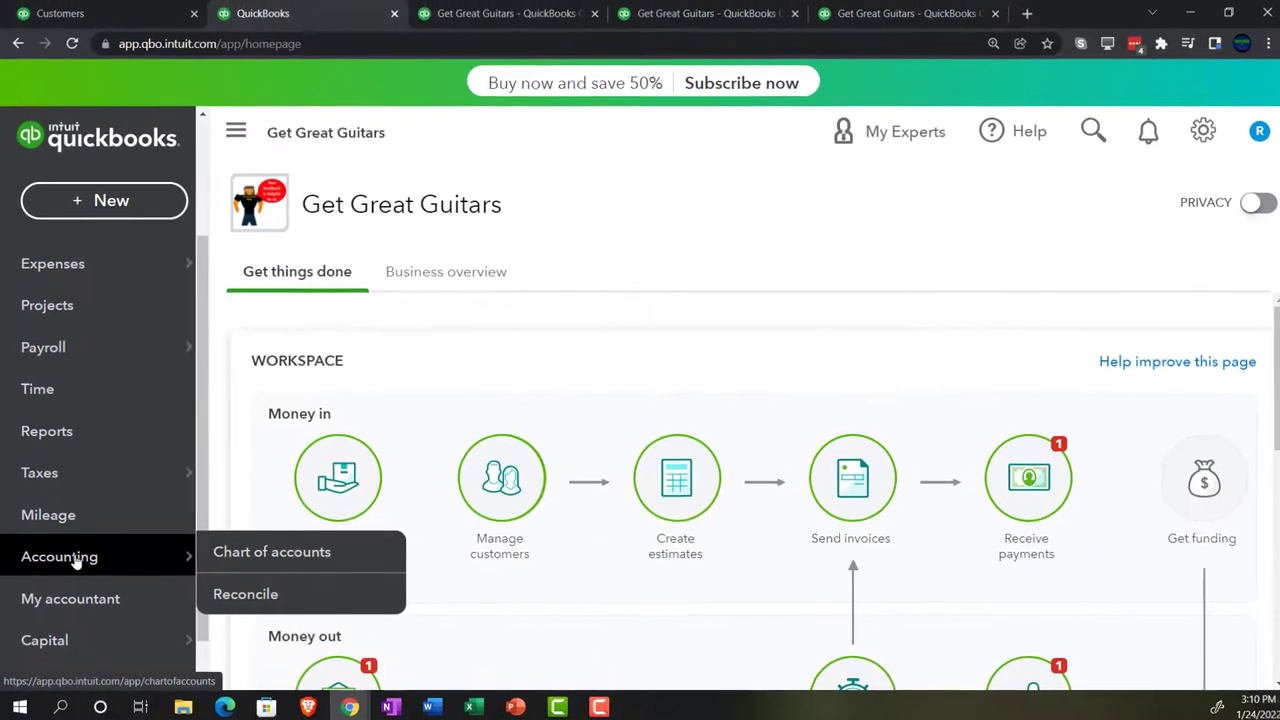
left_click(78, 558)
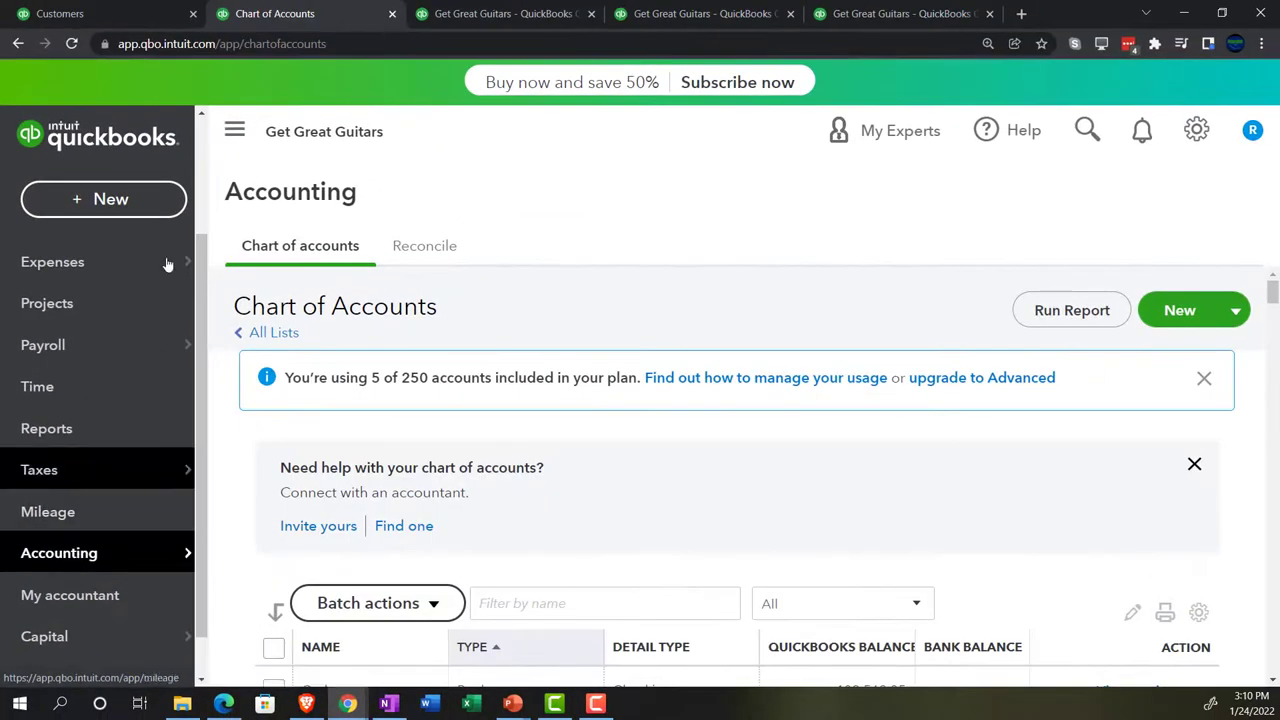
left_click(234, 131)
scroll(242, 497, "down", 10)
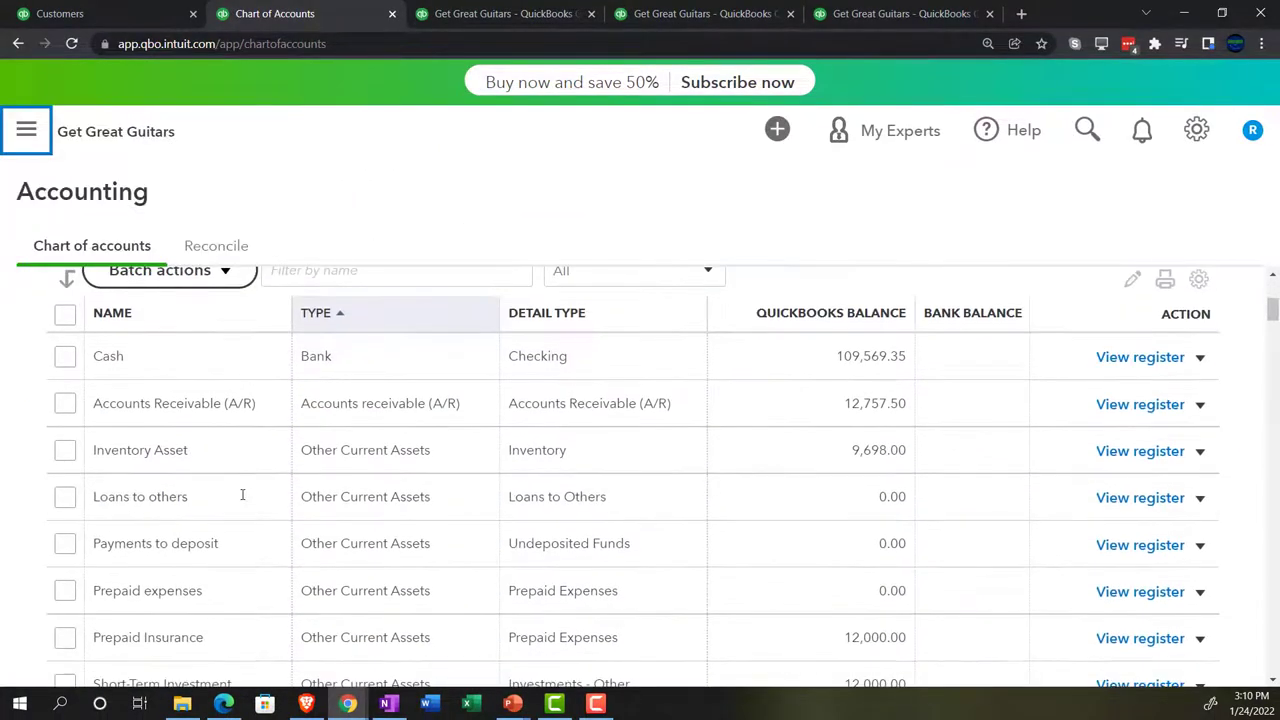
scroll(242, 500, "down", 6)
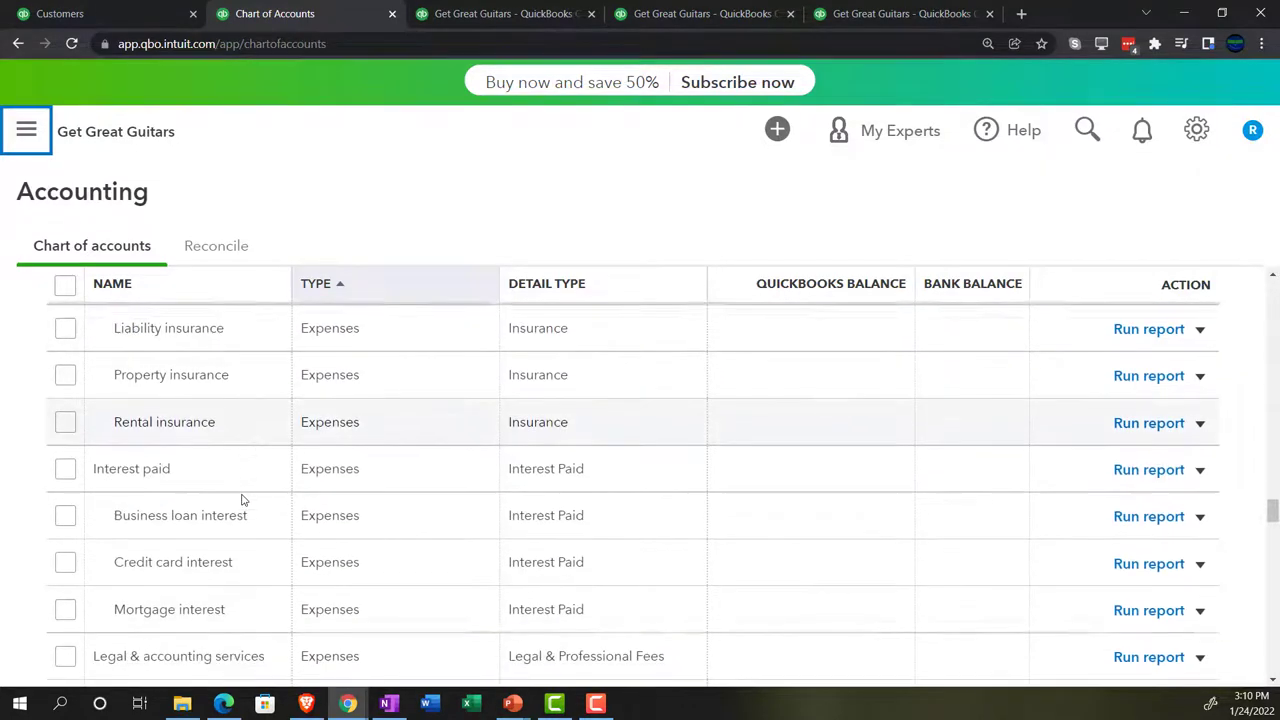
scroll(241, 500, "down", 3)
scroll(241, 500, "down", 20)
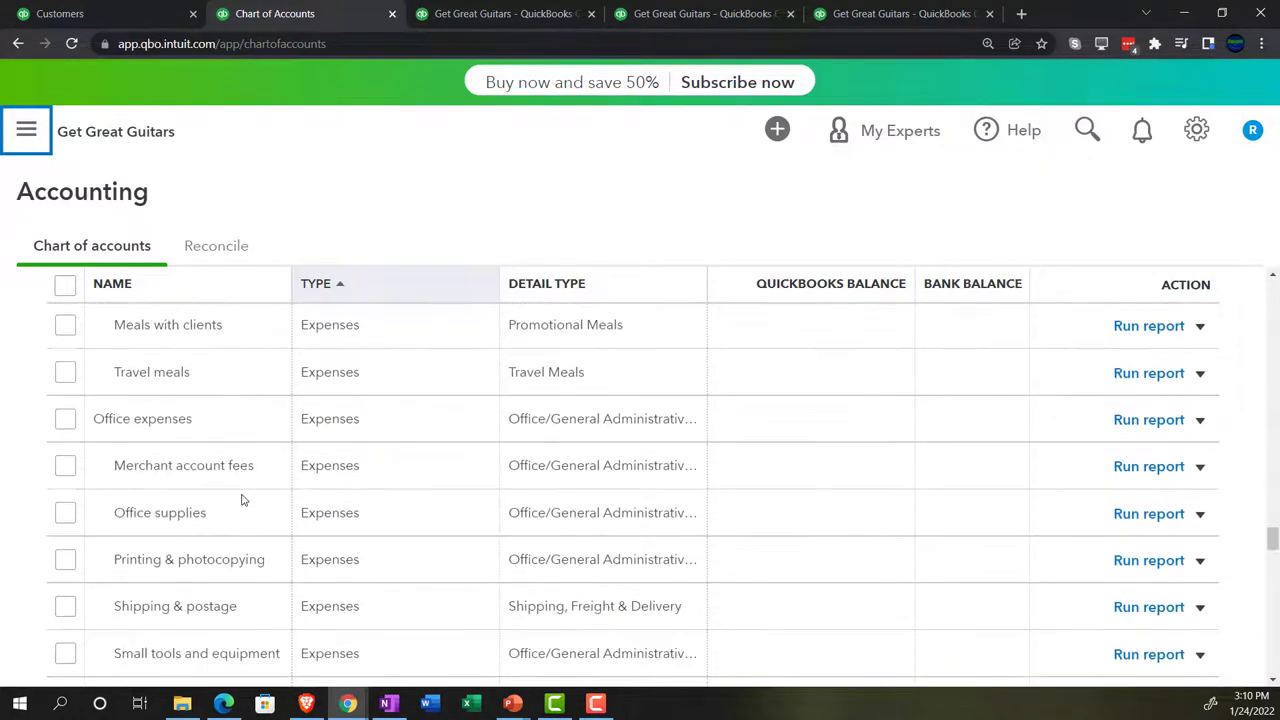
scroll(241, 500, "down", 3)
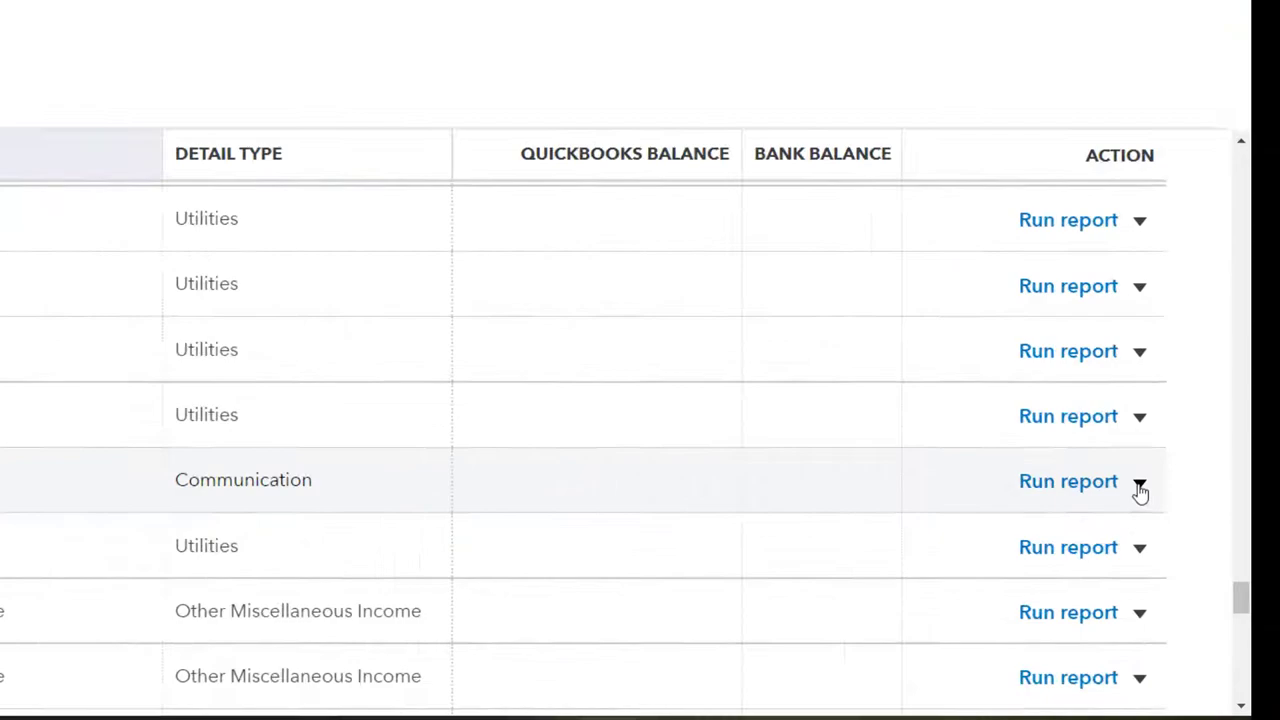
Rename the Phone service account as Telephone, remove its sub-account link to Utilities, and save it.
left_click(1199, 519)
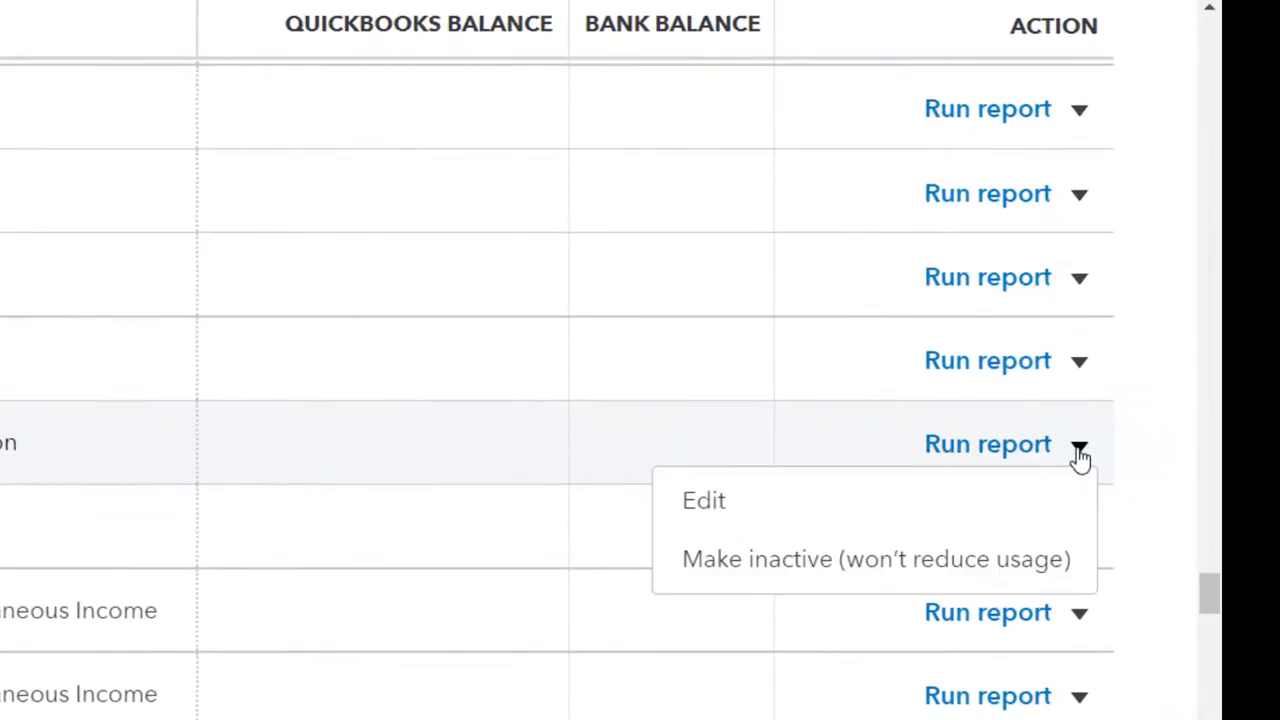
left_click(766, 503)
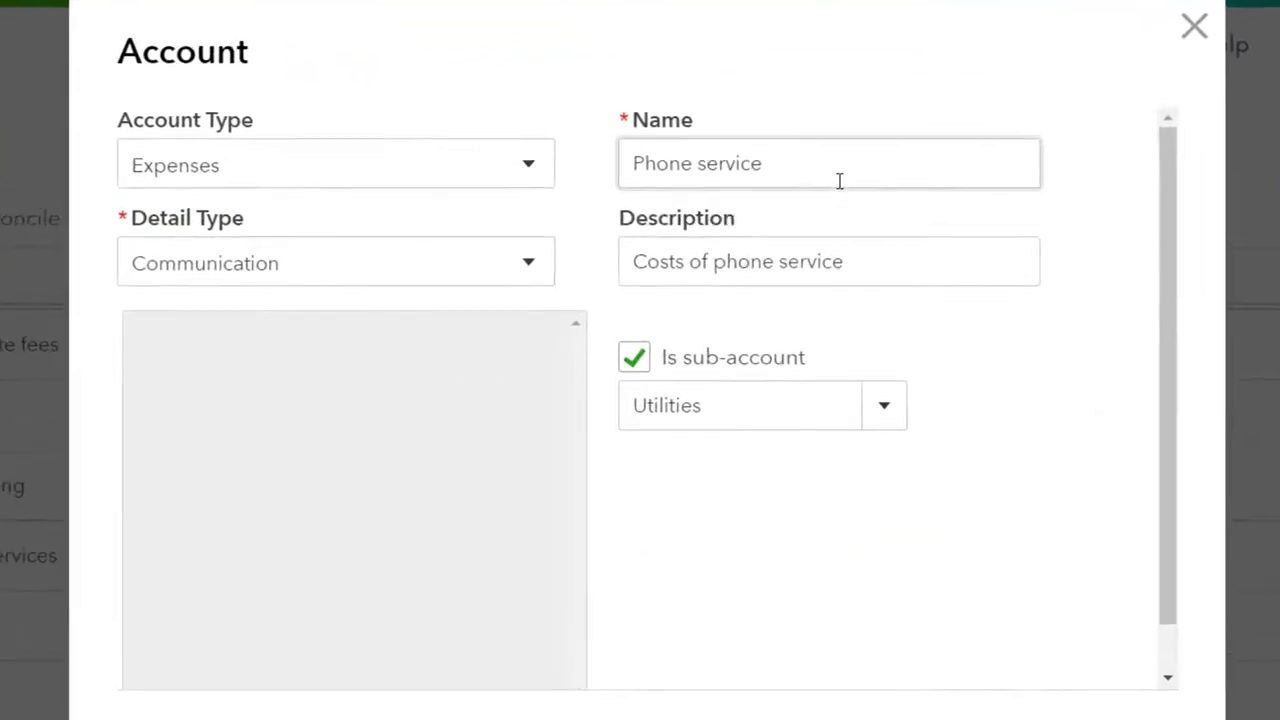
left_click_drag(767, 219, 617, 210)
type("Telephone")
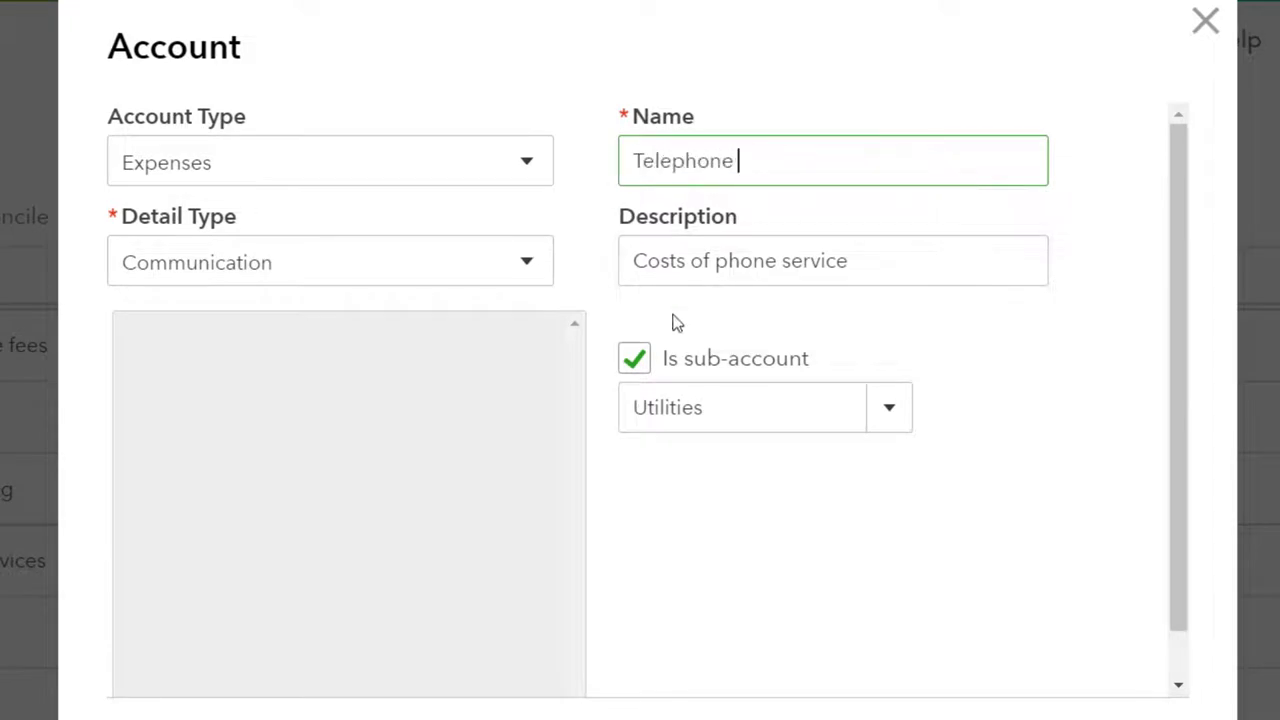
left_click(648, 359)
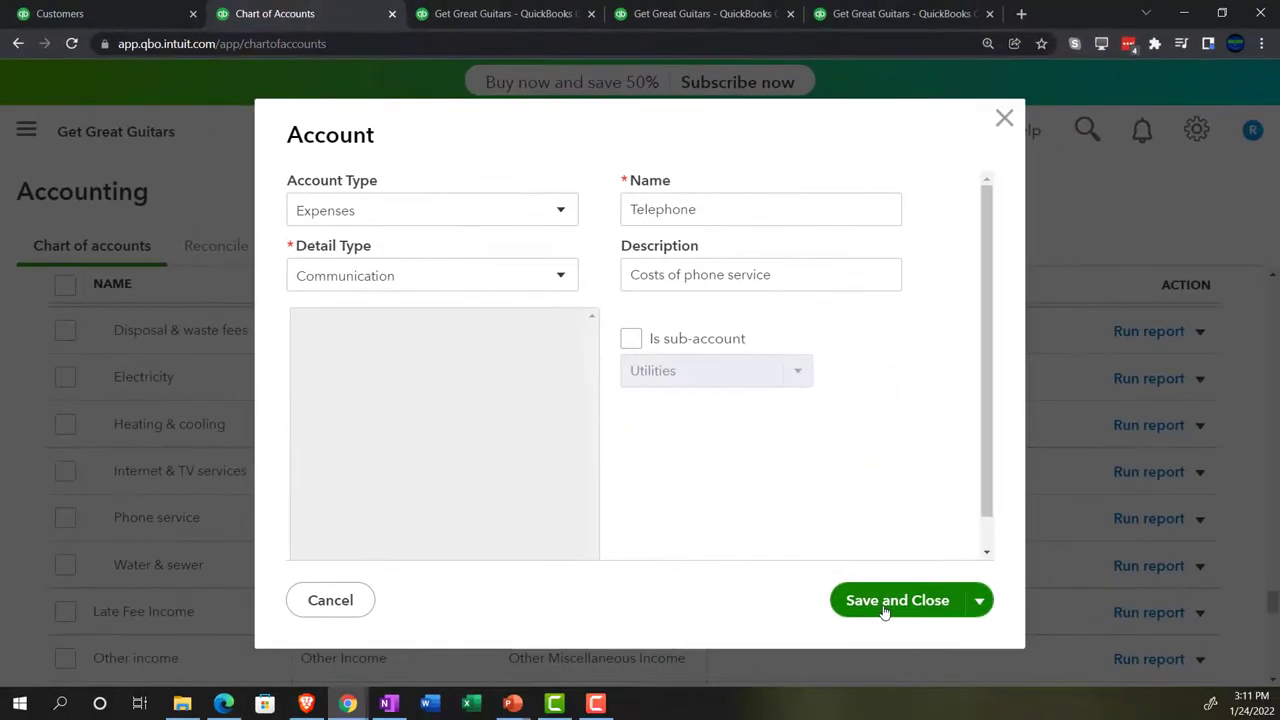
left_click(886, 609)
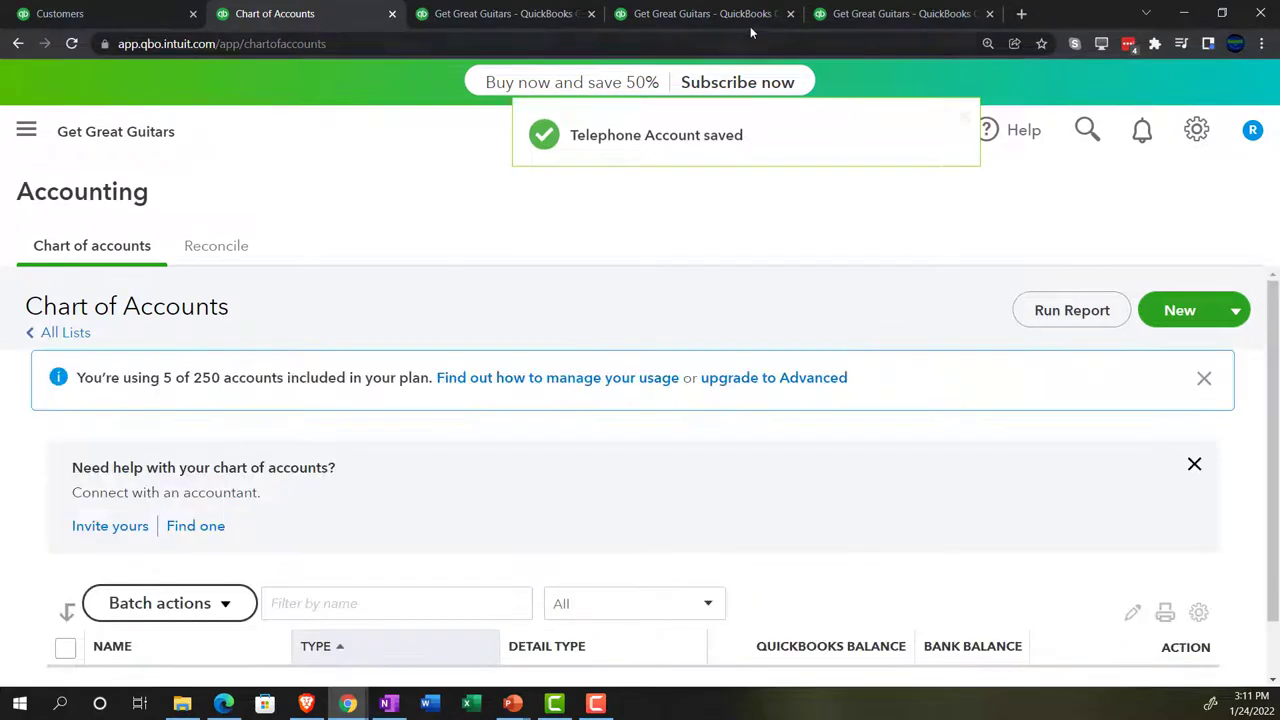
Refresh the 2022 Profit and Loss report and examine its expense accounts.
left_click(713, 13)
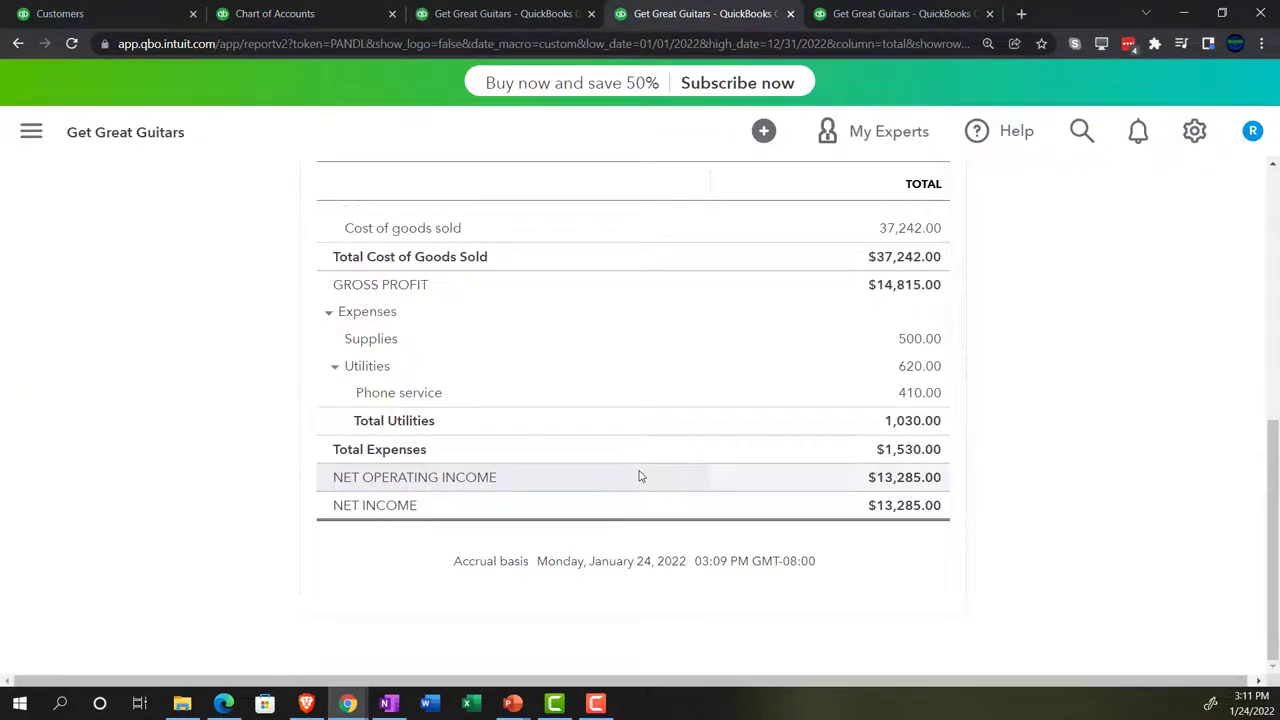
scroll(640, 477, "up", 6)
left_click(936, 360)
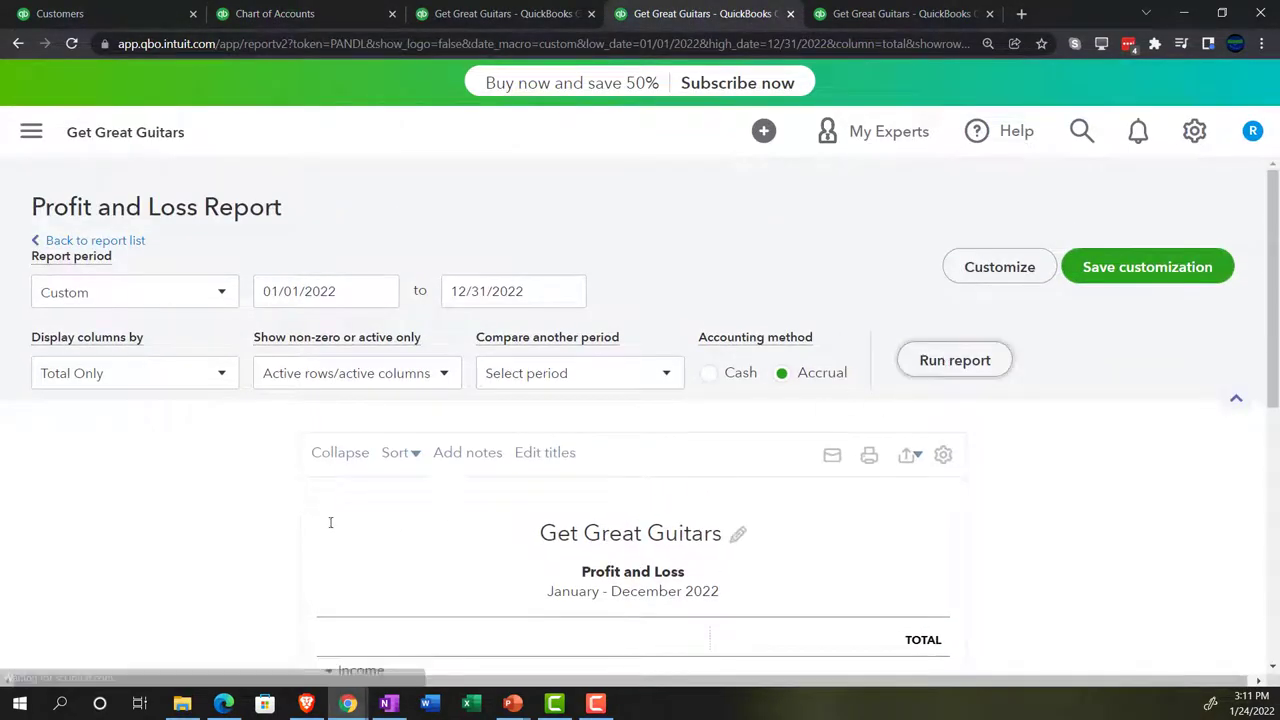
scroll(300, 540, "down", 3)
scroll(227, 563, "up", 1)
scroll(227, 563, "up", 1, "ctrl")
scroll(183, 551, "down", 5)
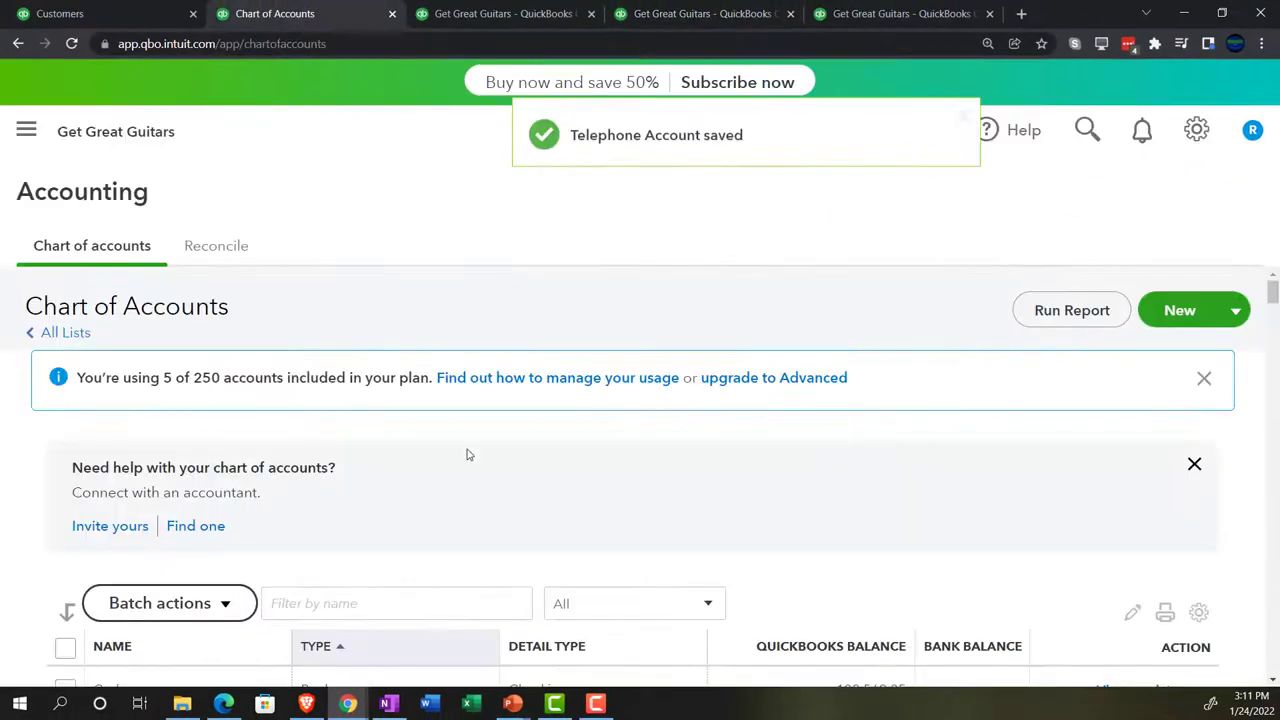
Enlarge the Chart of Accounts page and look through its asset accounts.
key("ctrl+plus")
key("ctrl+plus")
scroll(469, 455, "down", 10)
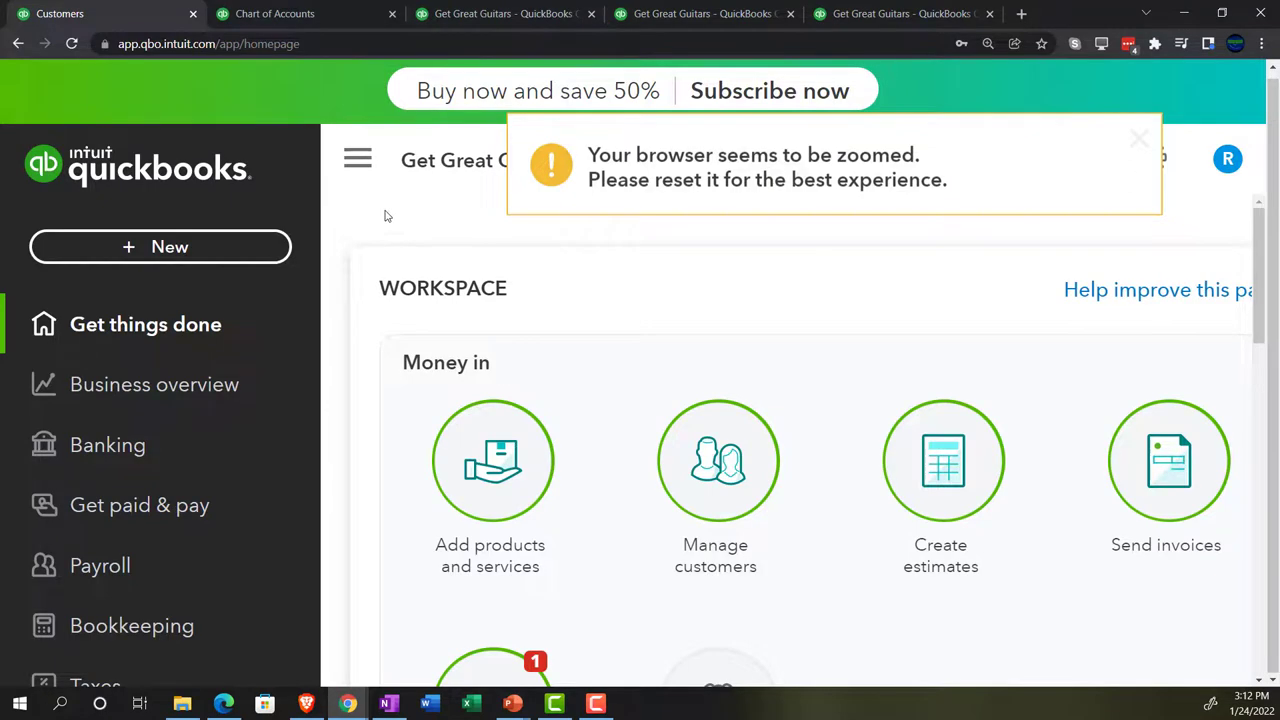
On the Business view home page, reduce the browser zoom, open the expense transactions under Bookkeeping, and hide the side navigation.
key("ctrl+minus")
key("ctrl+minus")
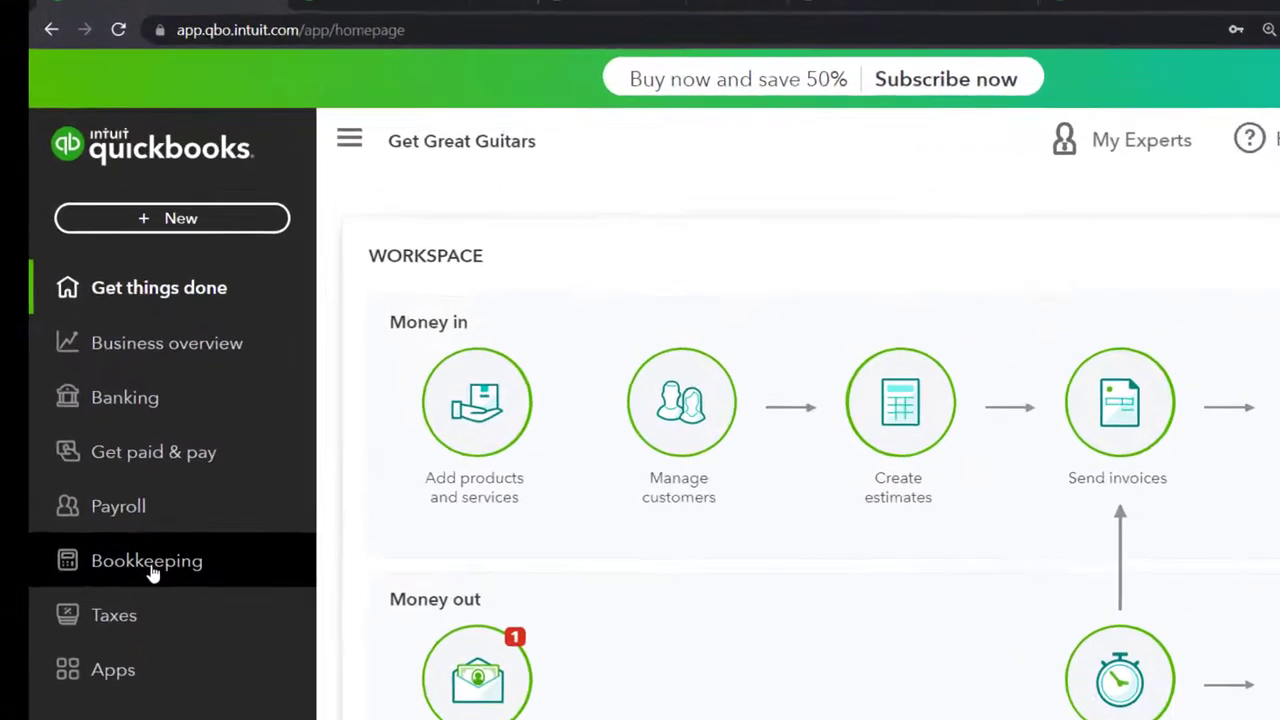
left_click(147, 562)
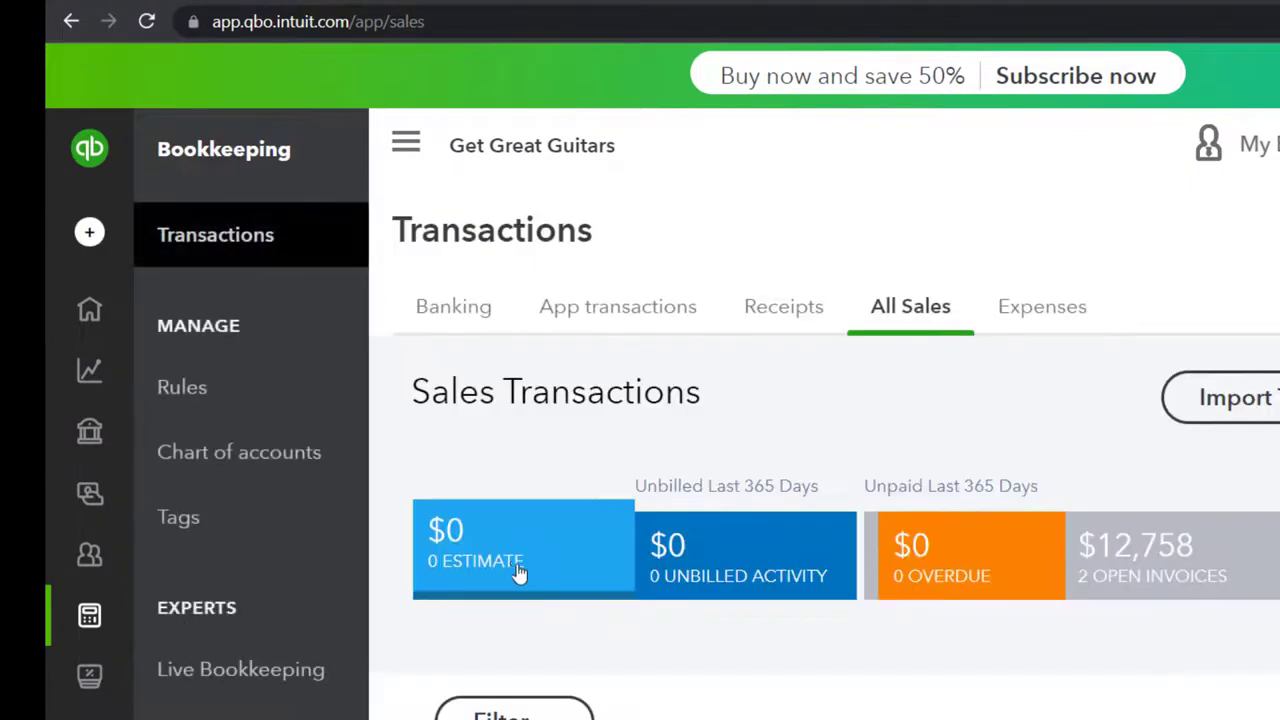
left_click(1033, 310)
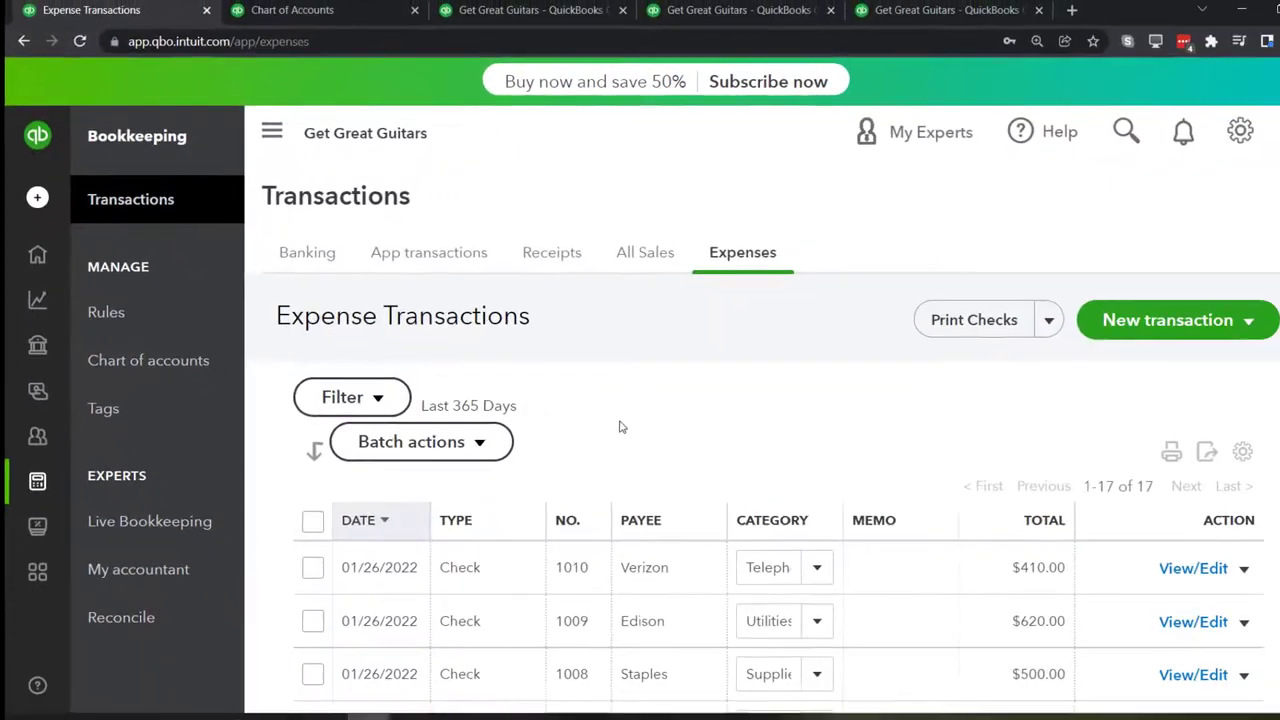
left_click(271, 131)
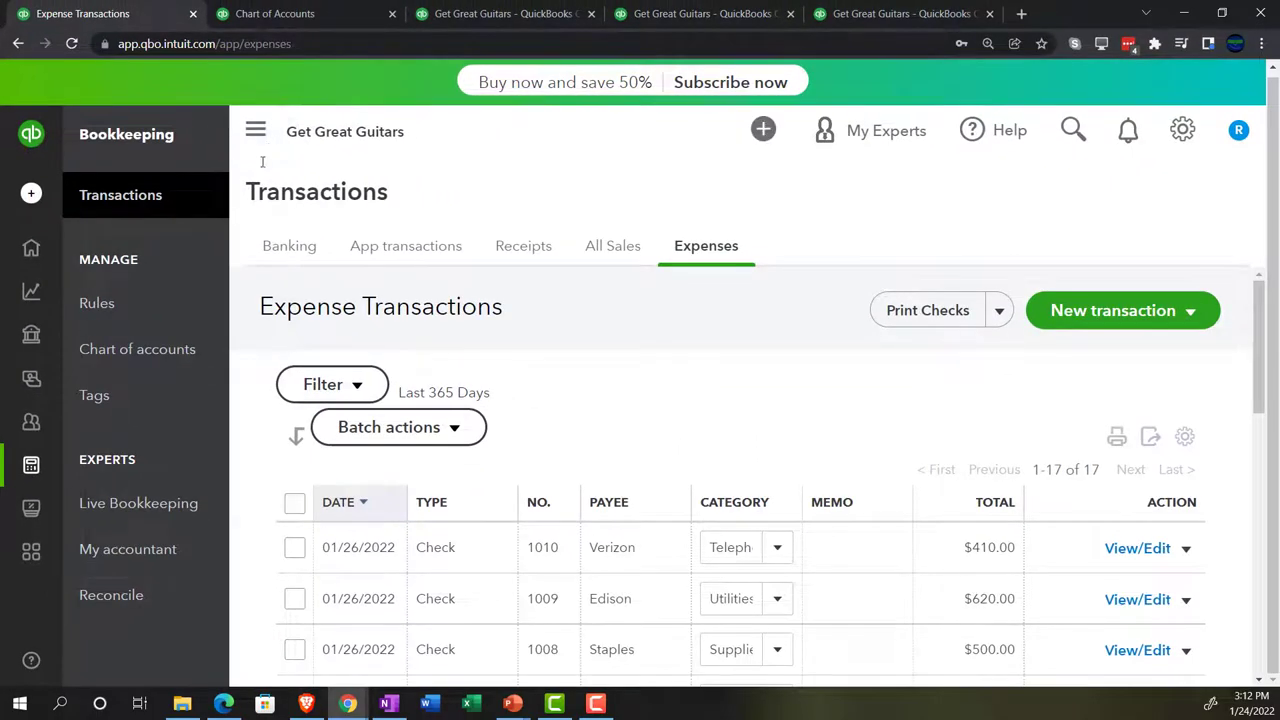
Filter the expense transactions to the Check type, review the listed checks, and show the side navigation again.
left_click(125, 387)
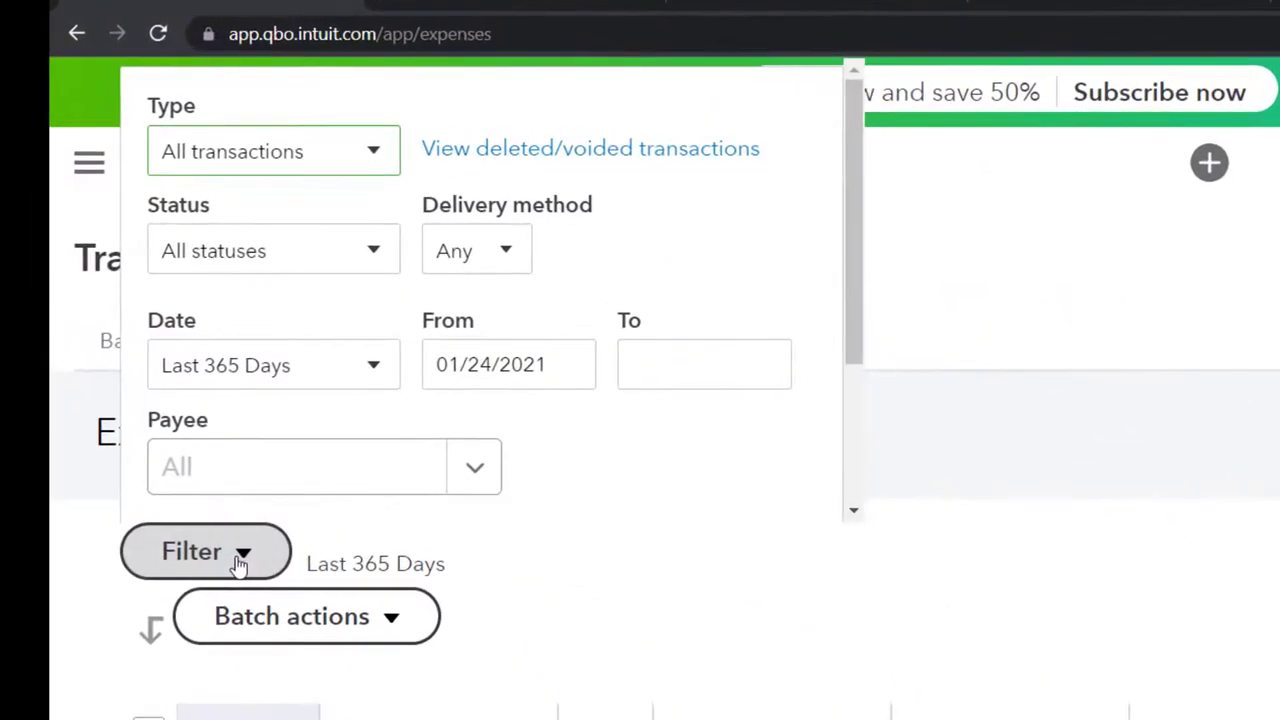
left_click(374, 155)
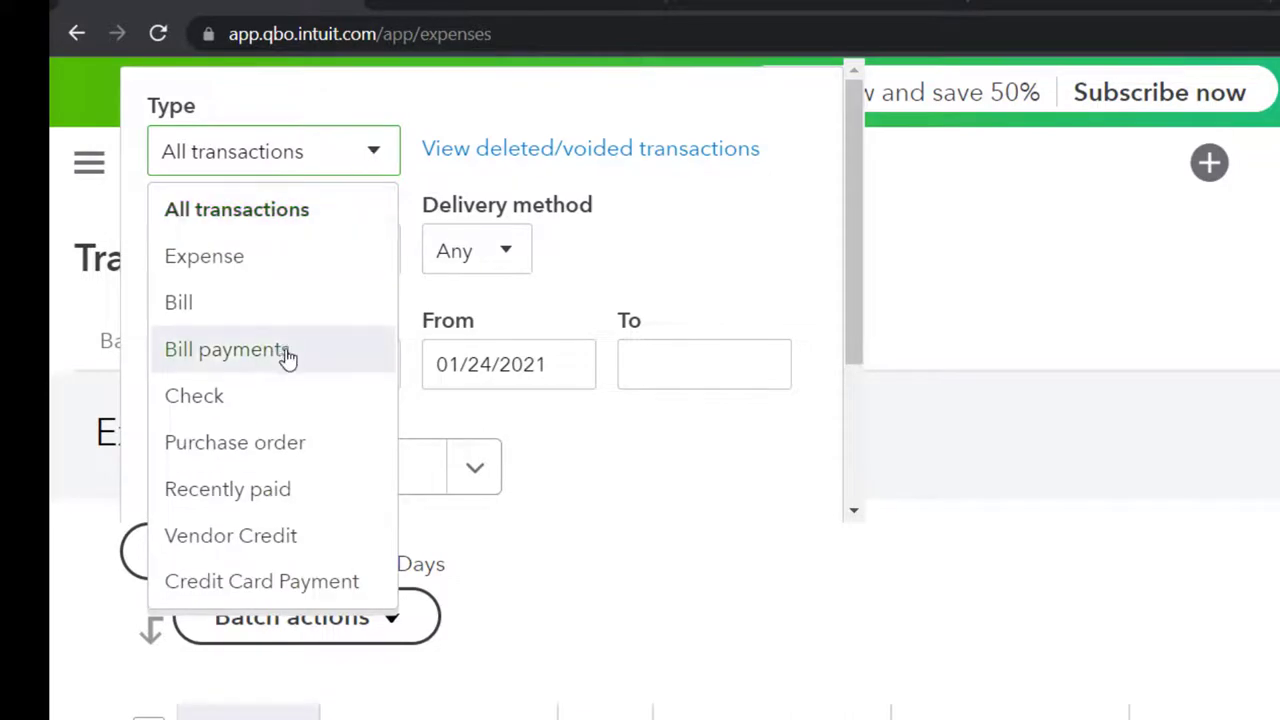
left_click(277, 396)
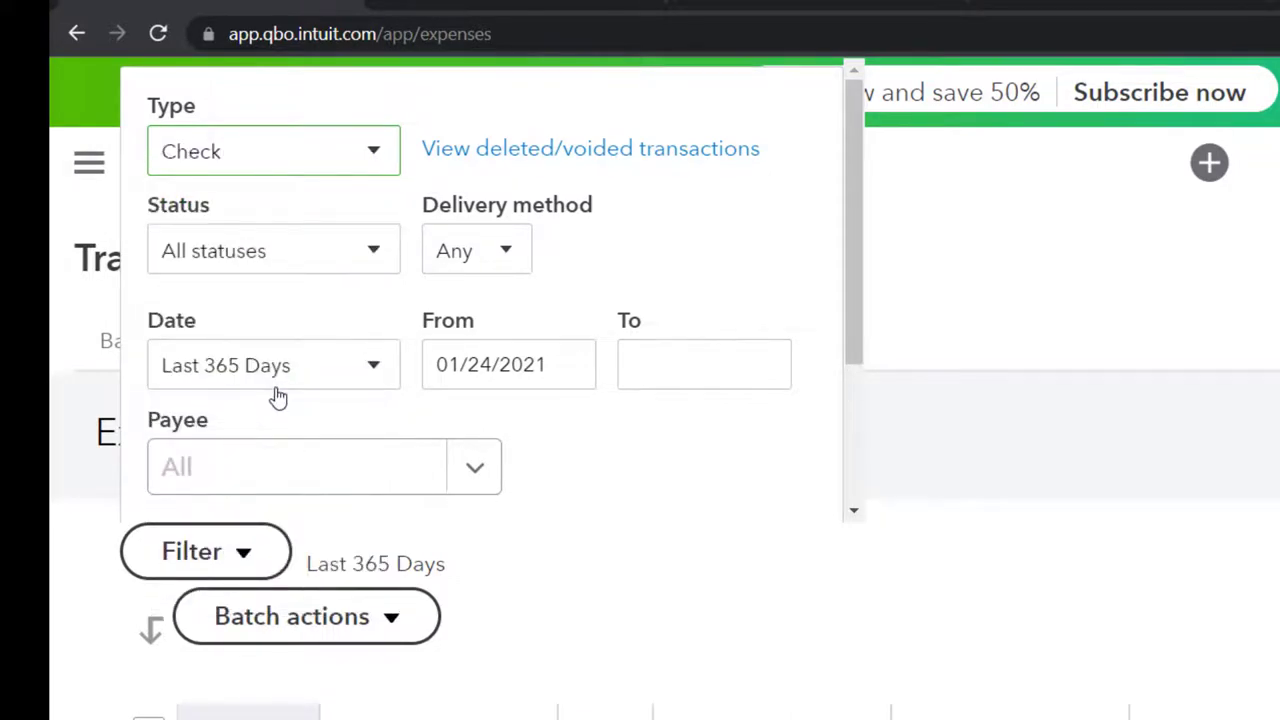
scroll(660, 520, "down", 3)
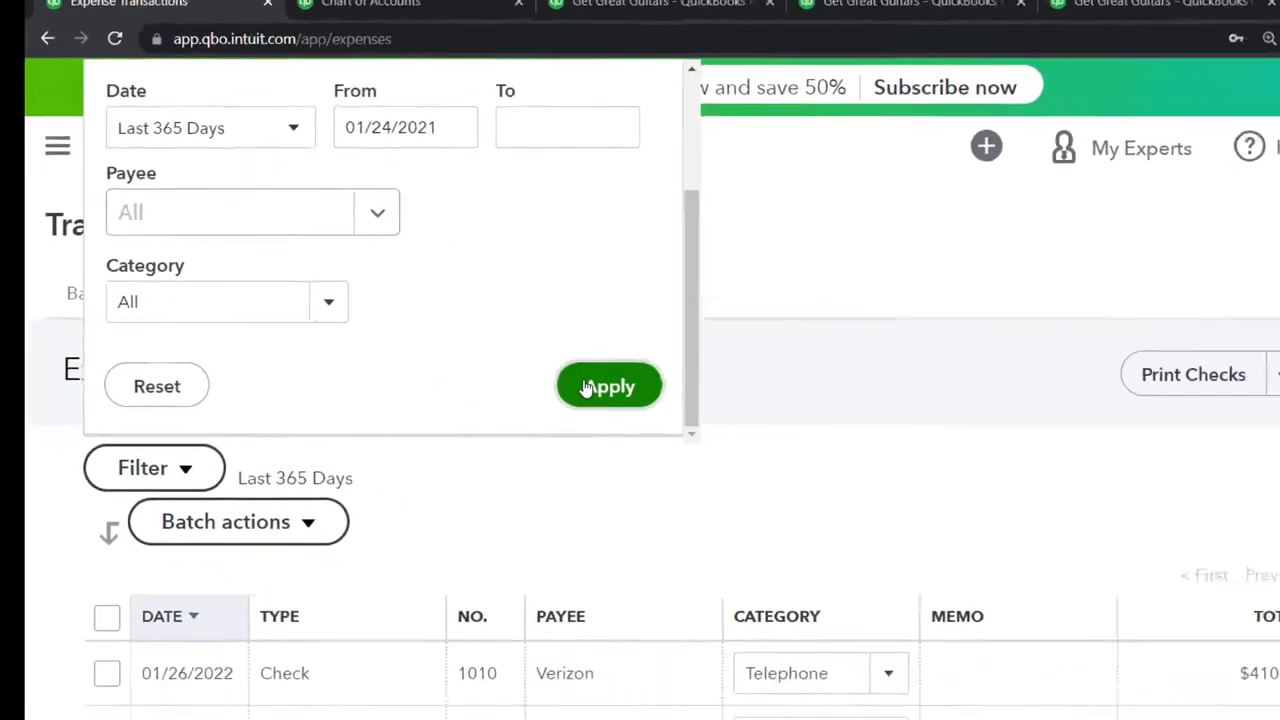
left_click(586, 388)
scroll(580, 437, "down", 2)
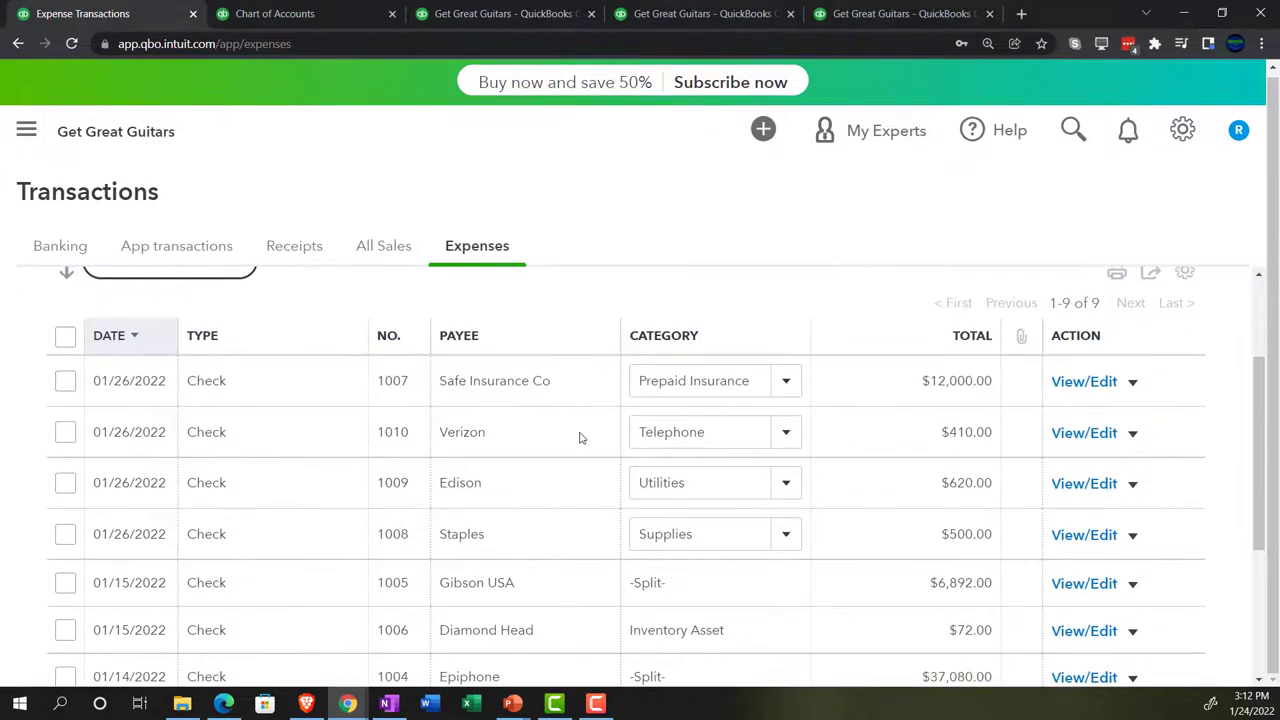
scroll(556, 440, "up", 3)
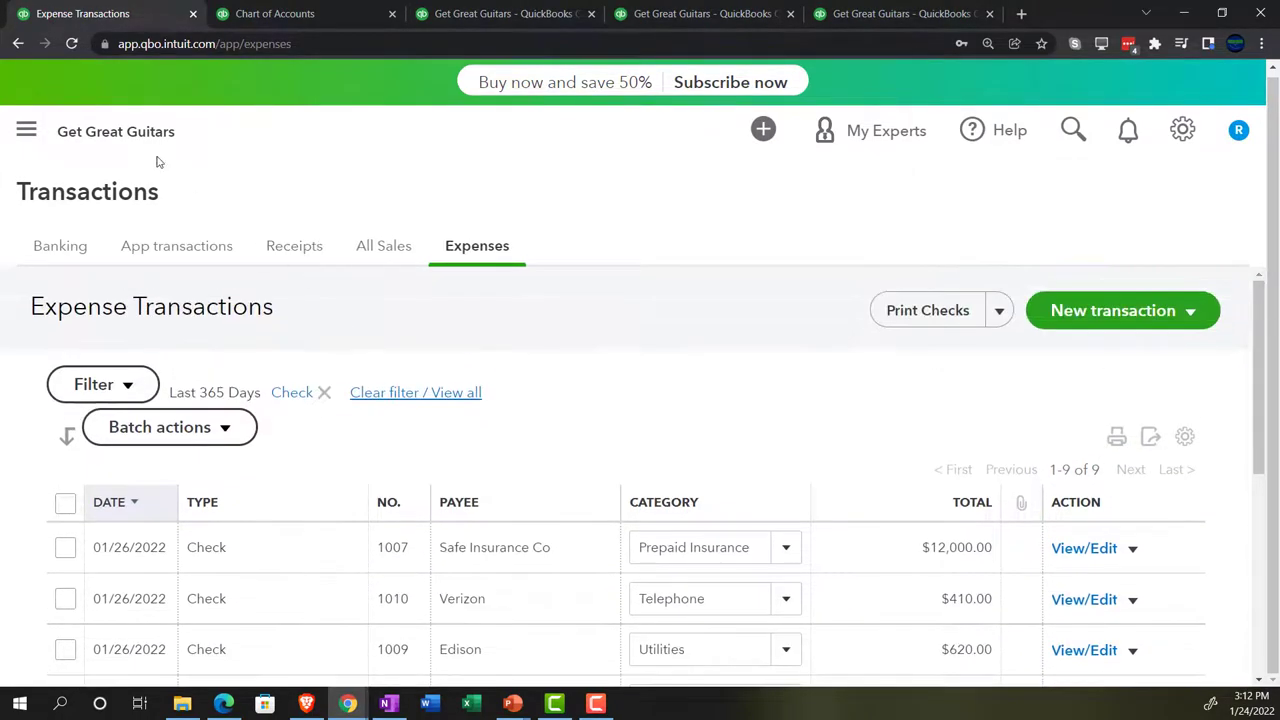
left_click(30, 134)
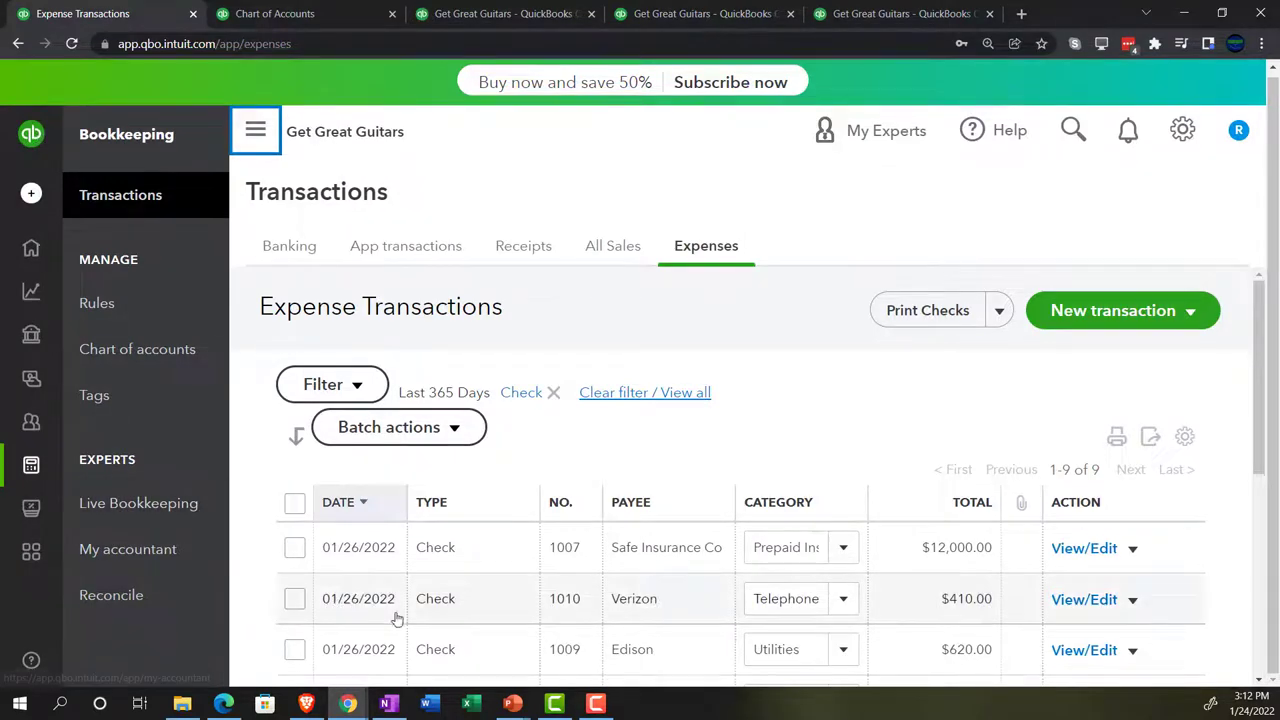
Switch to the Chart of Accounts page, show its side navigation, and open the Vendors list under Expenses.
left_click(278, 12)
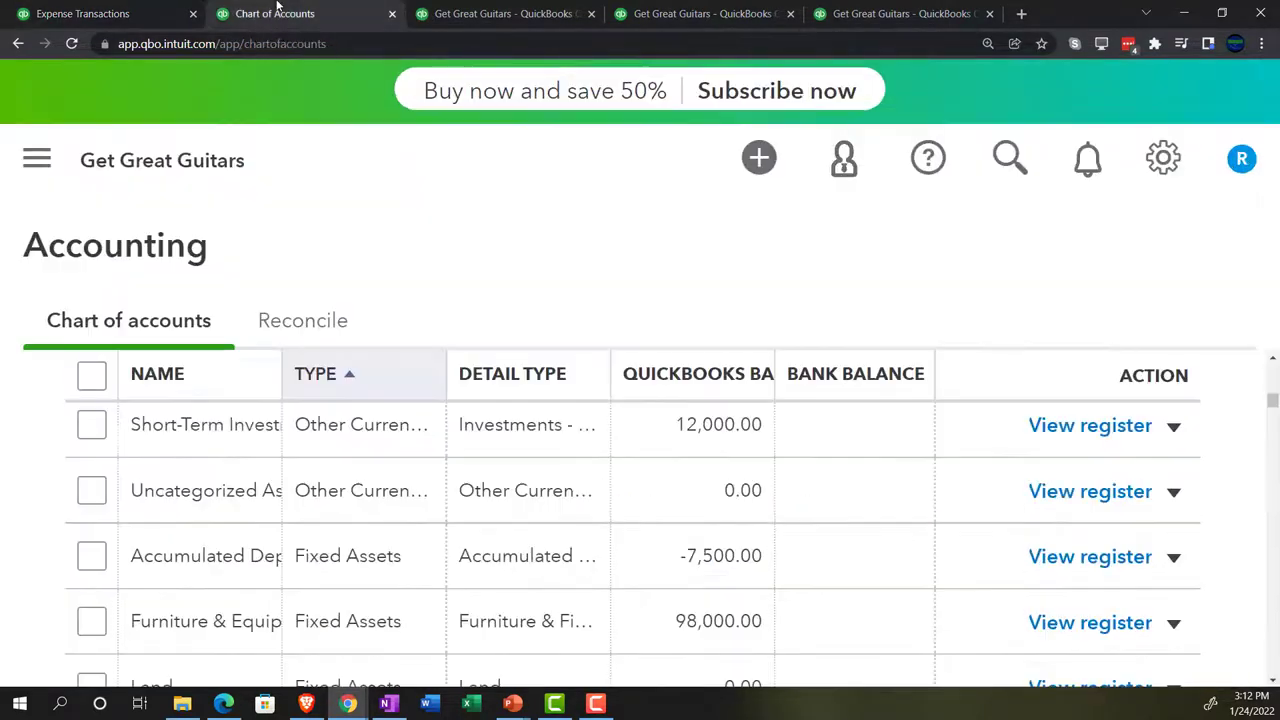
left_click(28, 130)
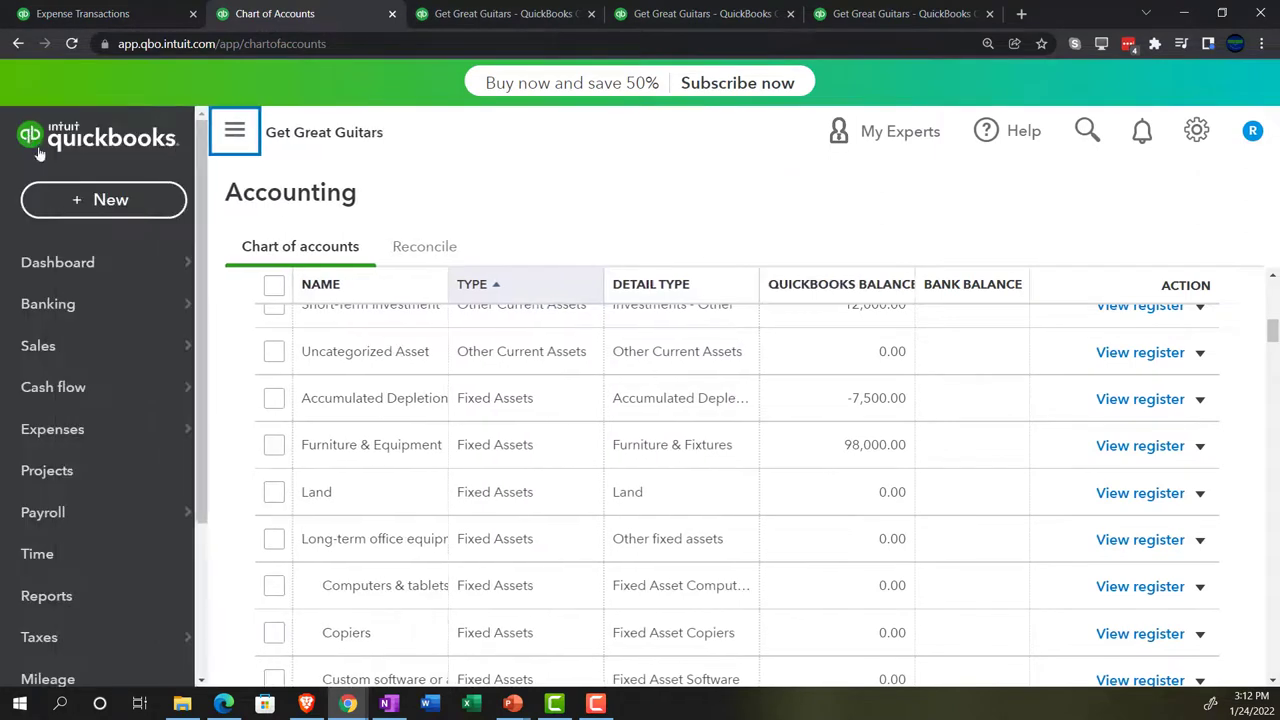
scroll(90, 517, "down", 1)
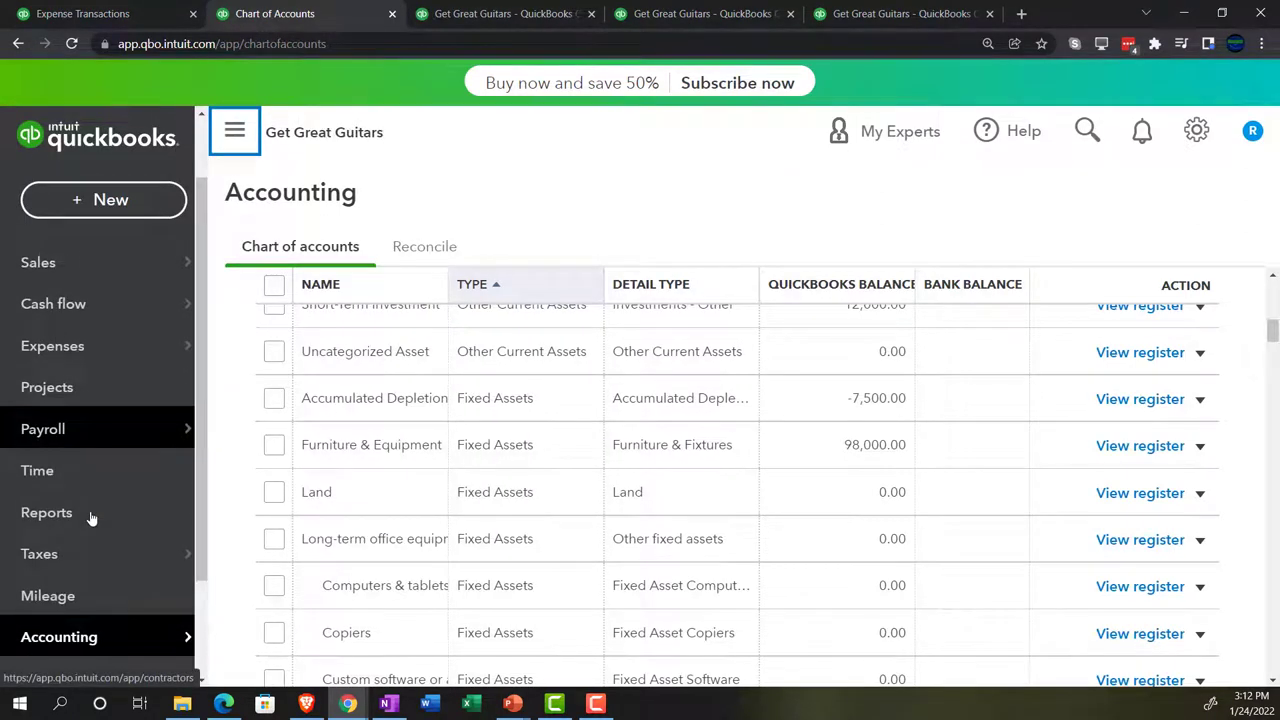
mouse_move(67, 362)
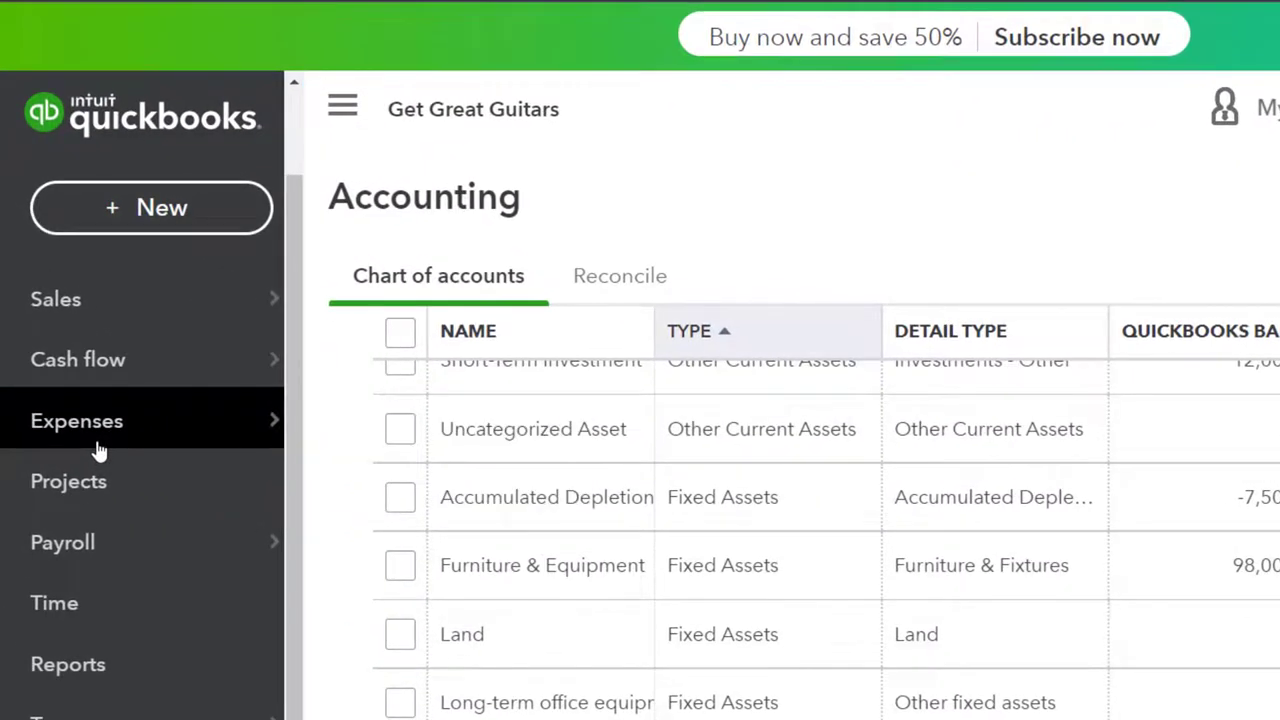
left_click(98, 443)
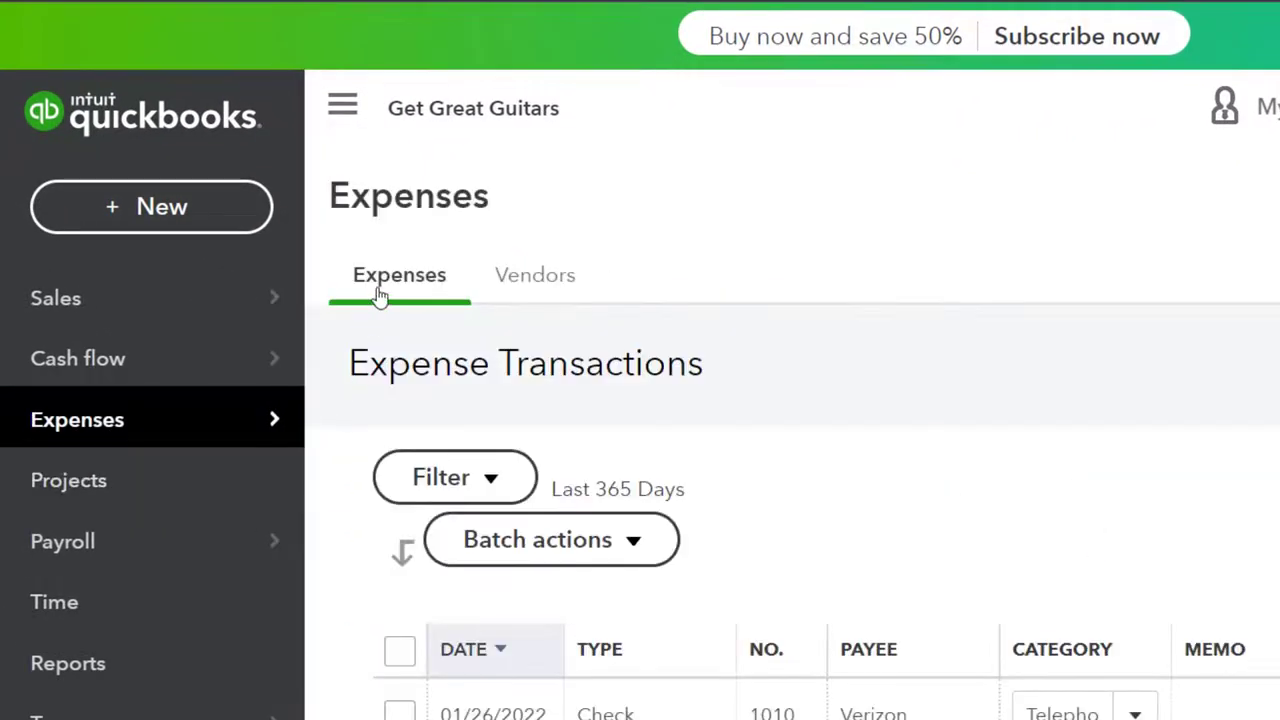
left_click(530, 288)
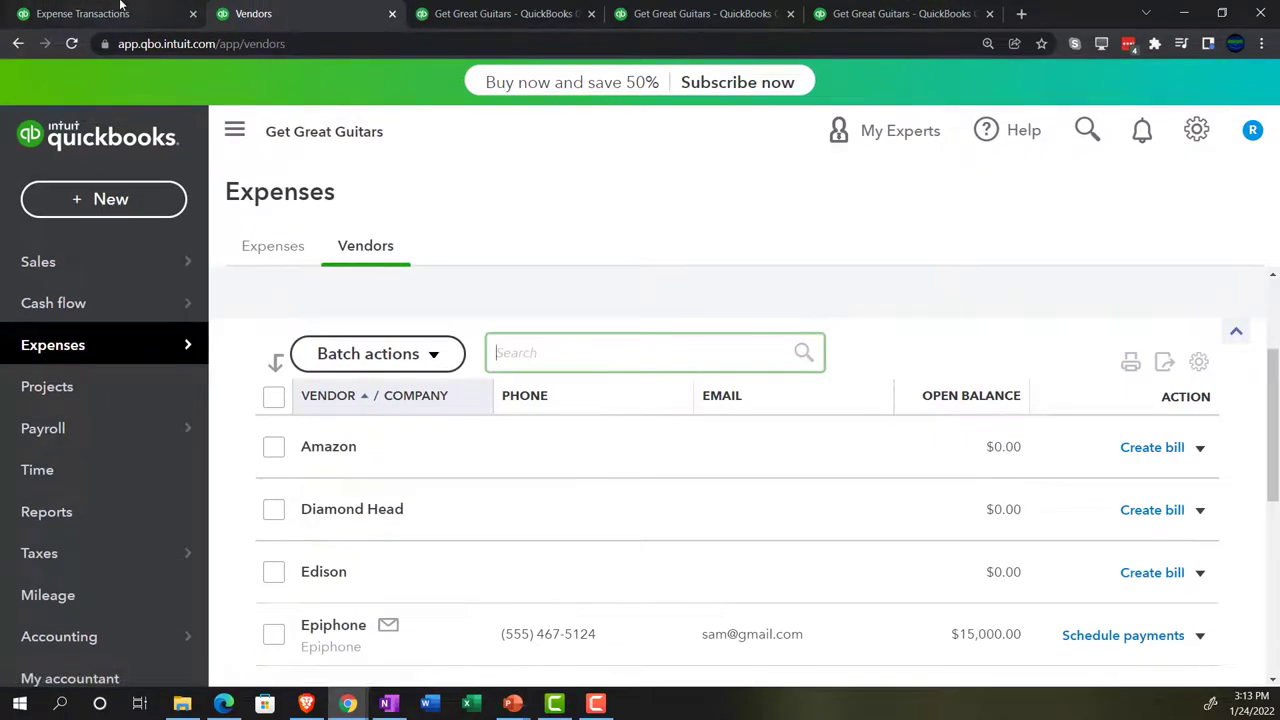
On the Expense Transactions page, open the Vendors list under Get paid & pay and view Verizon's transaction list.
left_click(120, 8)
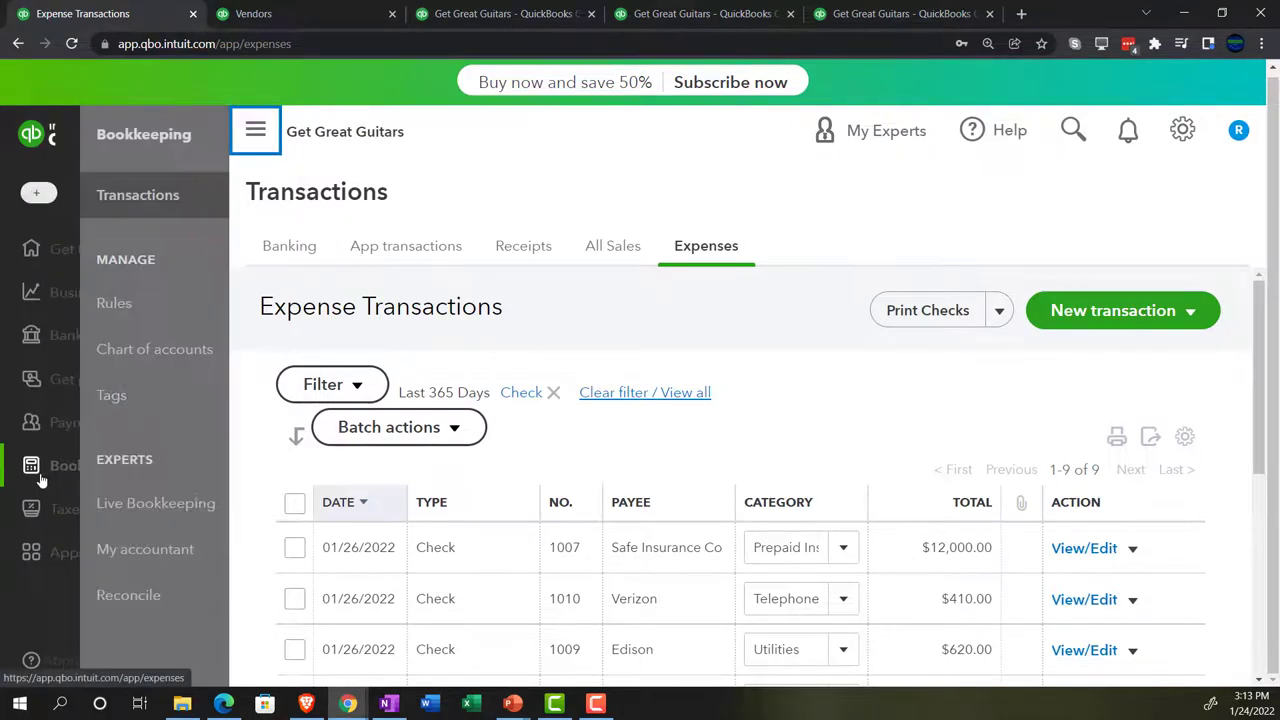
mouse_move(40, 478)
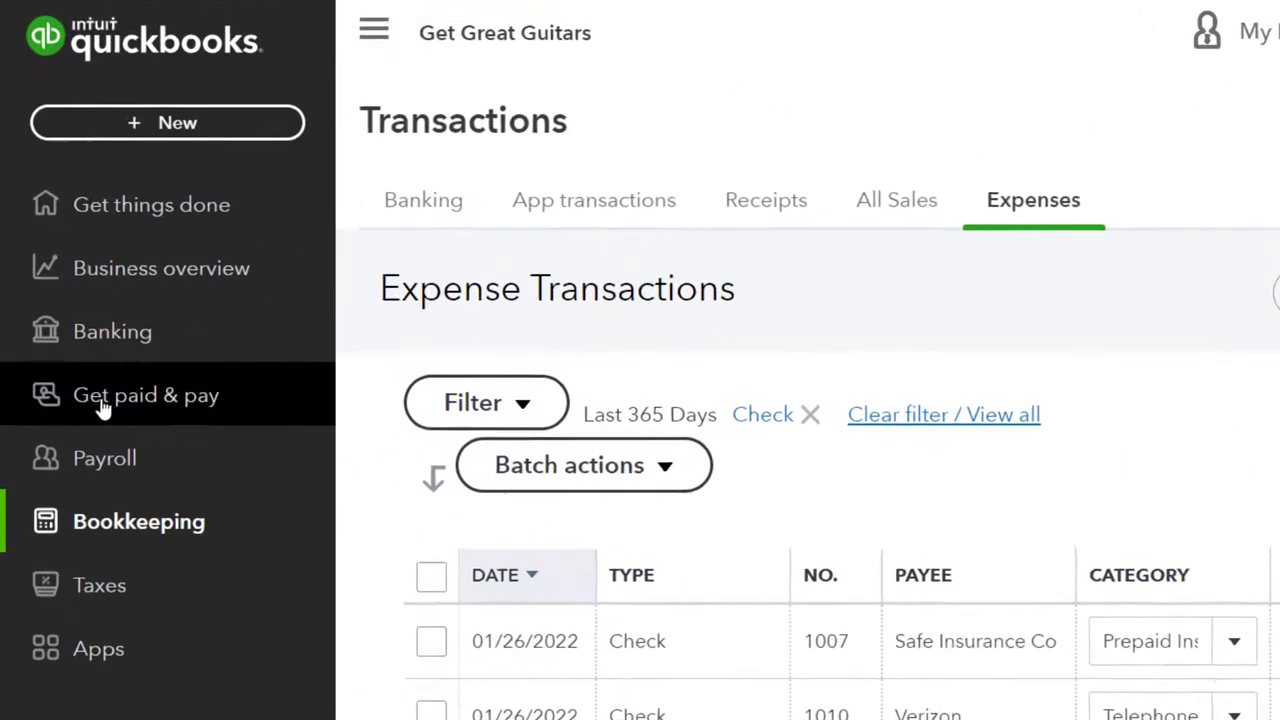
left_click(99, 379)
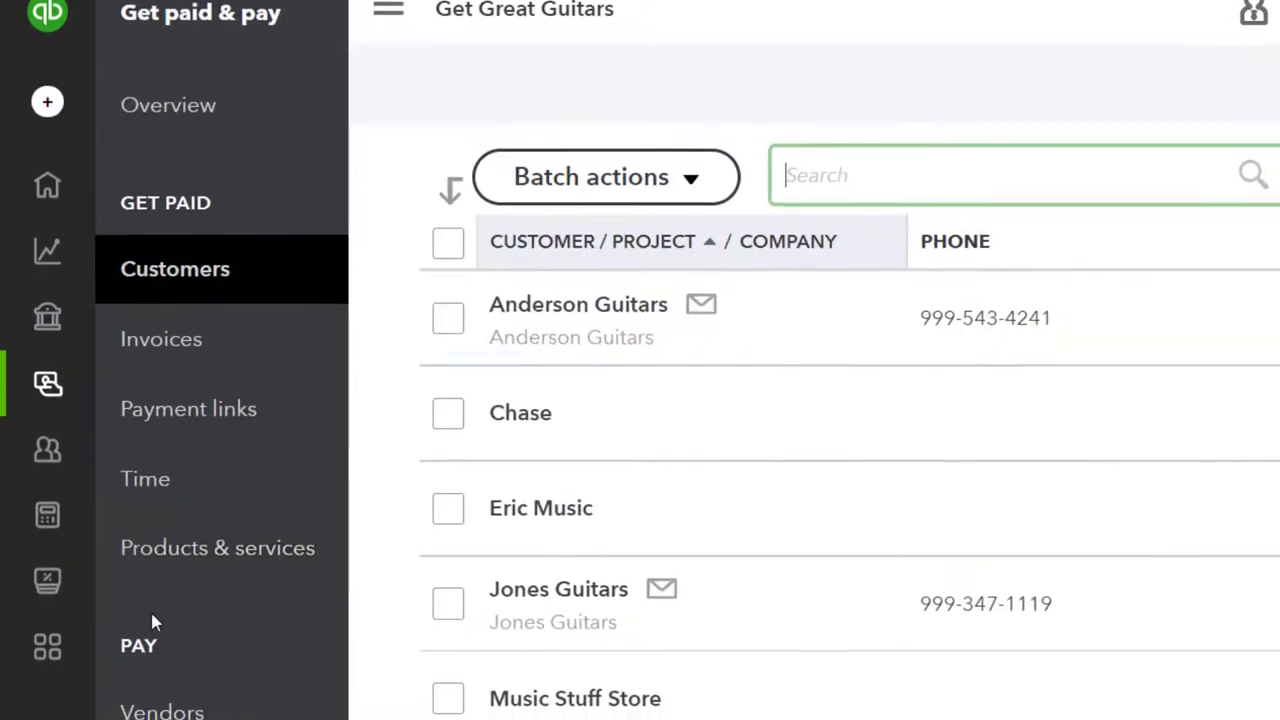
left_click(192, 719)
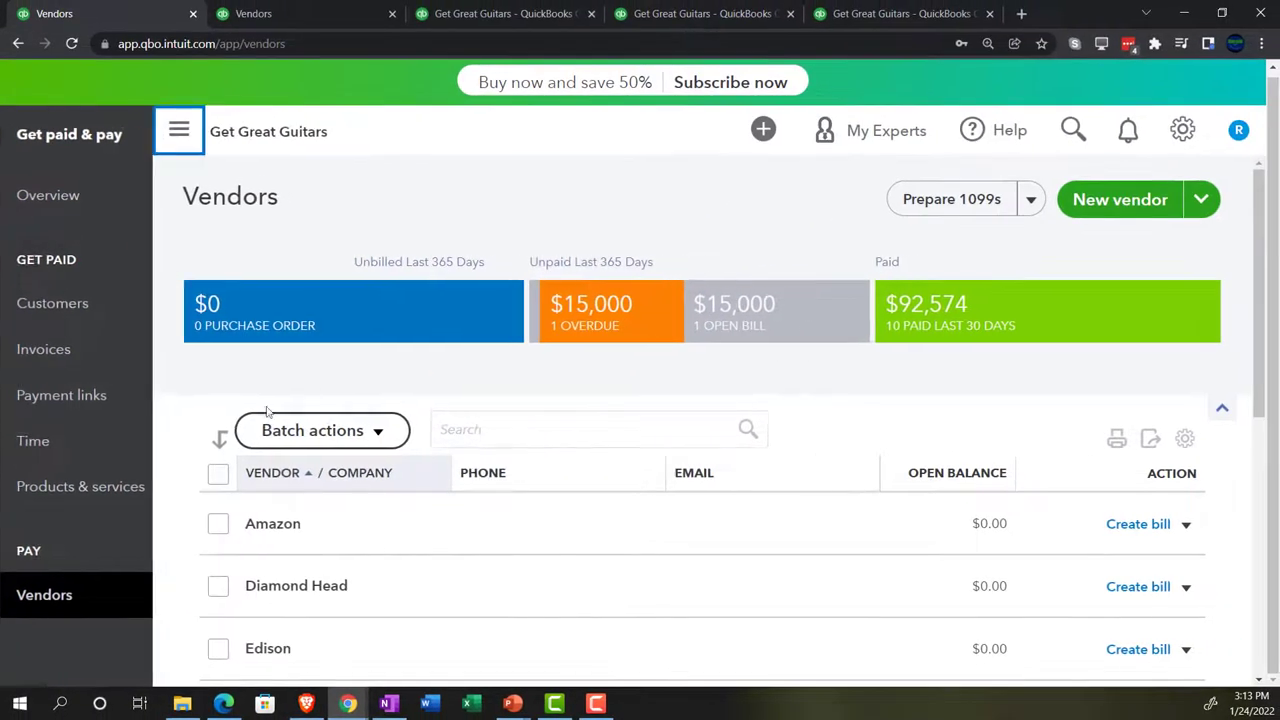
scroll(278, 460, "down", 5)
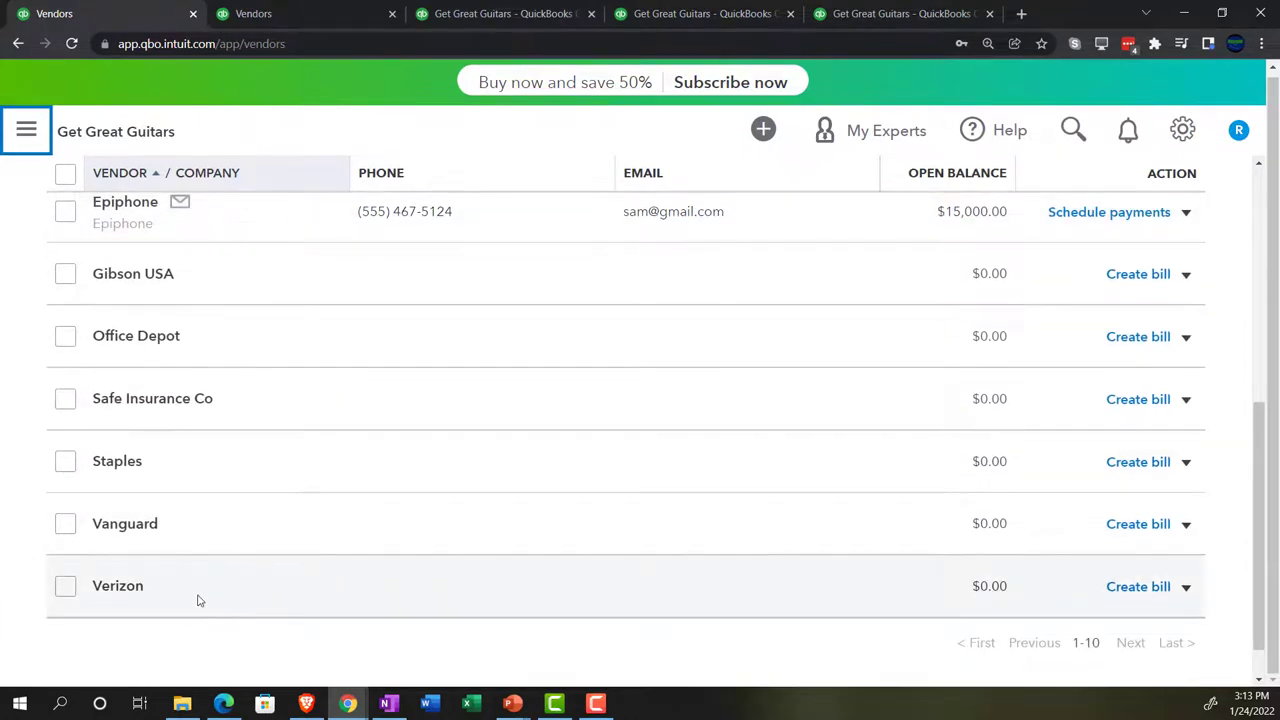
left_click(199, 600)
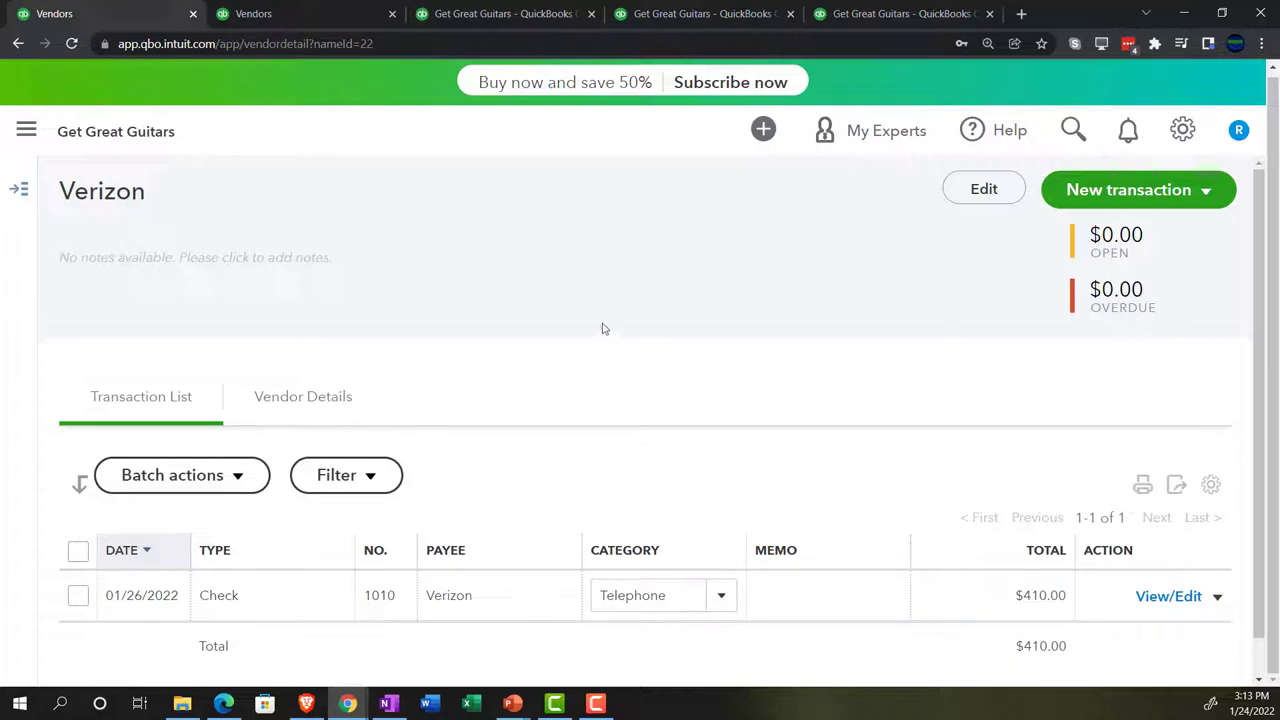
Switch to the Trial Balance report, enlarge the page to 175%, and rerun the report as of 12/31/2022.
left_click(731, 13)
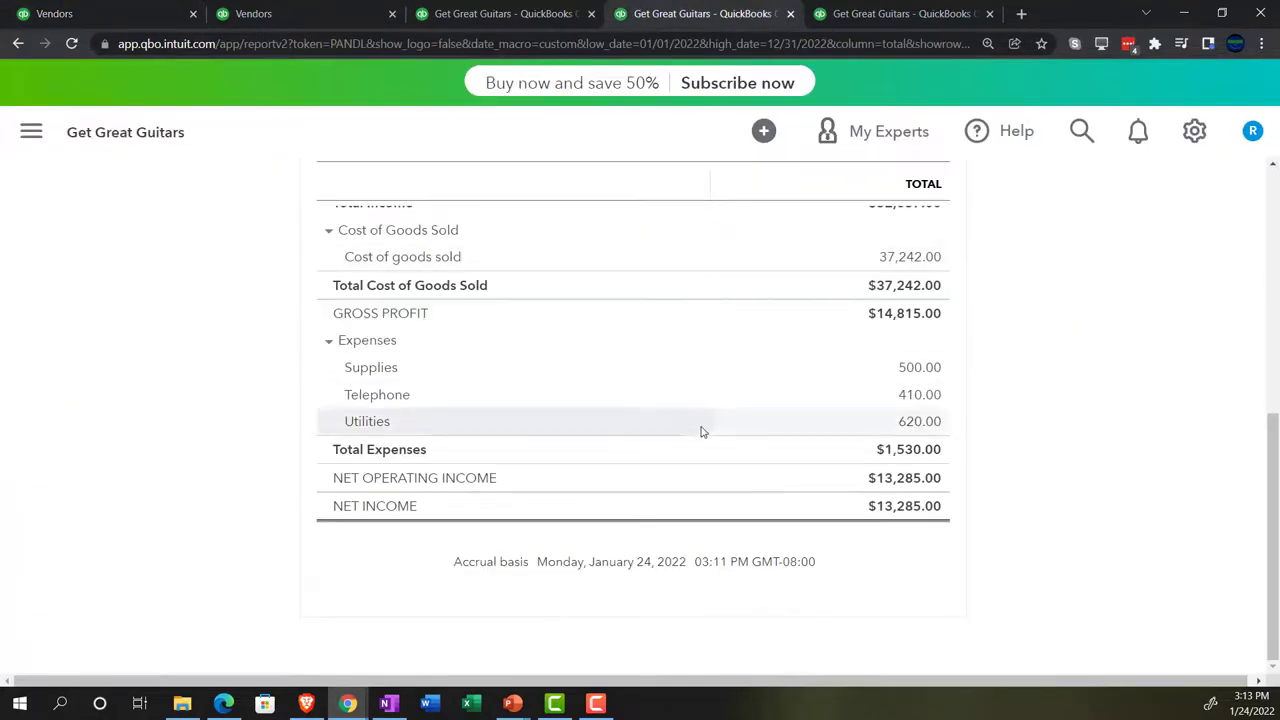
key("ctrl+Tab")
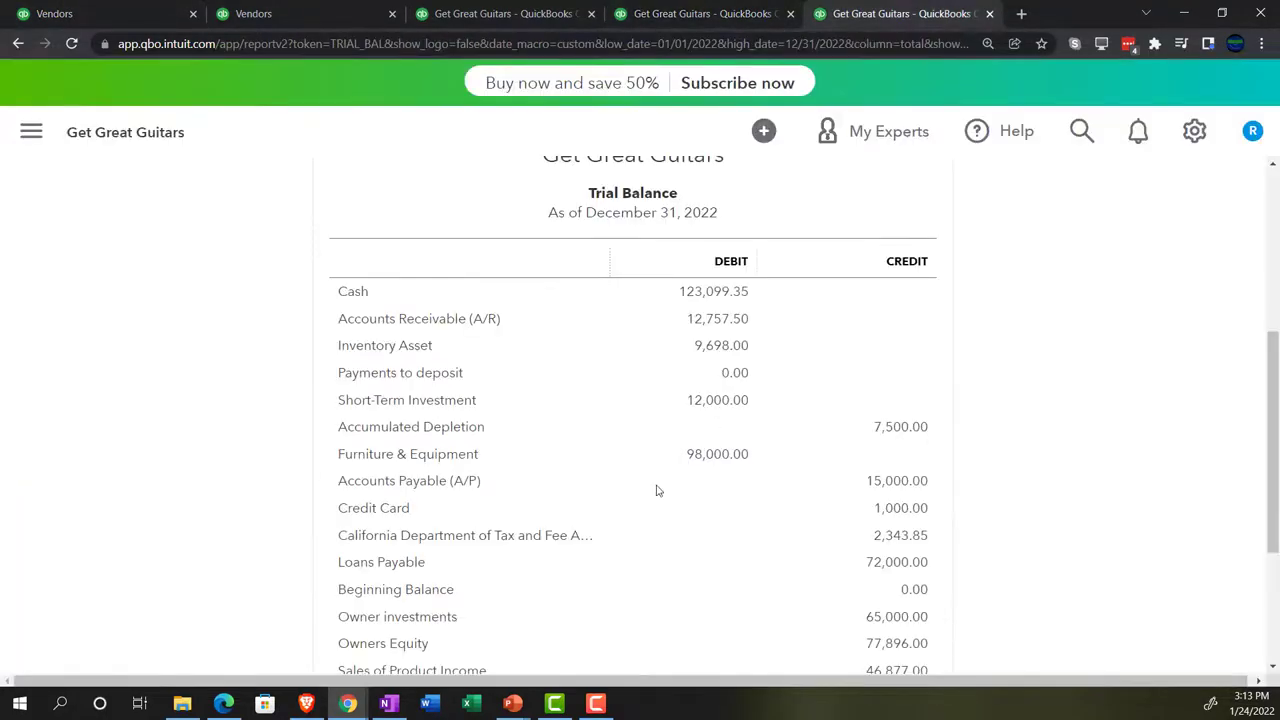
key("ctrl+plus")
key("ctrl+plus")
key("ctrl+plus")
key("ctrl+plus")
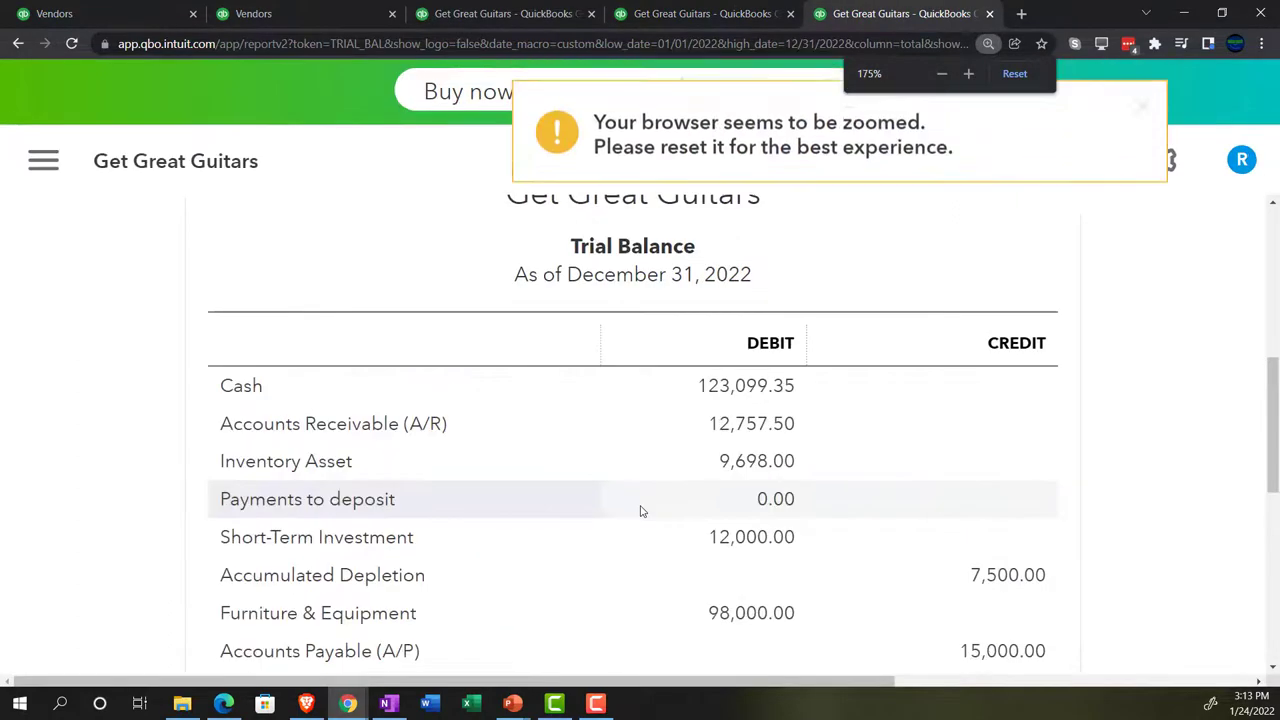
scroll(629, 509, "up", 3)
left_click(848, 514)
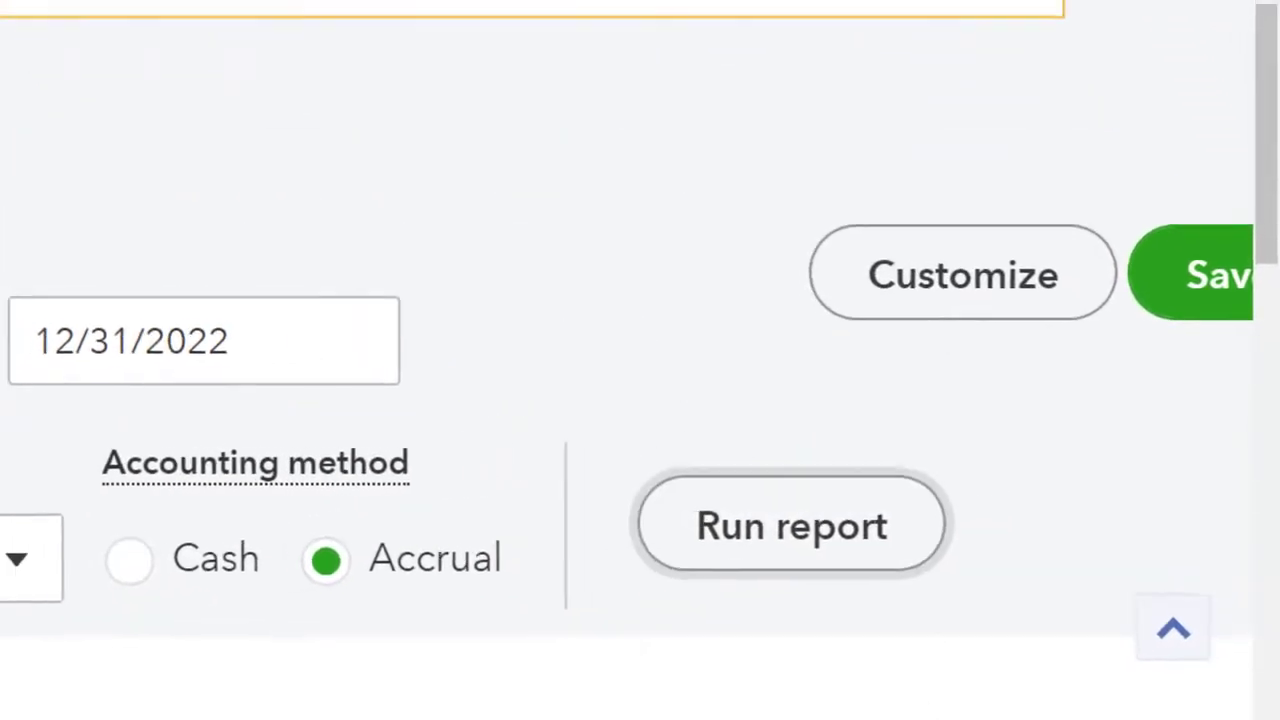
Review the refreshed Trial Balance from the Cash account down to the debit and credit totals.
scroll(800, 540, "down", 5)
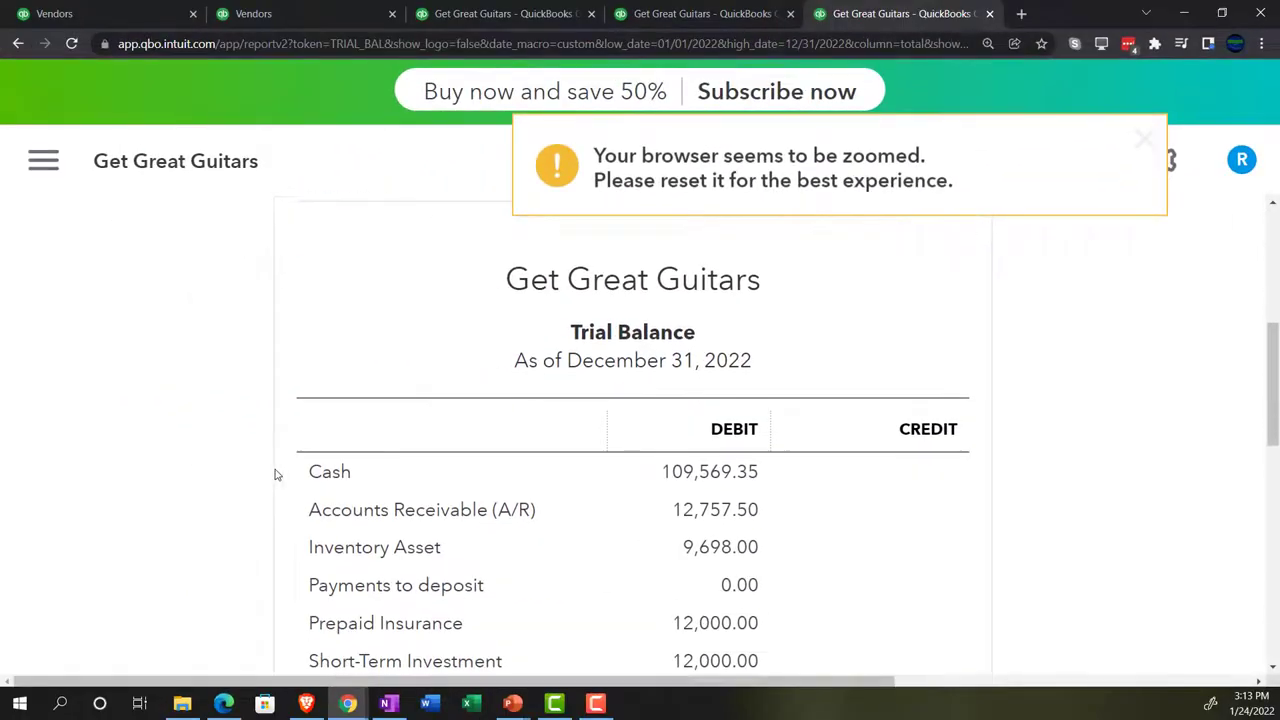
scroll(277, 474, "down", 1)
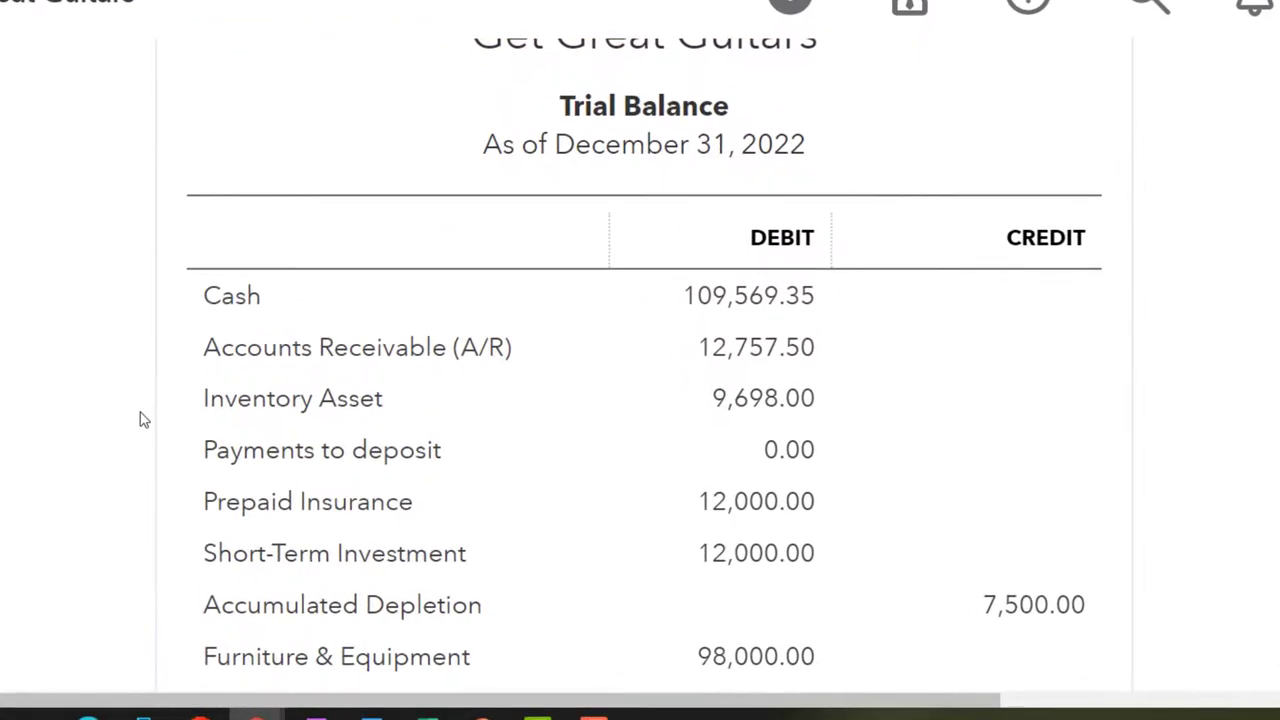
scroll(143, 420, "down", 1)
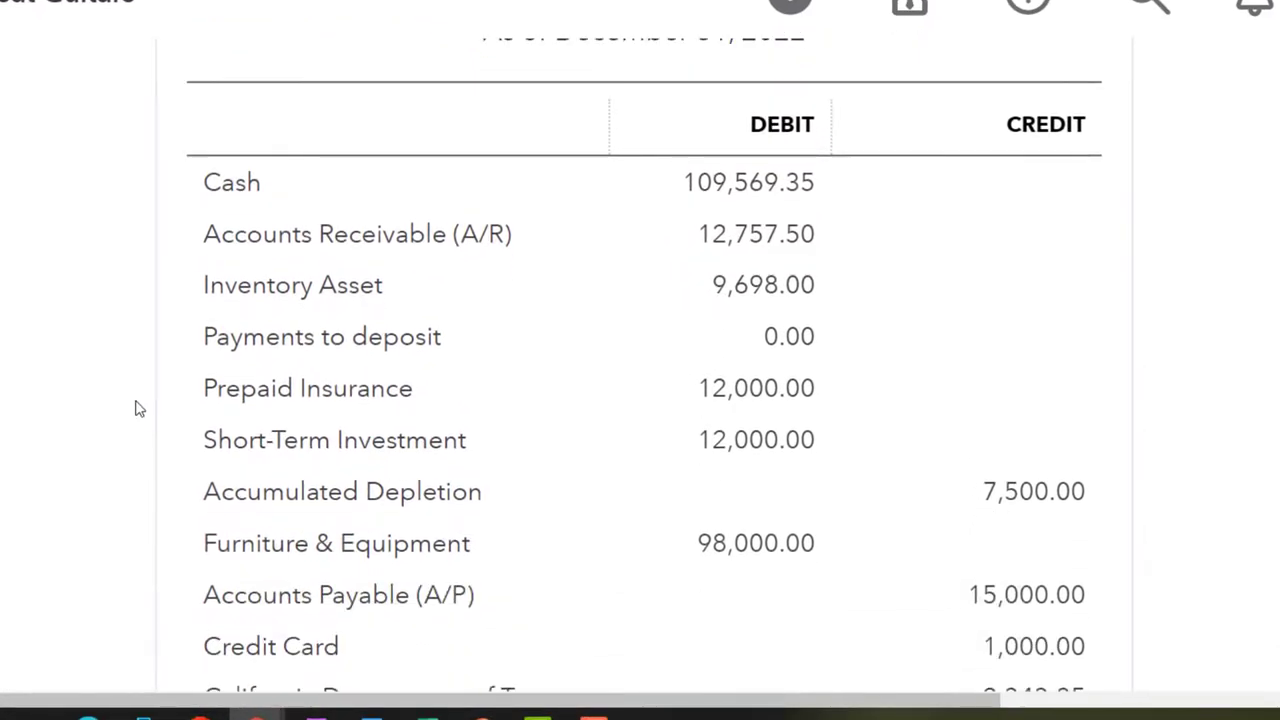
scroll(138, 407, "down", 2)
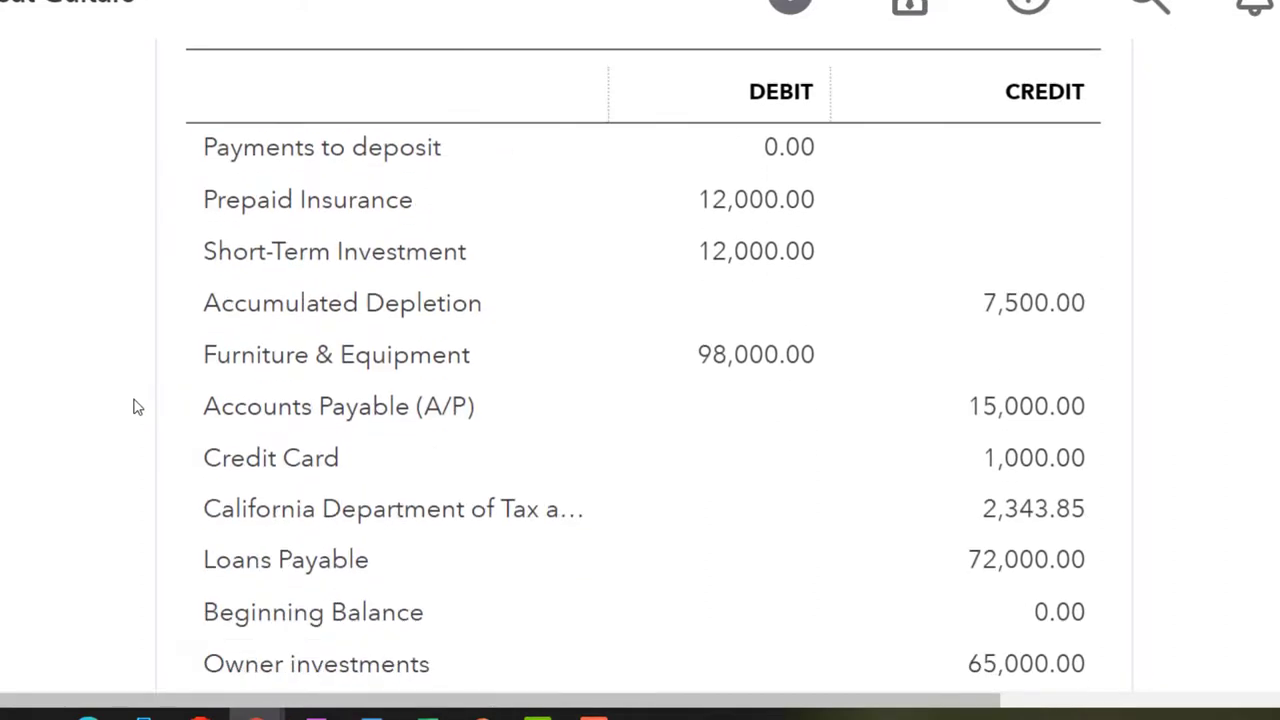
scroll(138, 407, "down", 2)
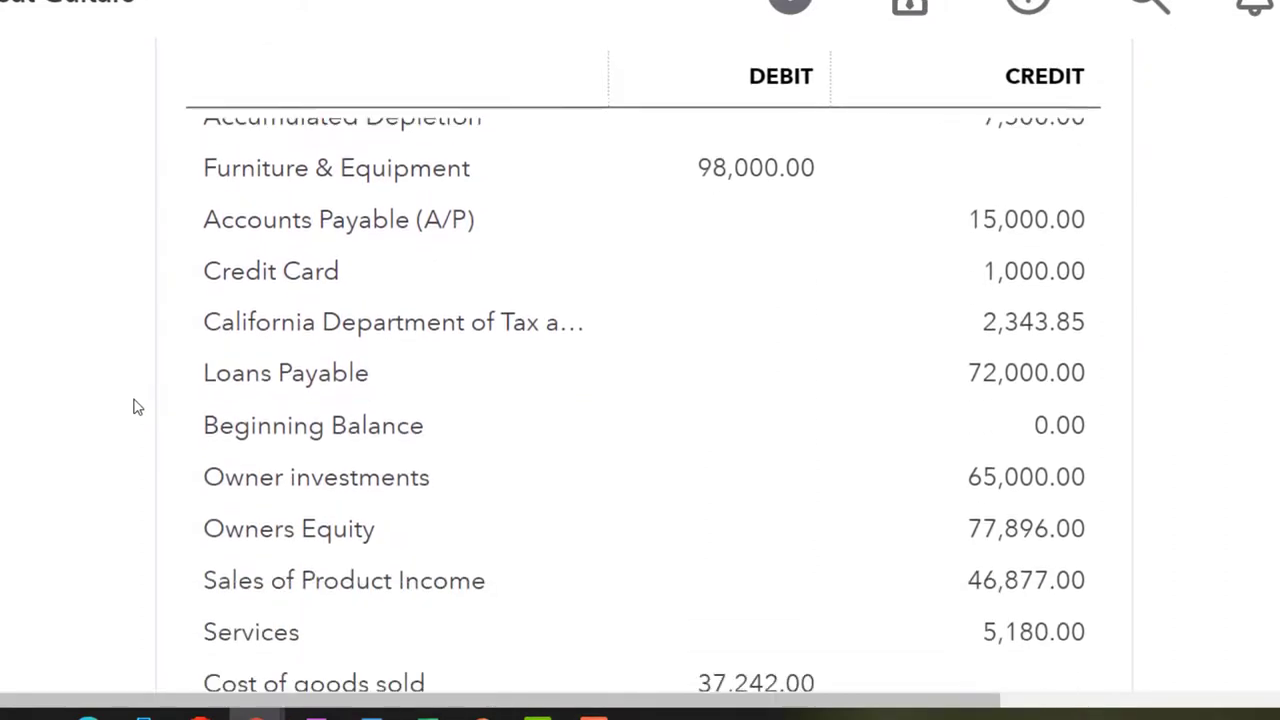
scroll(138, 407, "down", 1)
scroll(138, 407, "down", 1)
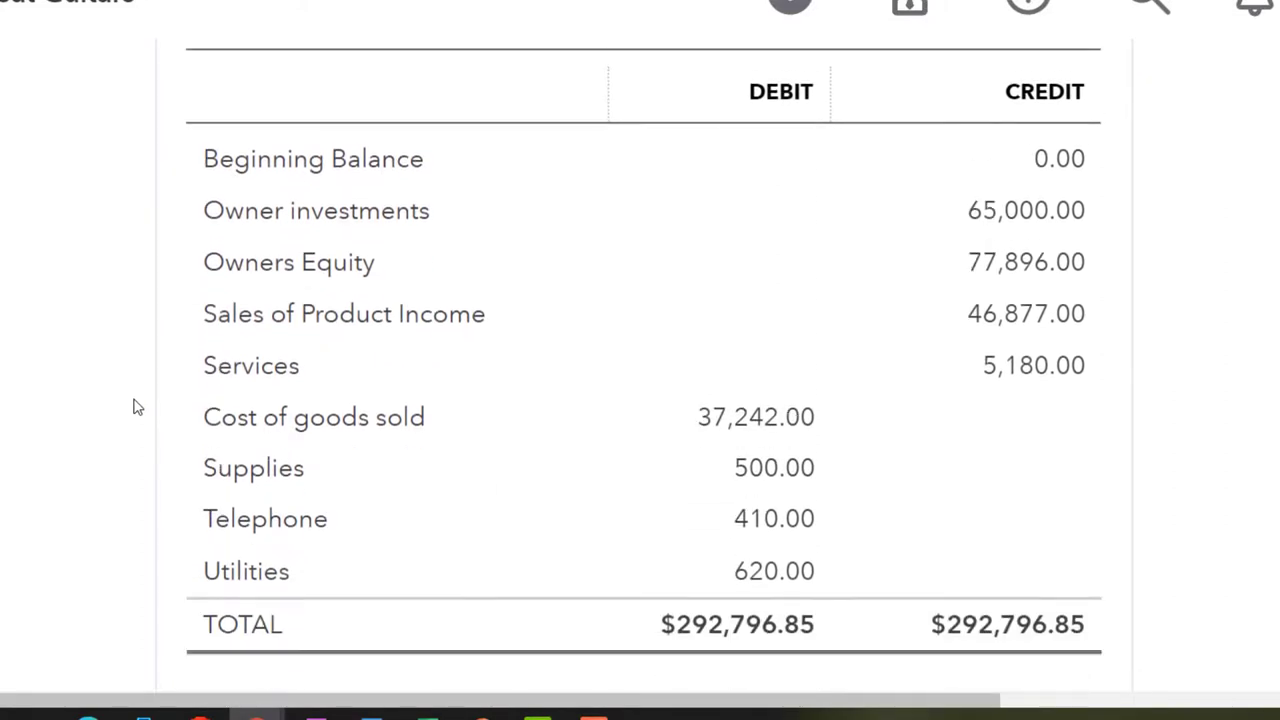